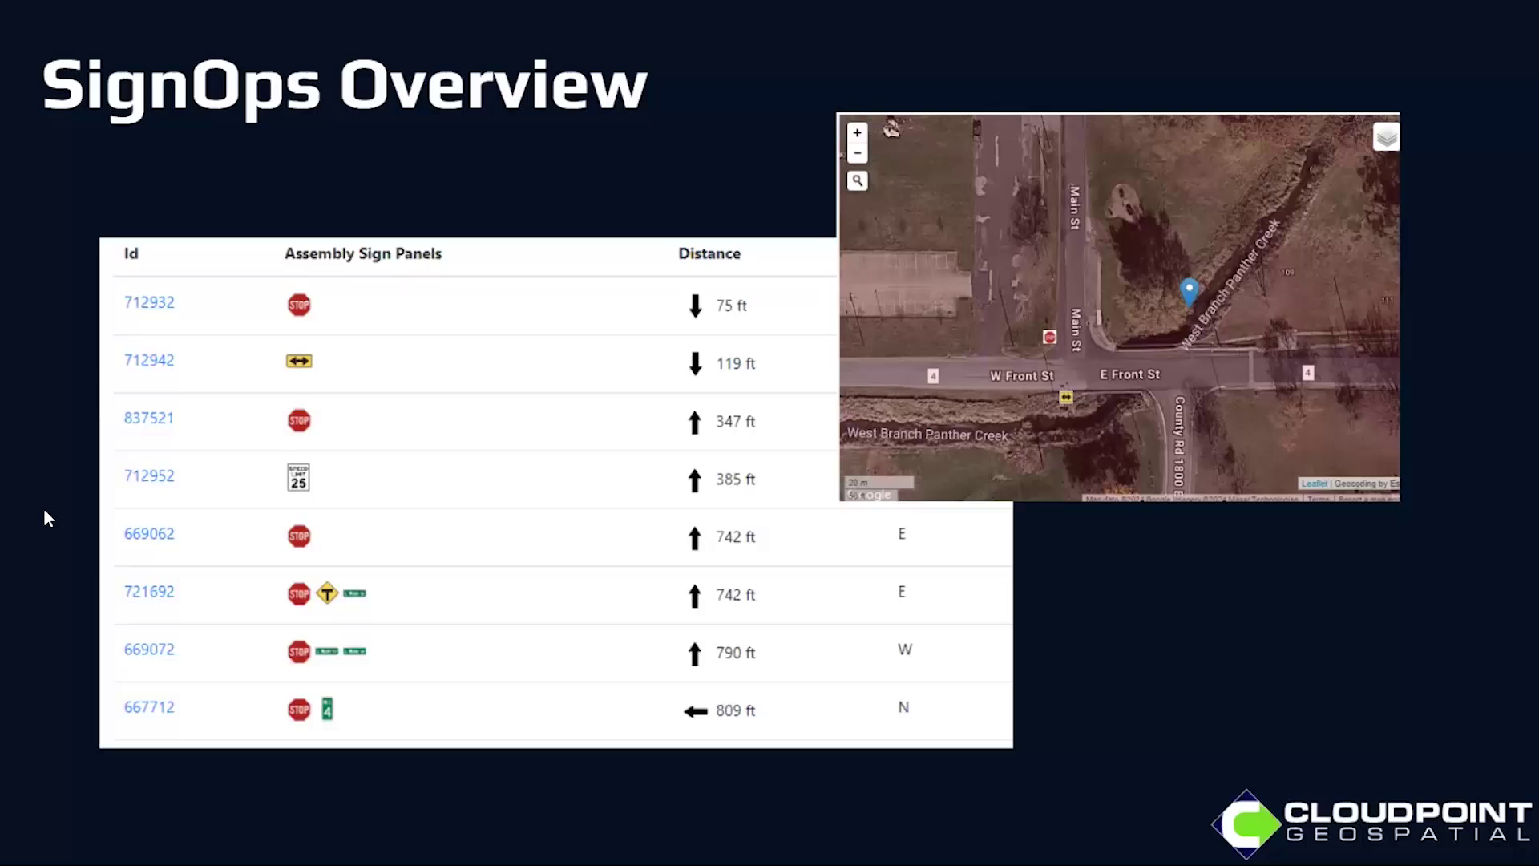
# Finish the slideshow and switch to the SignOps web application.
pyautogui.press('Right')
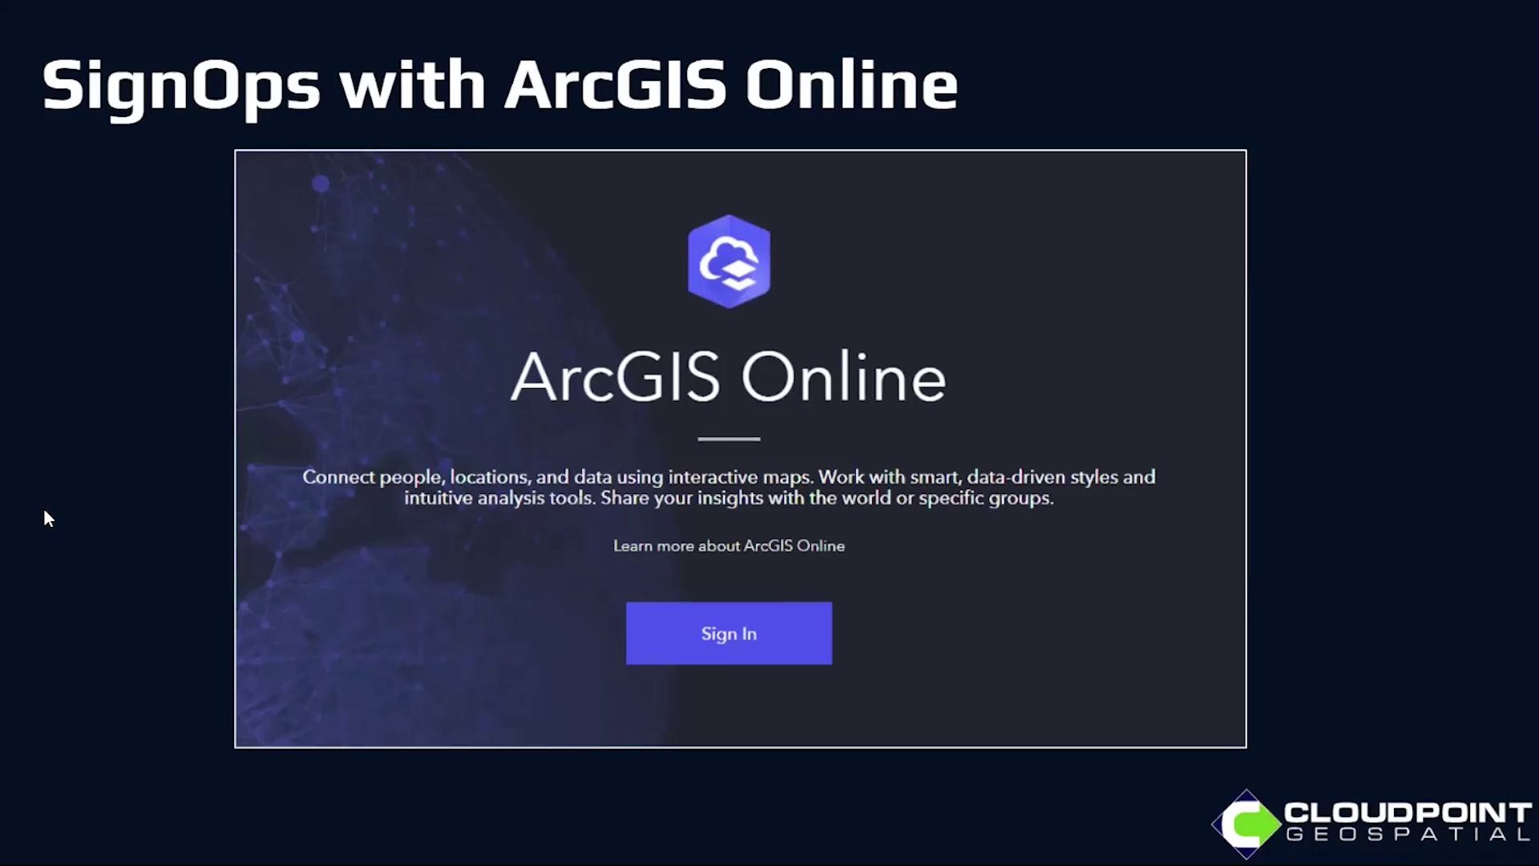
pyautogui.press('Right')
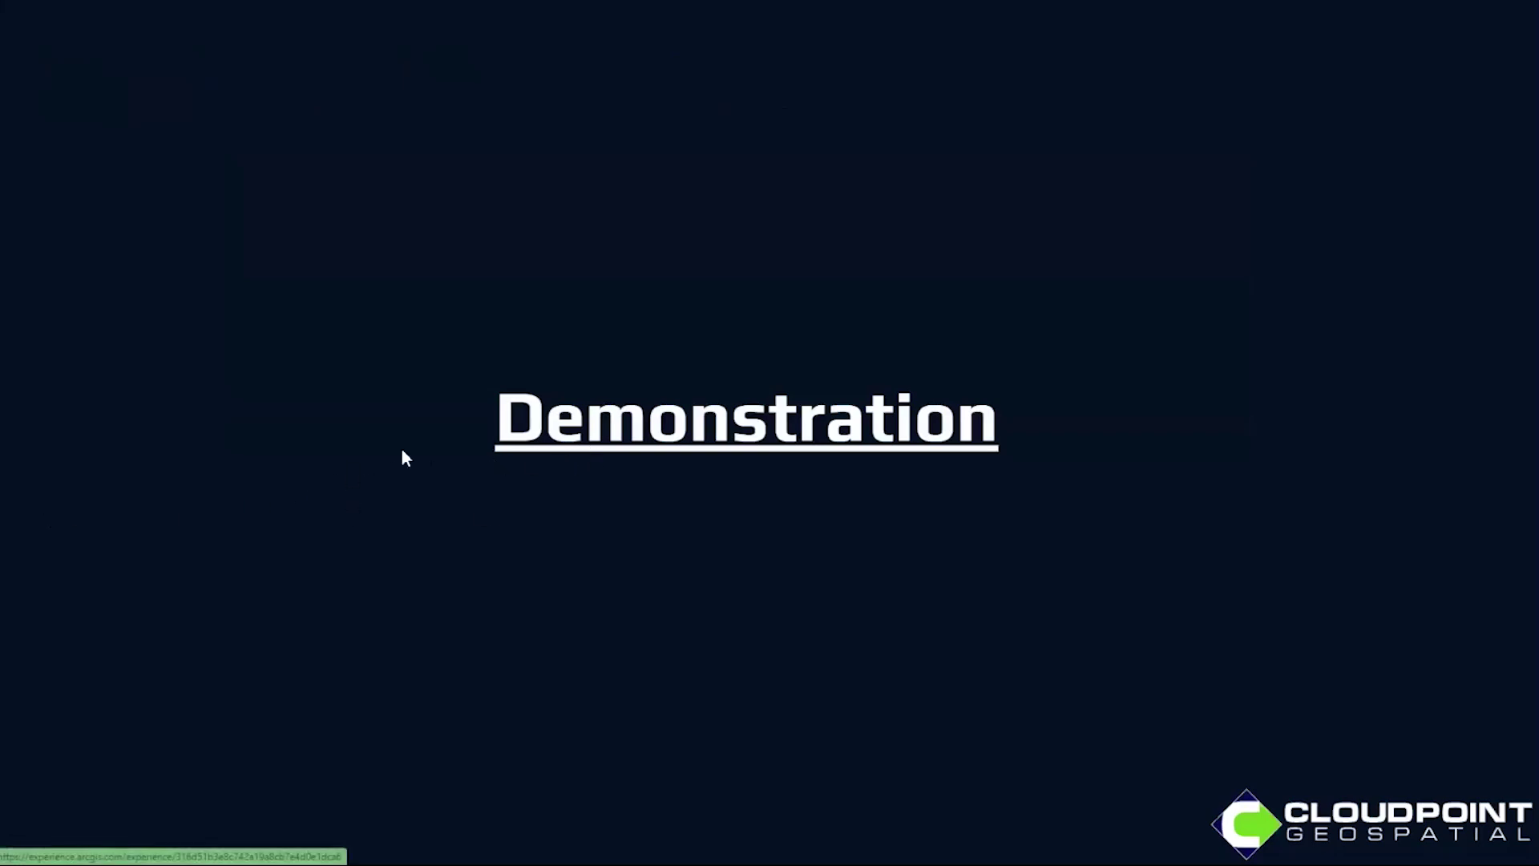
pyautogui.press('Right')
pyautogui.press('Escape')
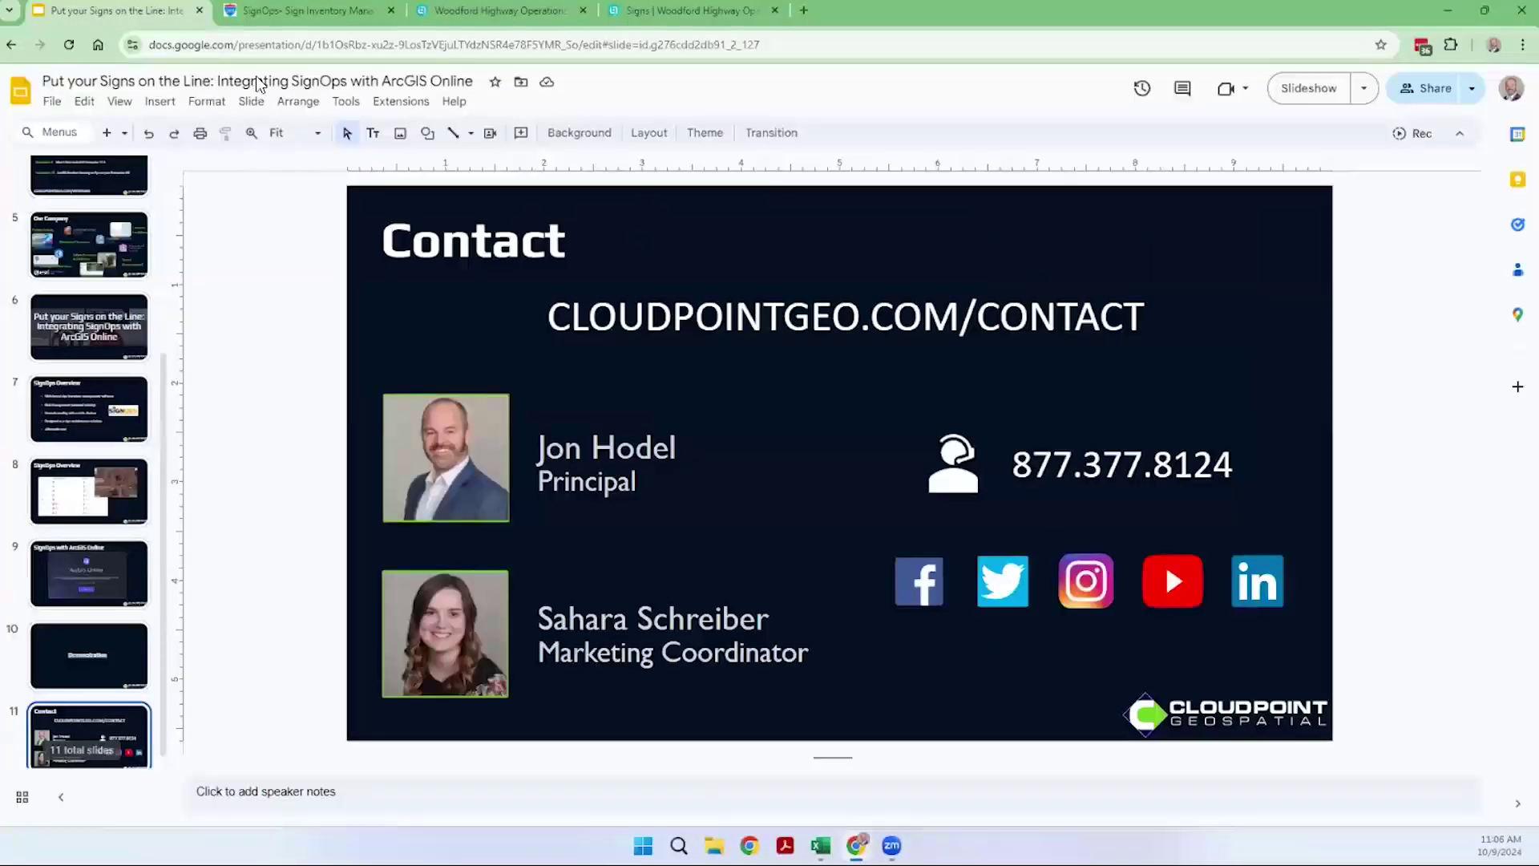
pyautogui.click(267, 9)
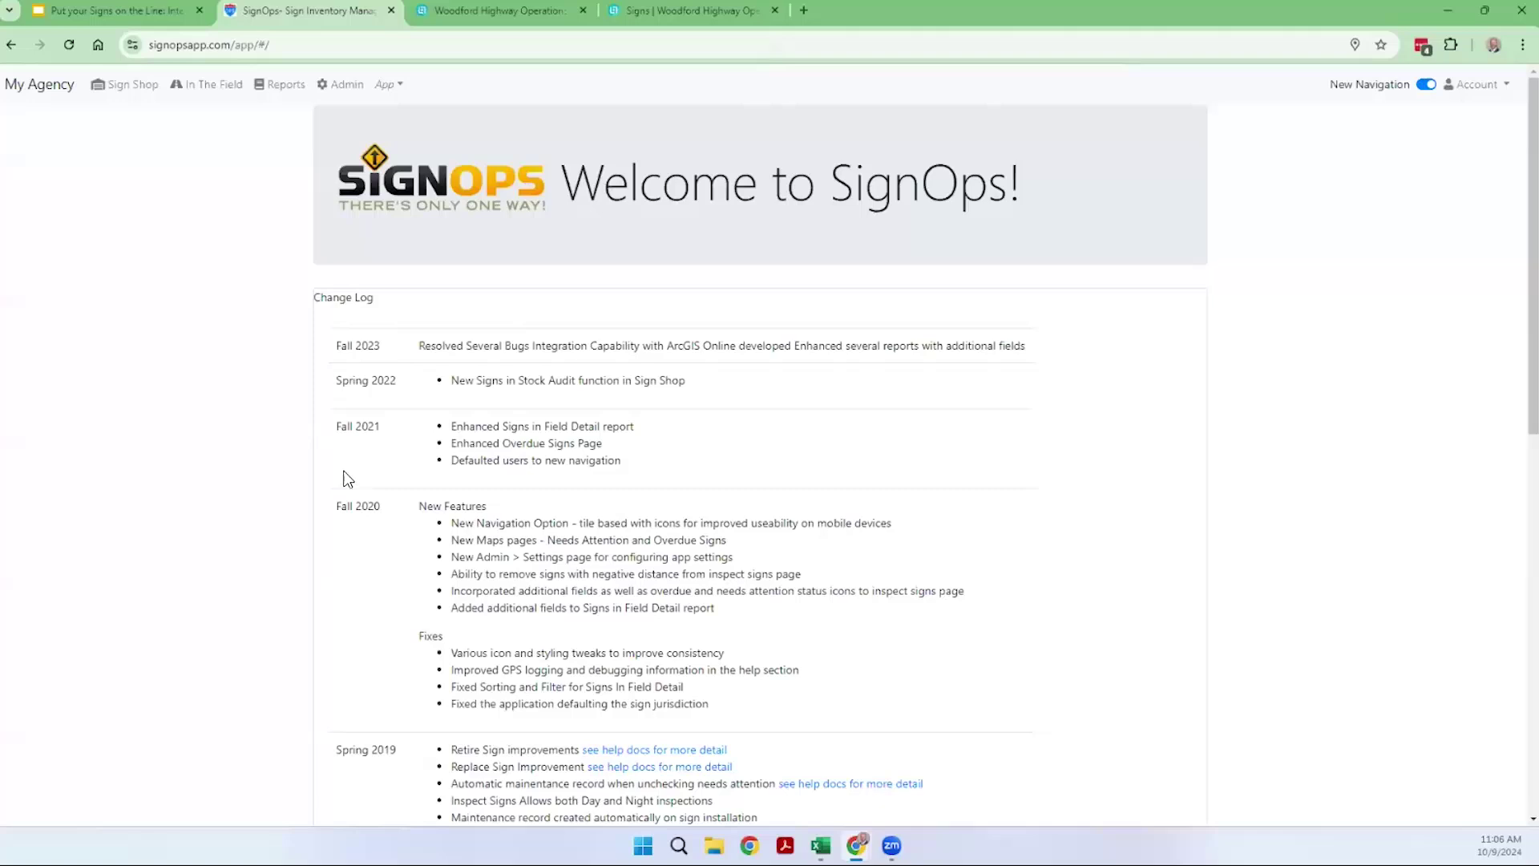
# Start a new purchase entry in the Sign Shop with ABC Signs as the supplier.
pyautogui.click(112, 94)
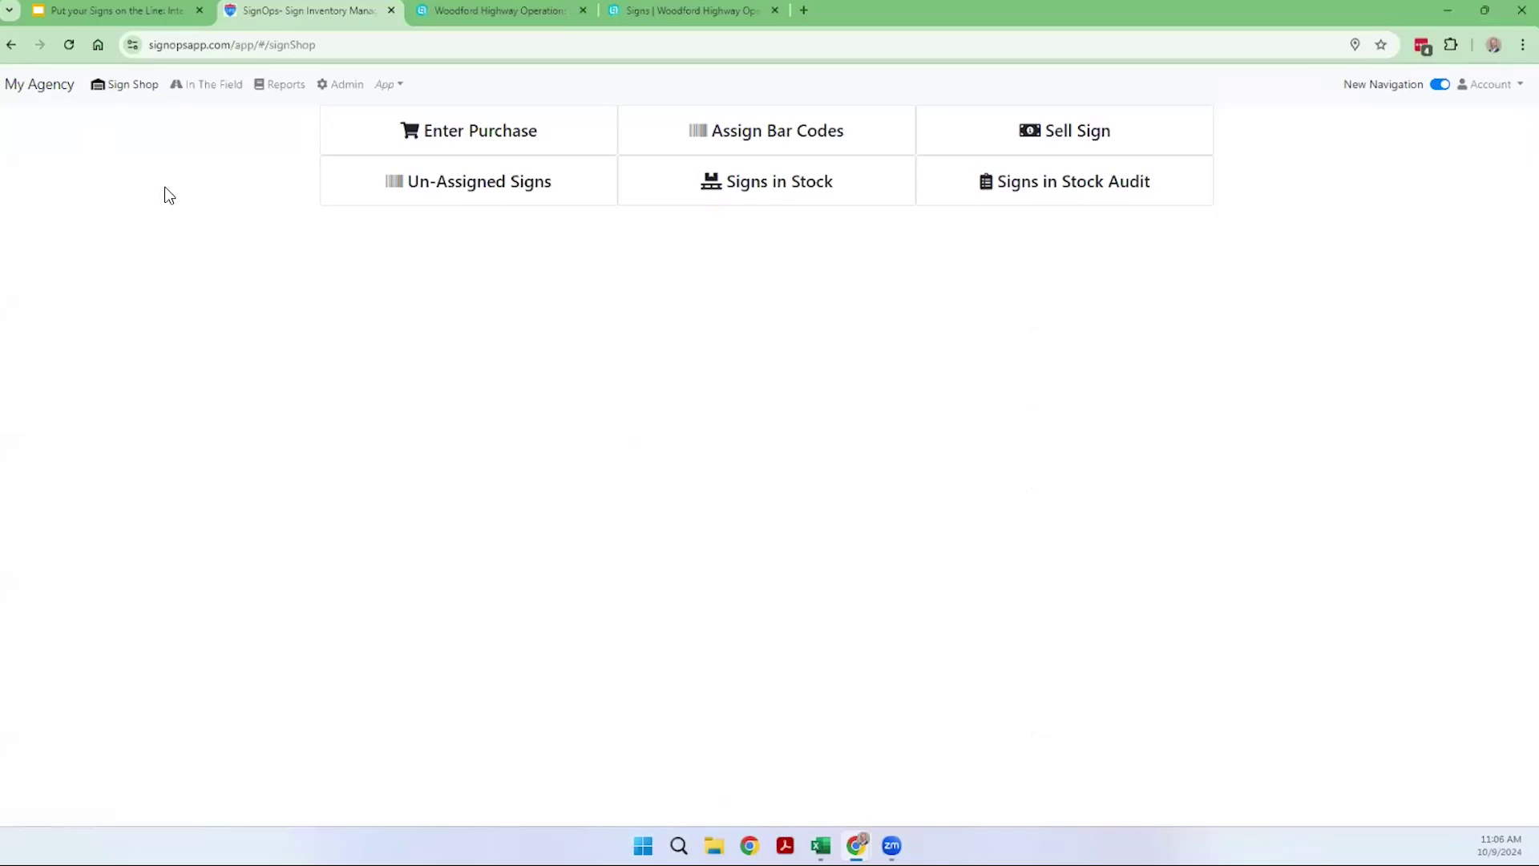
pyautogui.click(48, 93)
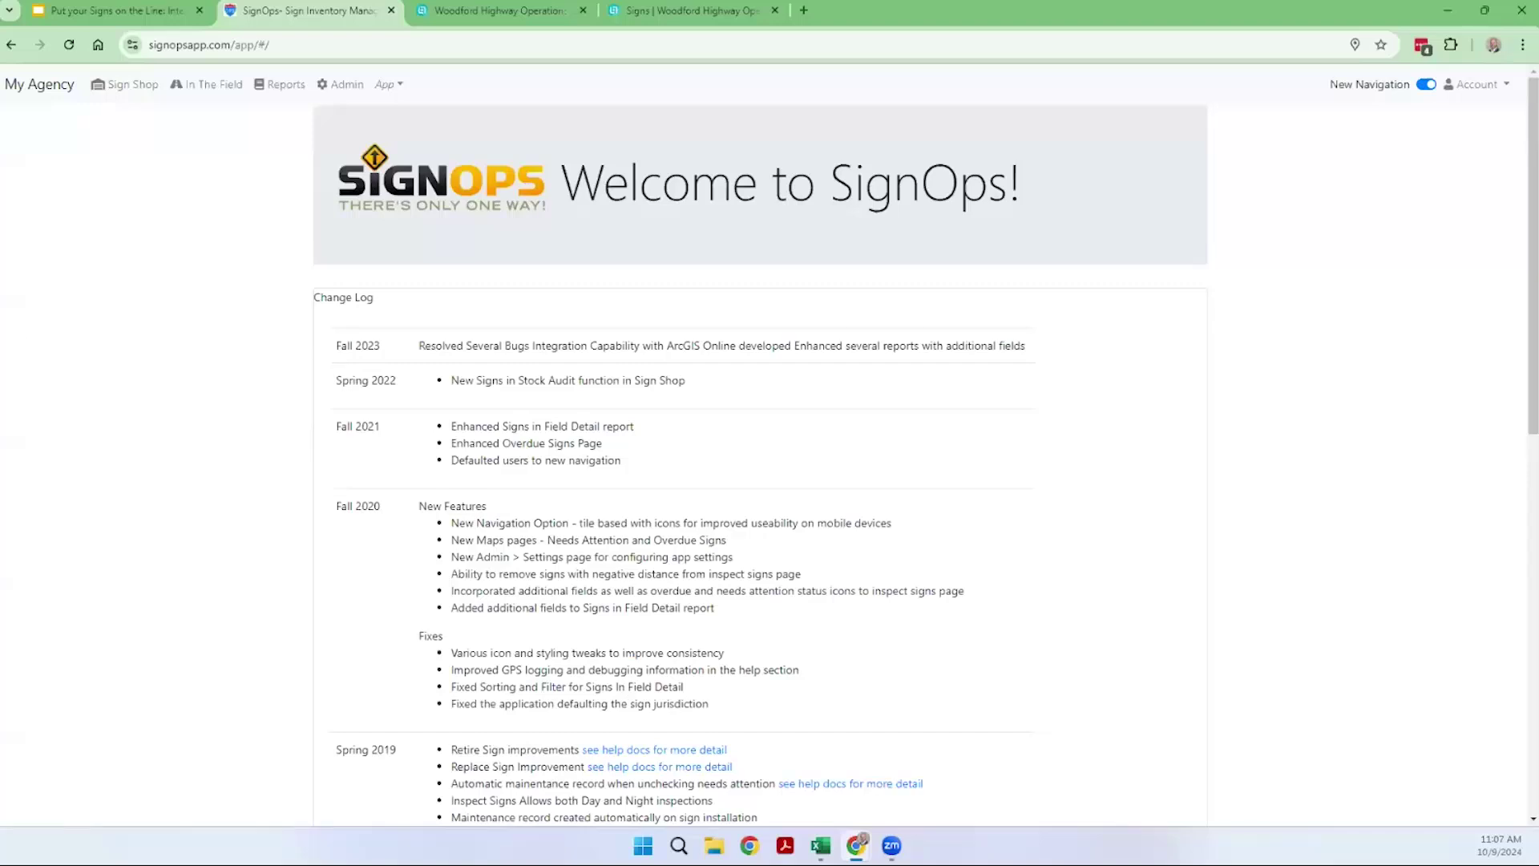
pyautogui.click(136, 88)
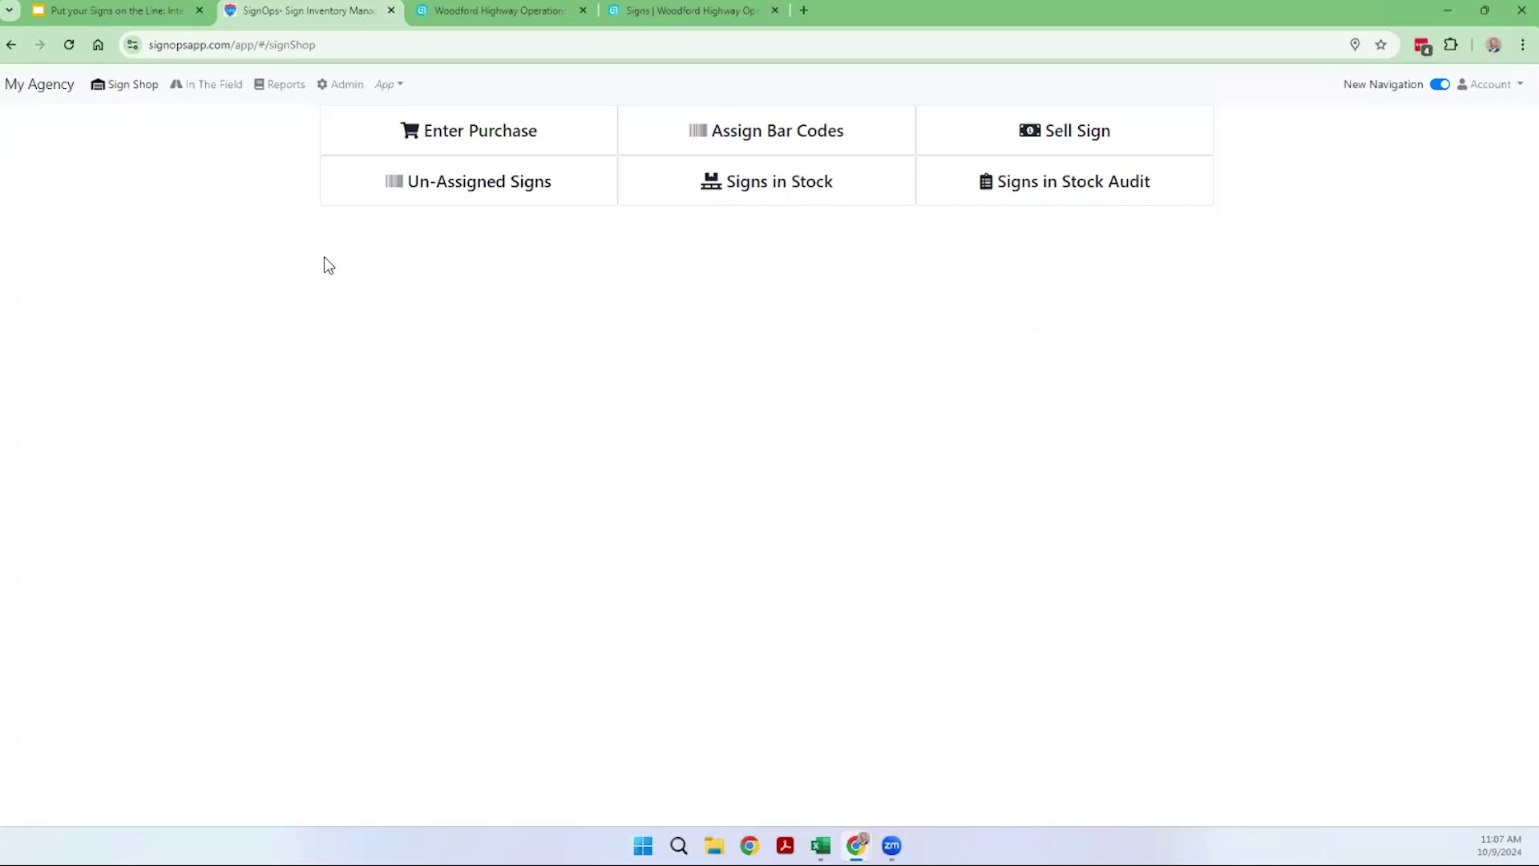
pyautogui.click(420, 137)
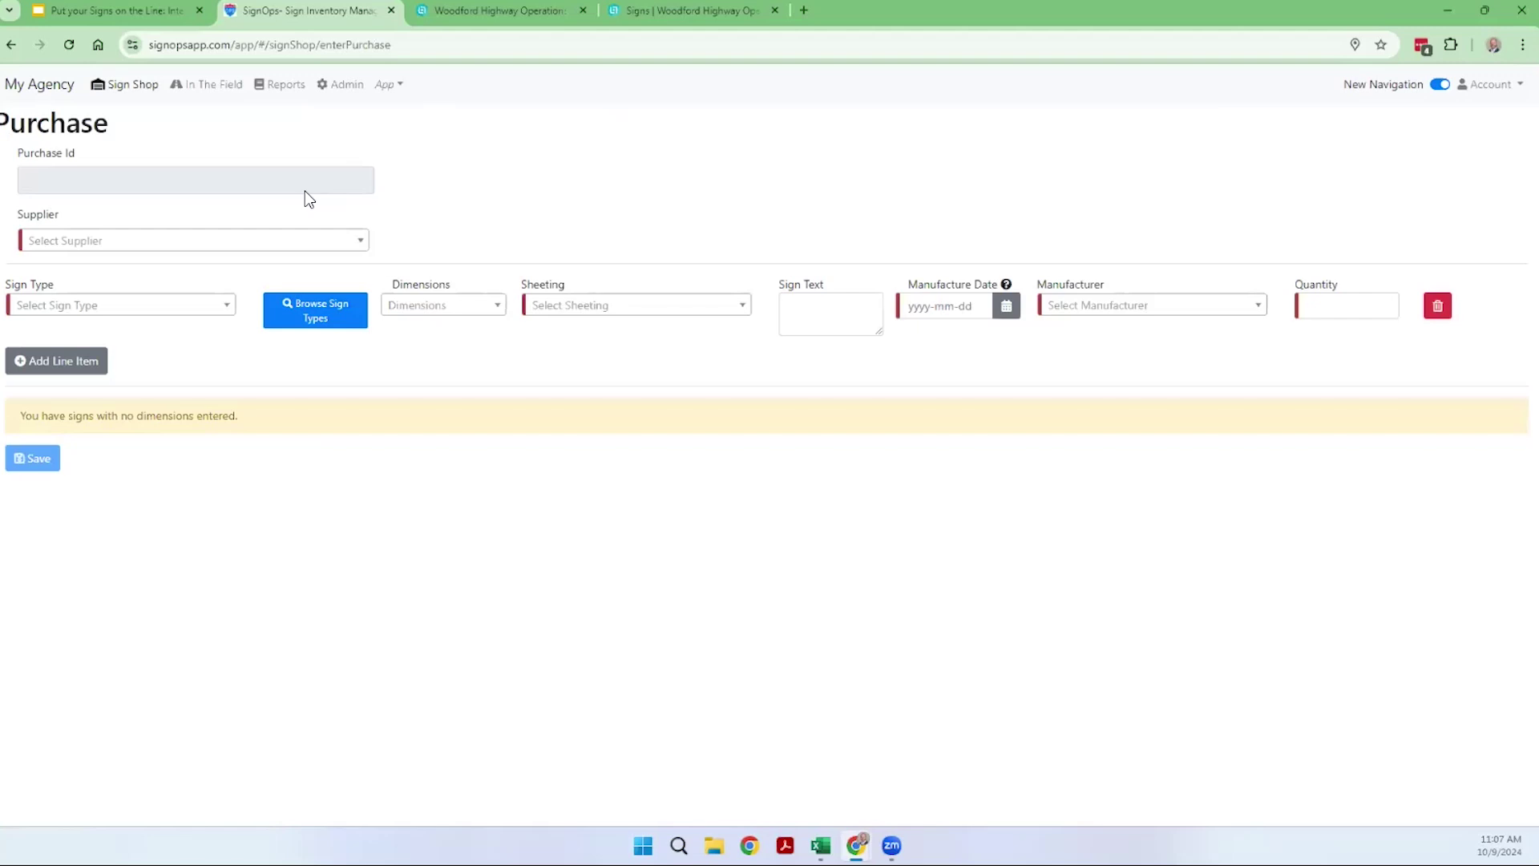
pyautogui.click(292, 239)
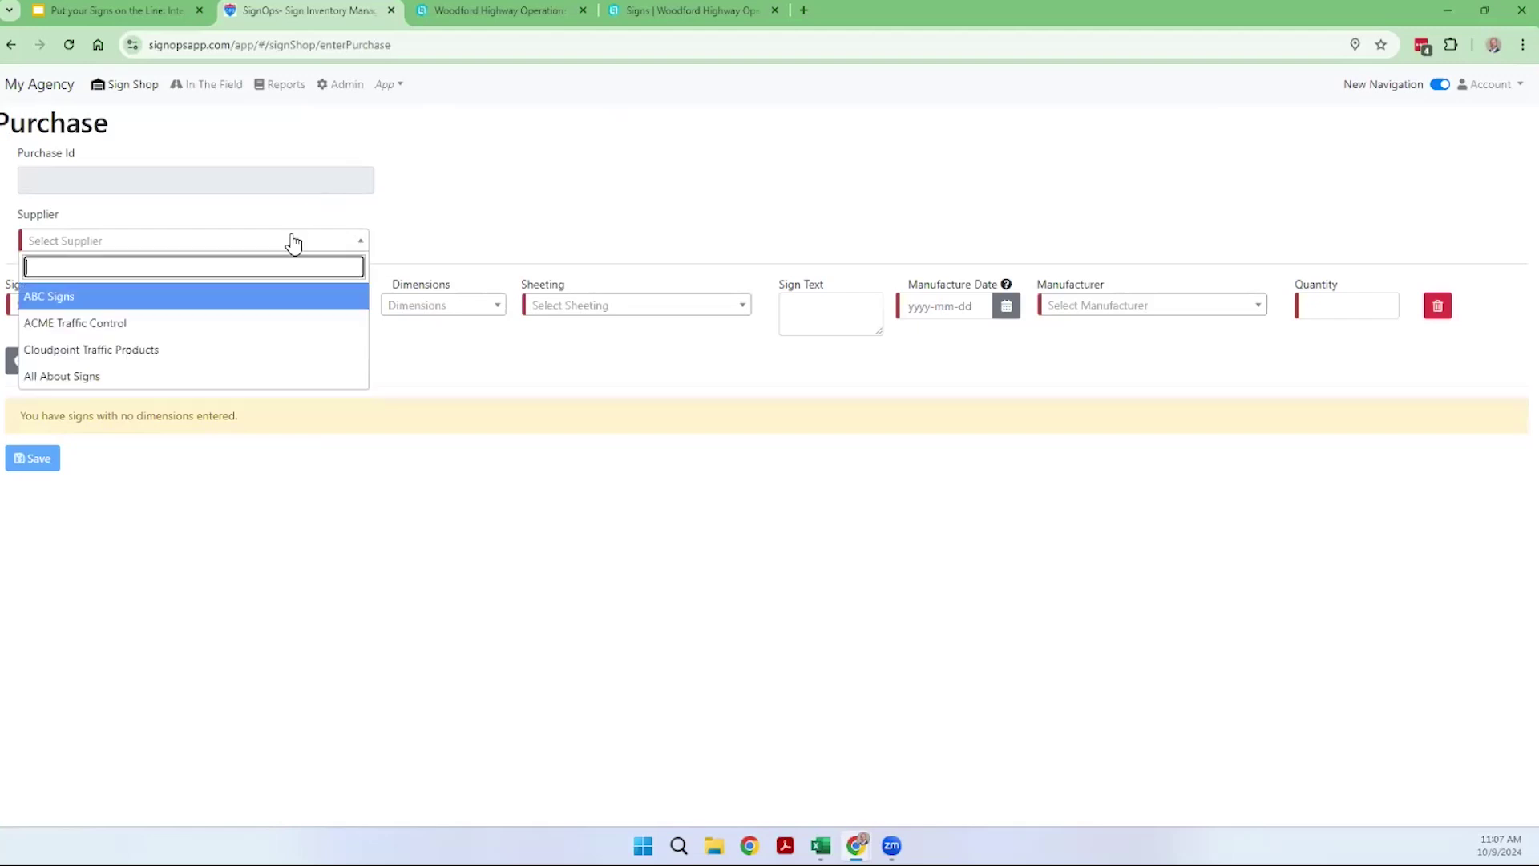
pyautogui.click(76, 299)
# Find the yield signs and set the purchase line's sign type to Yield (R1-2).
pyautogui.click(83, 308)
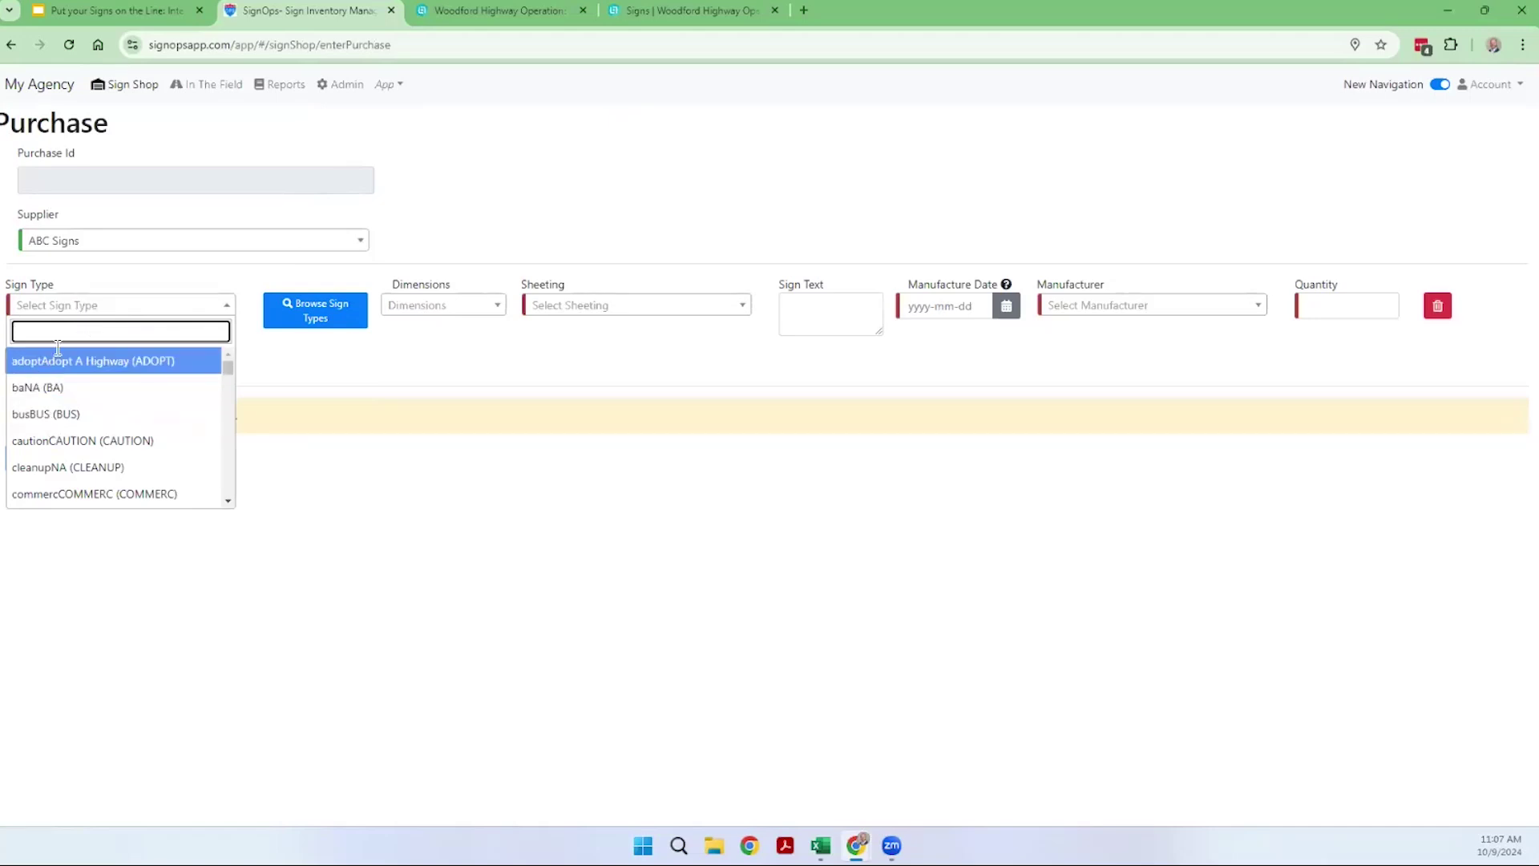
pyautogui.write('yiel')
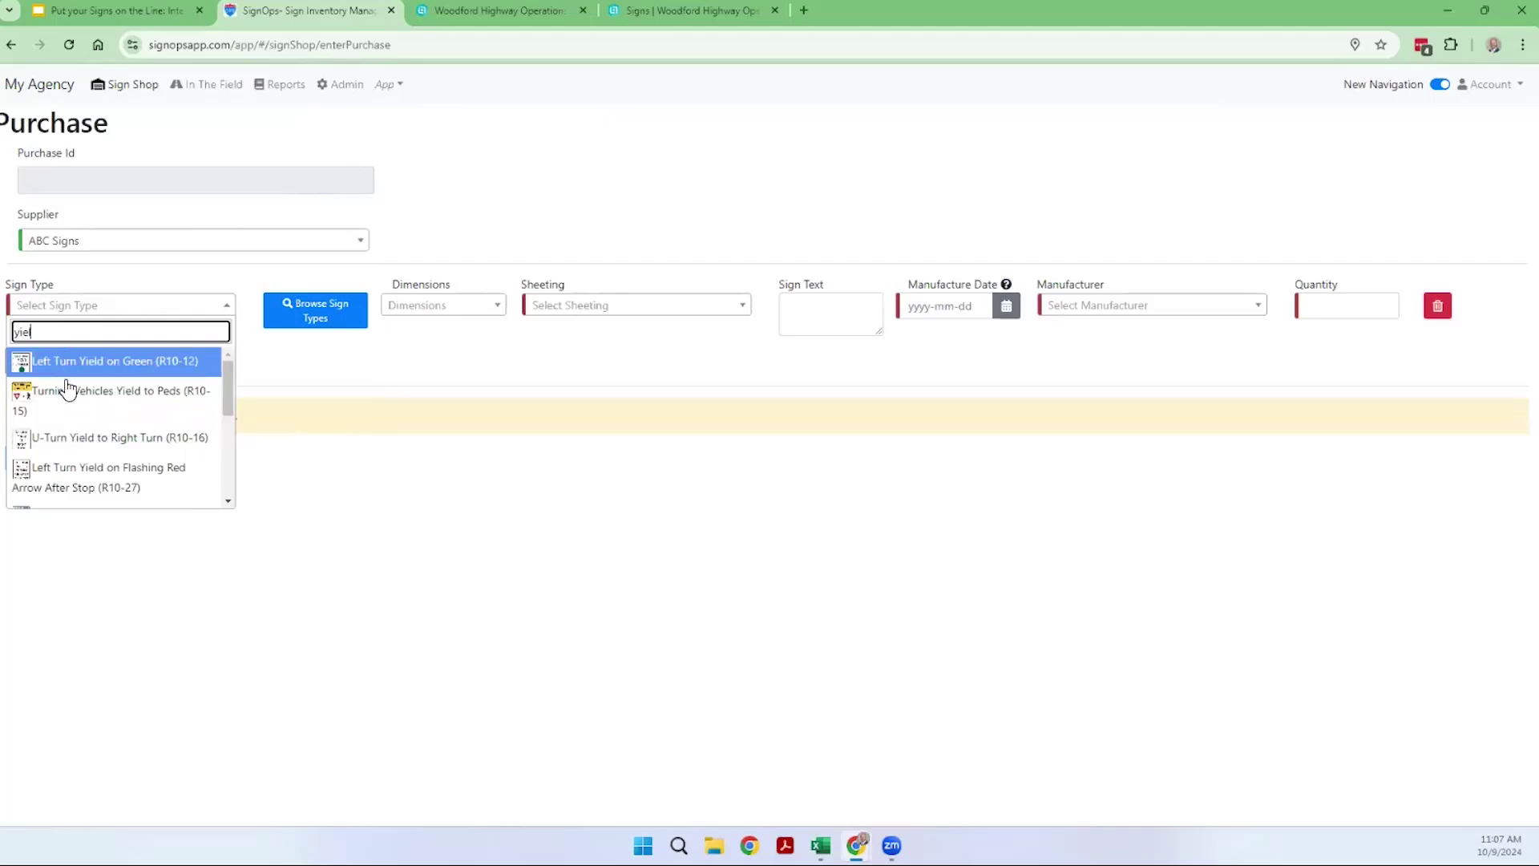
pyautogui.scroll(-3, 60, 409)
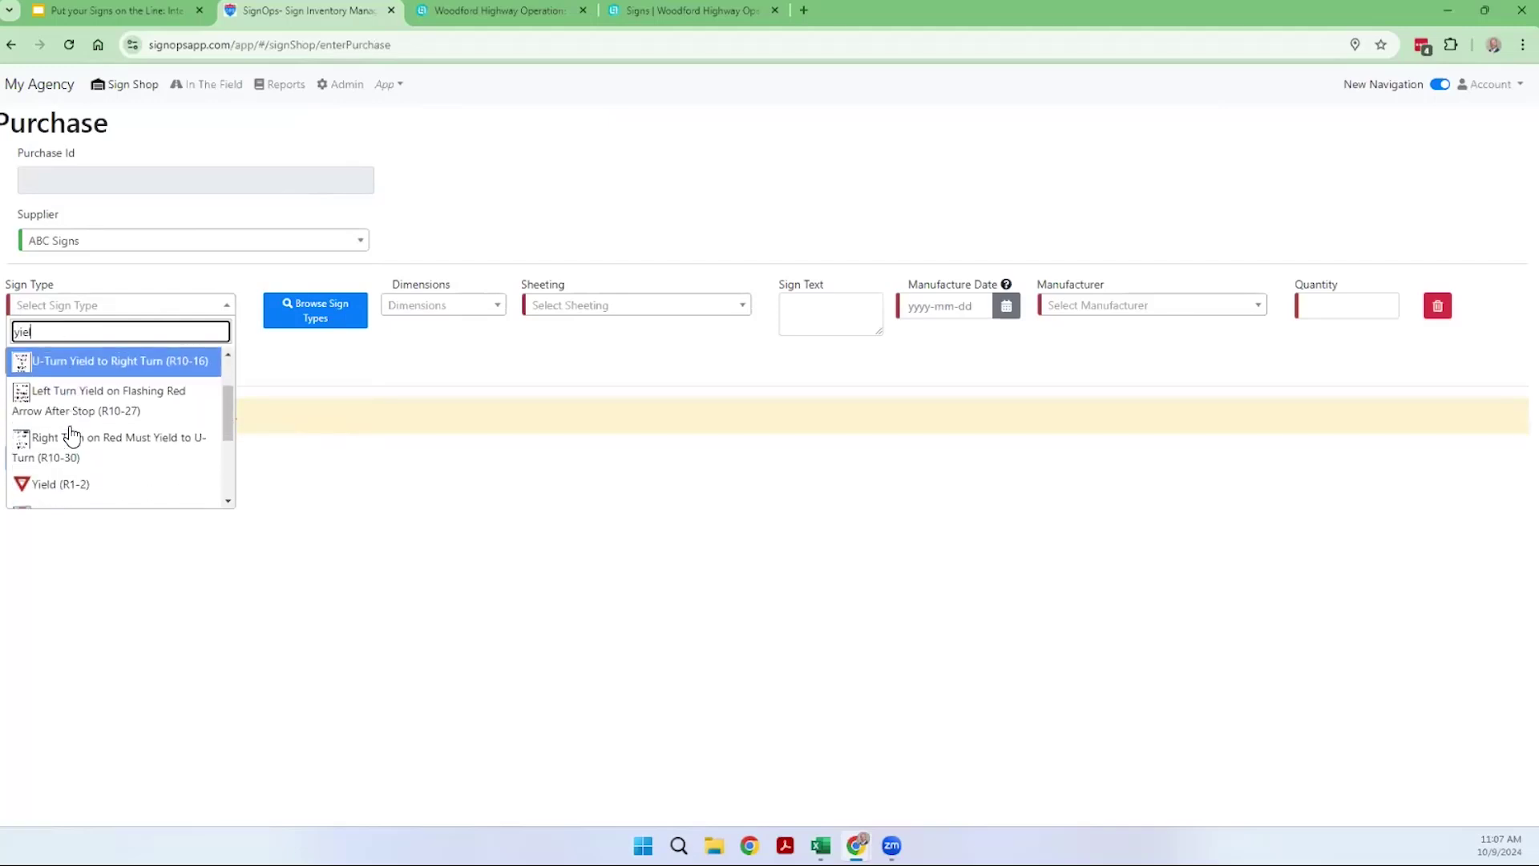
pyautogui.click(53, 408)
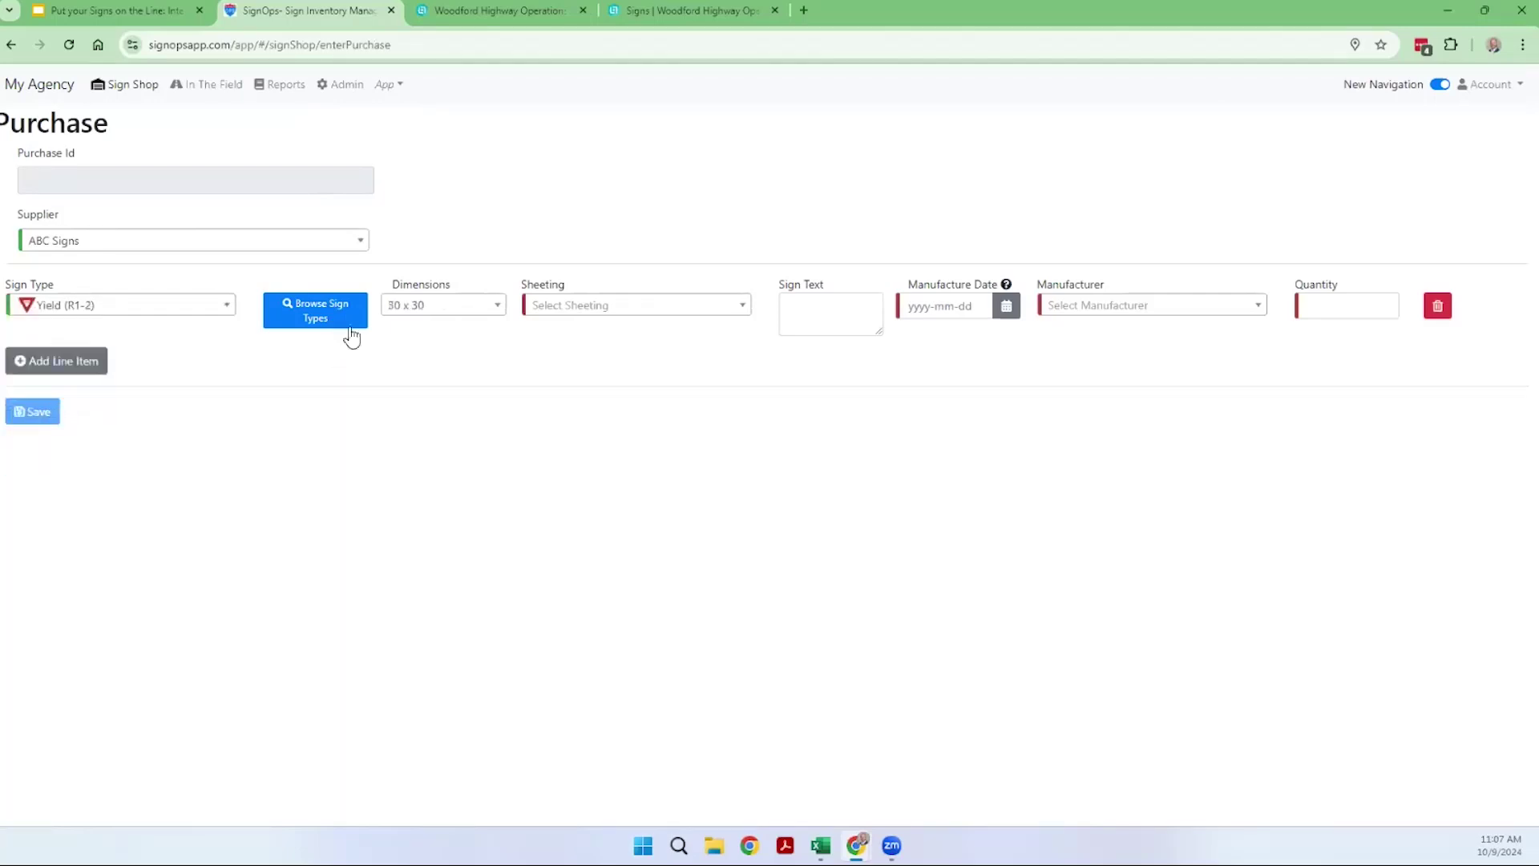
# Browse the regulatory and warning pages of the sign type catalogue, then close it without picking a sign.
pyautogui.click(324, 320)
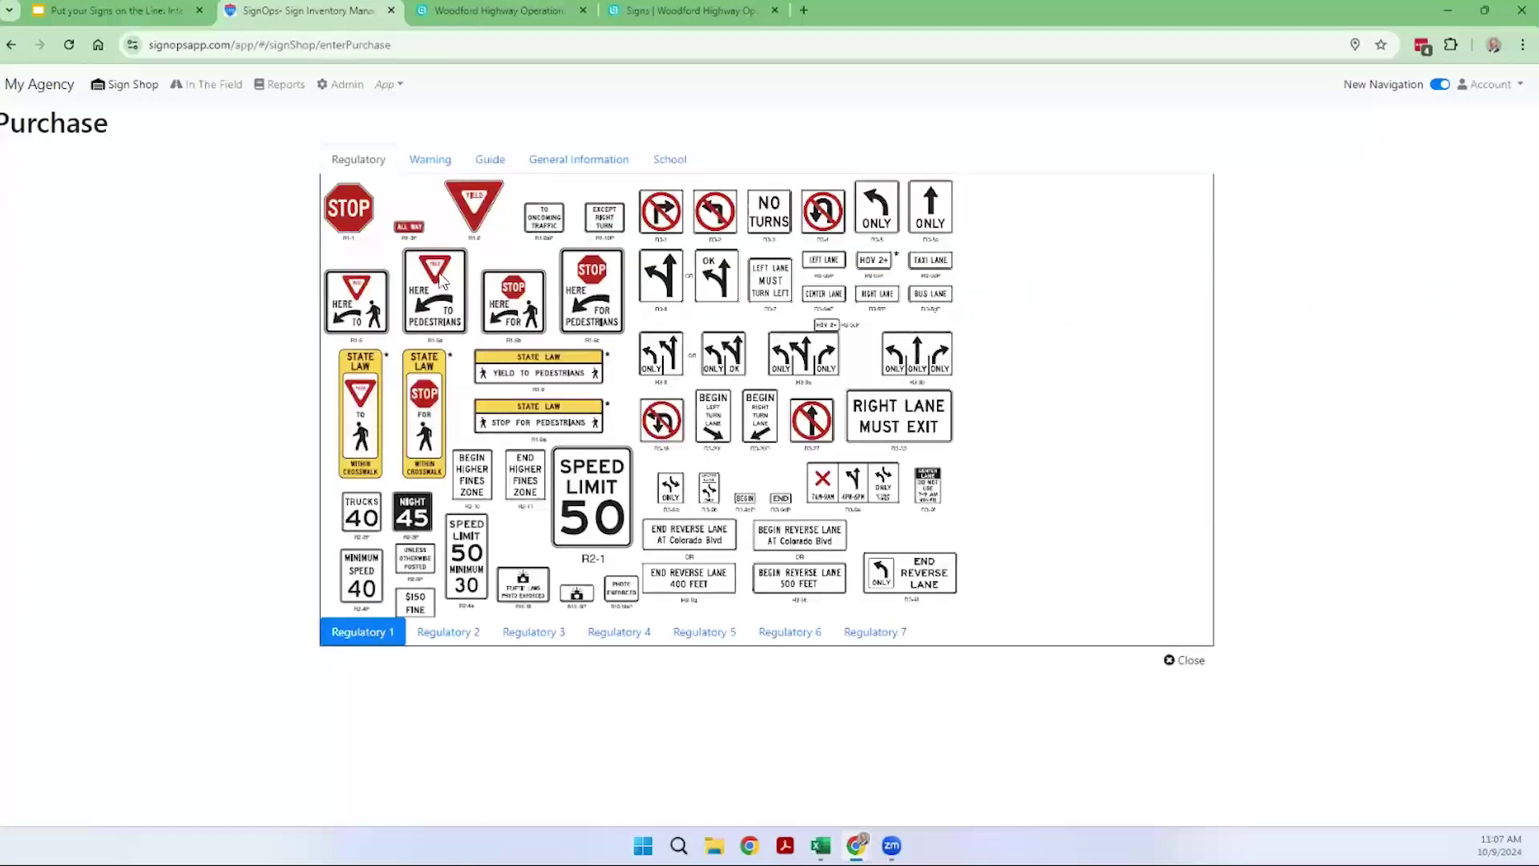
pyautogui.click(525, 632)
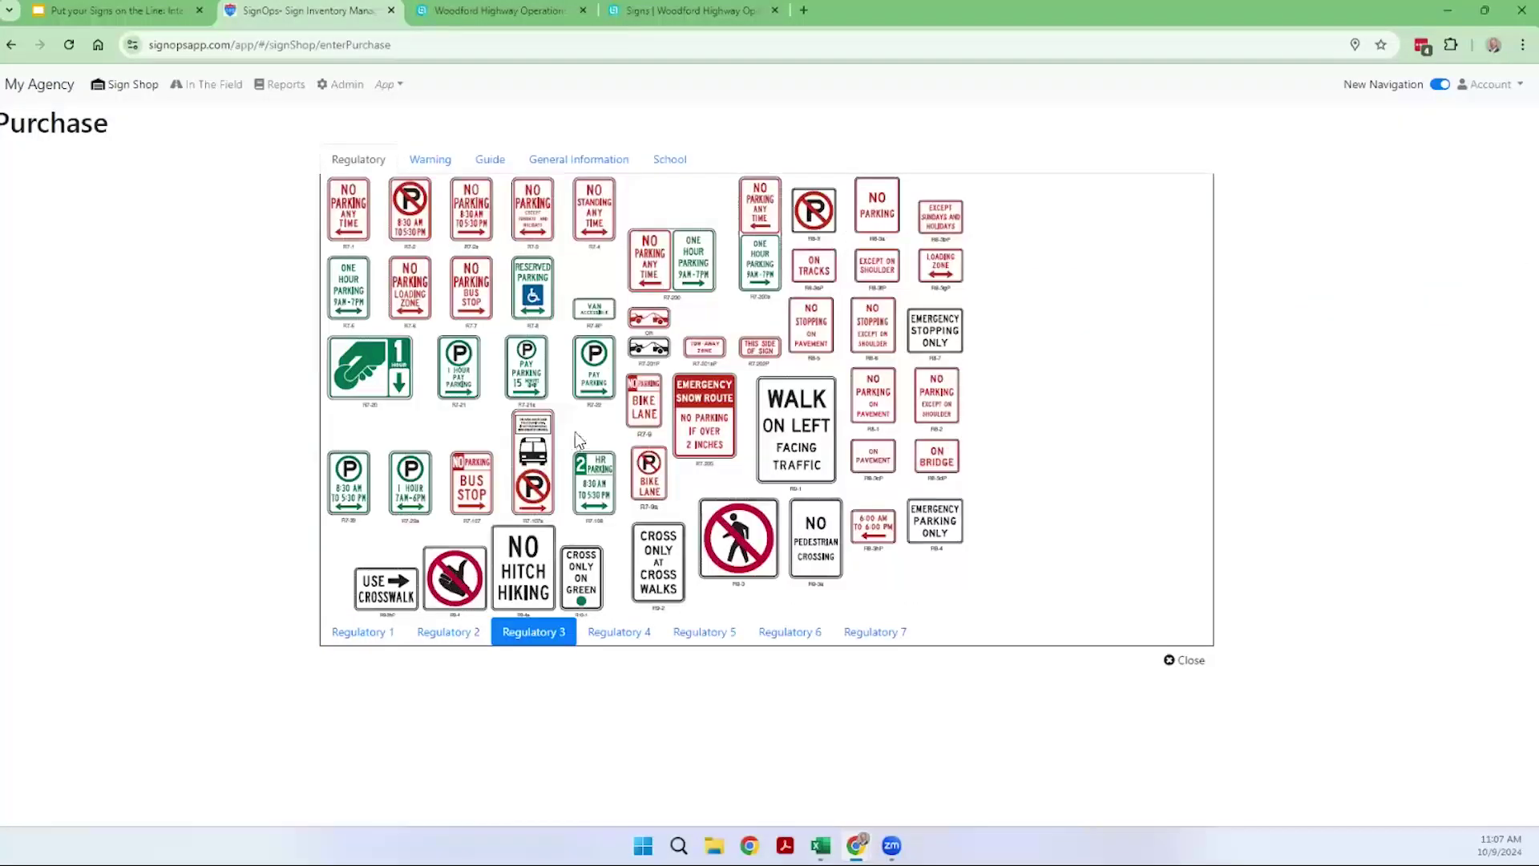
pyautogui.click(417, 167)
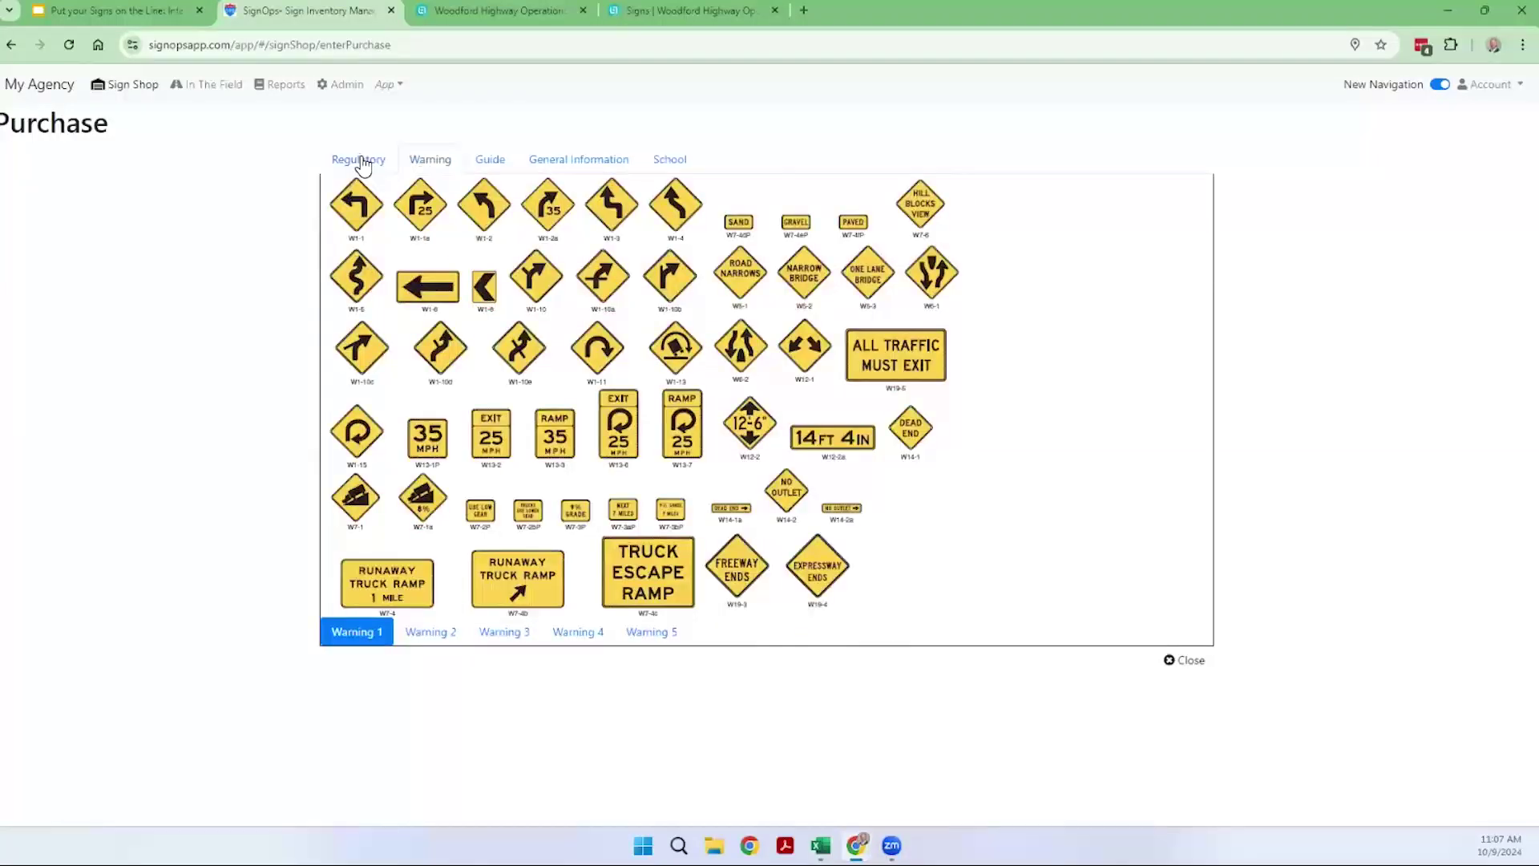
pyautogui.click(360, 159)
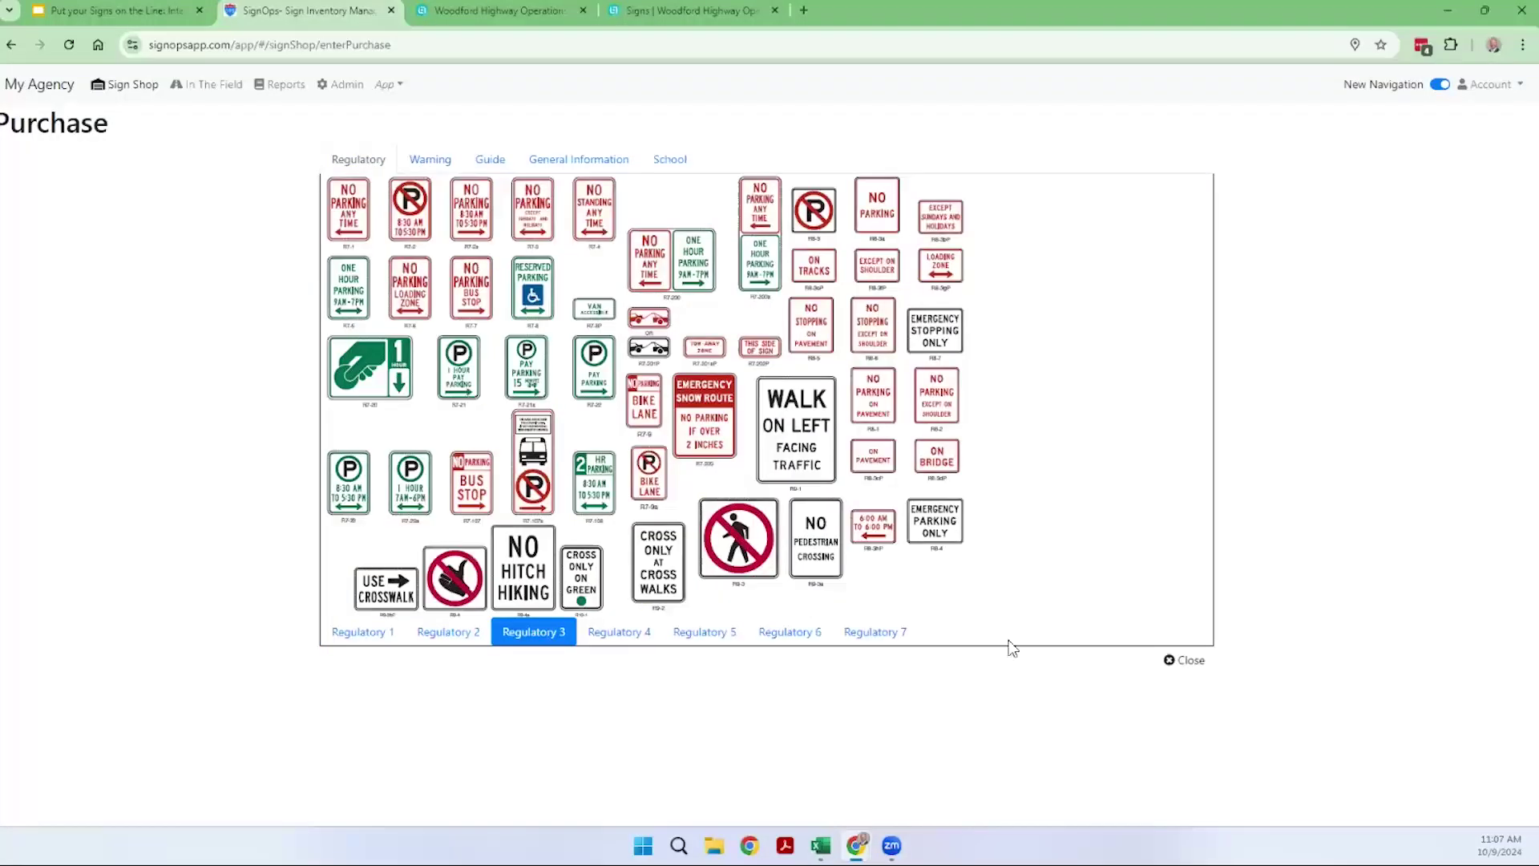
pyautogui.click(1169, 664)
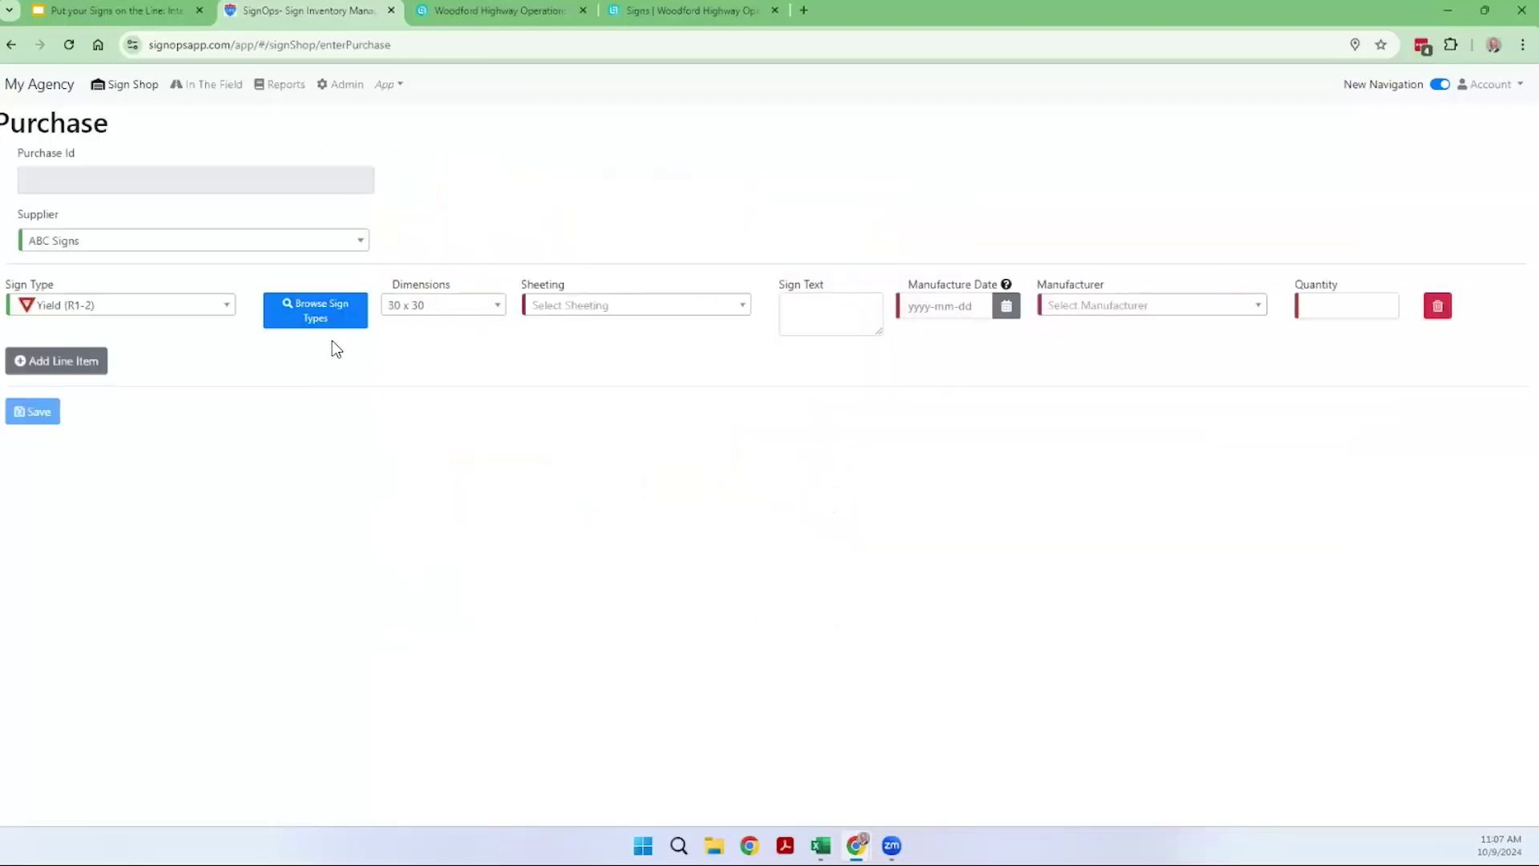
# Review the available dimensions and set the purchase line's sheeting to DG - Diamond Grade.
pyautogui.click(417, 307)
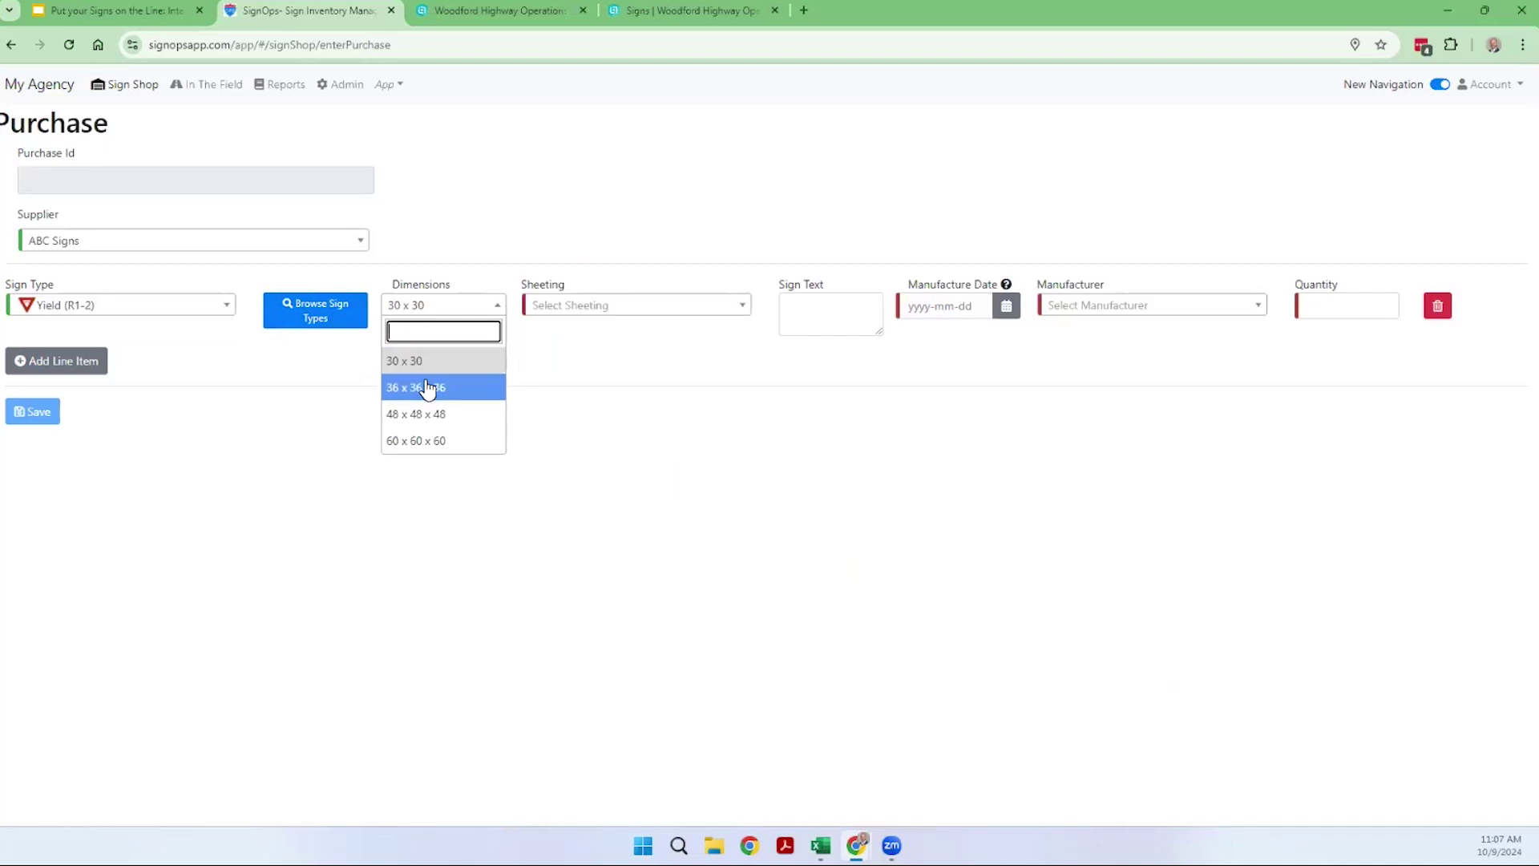
pyautogui.click(555, 309)
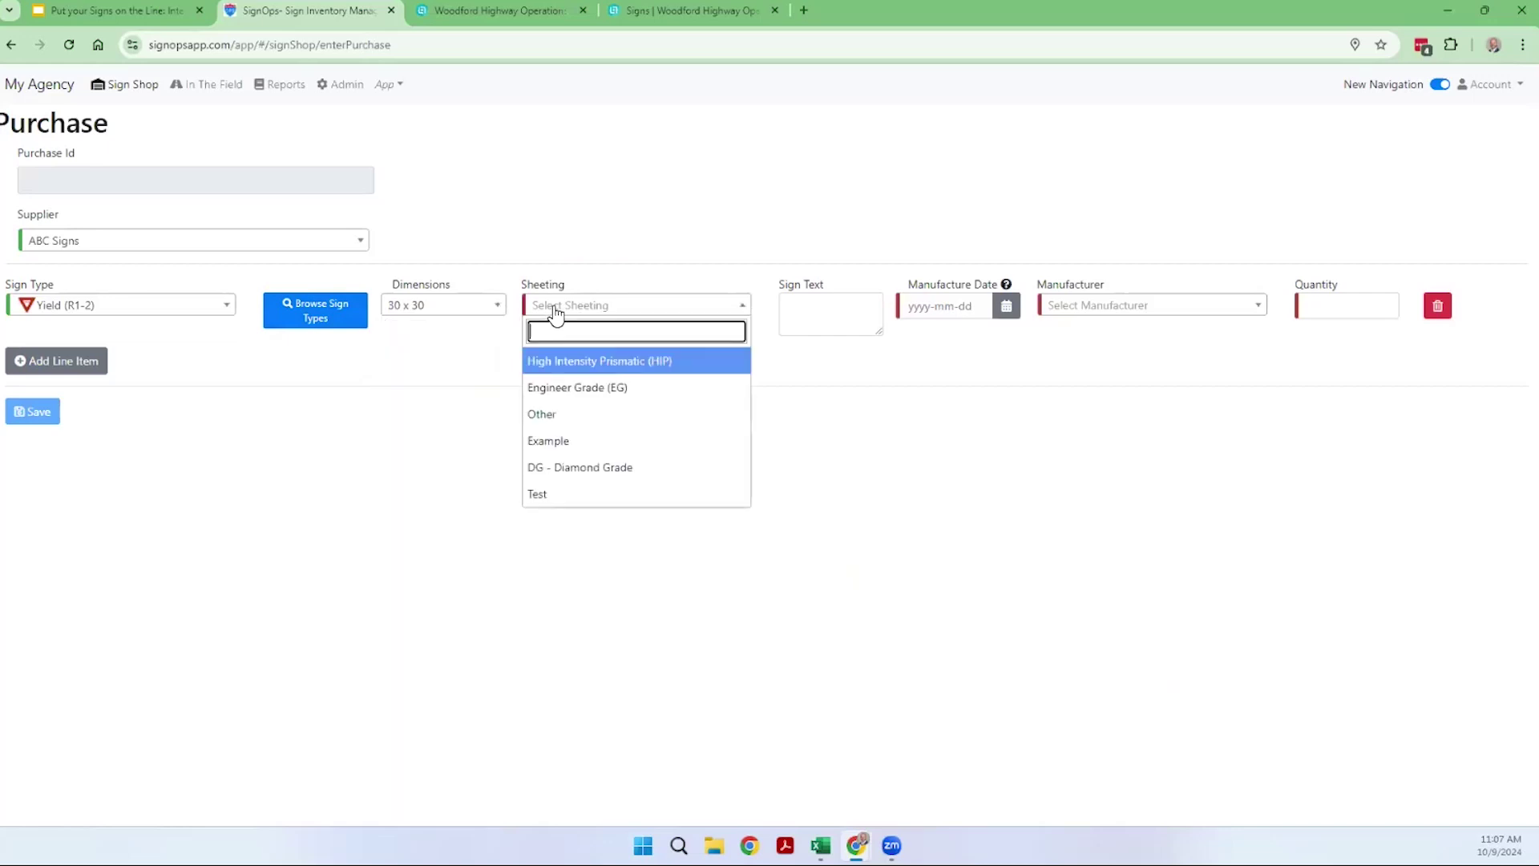
pyautogui.click(555, 365)
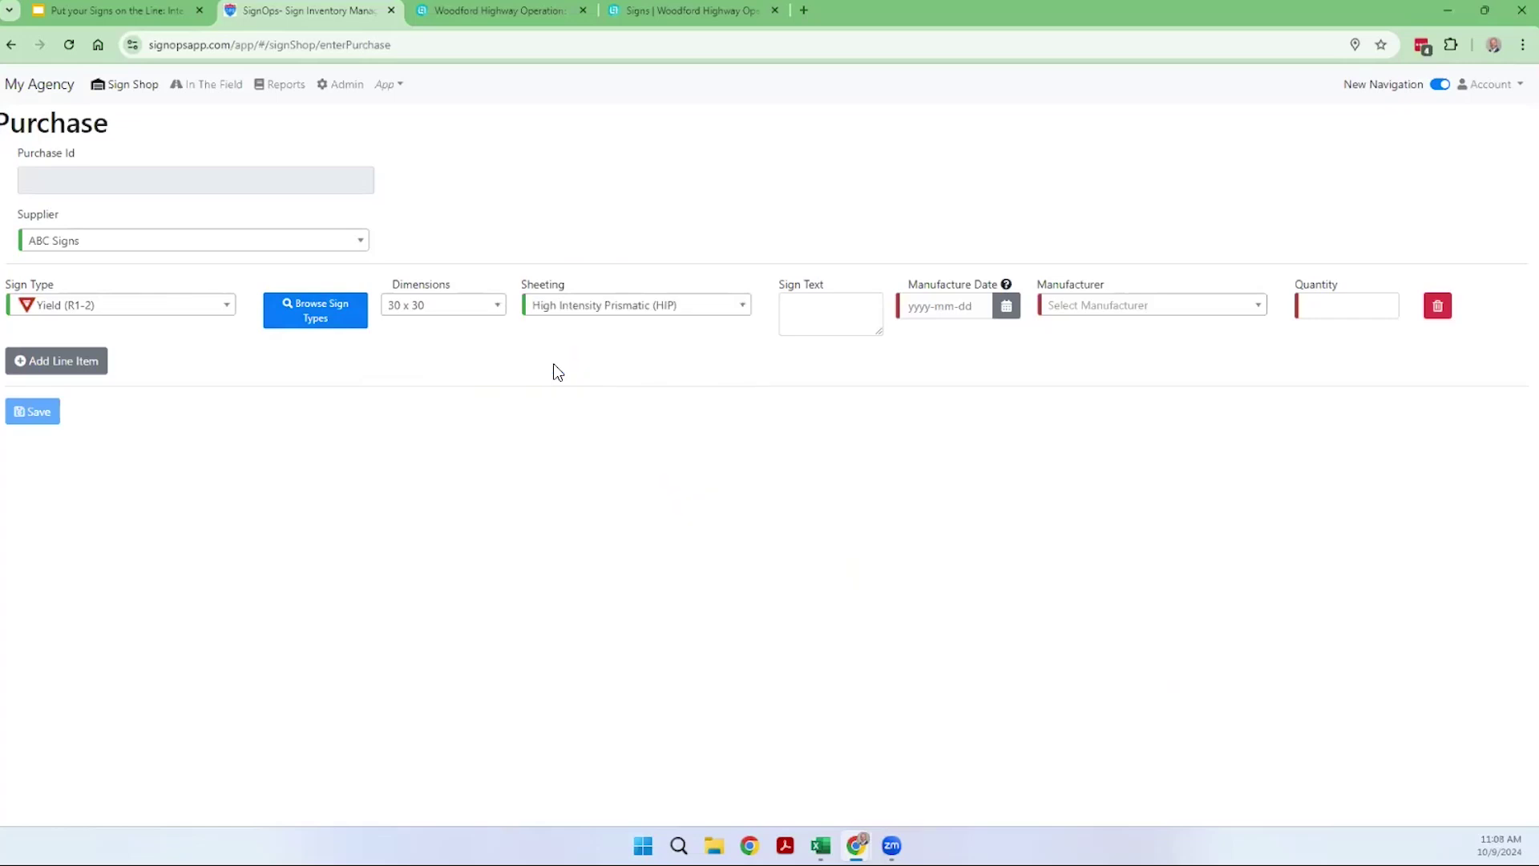
pyautogui.click(546, 311)
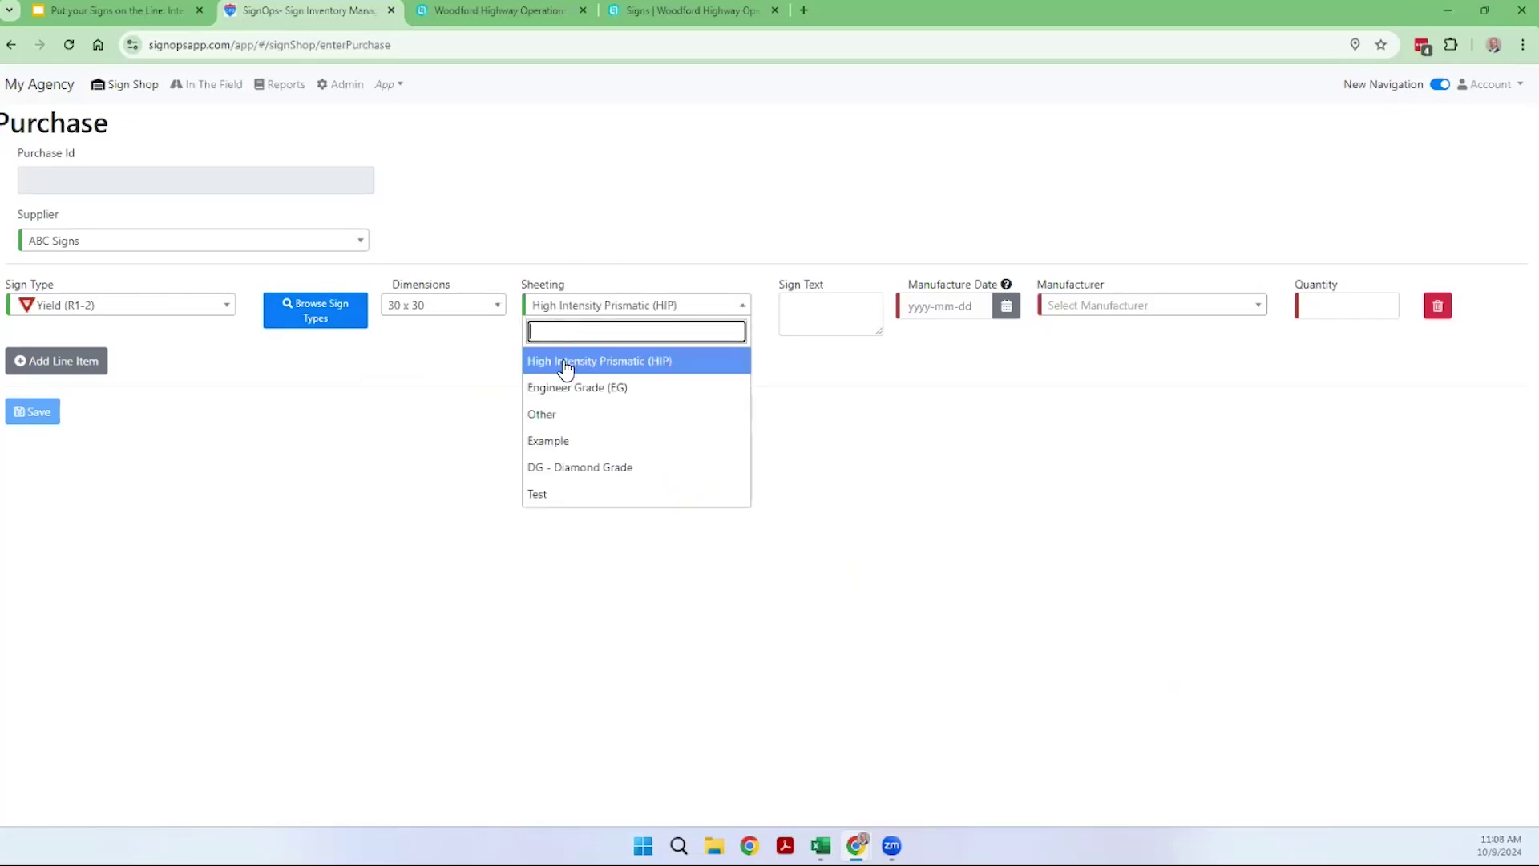
pyautogui.click(561, 467)
# Change the line's sign type to Stop (R1-1) and its dimensions to 36 x 36 x 36.
pyautogui.click(154, 316)
pyautogui.write('r10')
pyautogui.press('BackSpace')
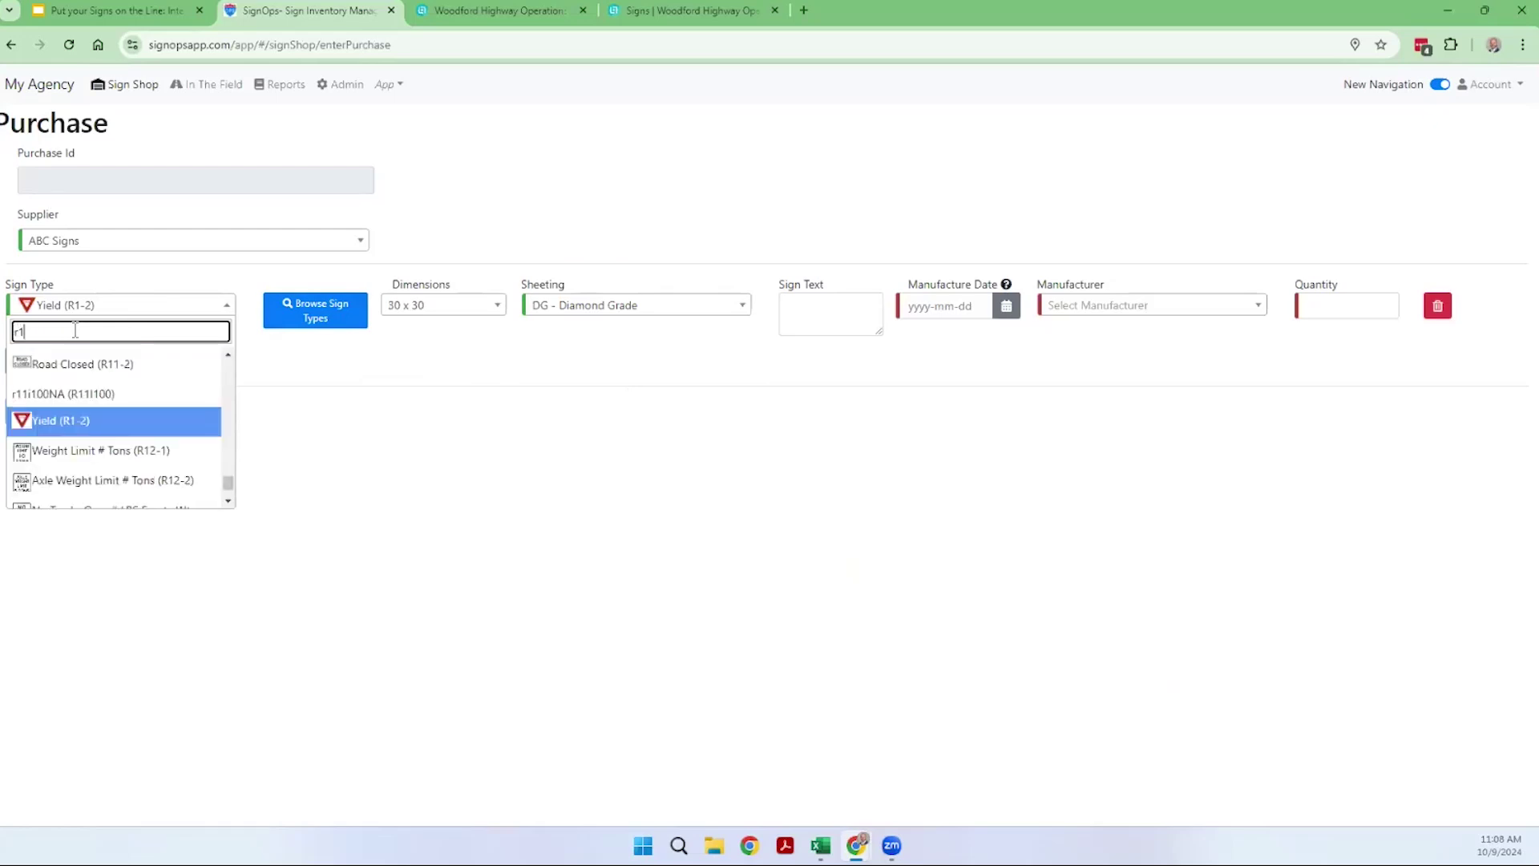
pyautogui.write('-1')
pyautogui.click(91, 363)
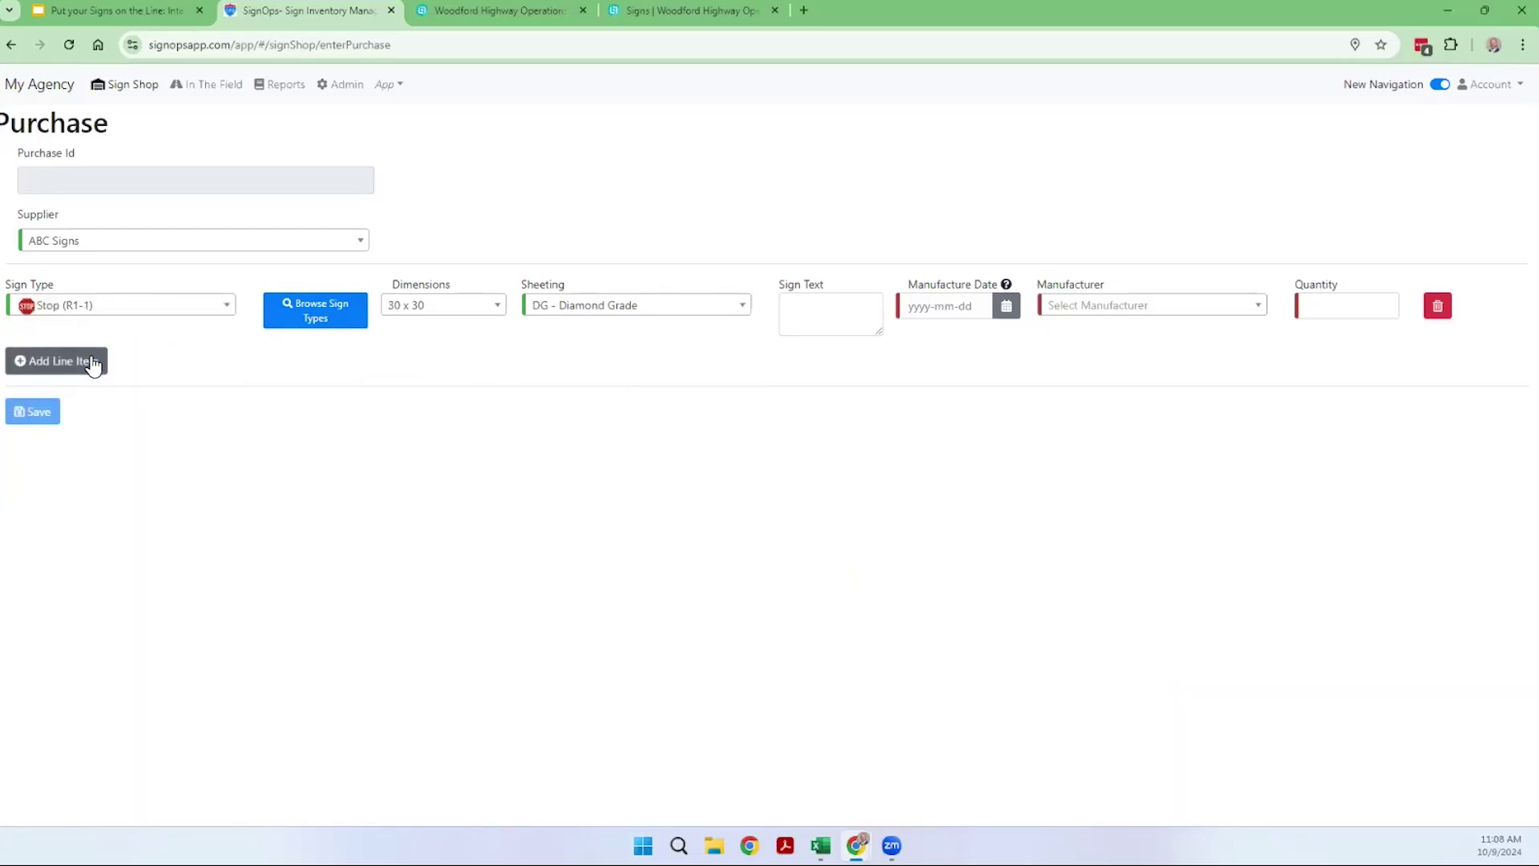
pyautogui.click(485, 305)
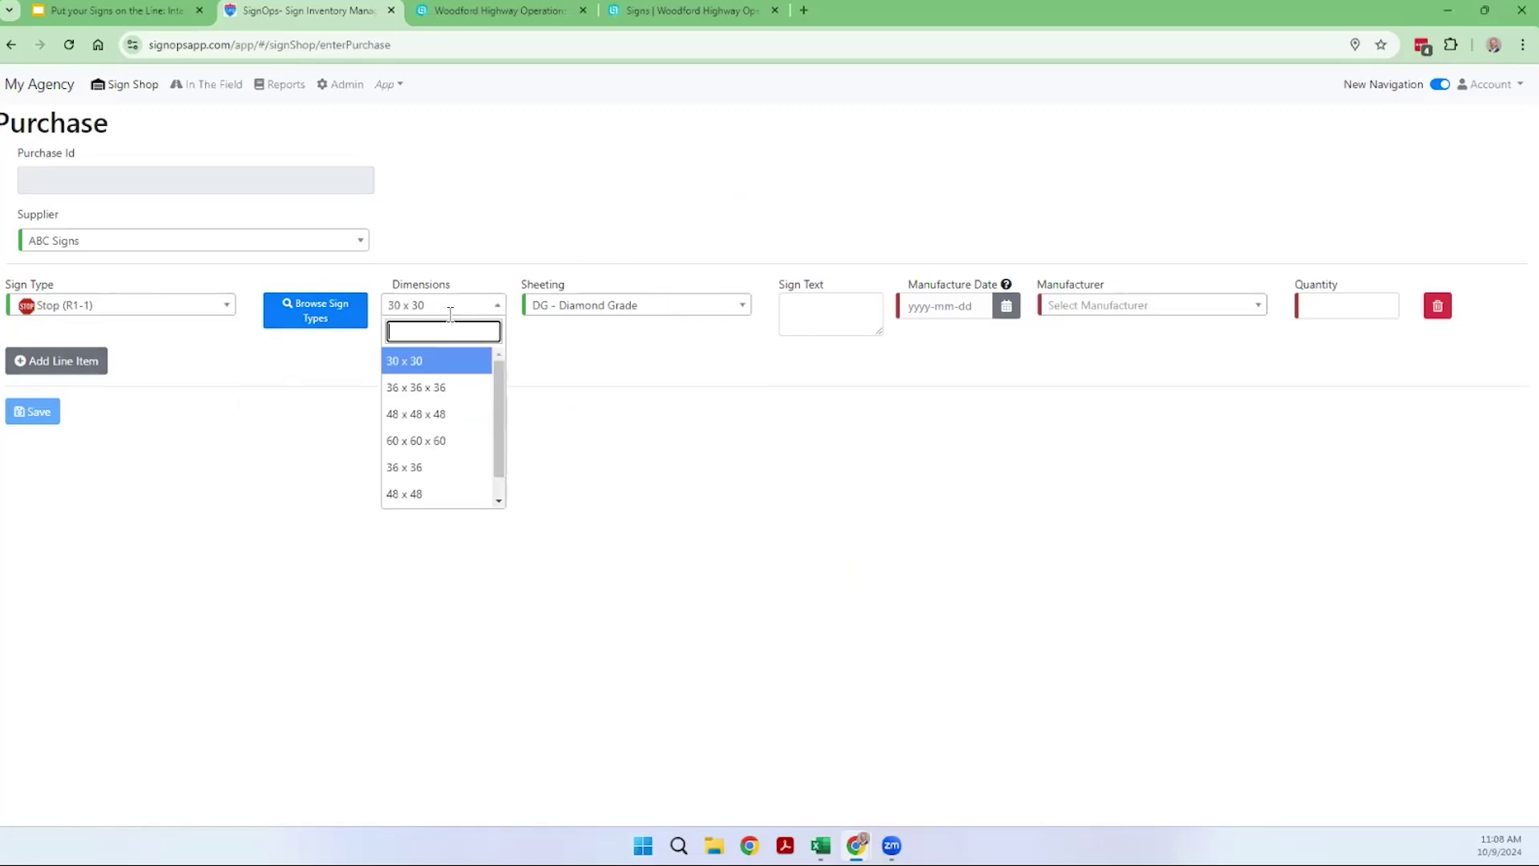
pyautogui.click(392, 388)
# Set the manufacture date to 2024-10-01 and the manufacturer to SignCreations, leaving the sign text empty.
pyautogui.click(807, 312)
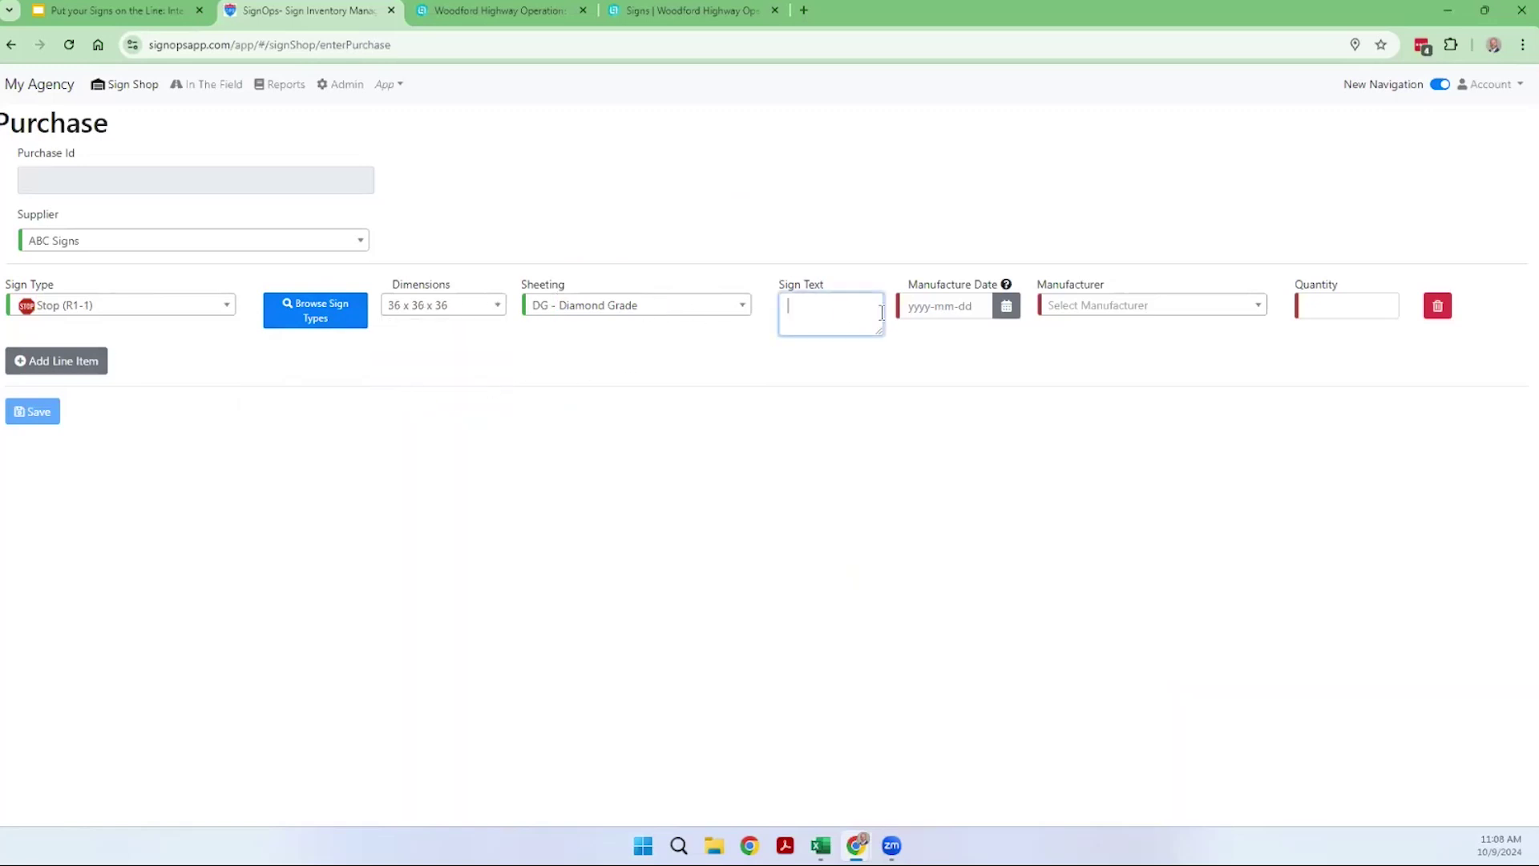
pyautogui.click(1006, 306)
pyautogui.click(933, 383)
pyautogui.click(1079, 315)
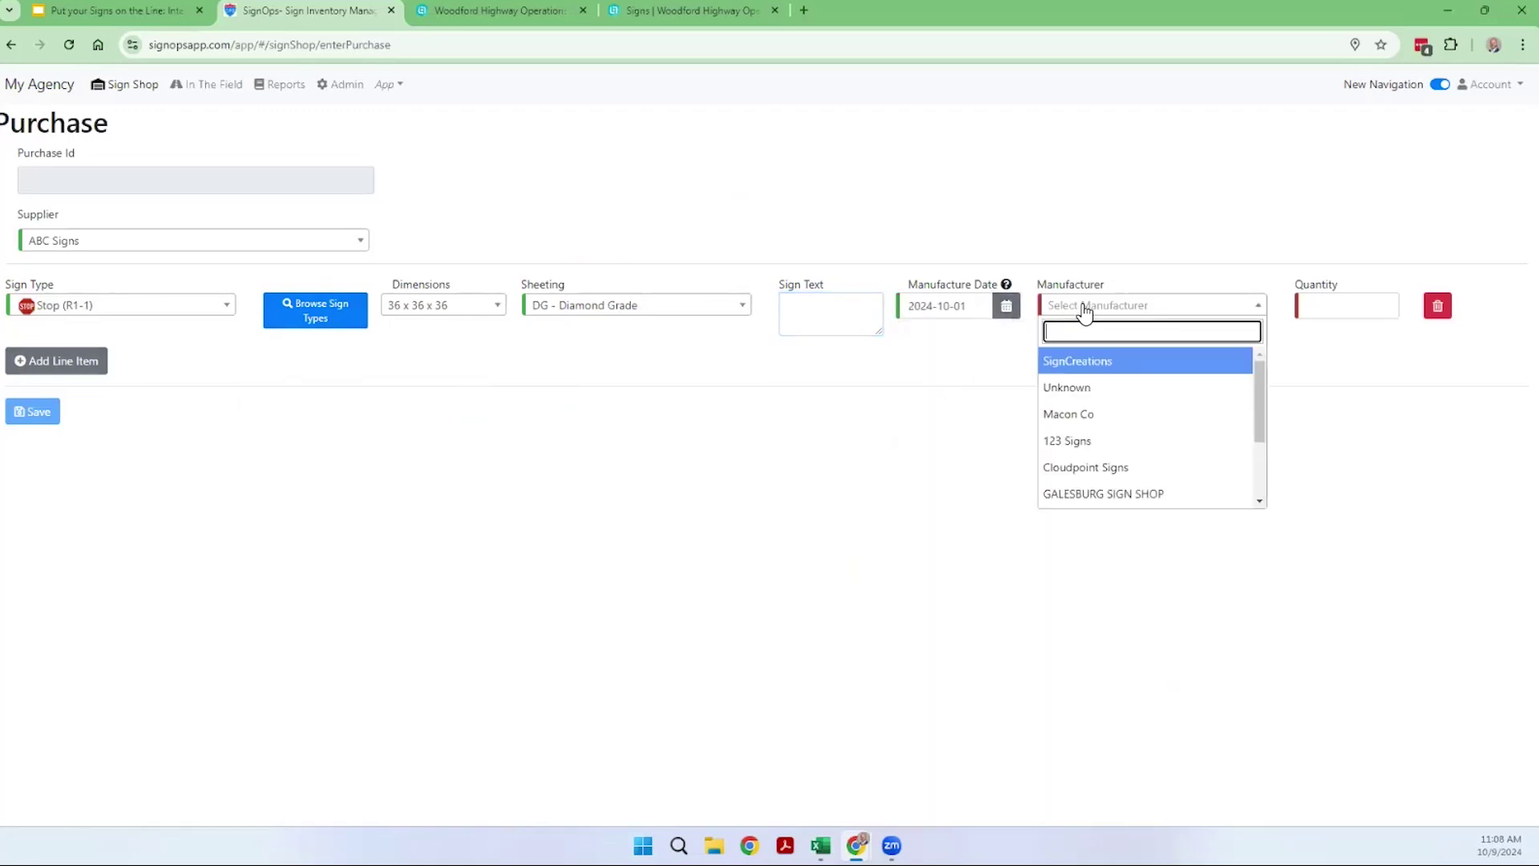
pyautogui.click(1074, 364)
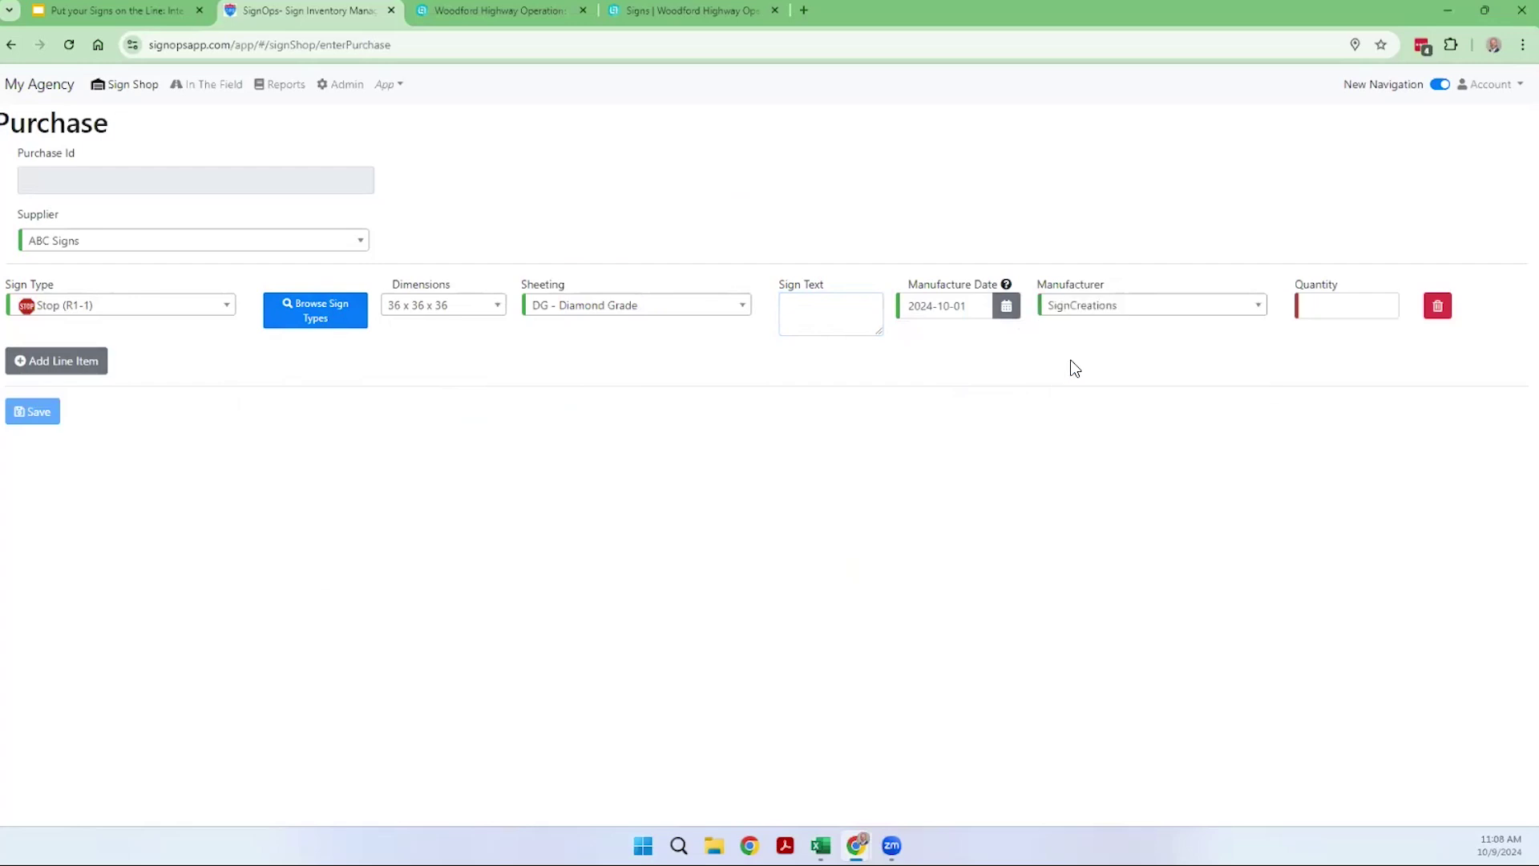
# Enter a quantity of 4 for the stop signs and save the purchase.
pyautogui.press('Tab')
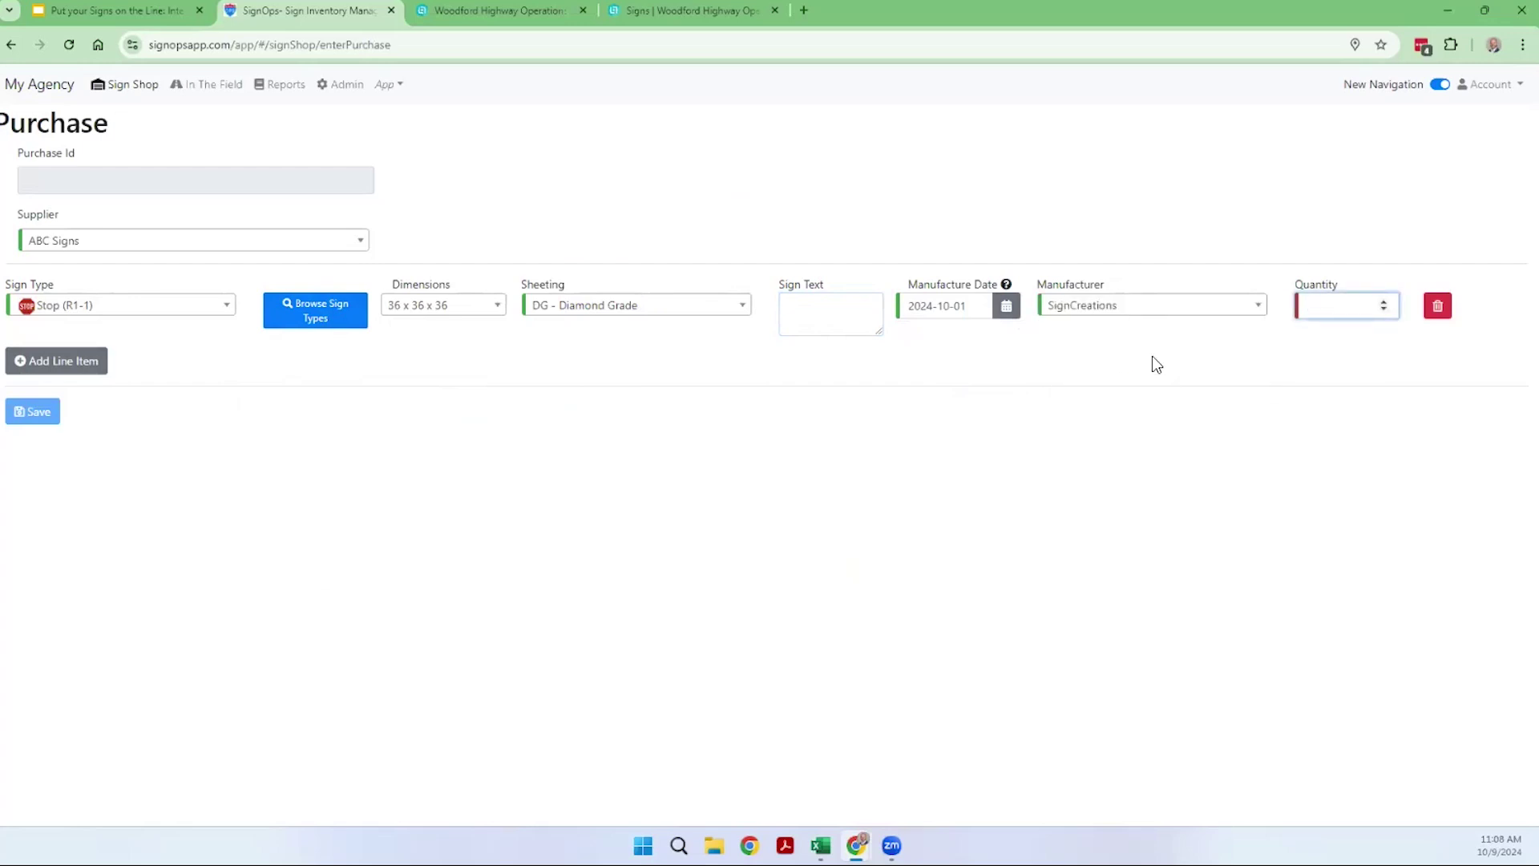
pyautogui.write('4')
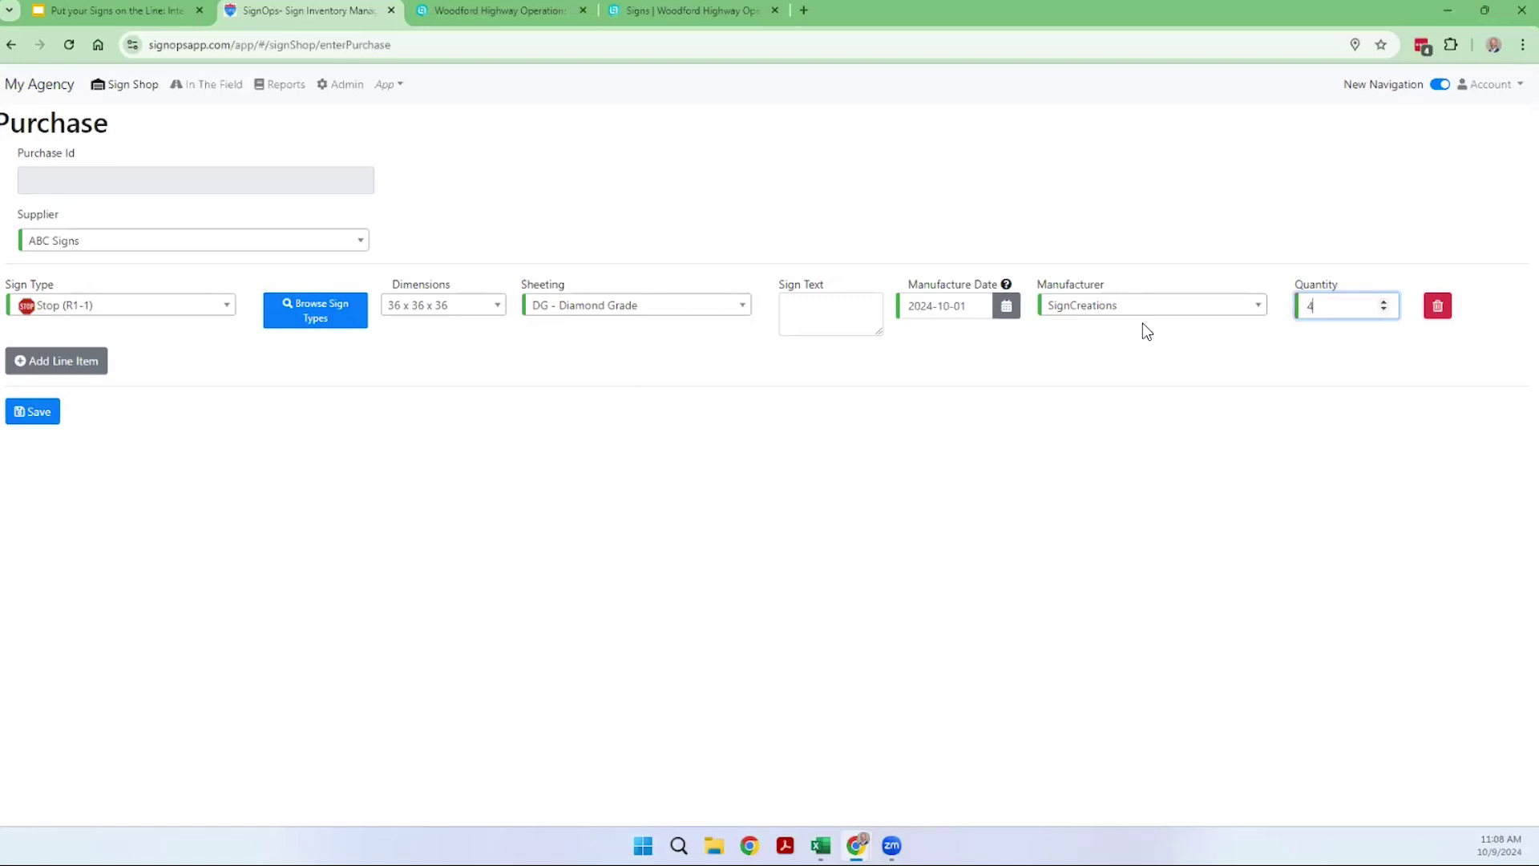
pyautogui.click(45, 413)
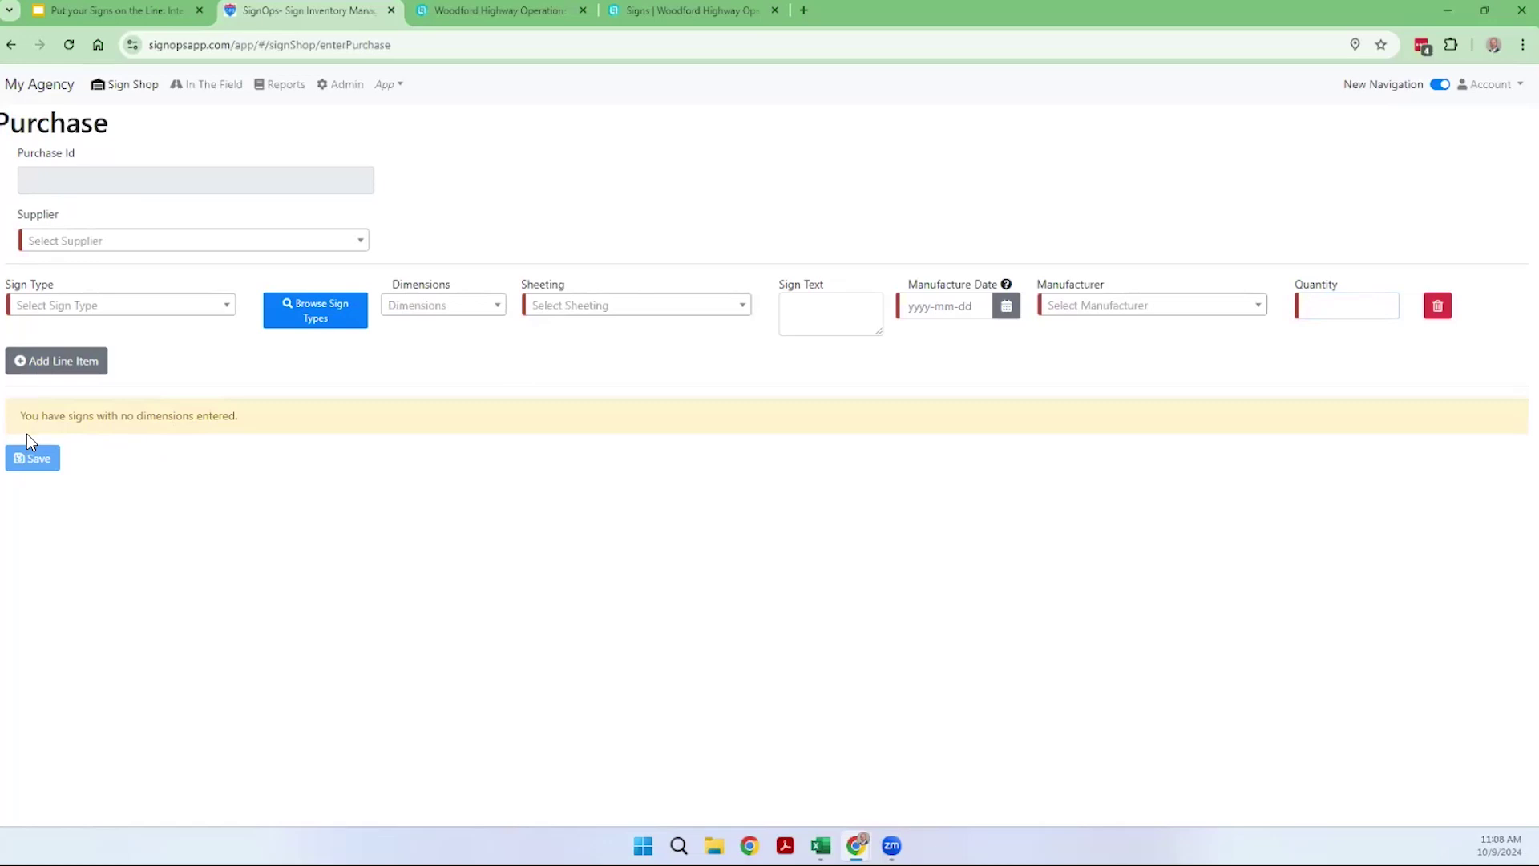
# Open the Sign Shop's list of unassigned signs and examine the purchased and consumed quantities.
pyautogui.click(105, 90)
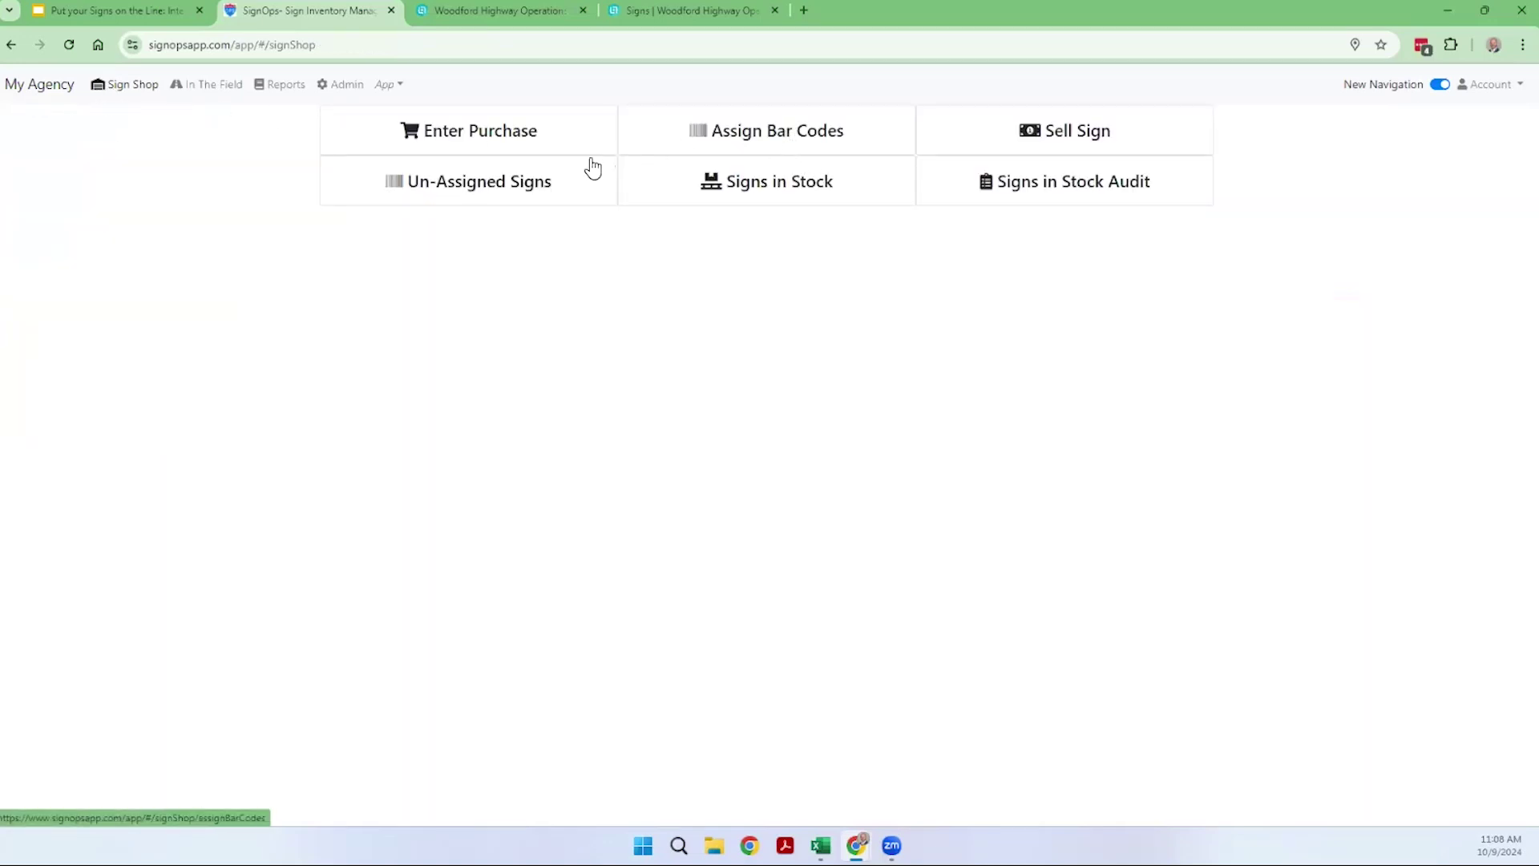
pyautogui.click(505, 186)
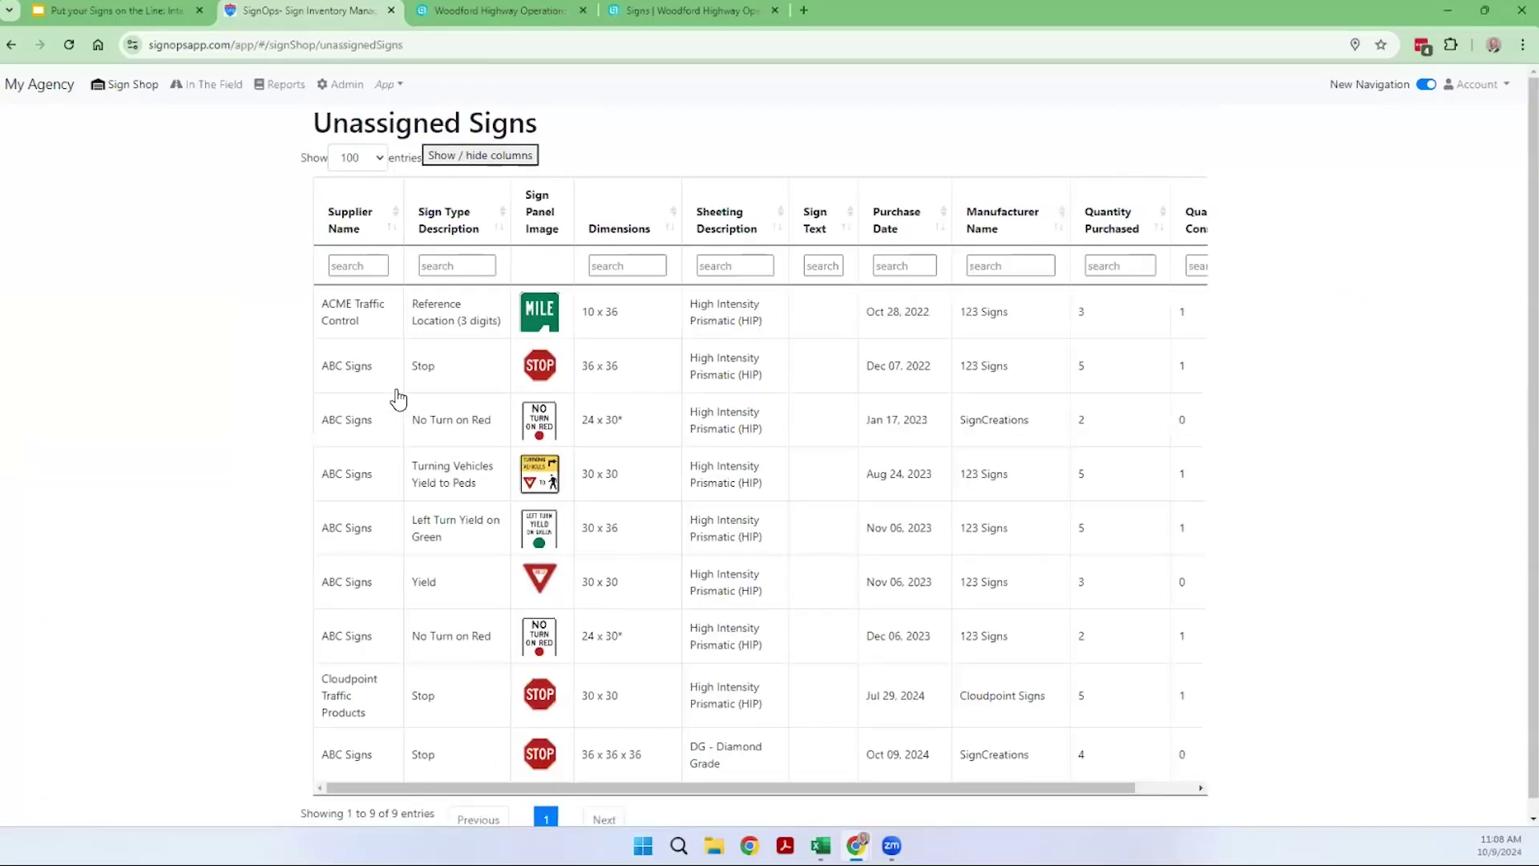
pyautogui.scroll(-1, 398, 399)
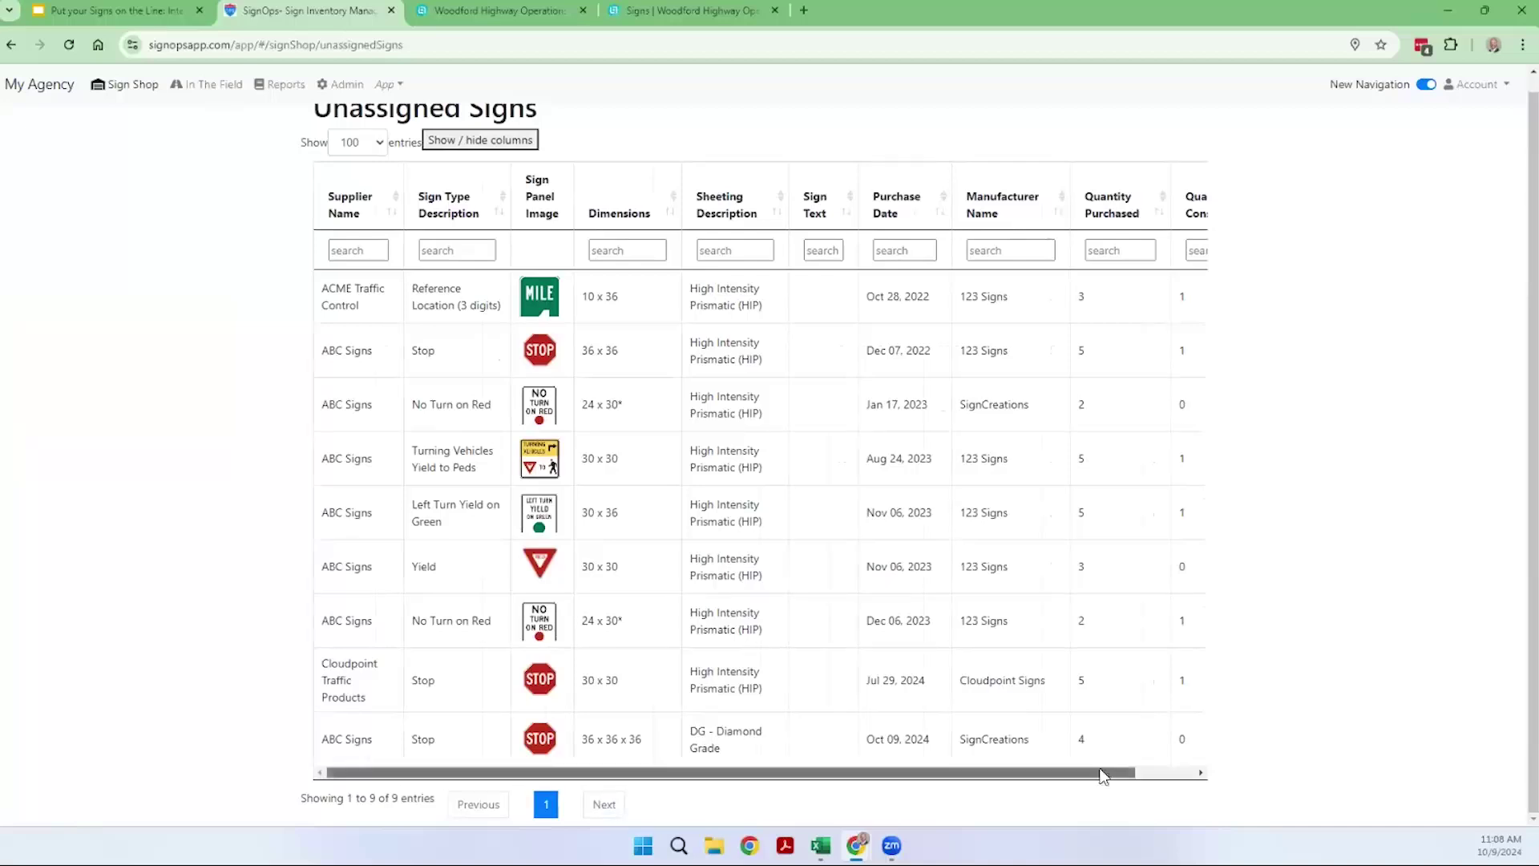
pyautogui.moveTo(1103, 774); pyautogui.dragTo(1163, 775)
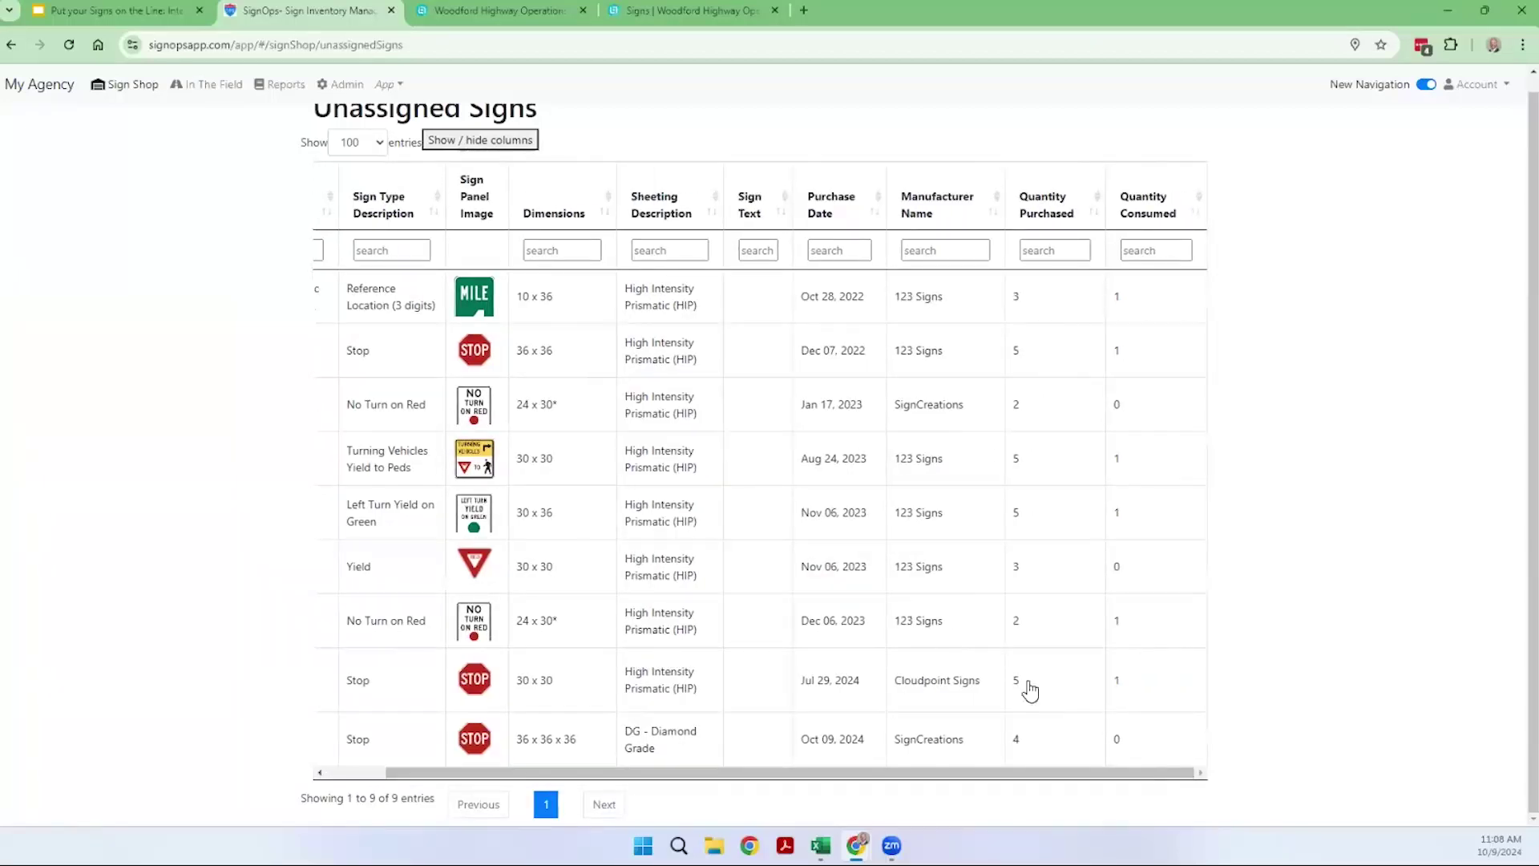
# Open bar code assignment in the Sign Shop for the 36 x 36 x 36 Stop sign purchase from ABC Signs.
pyautogui.scroll(1, 172, 192)
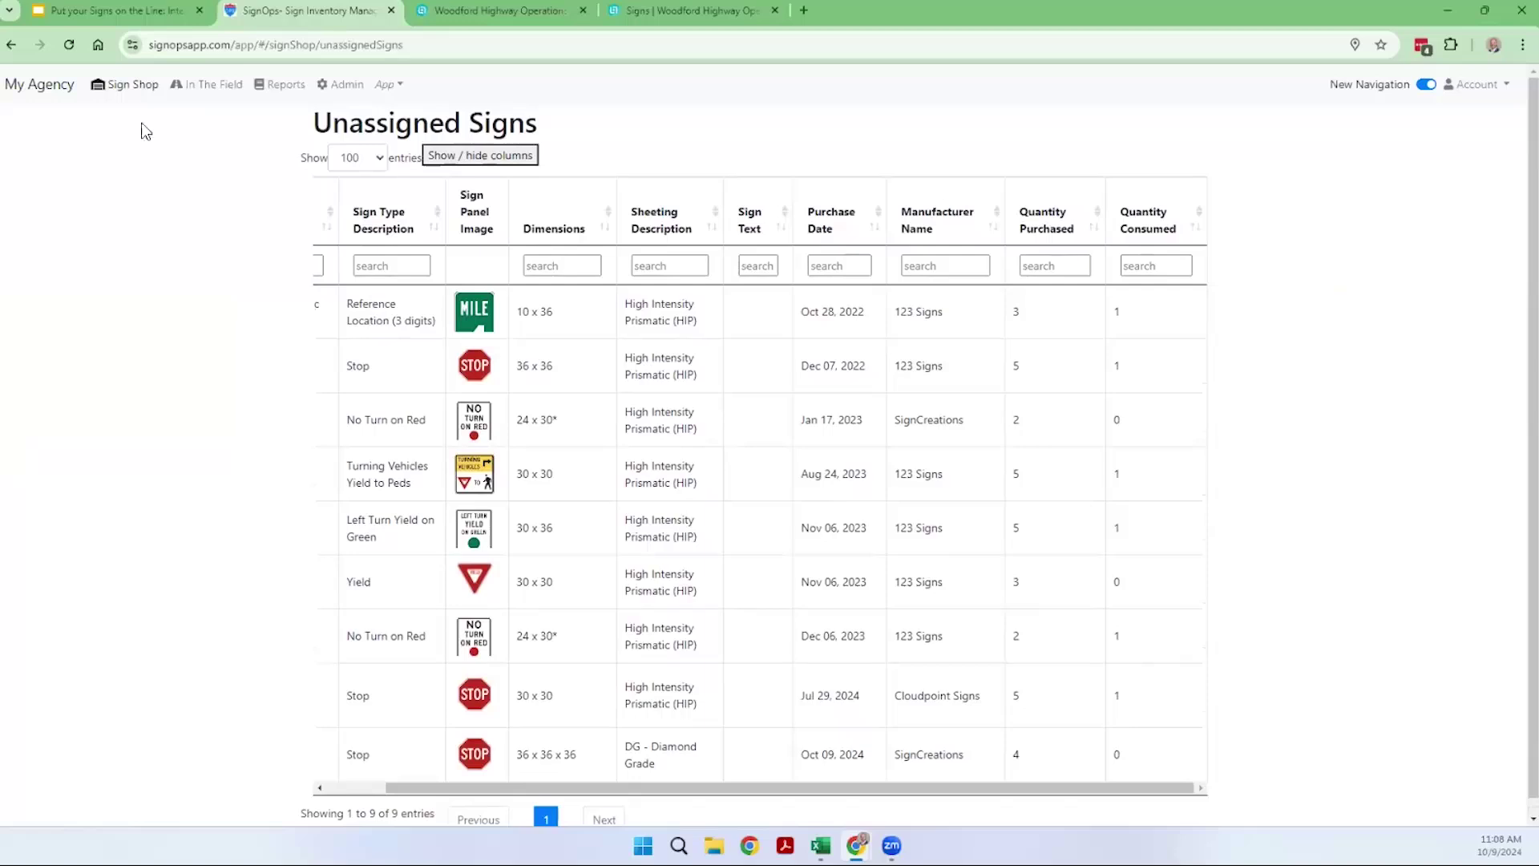
pyautogui.click(125, 89)
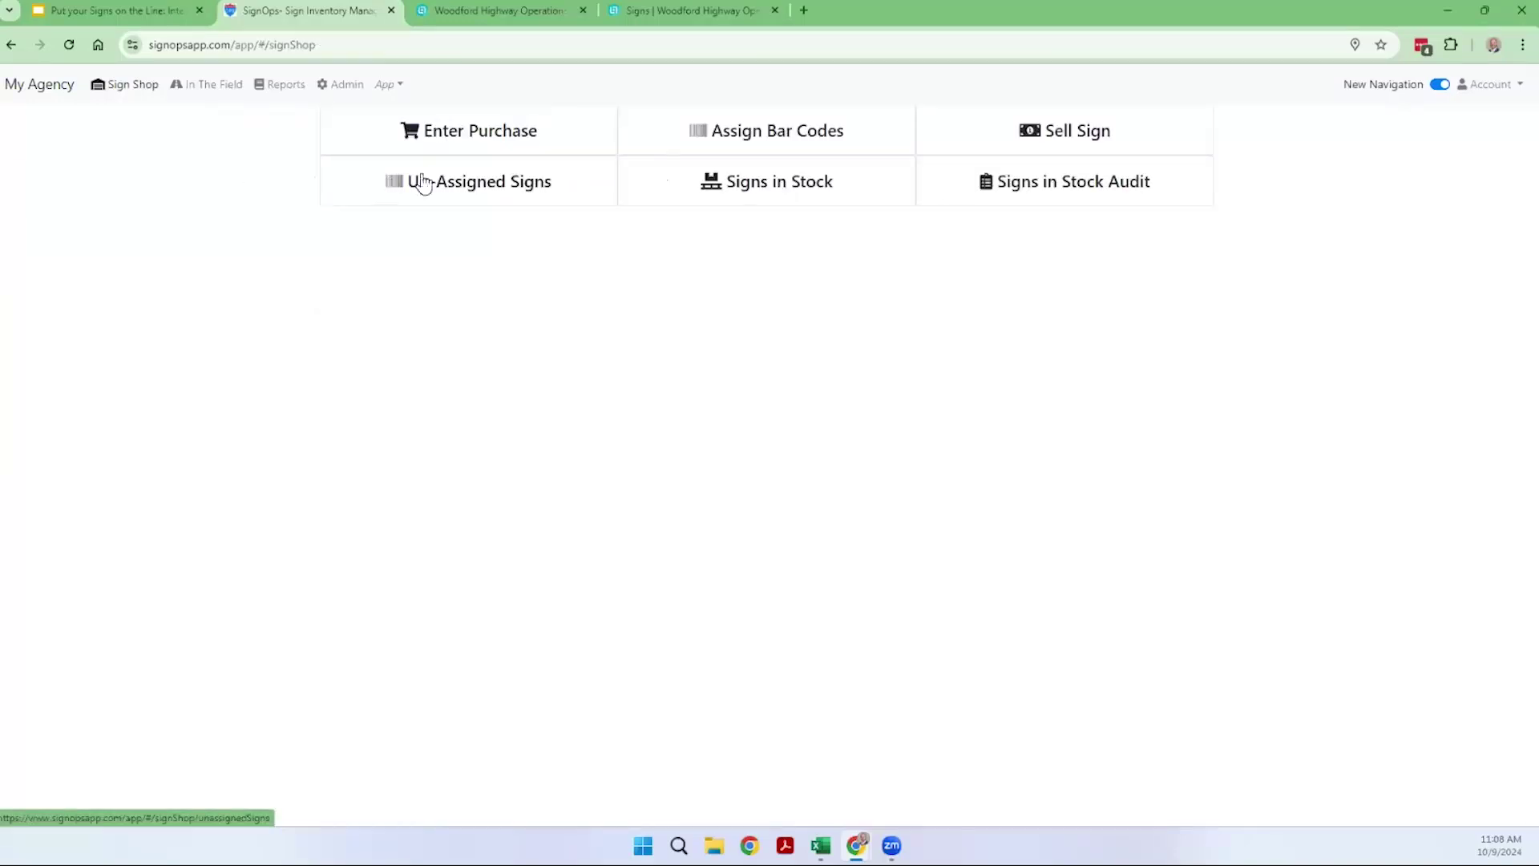
pyautogui.click(750, 144)
pyautogui.scroll(-1, 380, 713)
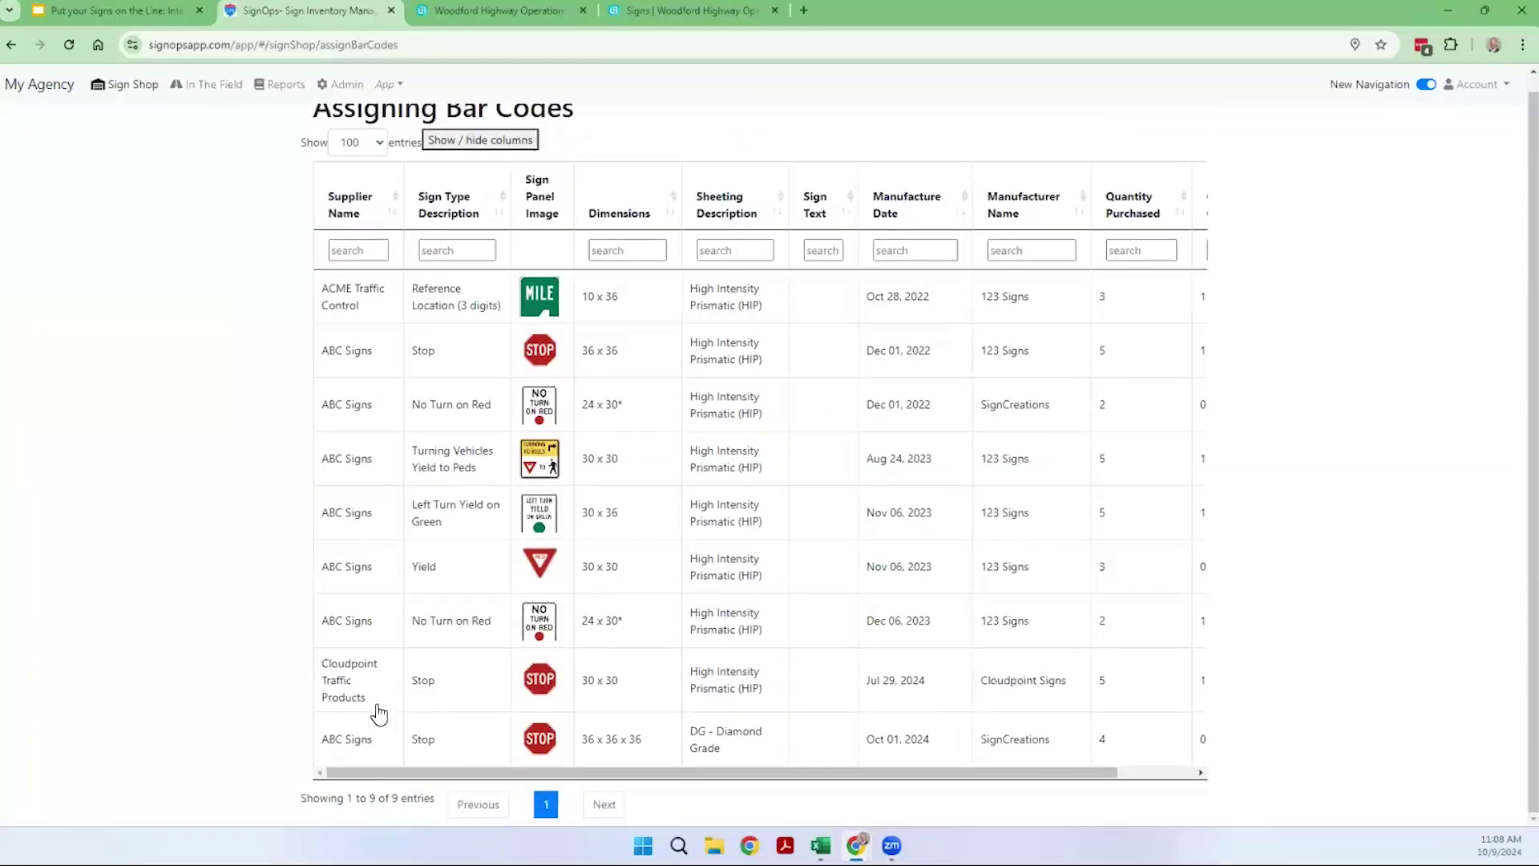
pyautogui.click(363, 748)
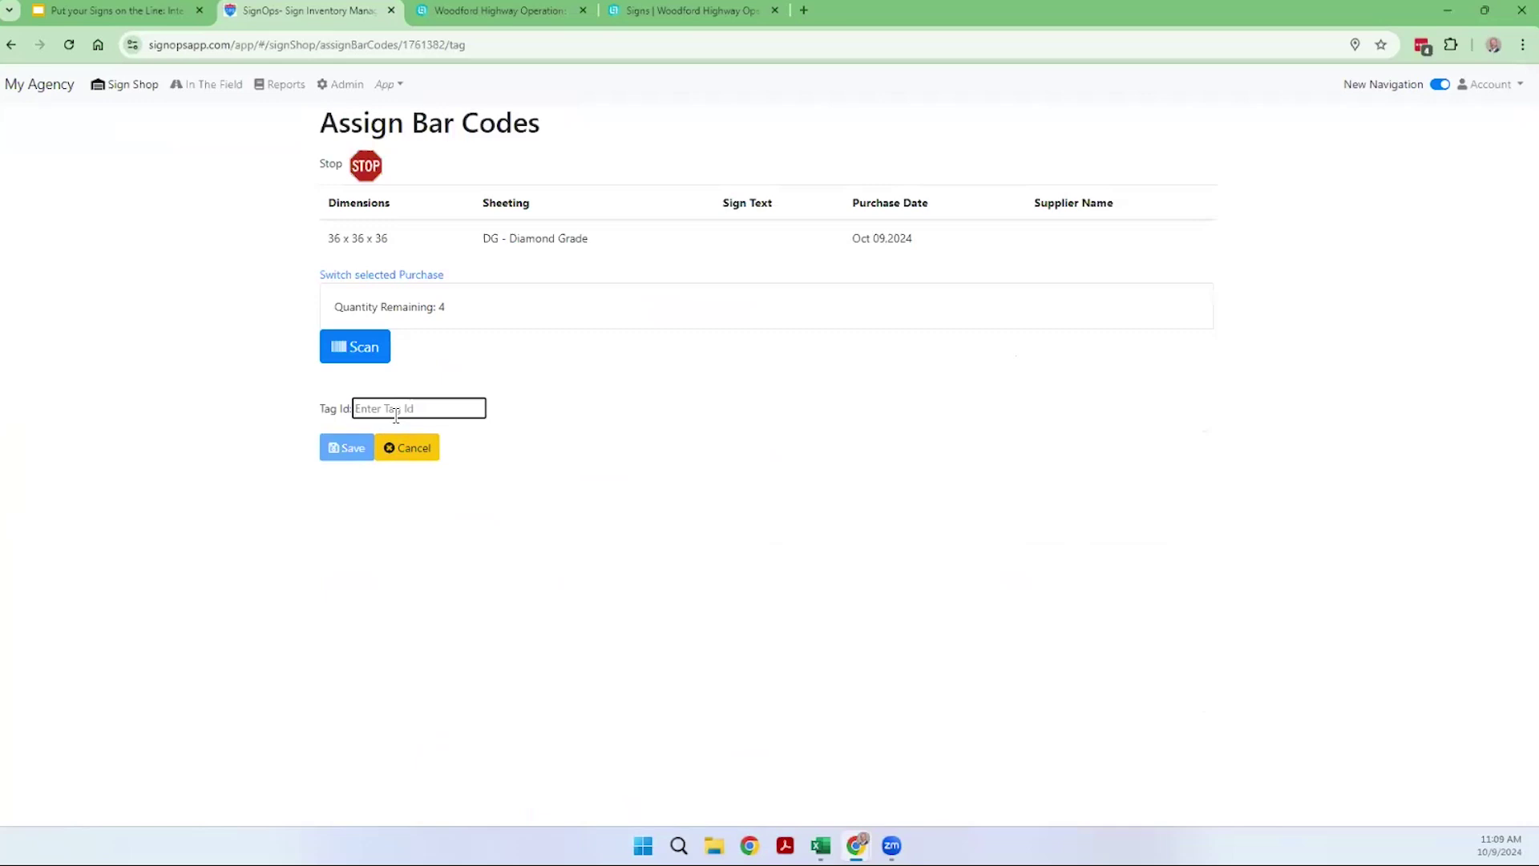
# Assign tag ID 1408956 to one of the purchased stop signs and save it.
pyautogui.write('1')
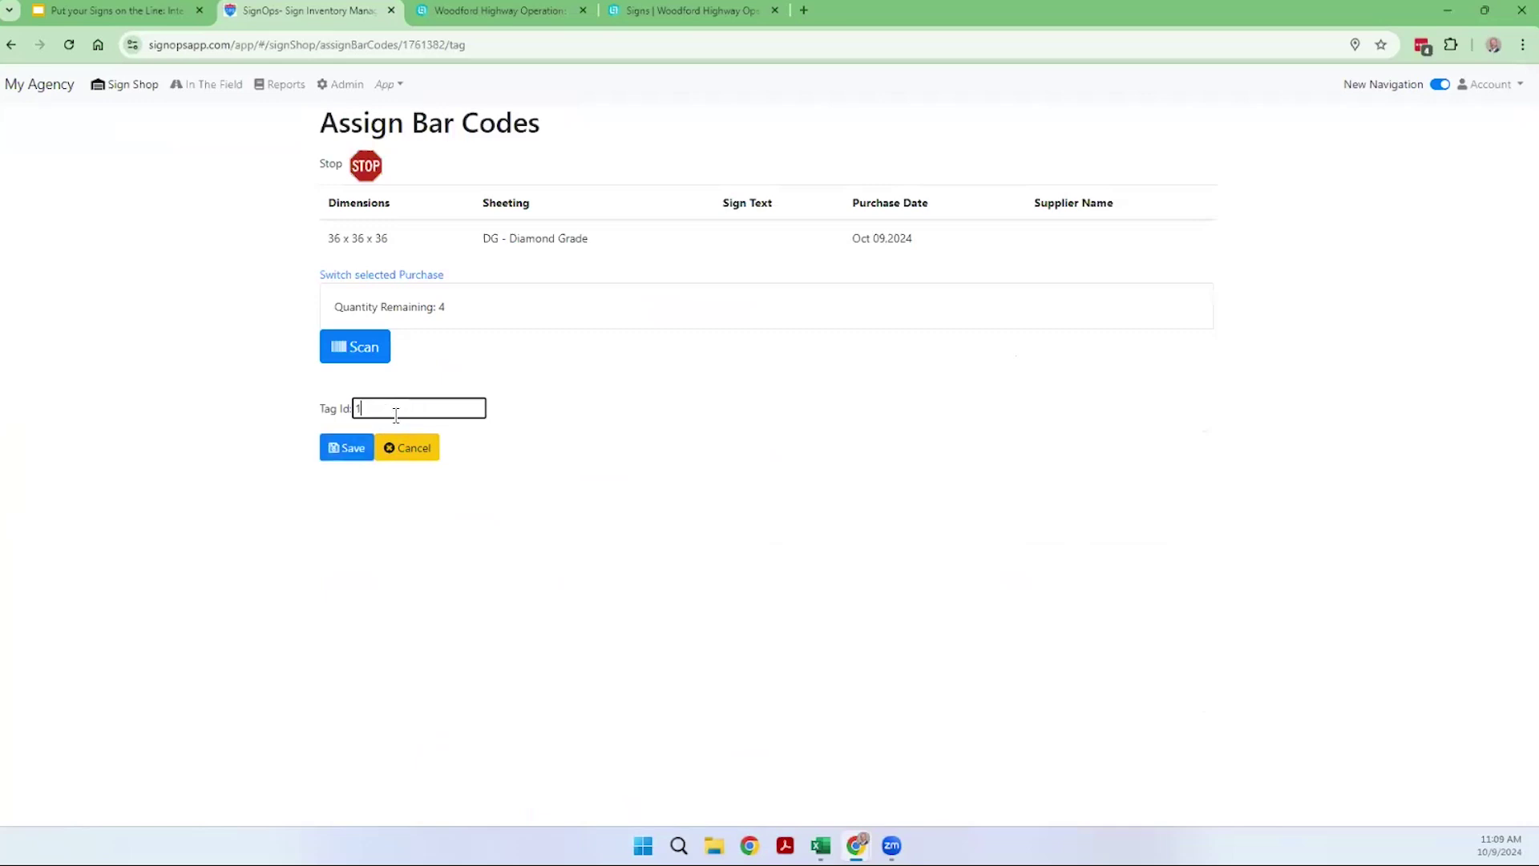
pyautogui.write('408955')
pyautogui.click(354, 452)
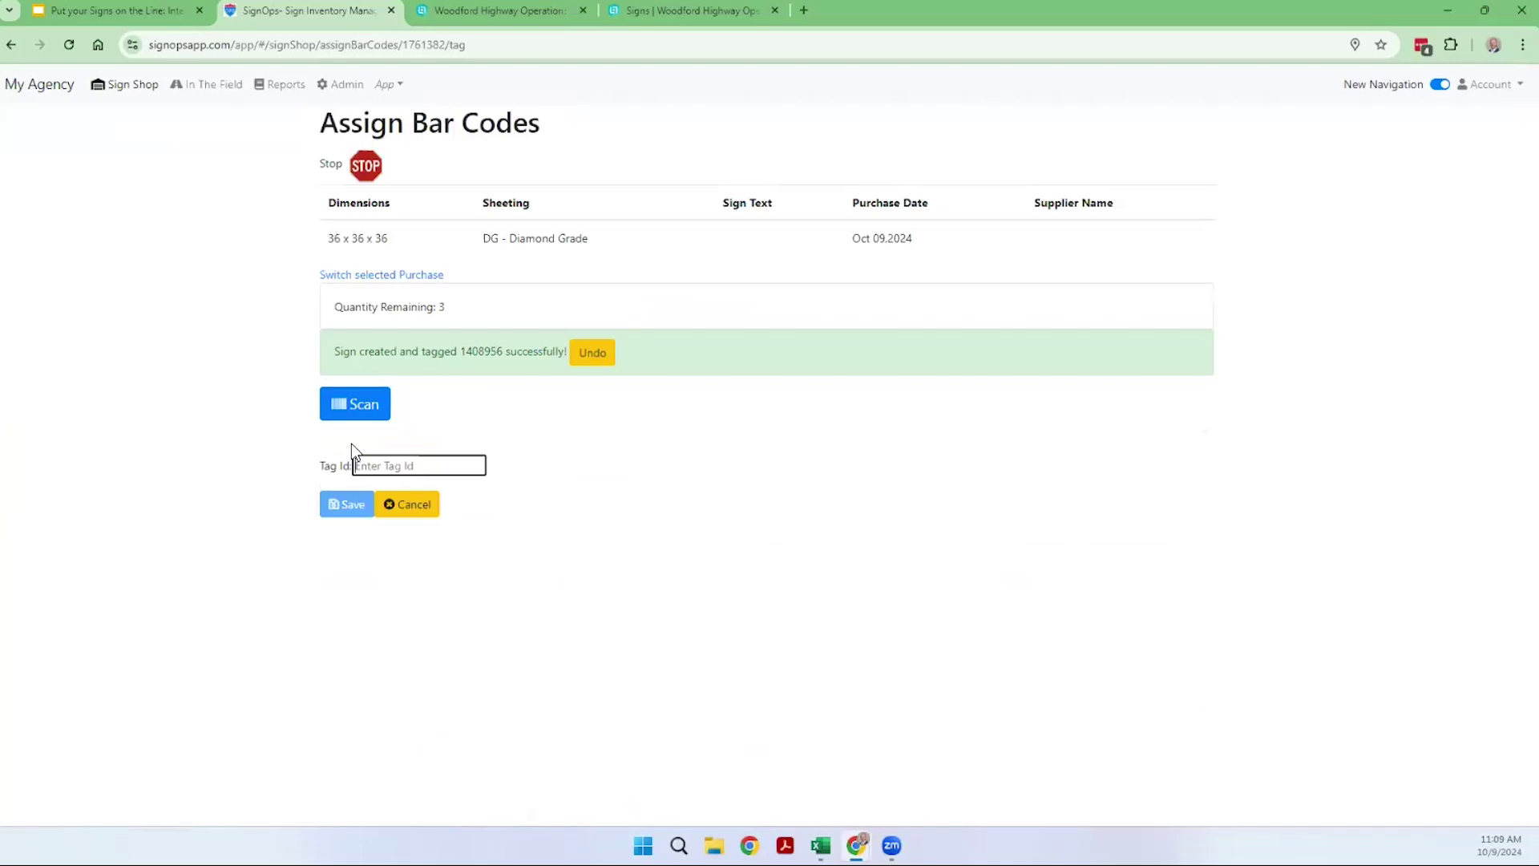
pyautogui.moveTo(462, 351); pyautogui.dragTo(506, 350)
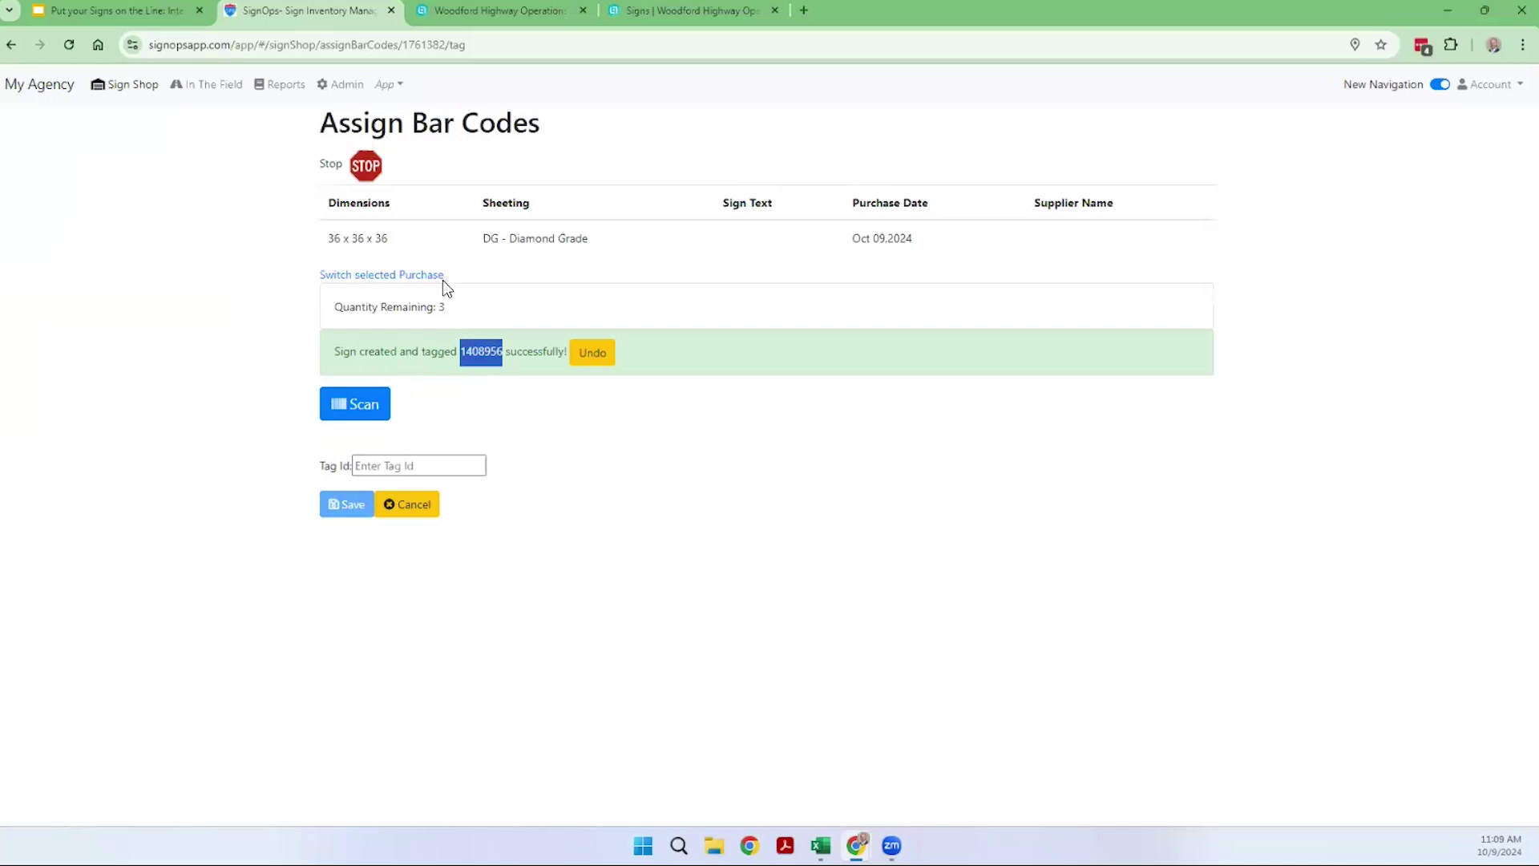
pyautogui.click(426, 311)
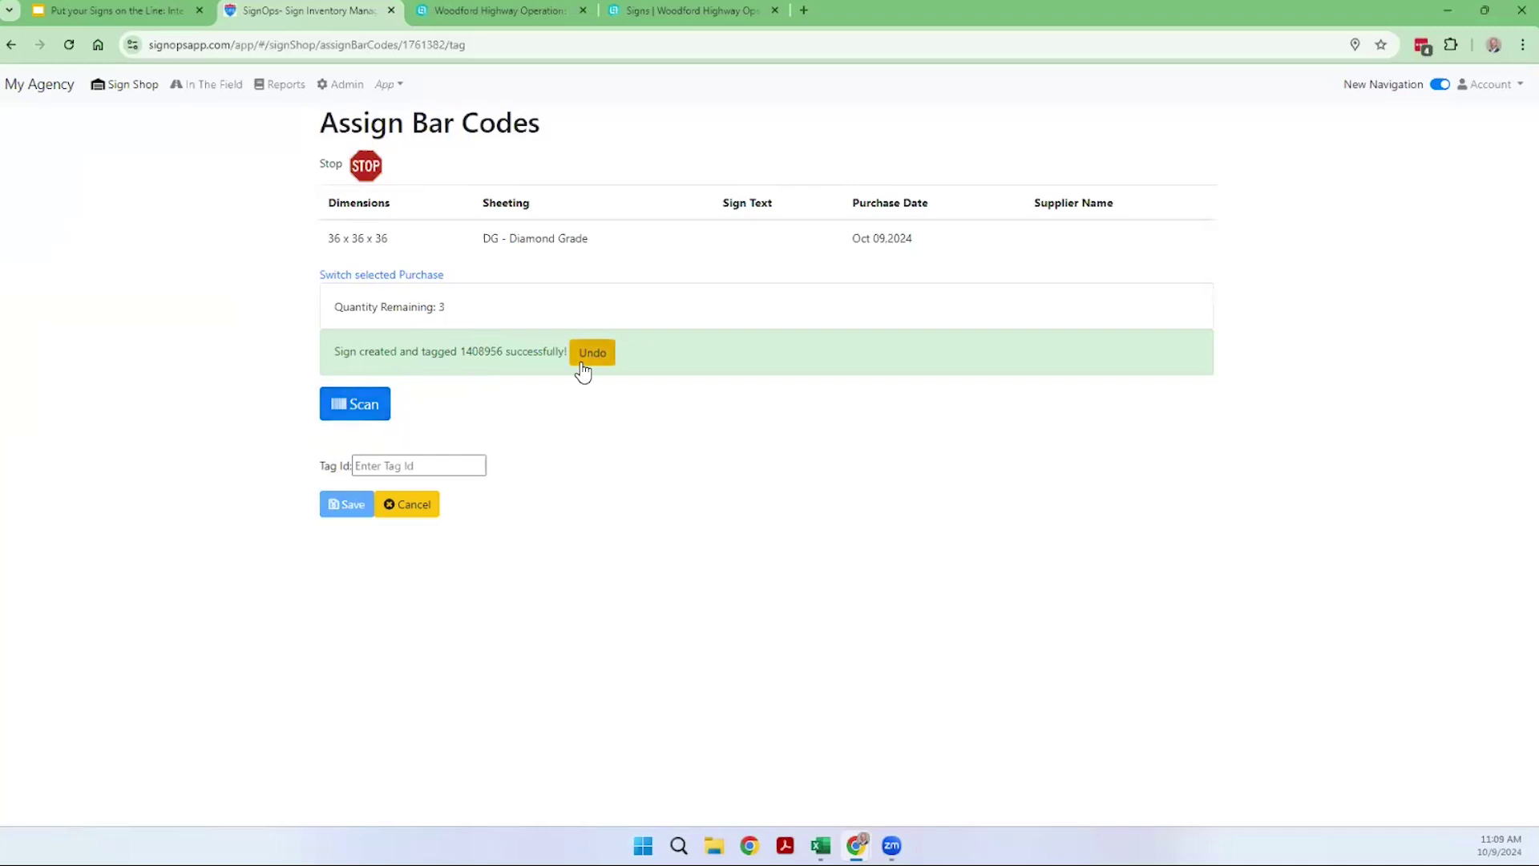
# Open the Sign Shop's list of signs in stock and filter it by tag ID 1408956.
pyautogui.click(119, 88)
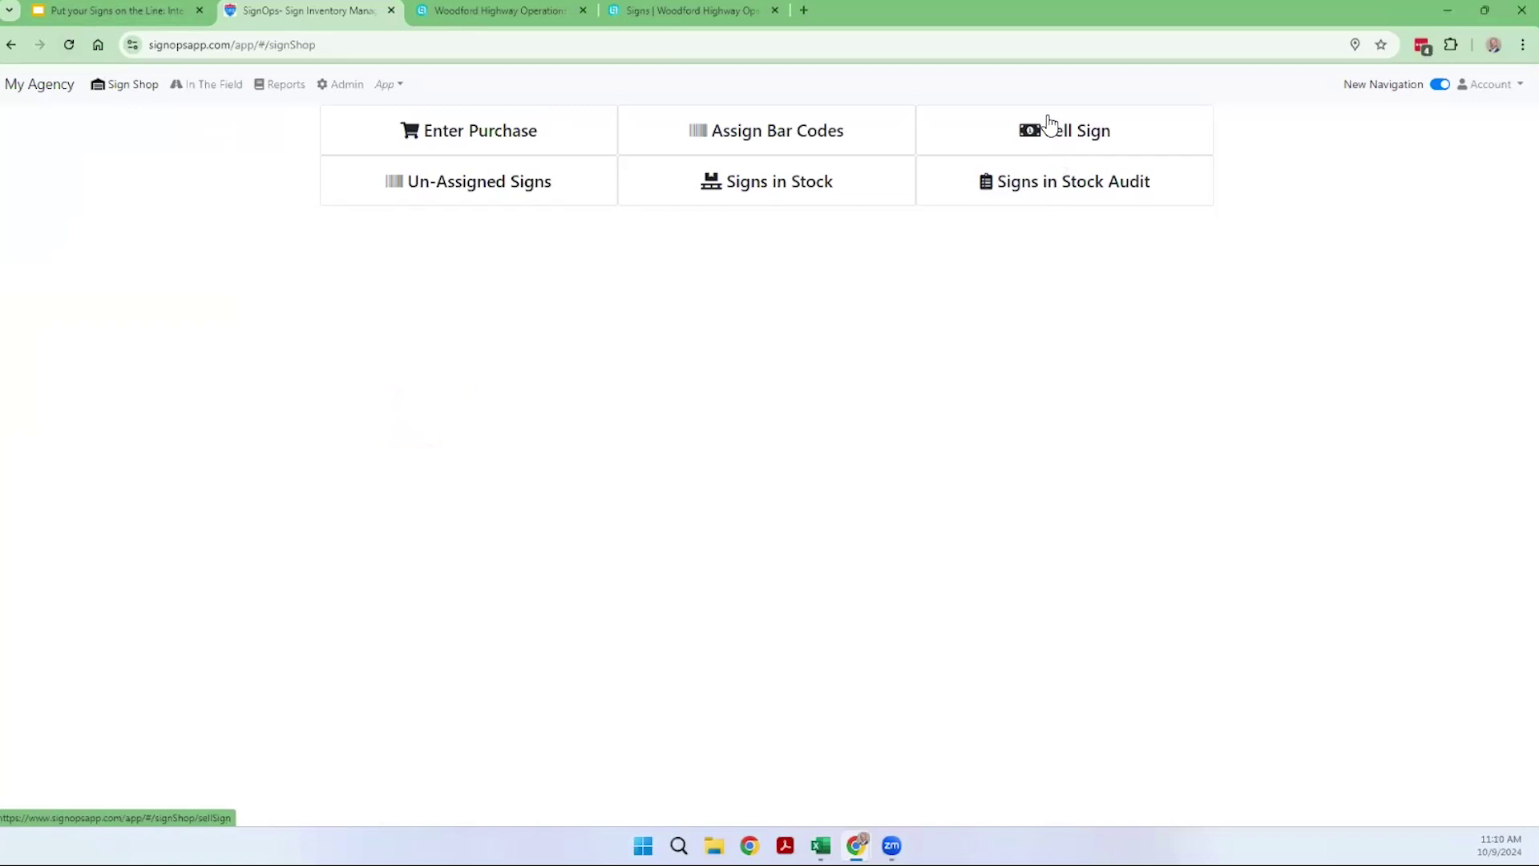
pyautogui.click(748, 202)
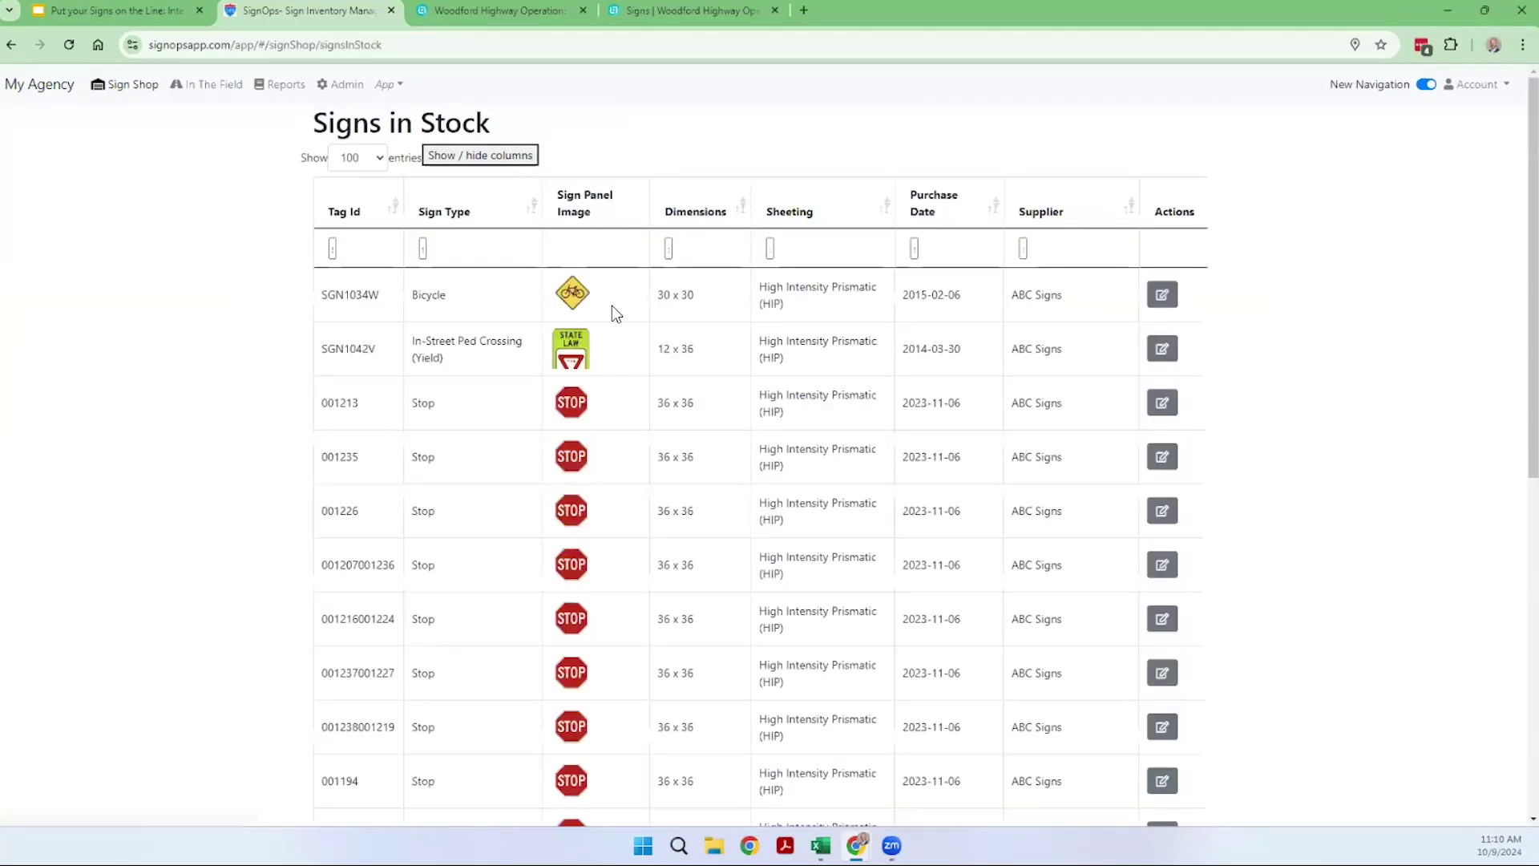
pyautogui.click(370, 252)
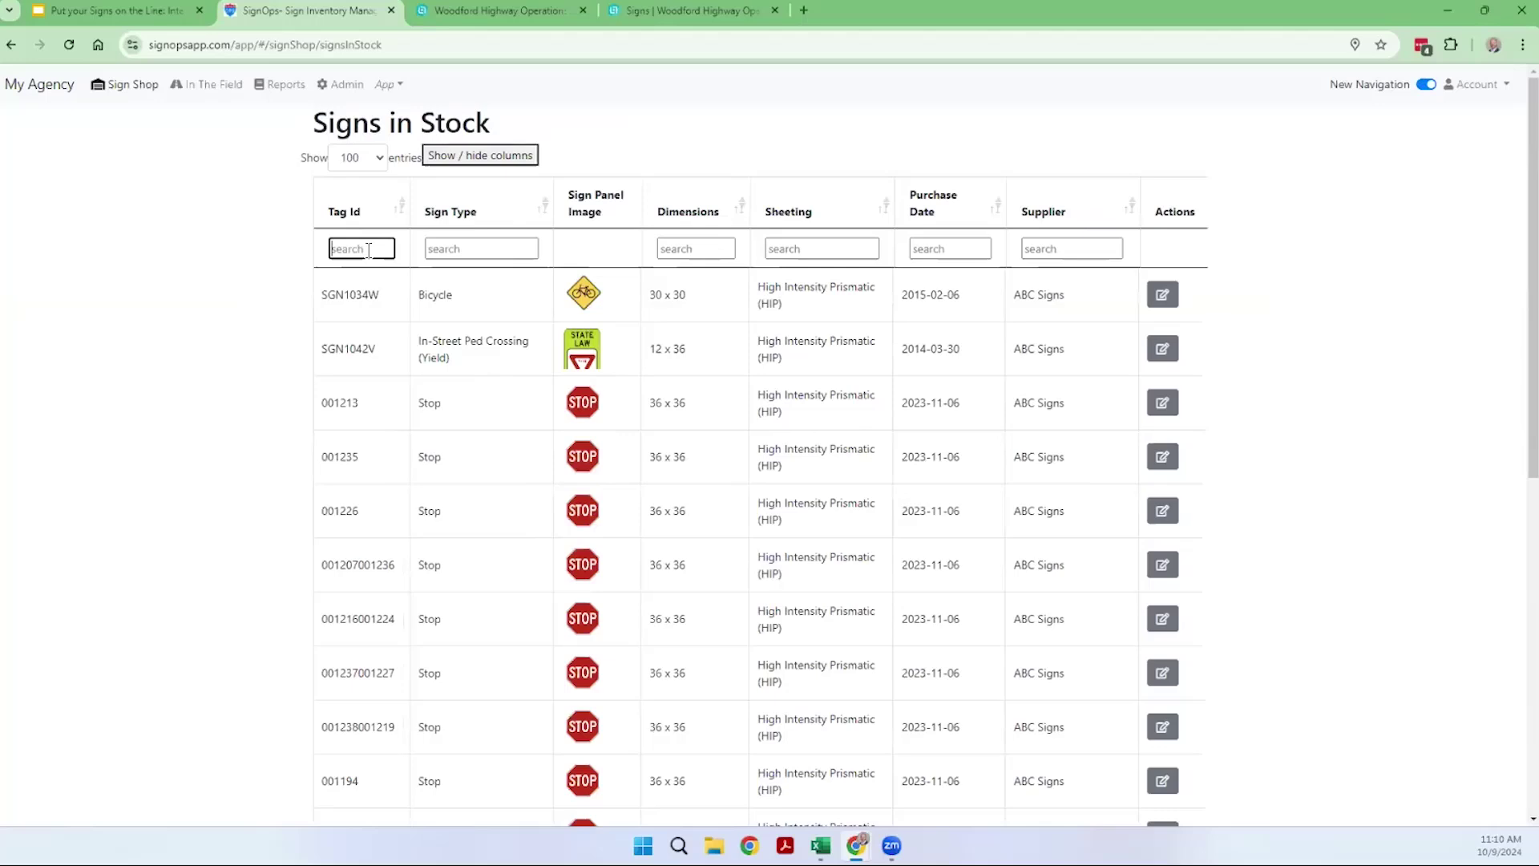
pyautogui.write('1408956')
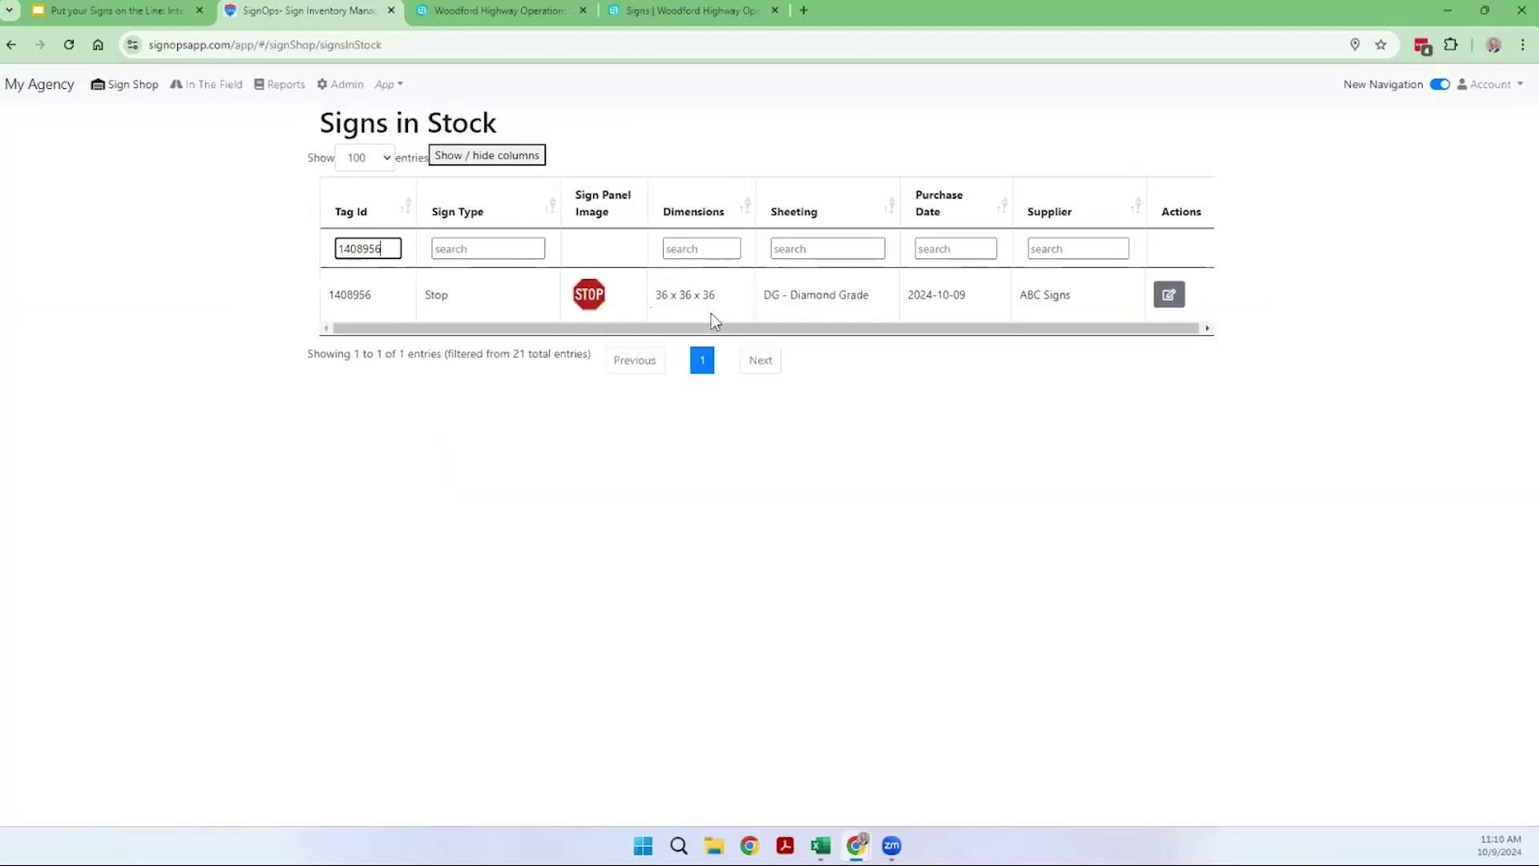
# Clear the tag ID filter, look through the full list of signs in stock, and return to the Sign Shop.
pyautogui.doubleClick(353, 249)
pyautogui.press('BackSpace')
pyautogui.scroll(-3, 570, 445)
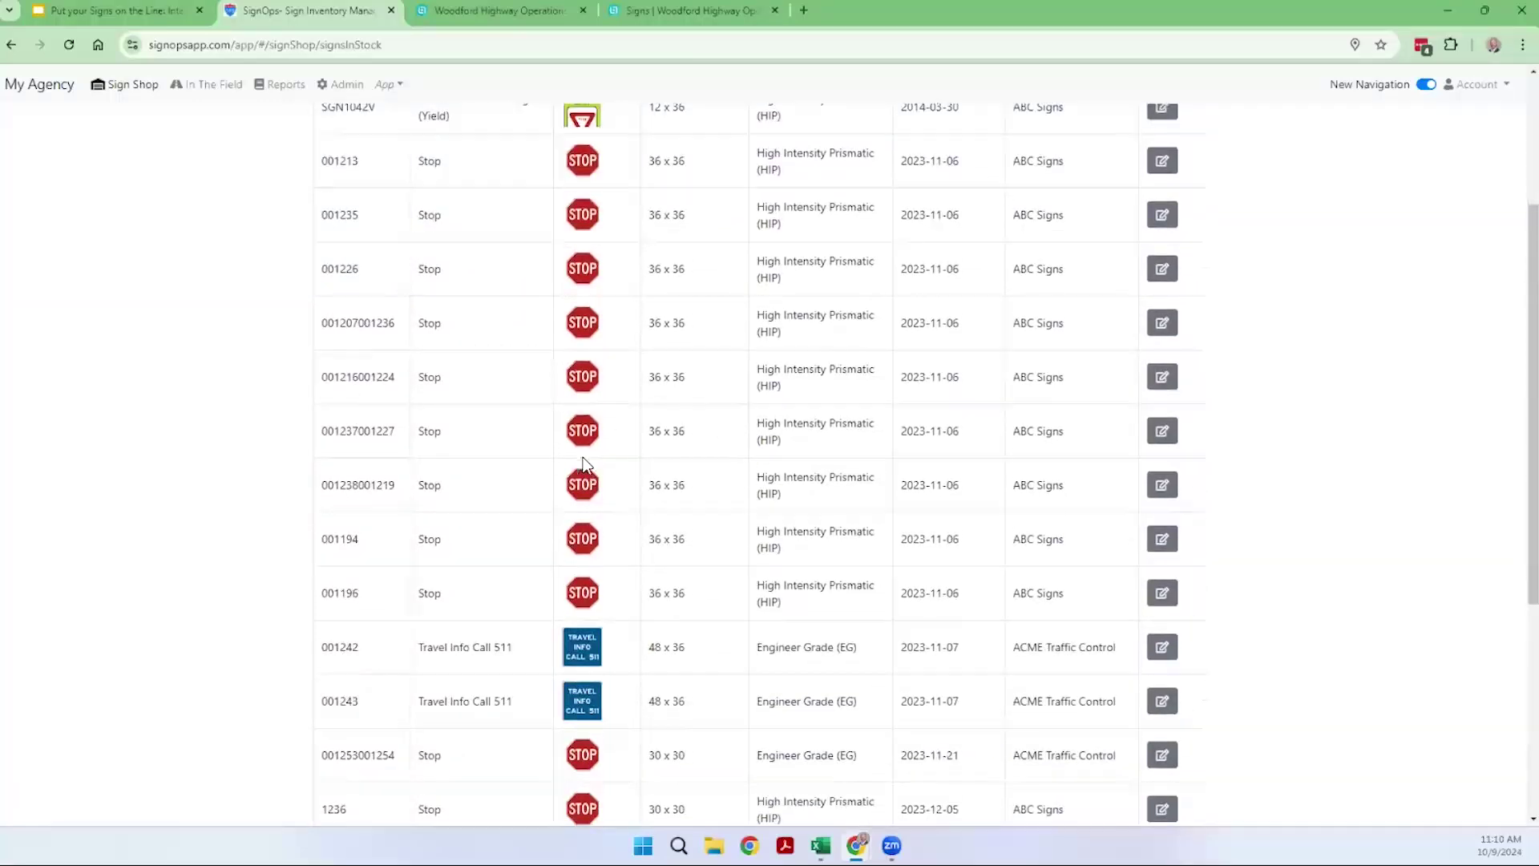
pyautogui.scroll(-5, 588, 512)
pyautogui.scroll(7, 590, 514)
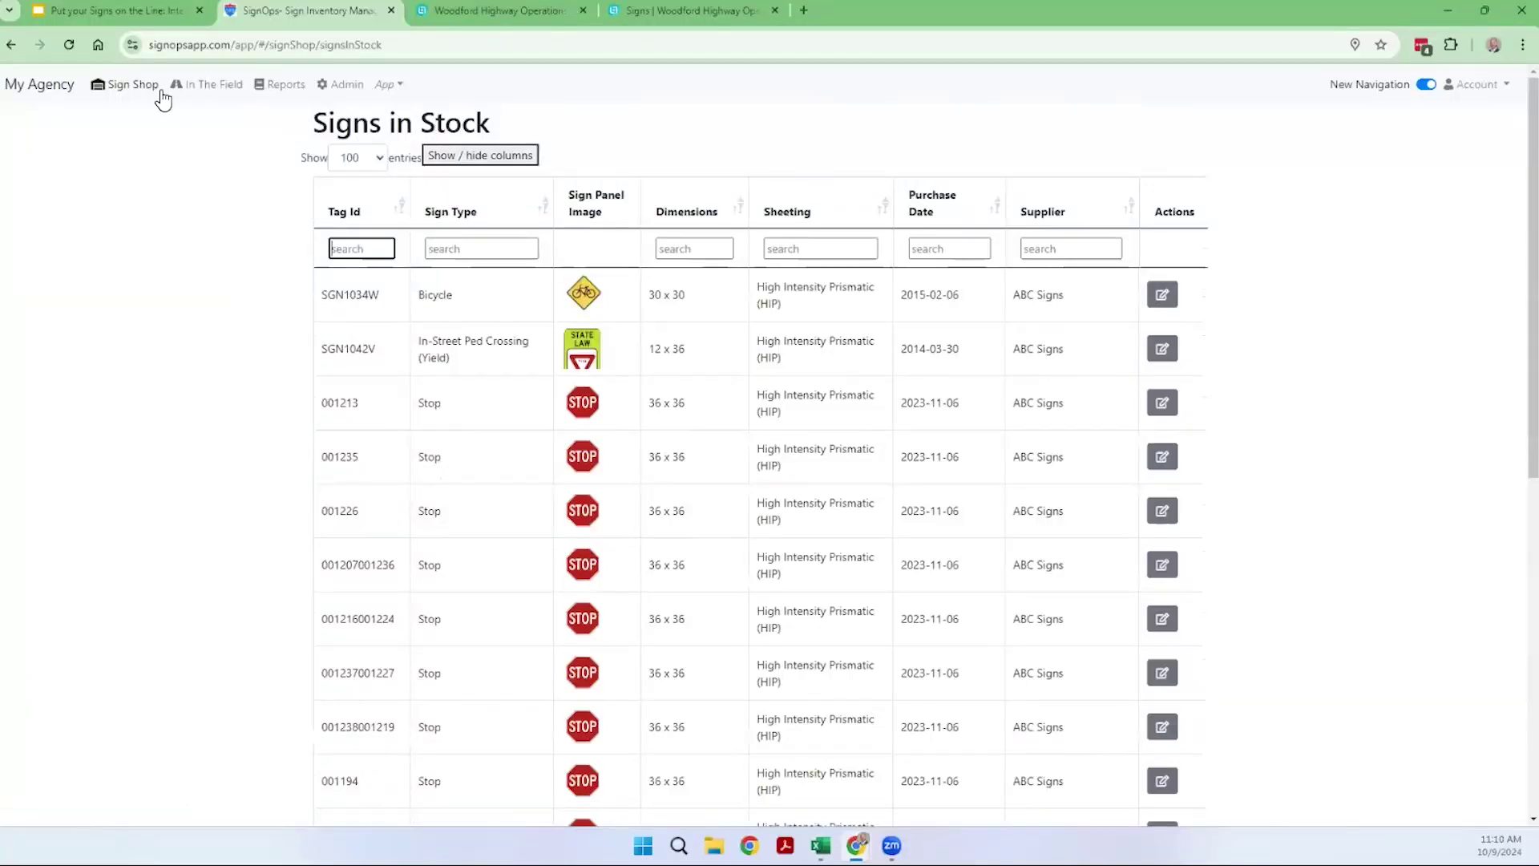
pyautogui.click(131, 87)
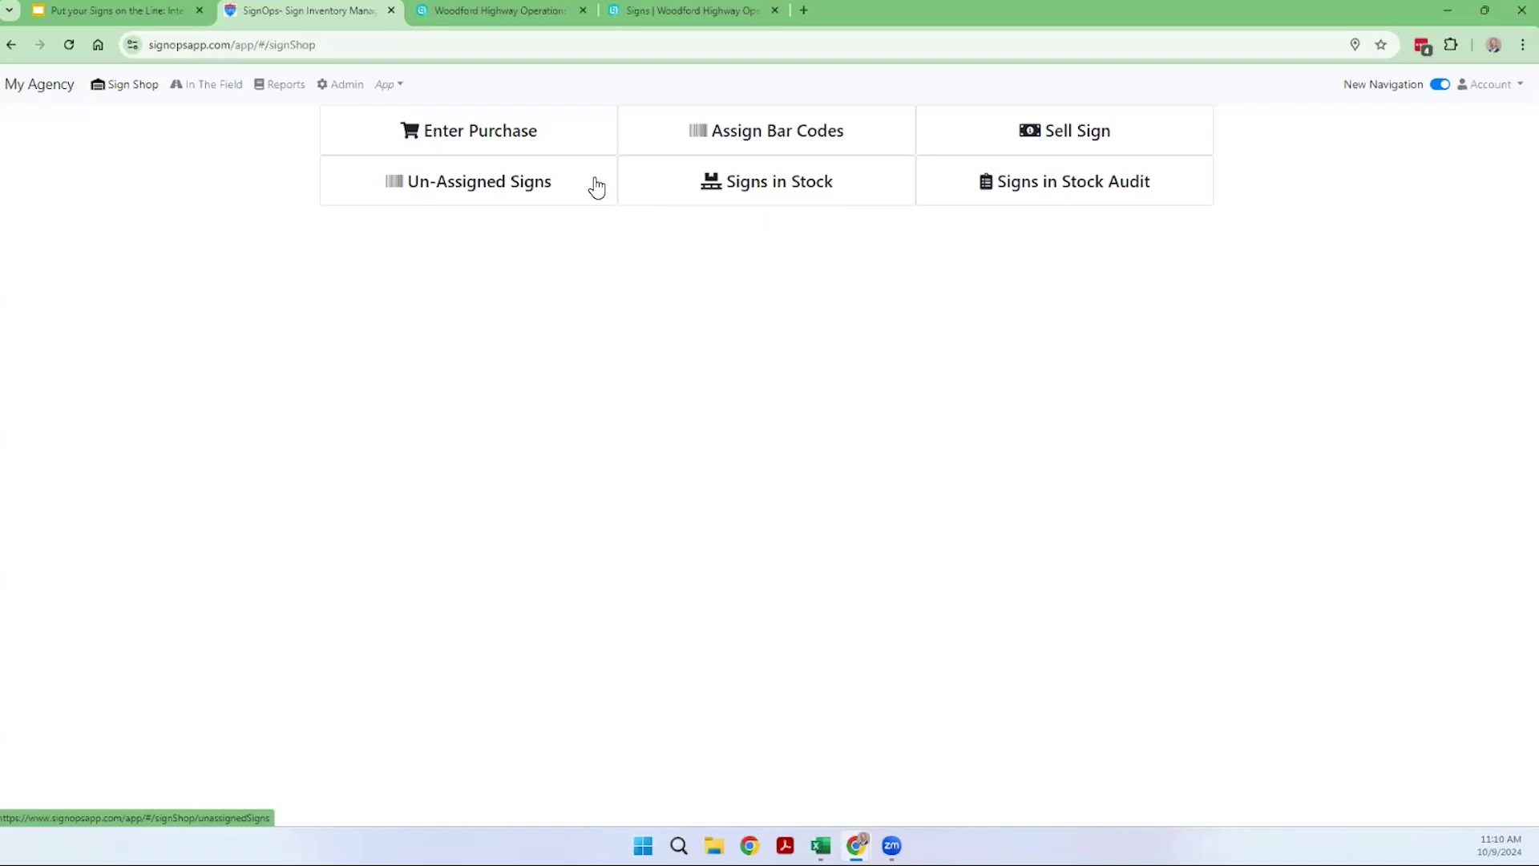
# Open the map of nearest assemblies for field work and examine the assemblies listed around the center of Roanoke.
pyautogui.click(178, 95)
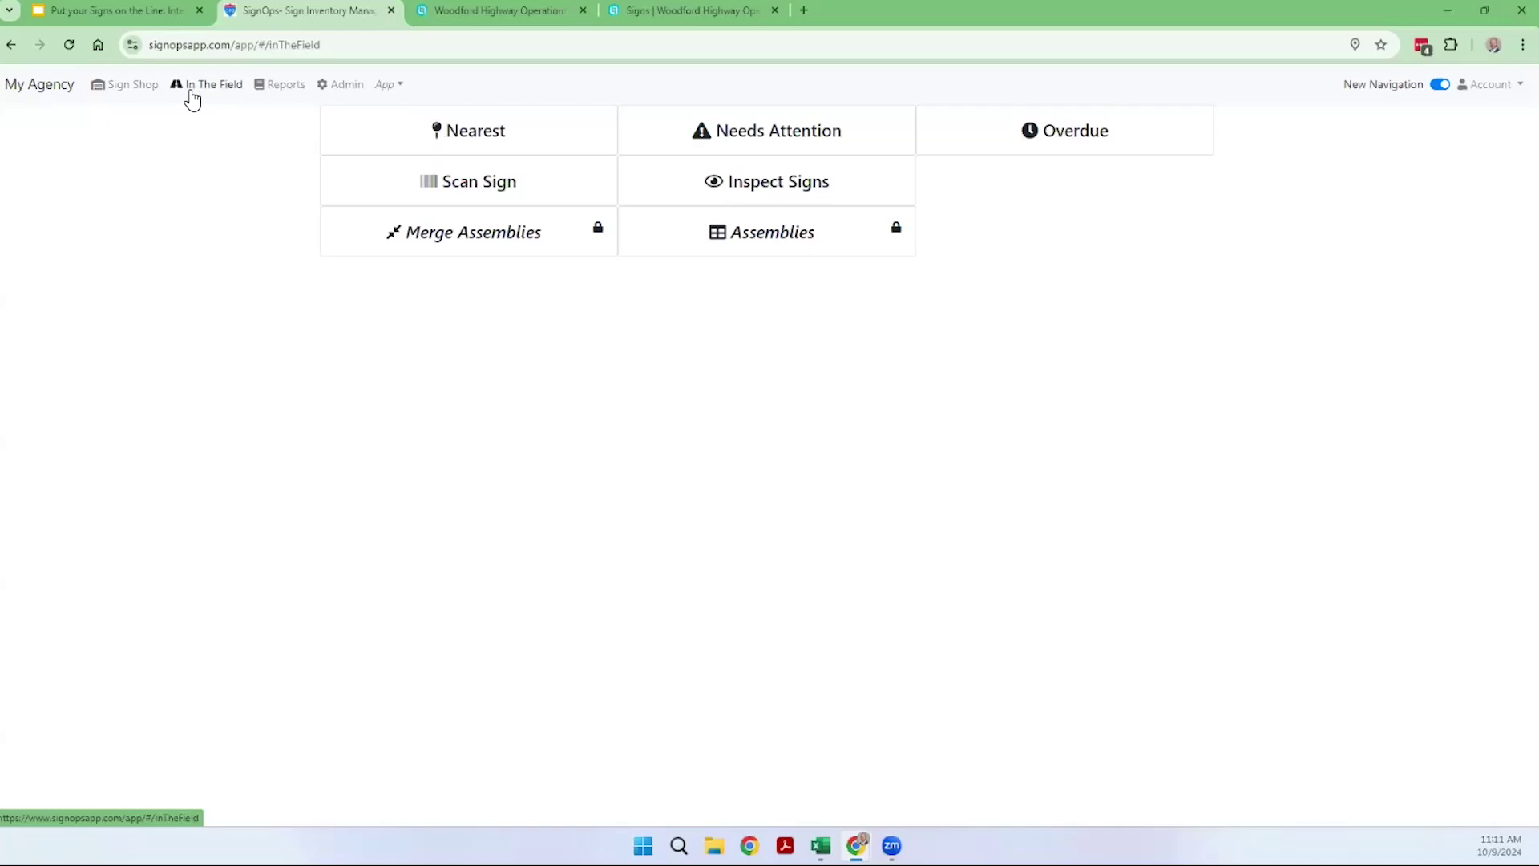
pyautogui.click(437, 135)
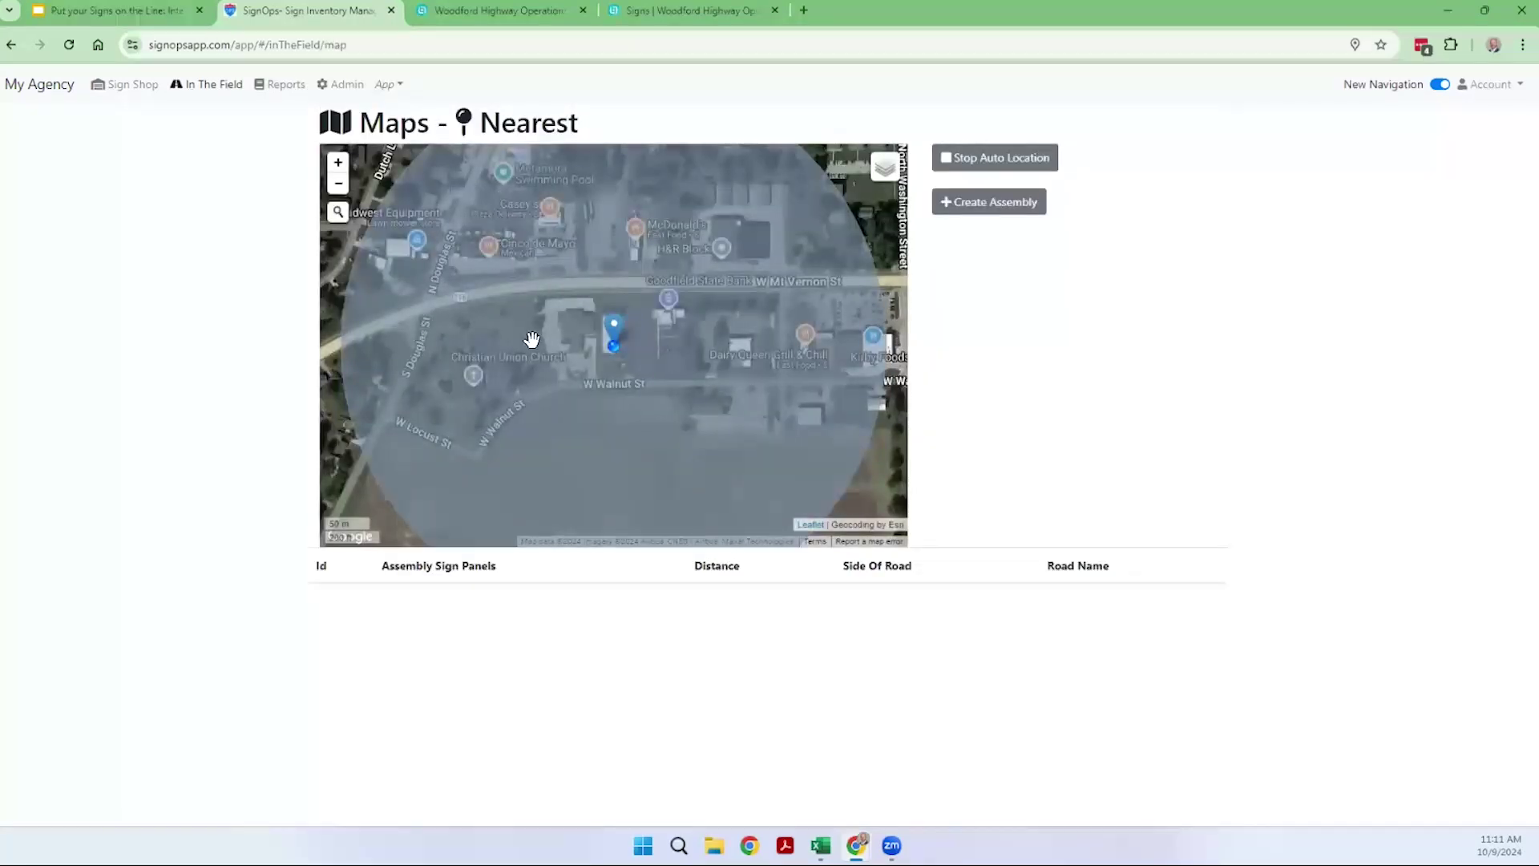
pyautogui.scroll(-4, 532, 338)
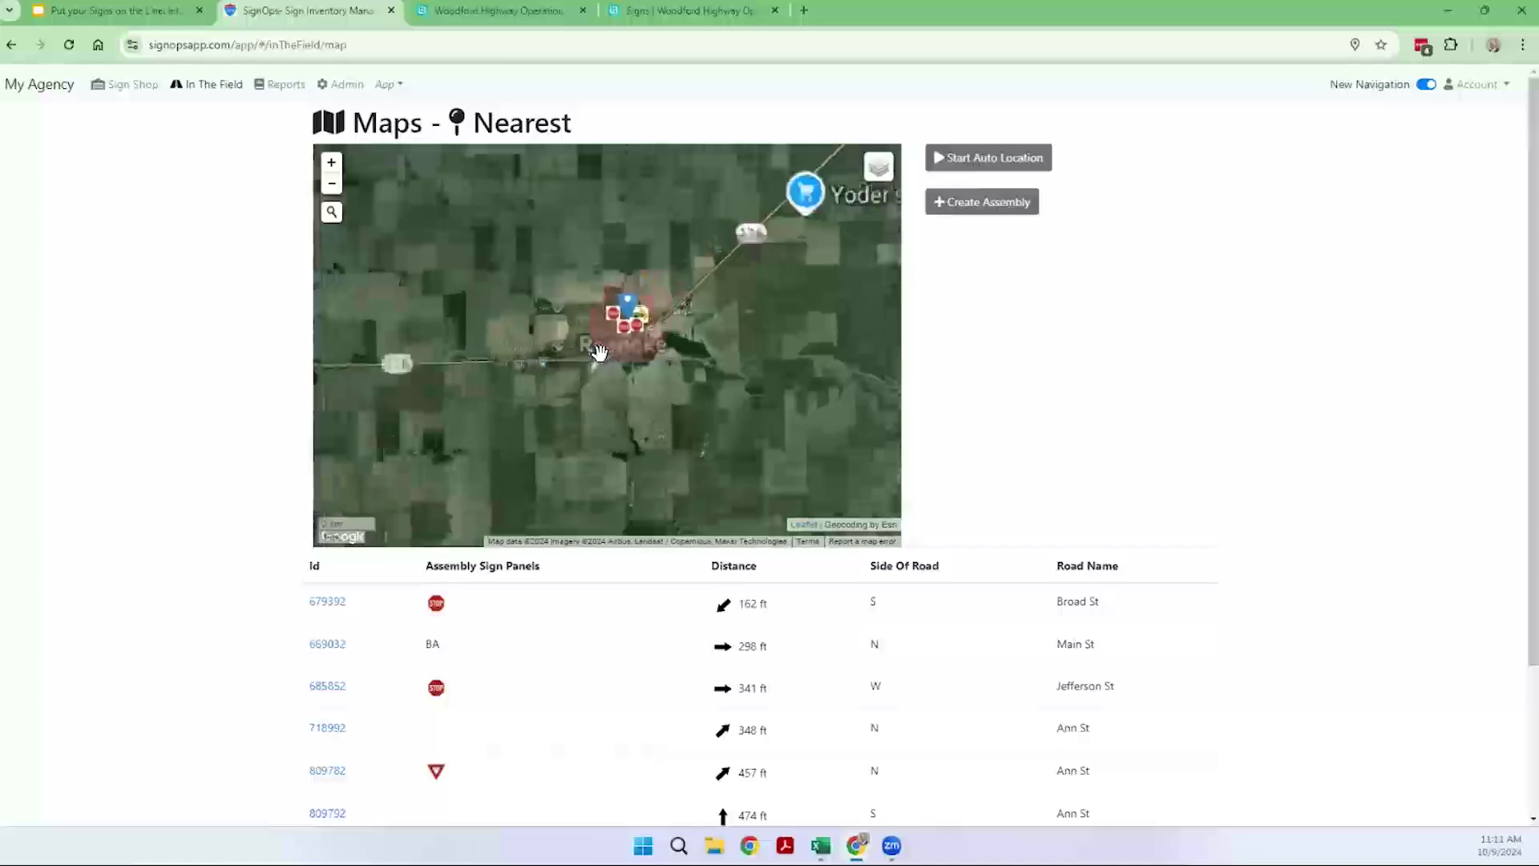
pyautogui.scroll(3, 599, 351)
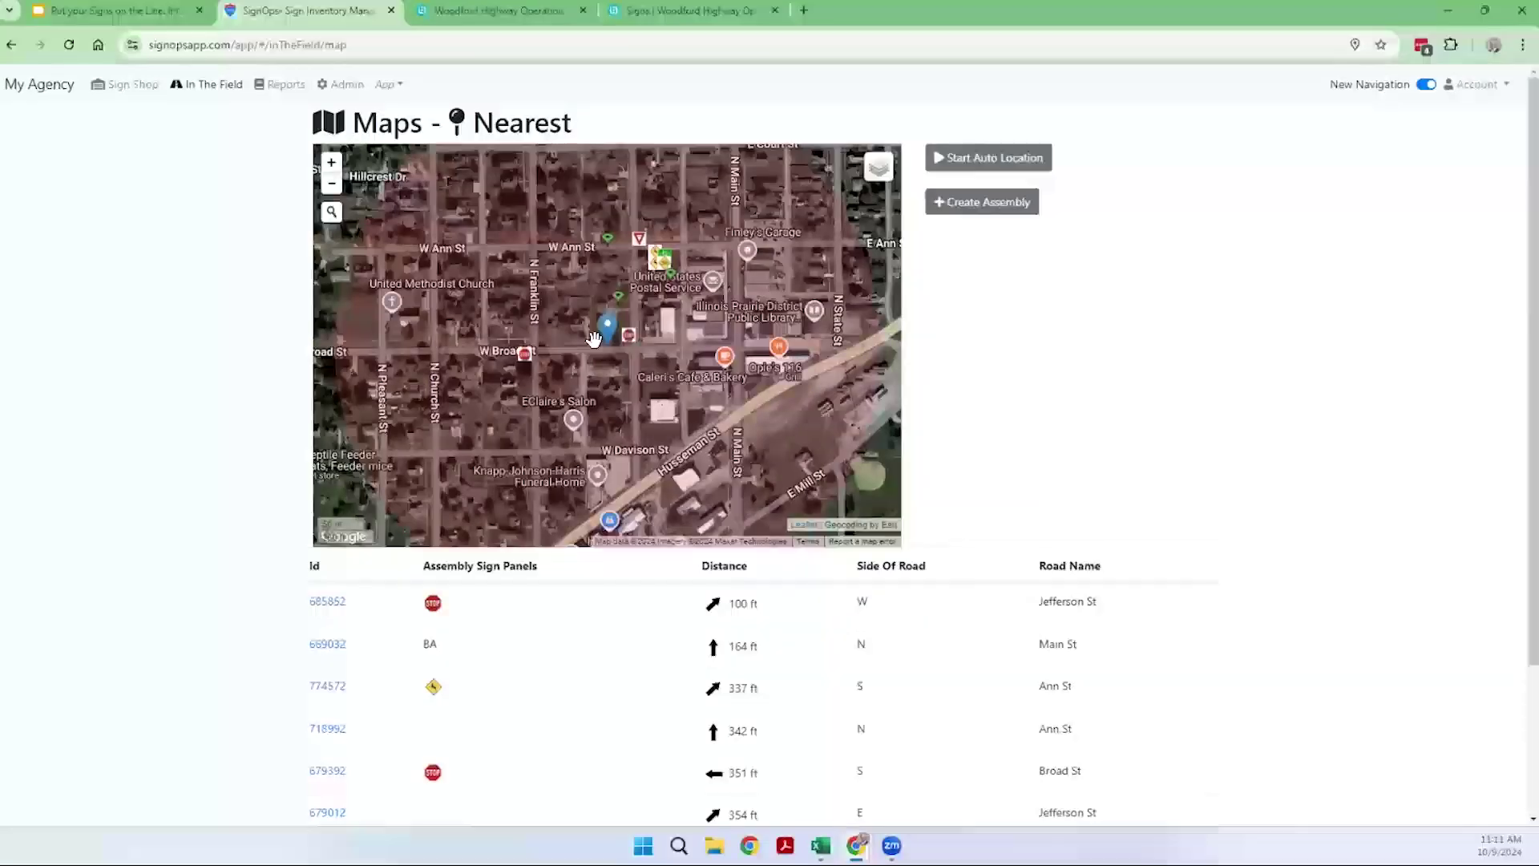
pyautogui.scroll(-2, 290, 639)
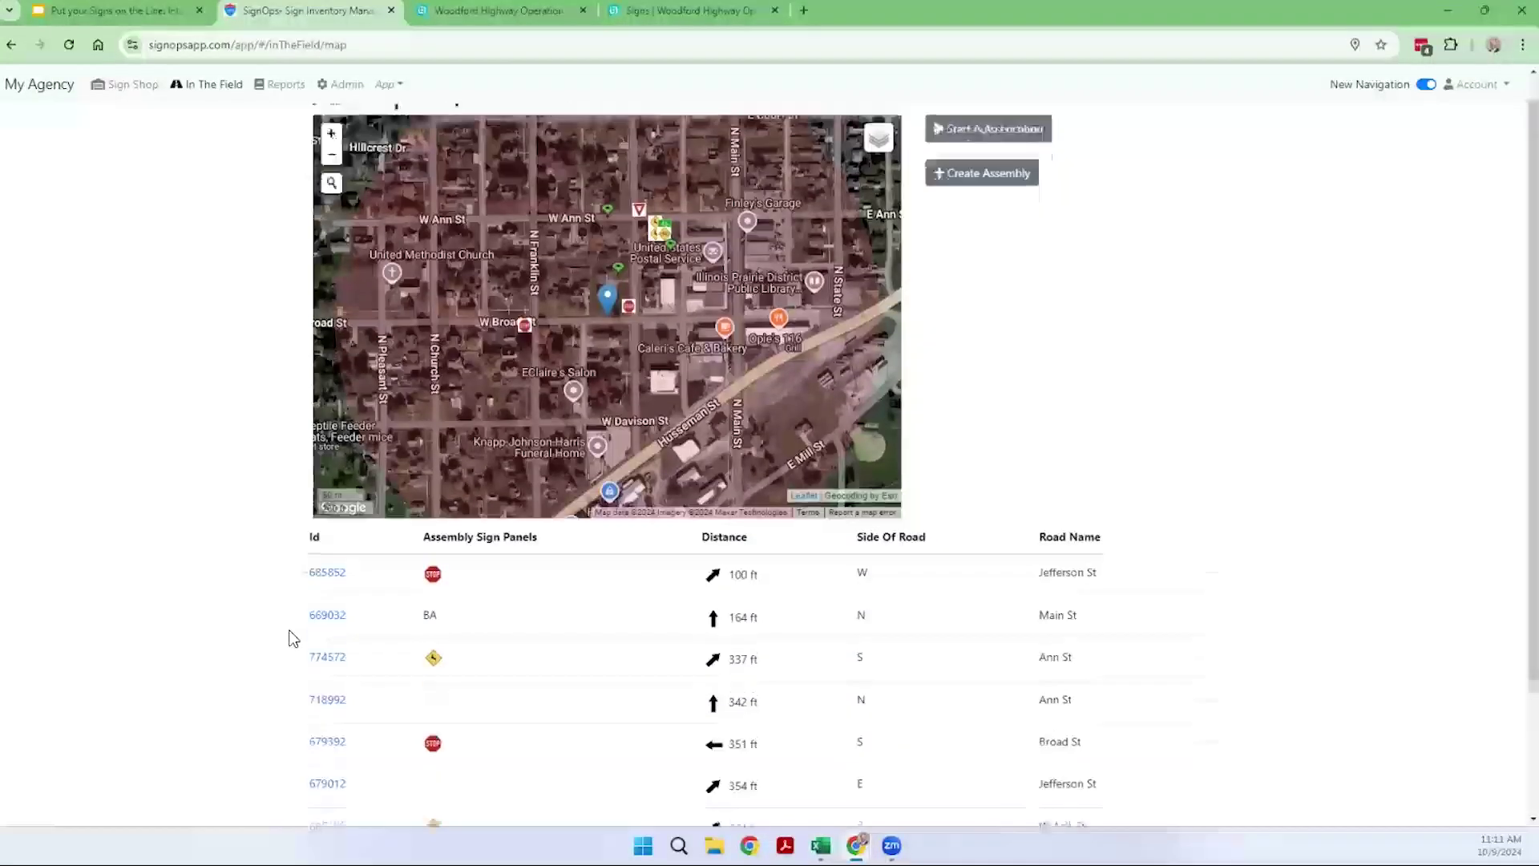
pyautogui.scroll(-2, 291, 638)
pyautogui.scroll(3, 290, 638)
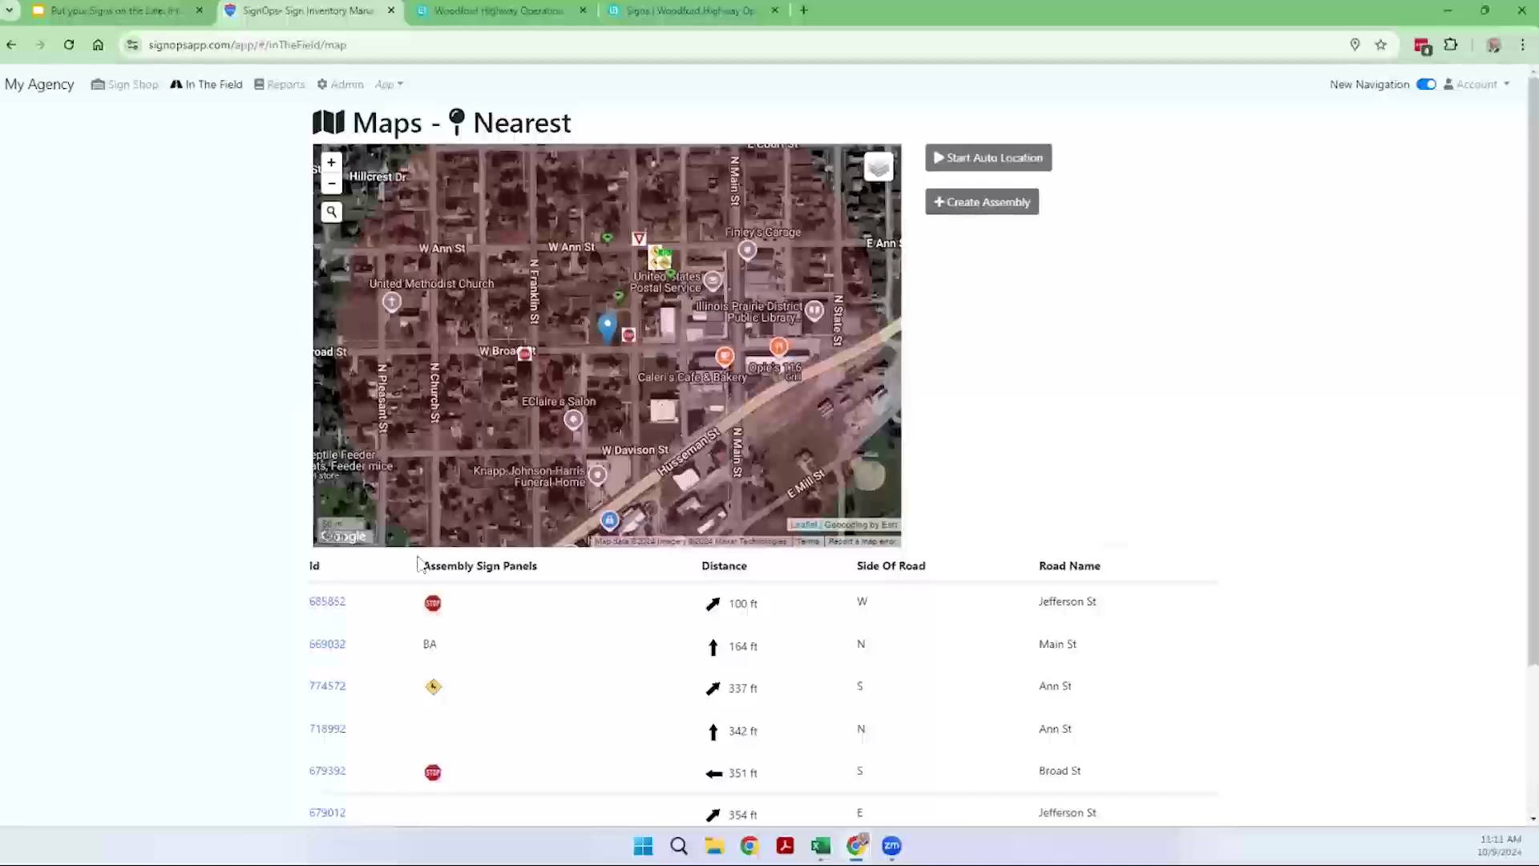
# Center the map on the southeast corner of Main St and E Front St and create a new assembly there.
pyautogui.moveTo(722, 529); pyautogui.dragTo(648, 388)
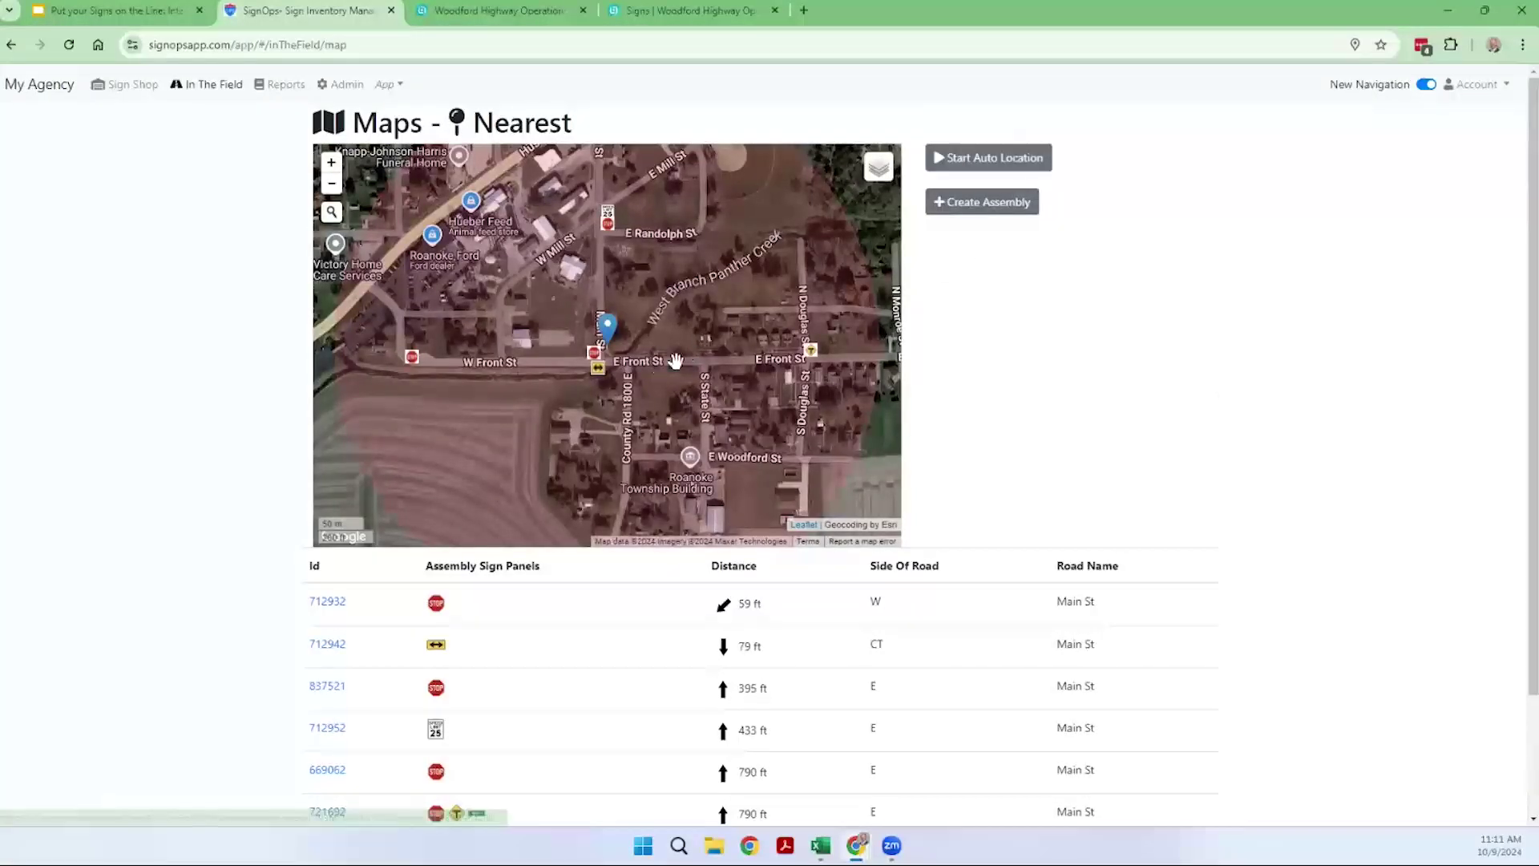
pyautogui.scroll(3, 633, 366)
pyautogui.scroll(3, 621, 377)
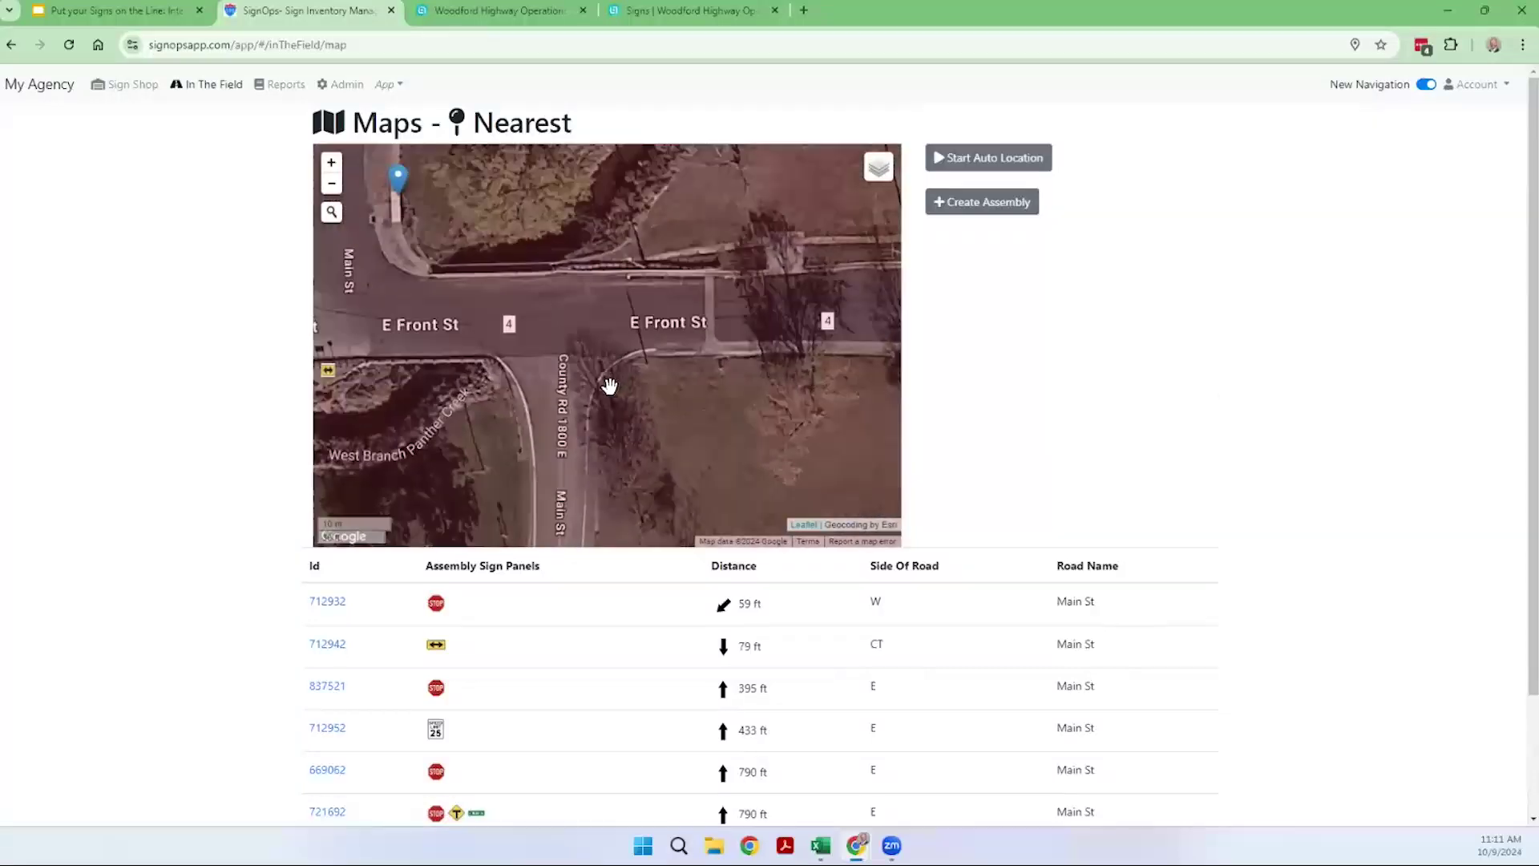
pyautogui.scroll(3, 618, 393)
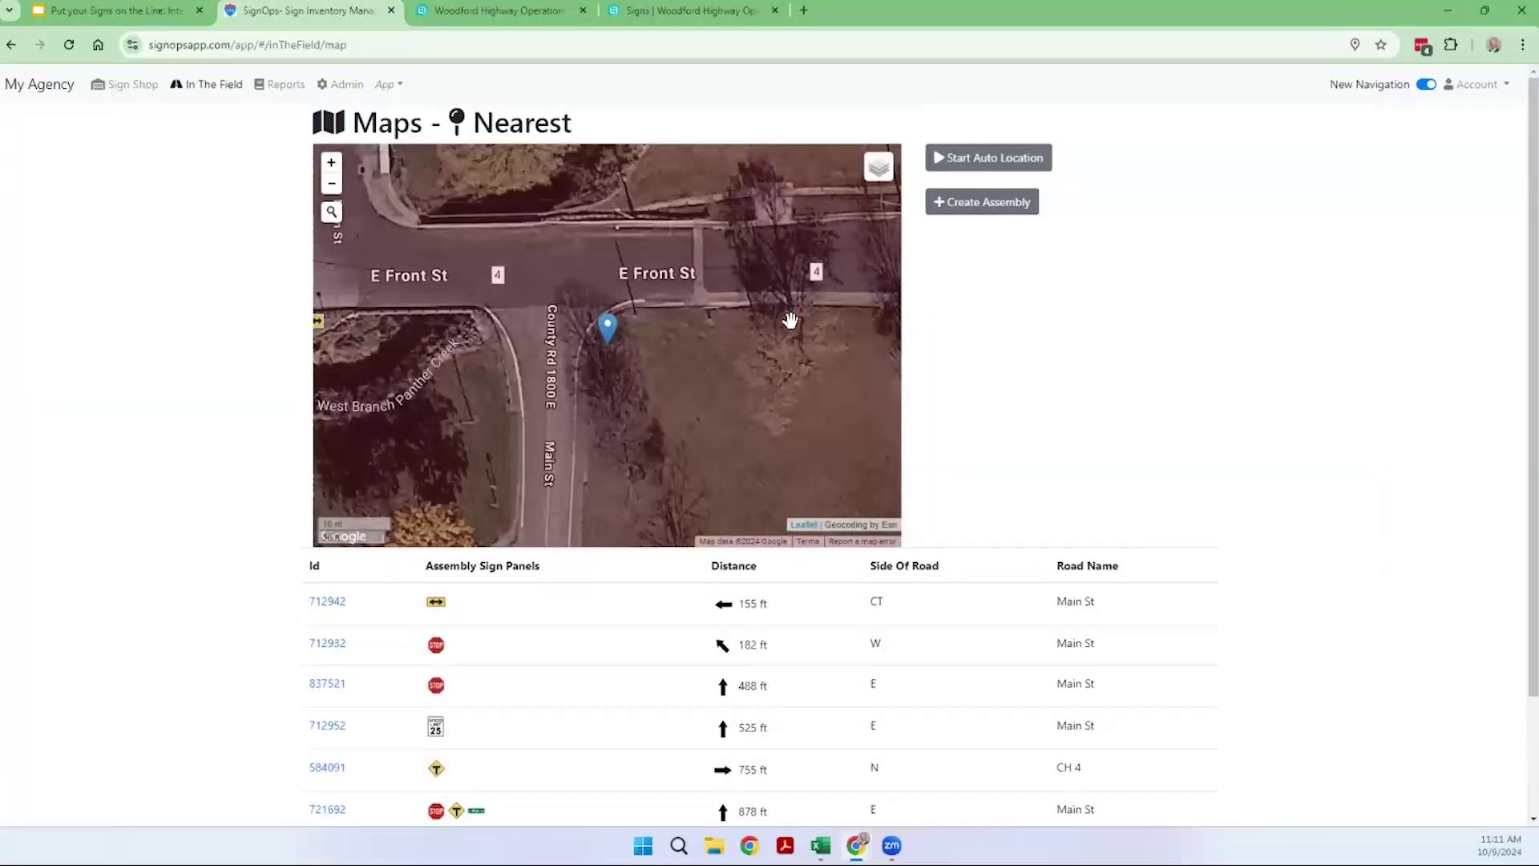
pyautogui.click(965, 202)
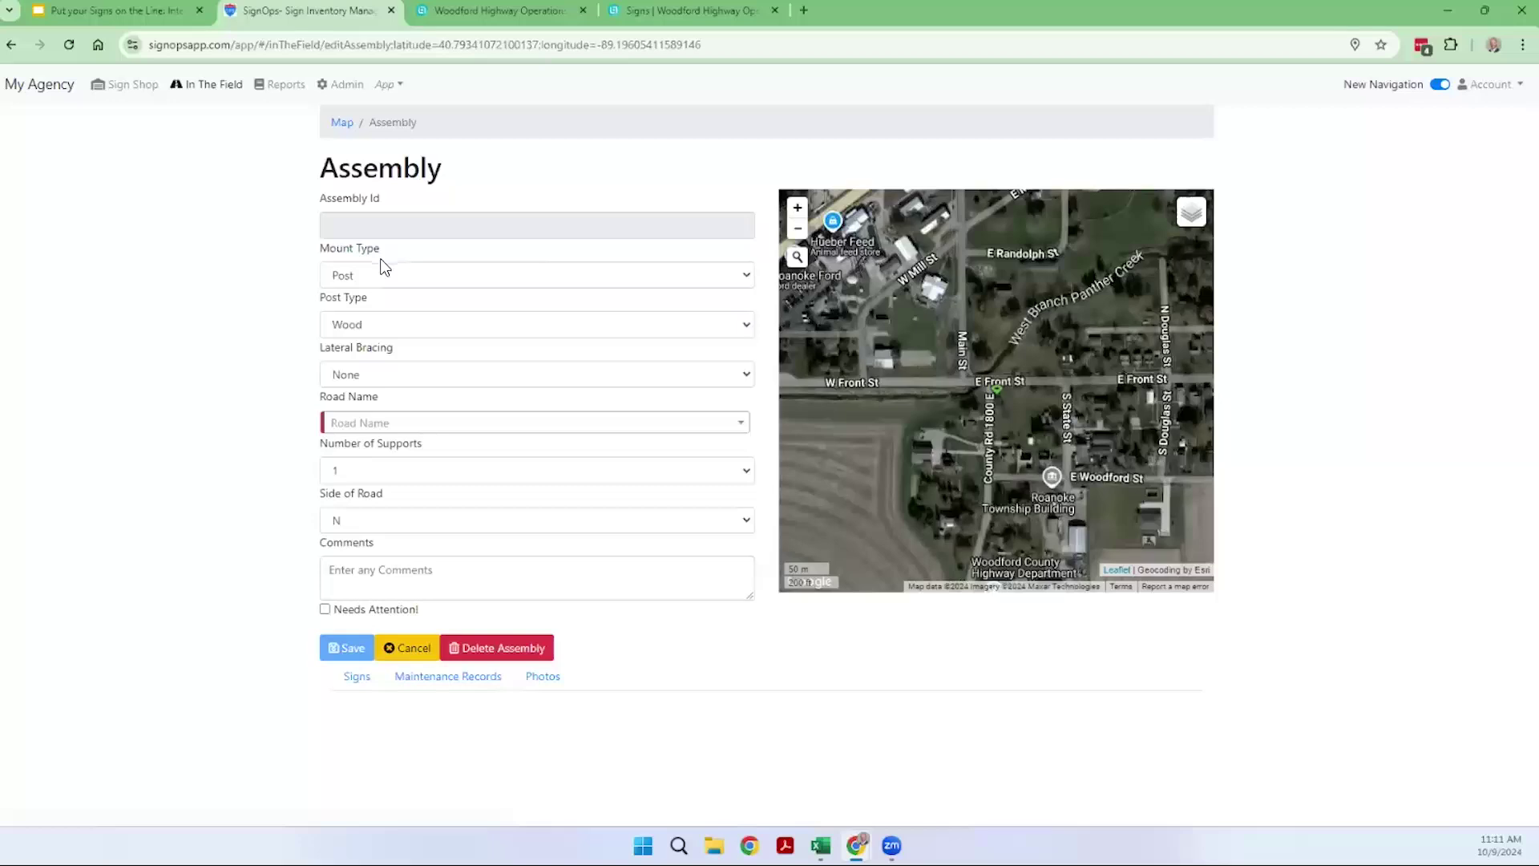
# Set the assembly's post type to Tubular (square), road name to Main St and side of road to E, and save it.
pyautogui.click(356, 326)
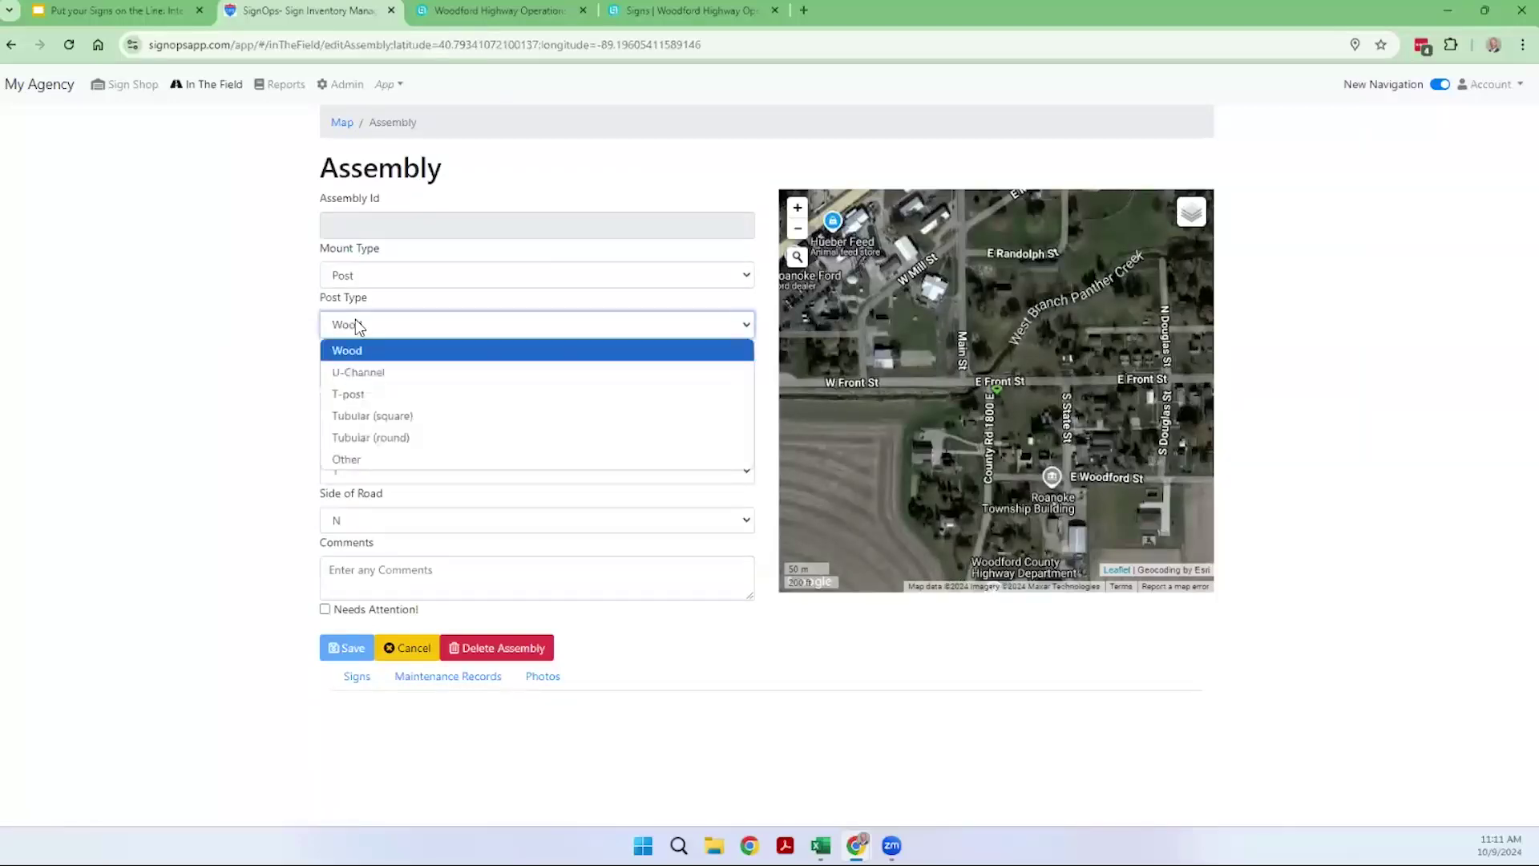
pyautogui.click(361, 415)
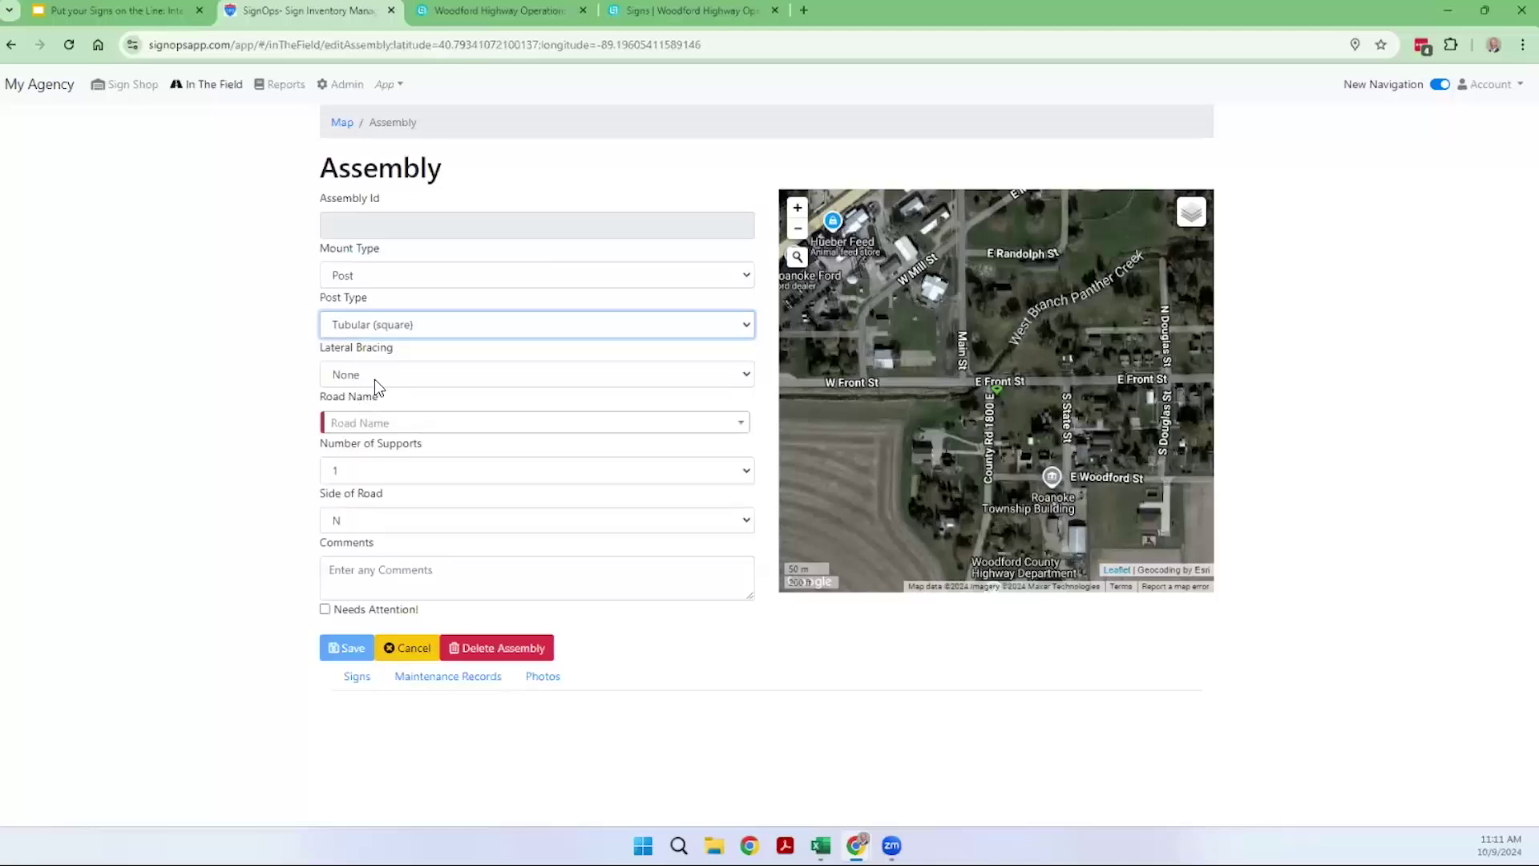
pyautogui.click(358, 422)
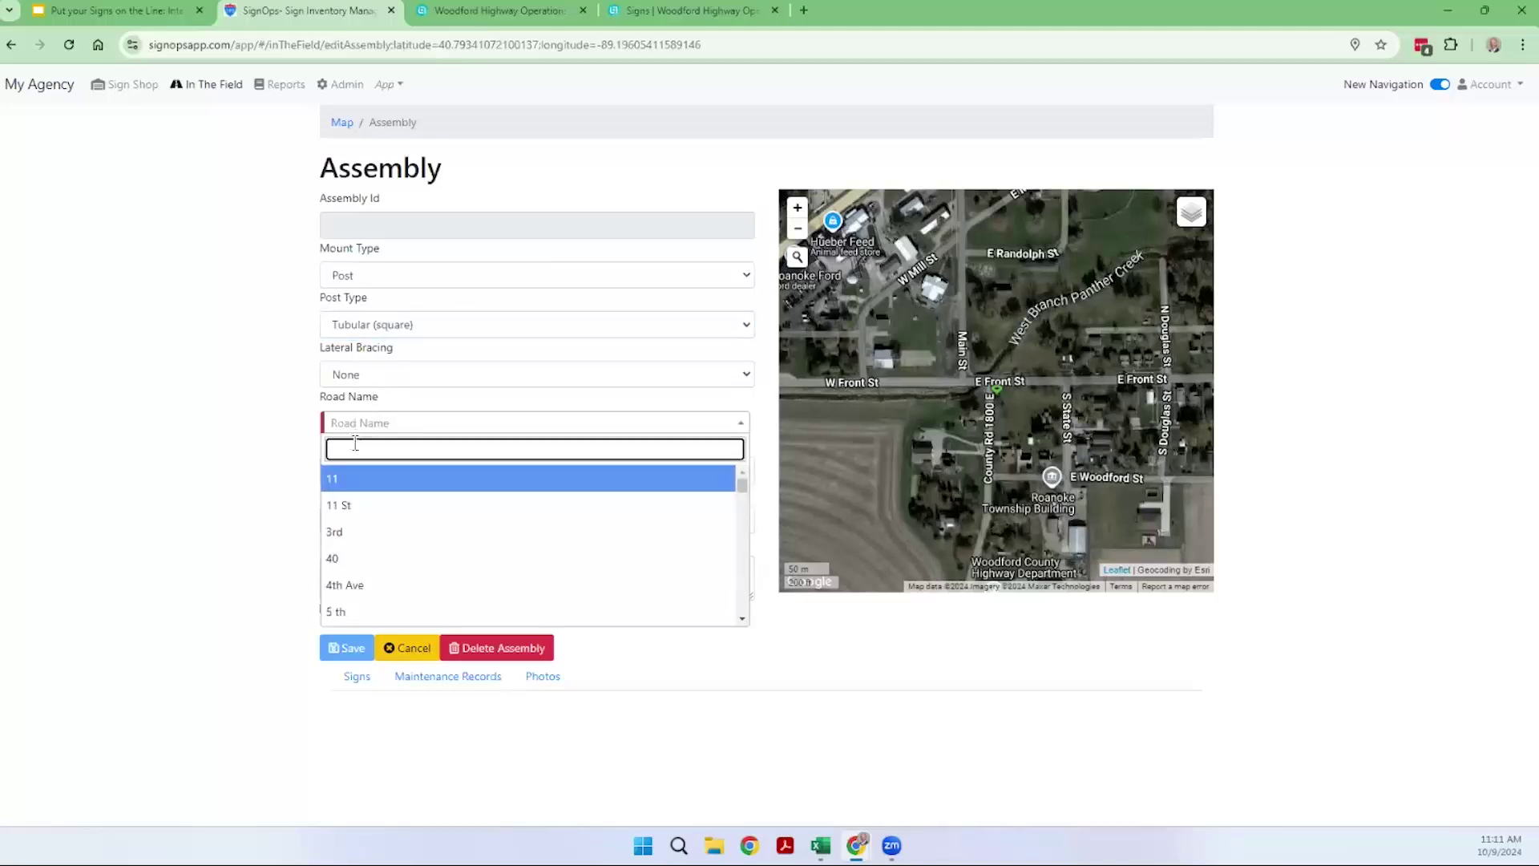
pyautogui.write('Main')
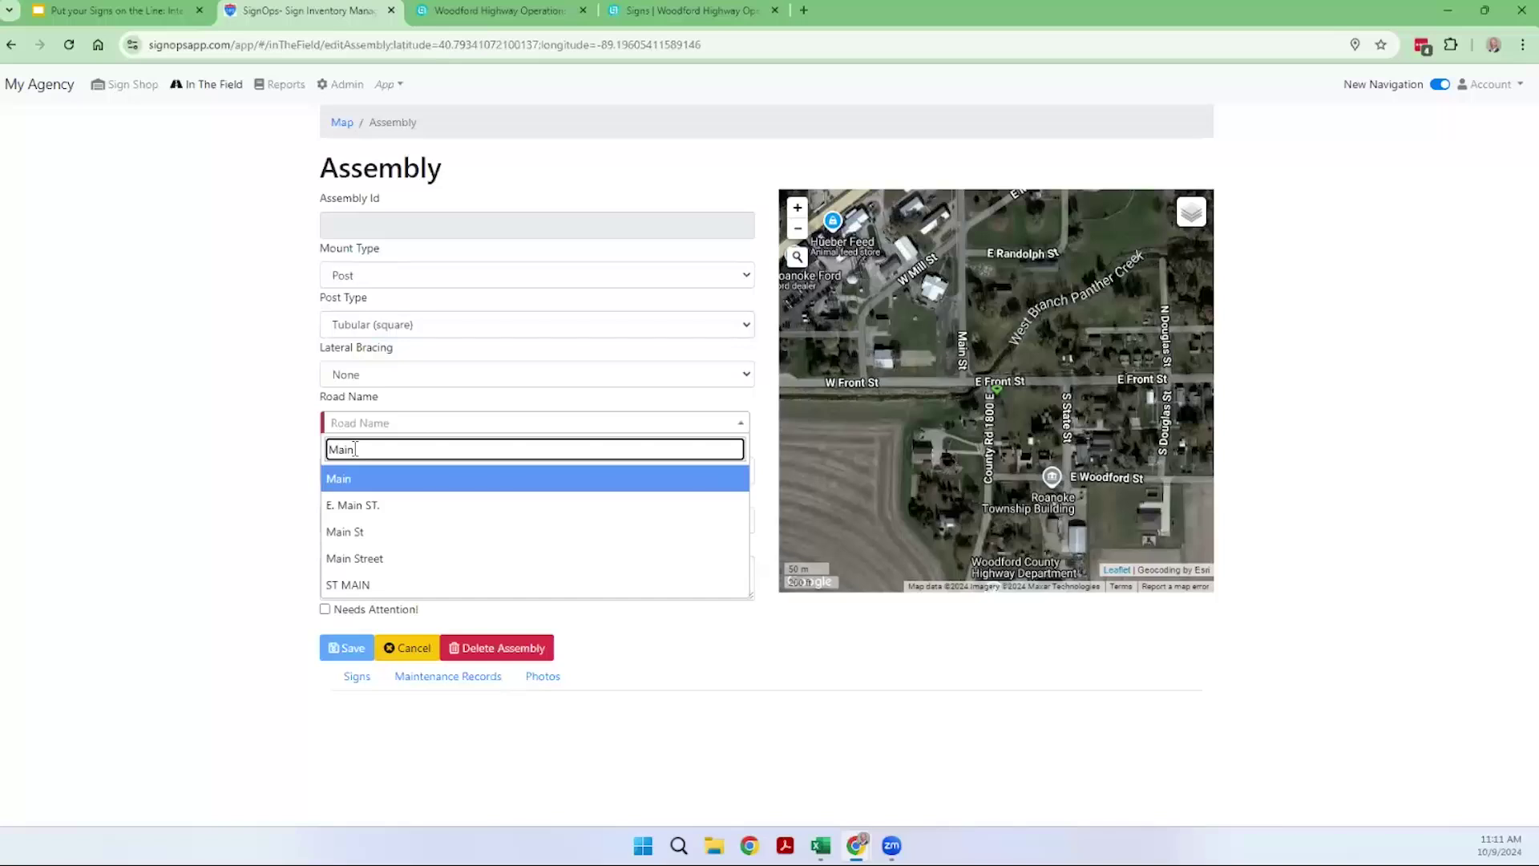
pyautogui.click(360, 533)
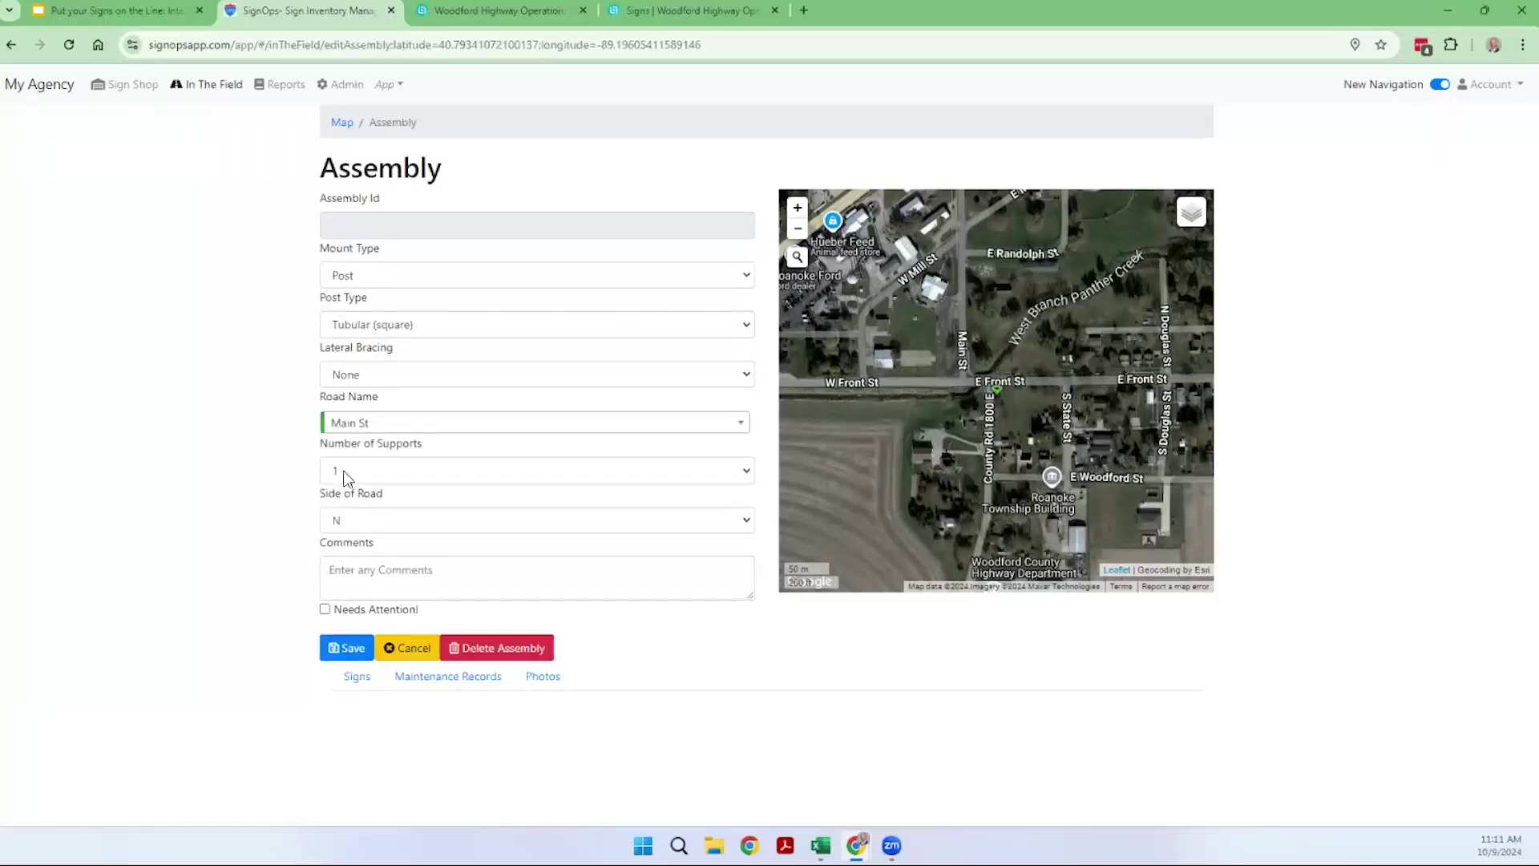
pyautogui.click(355, 526)
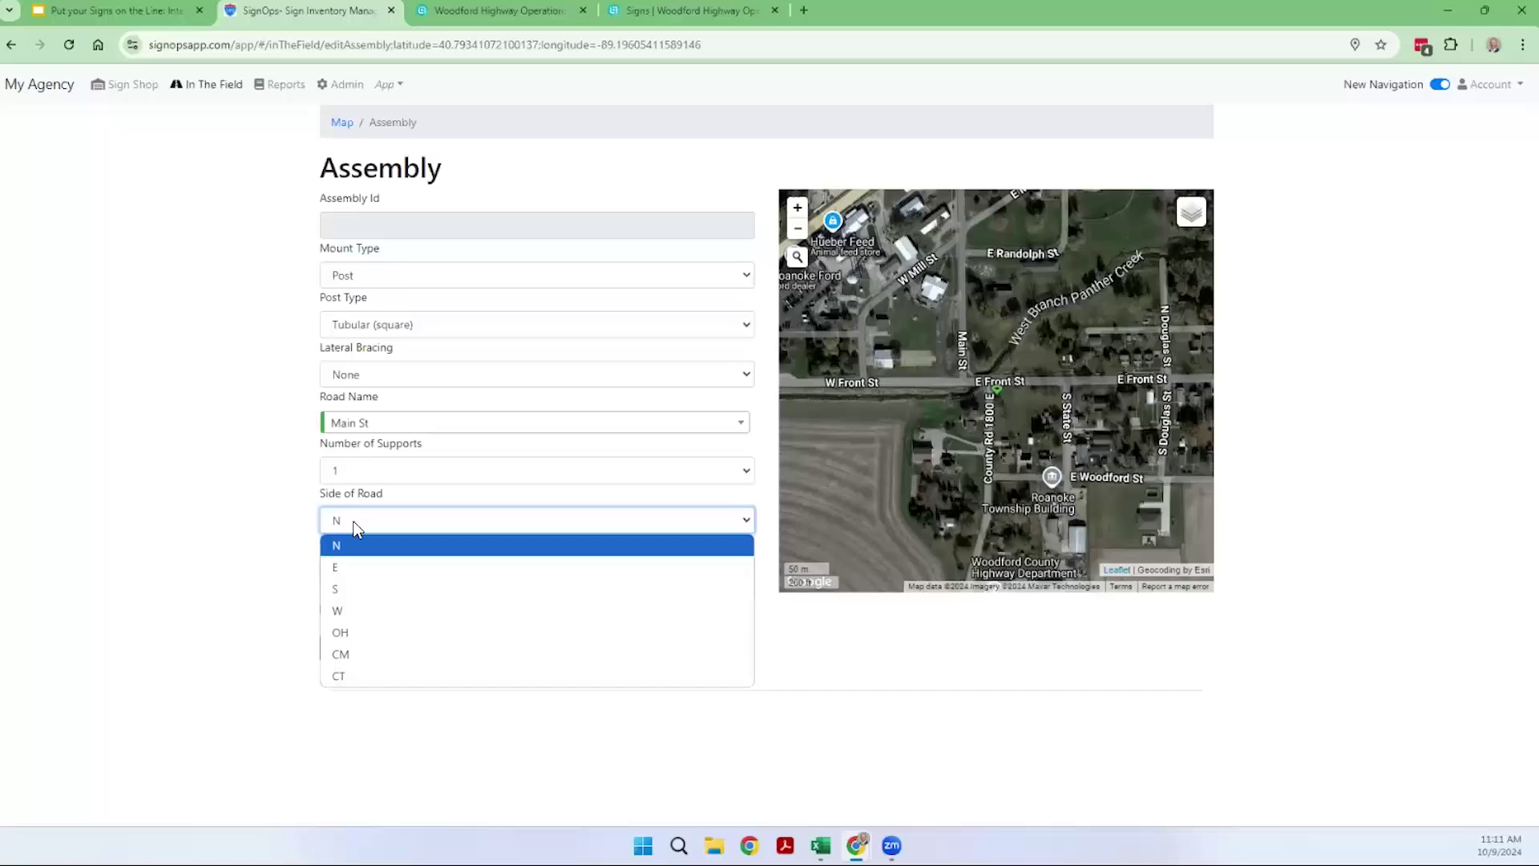
pyautogui.click(348, 567)
pyautogui.click(337, 646)
# Add the sign with tag ID 1408956 to the new assembly, set its facing direction to S, and save it.
pyautogui.click(351, 255)
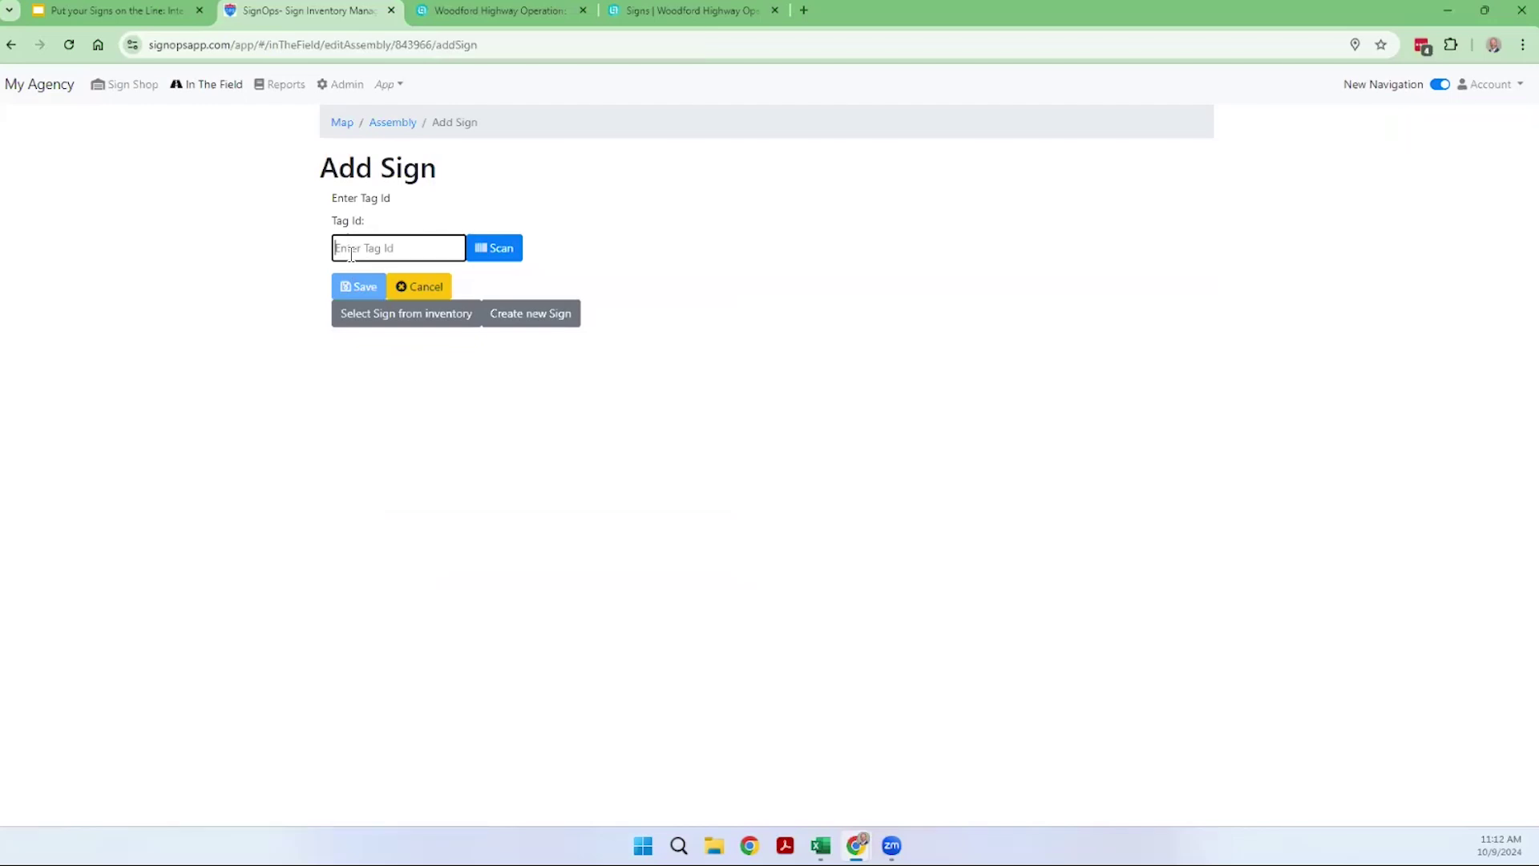
pyautogui.write('1408956')
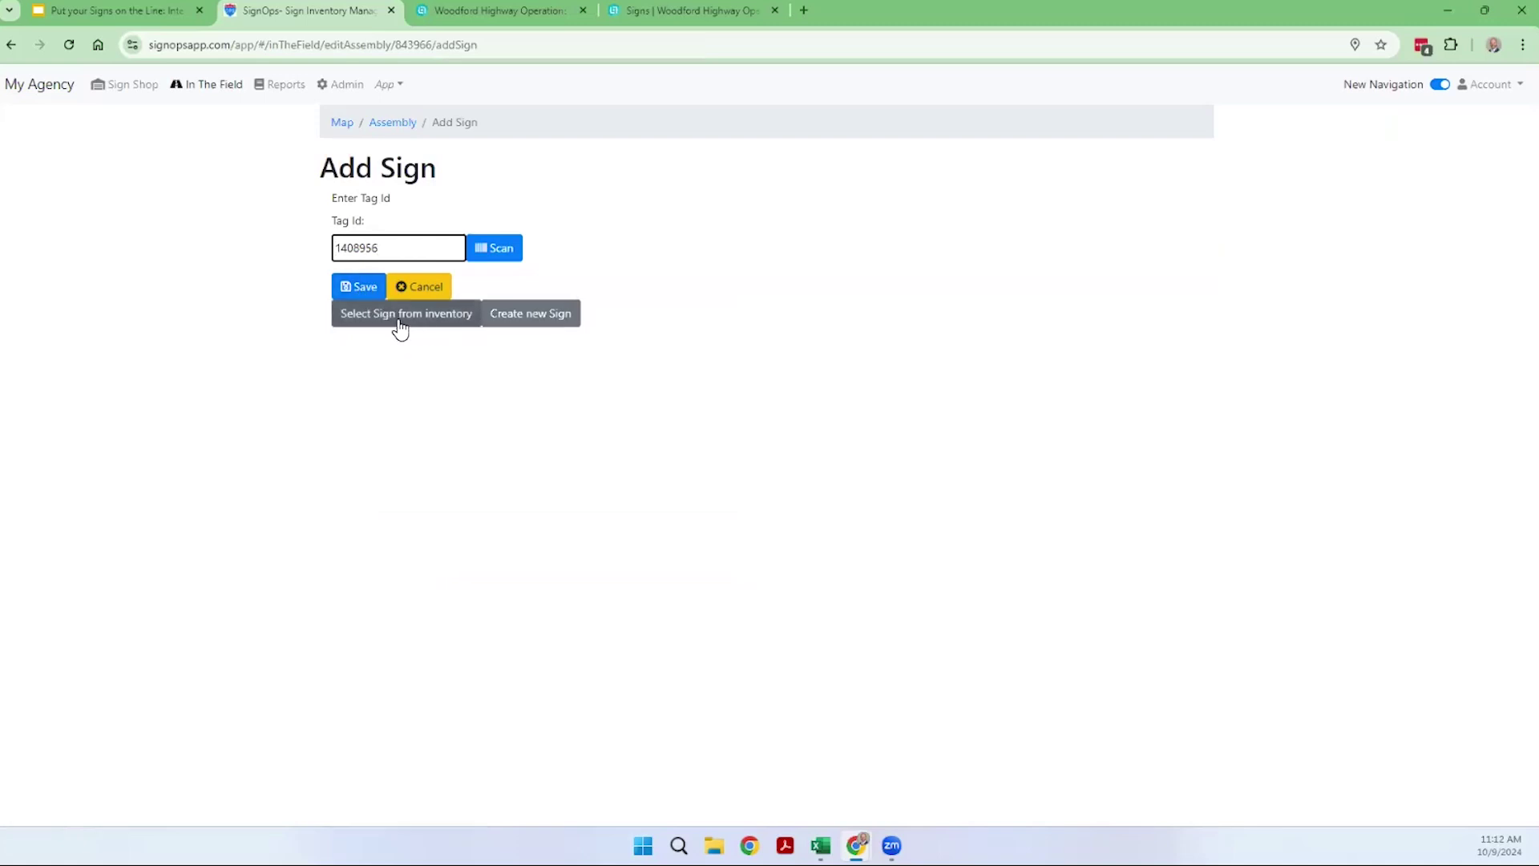
pyautogui.click(361, 288)
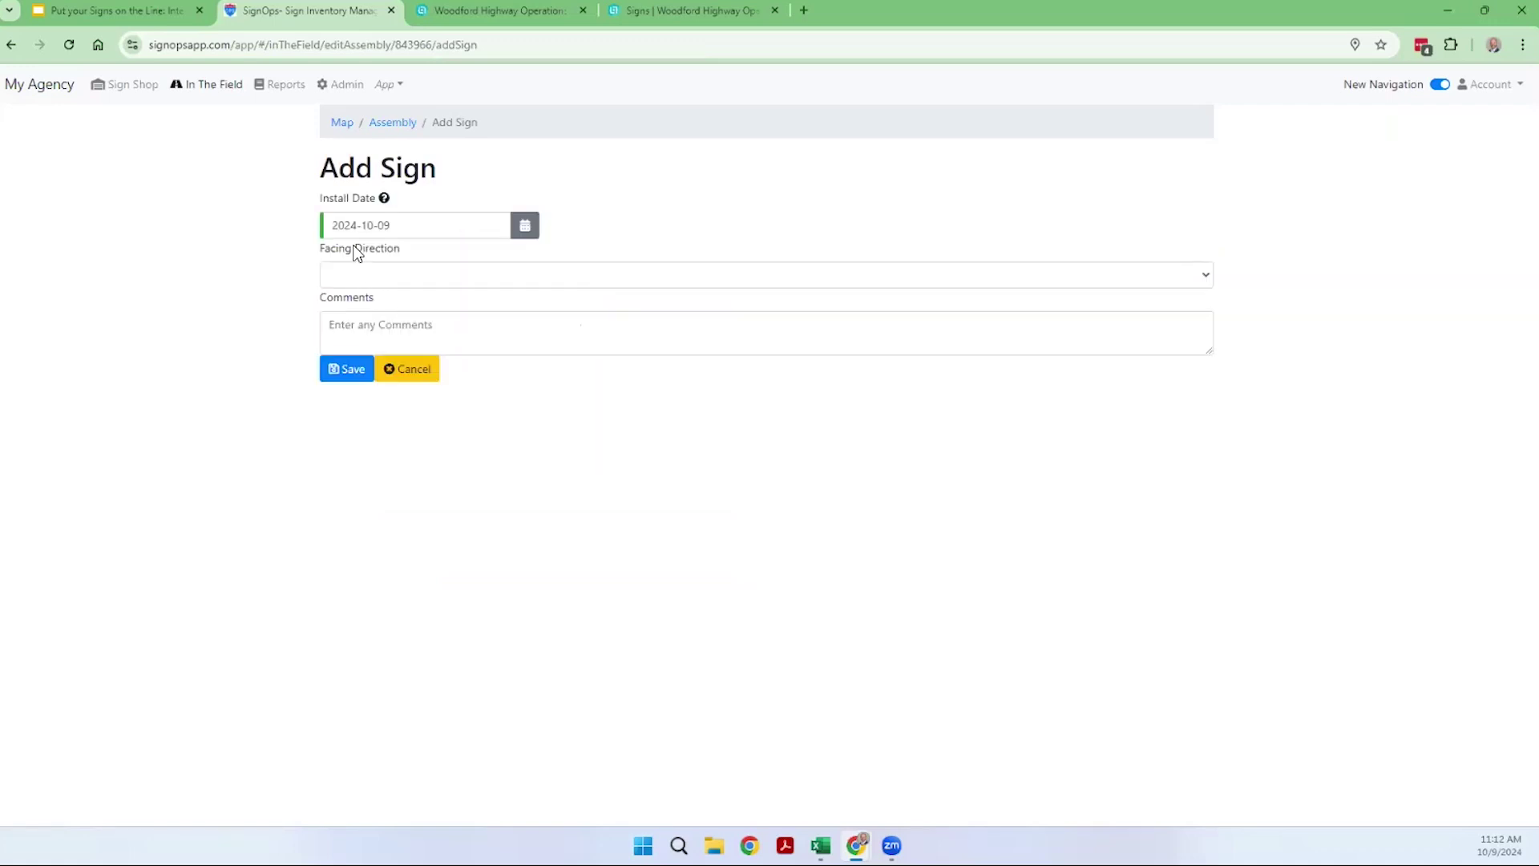
pyautogui.click(357, 277)
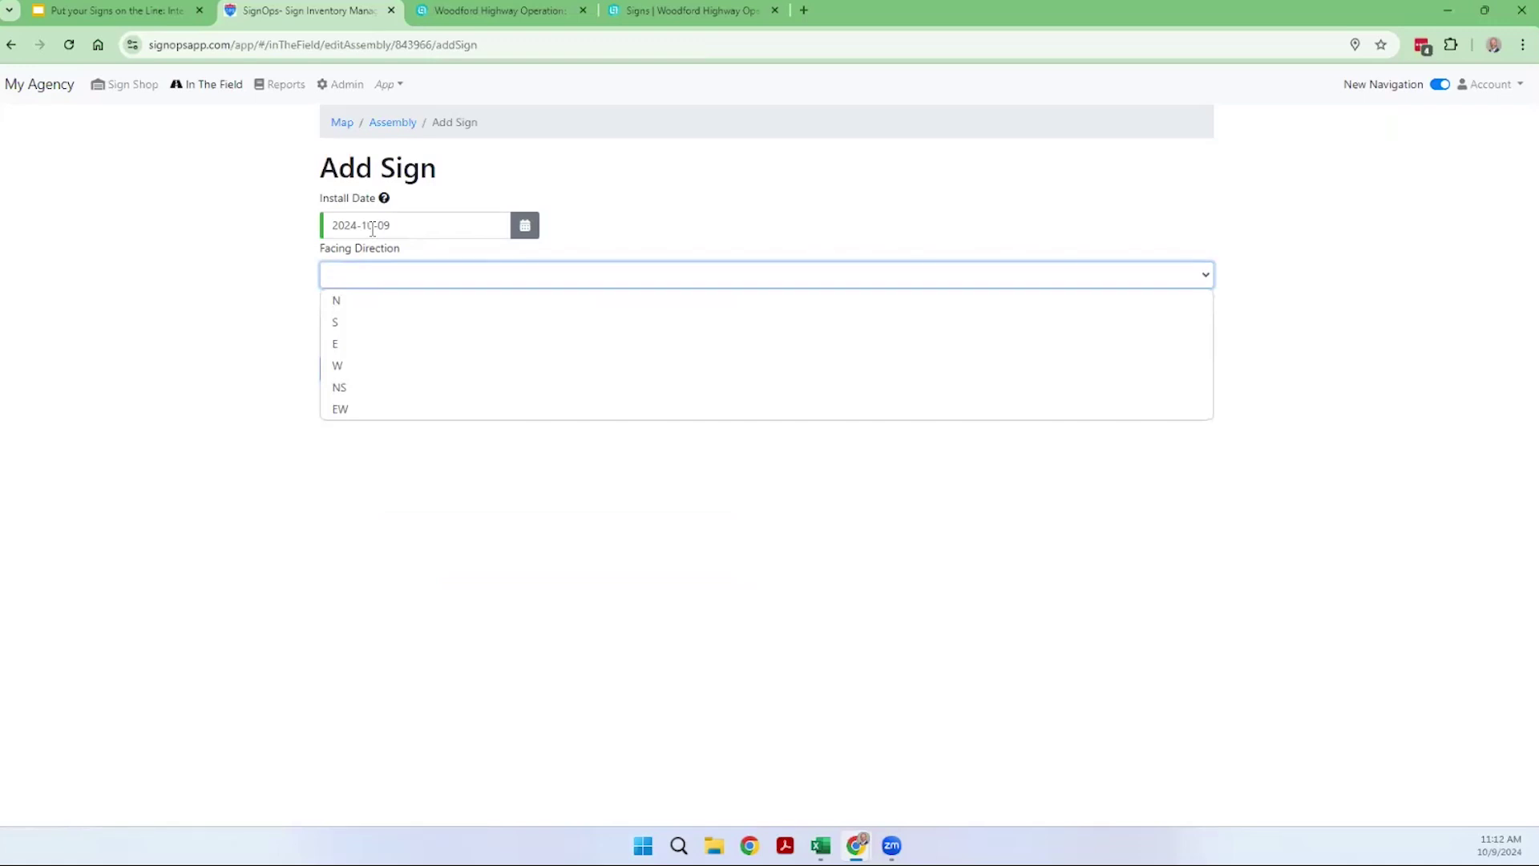
pyautogui.click(349, 320)
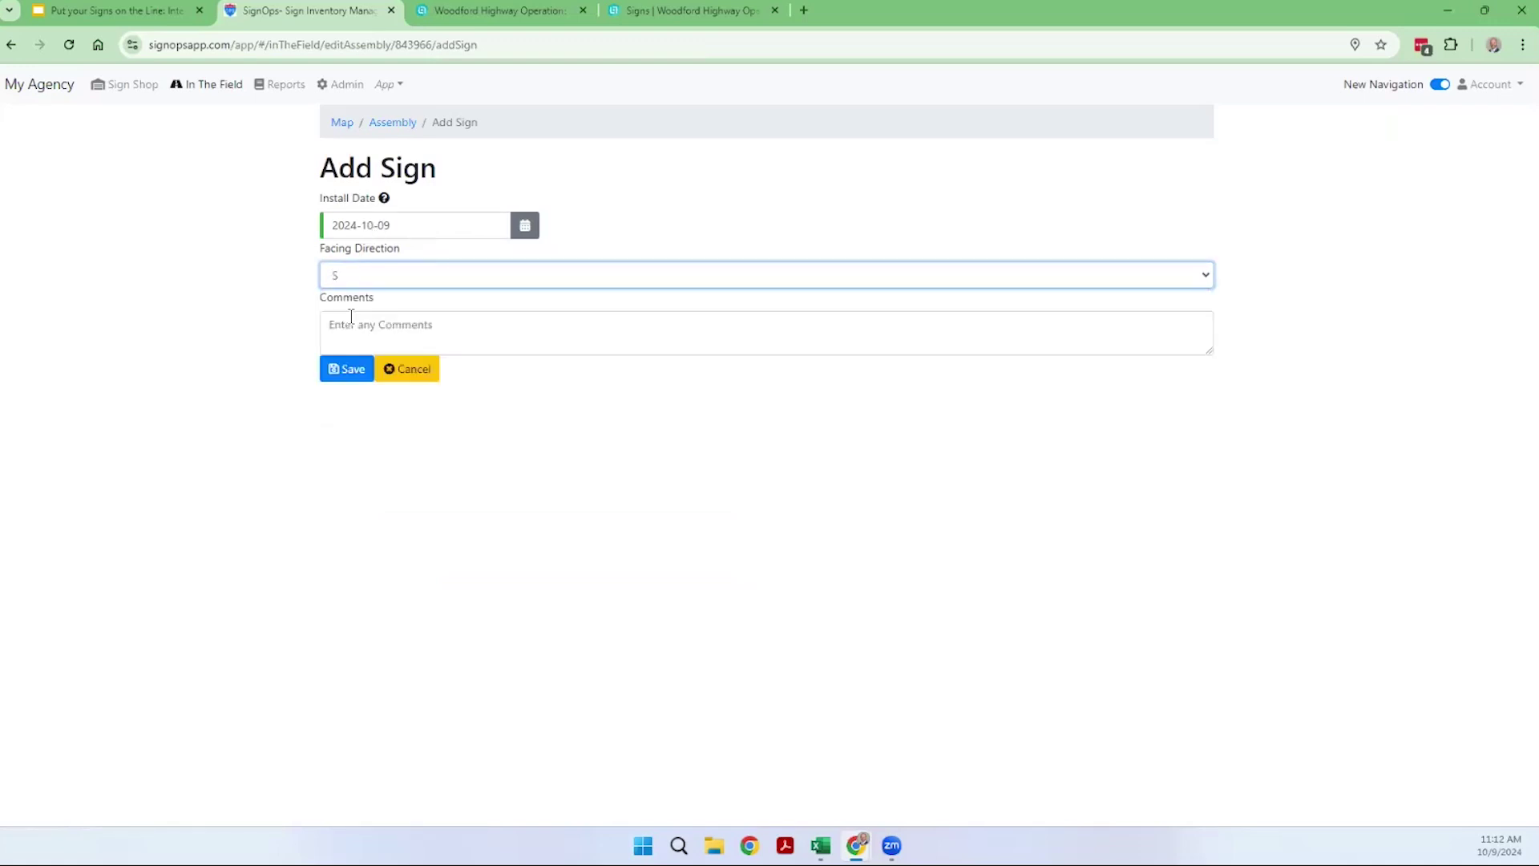
pyautogui.click(345, 368)
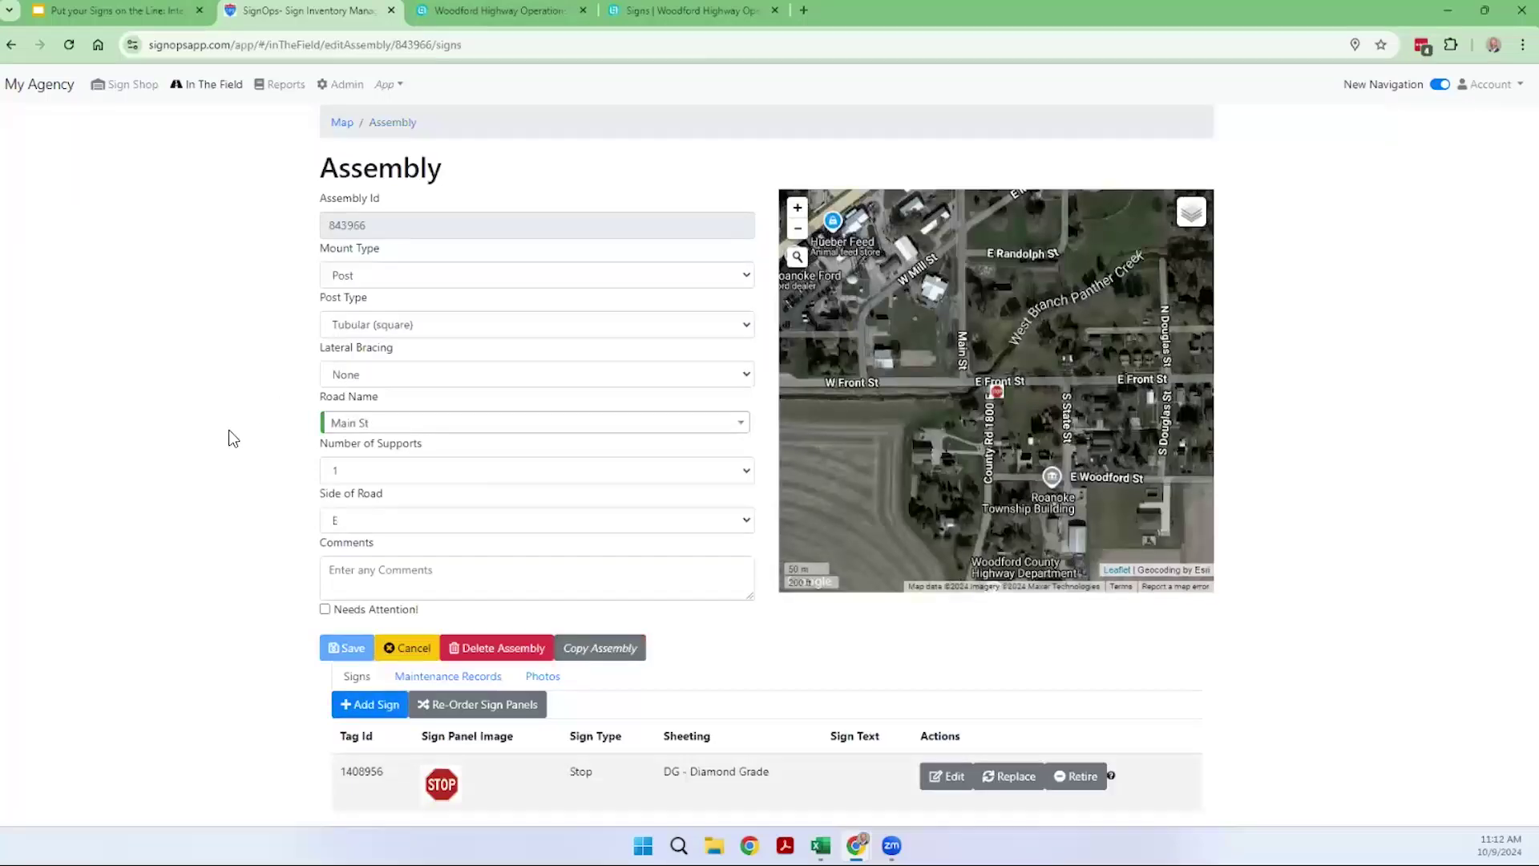
# Examine the installed stop sign's location on the map up close and look at the assembly's maintenance records.
pyautogui.scroll(1, 993, 393)
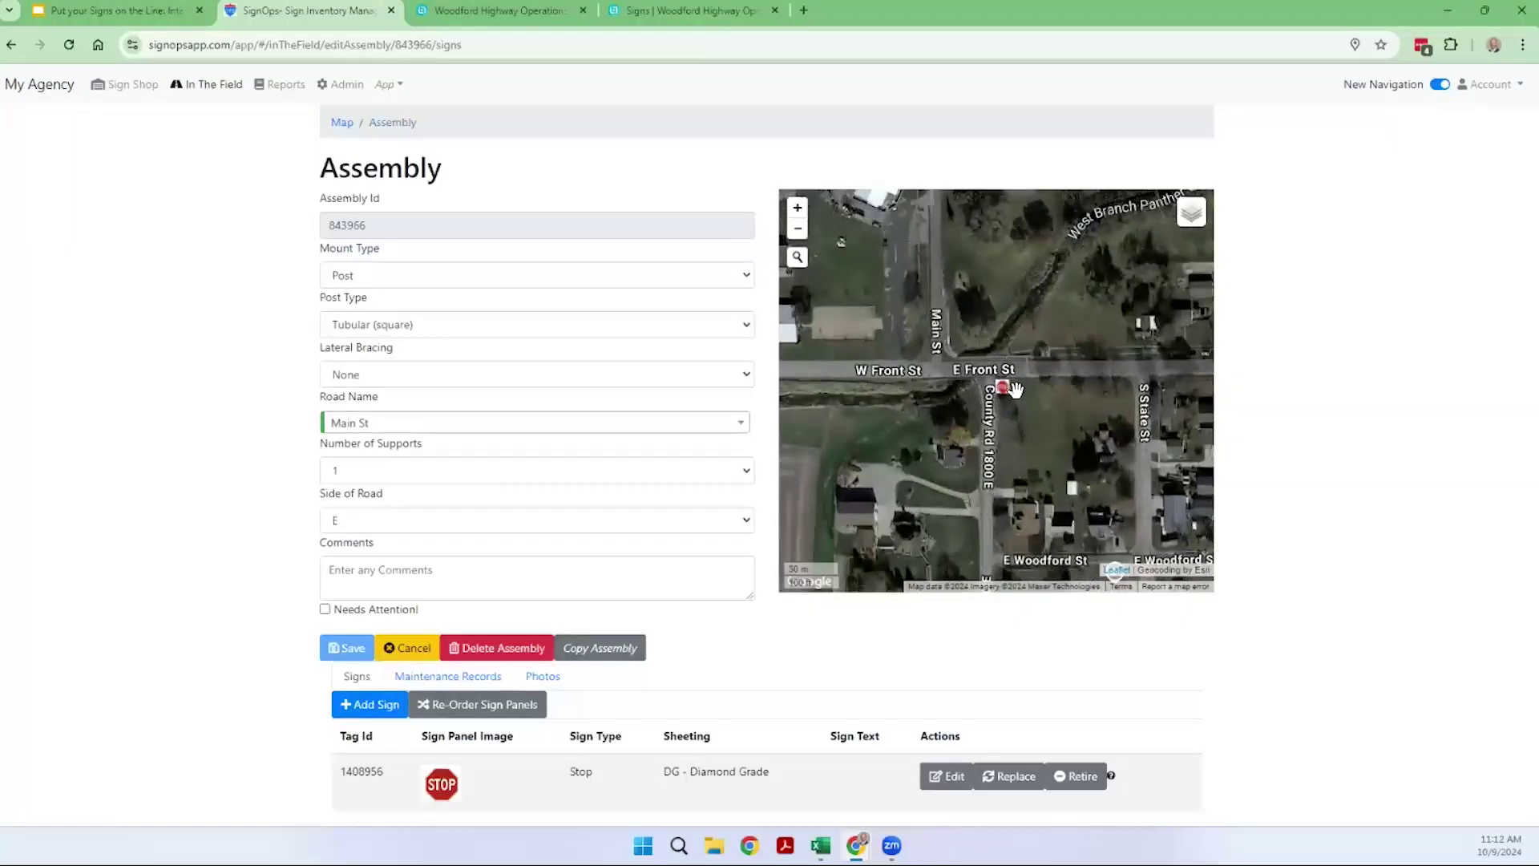
pyautogui.scroll(3, 1015, 390)
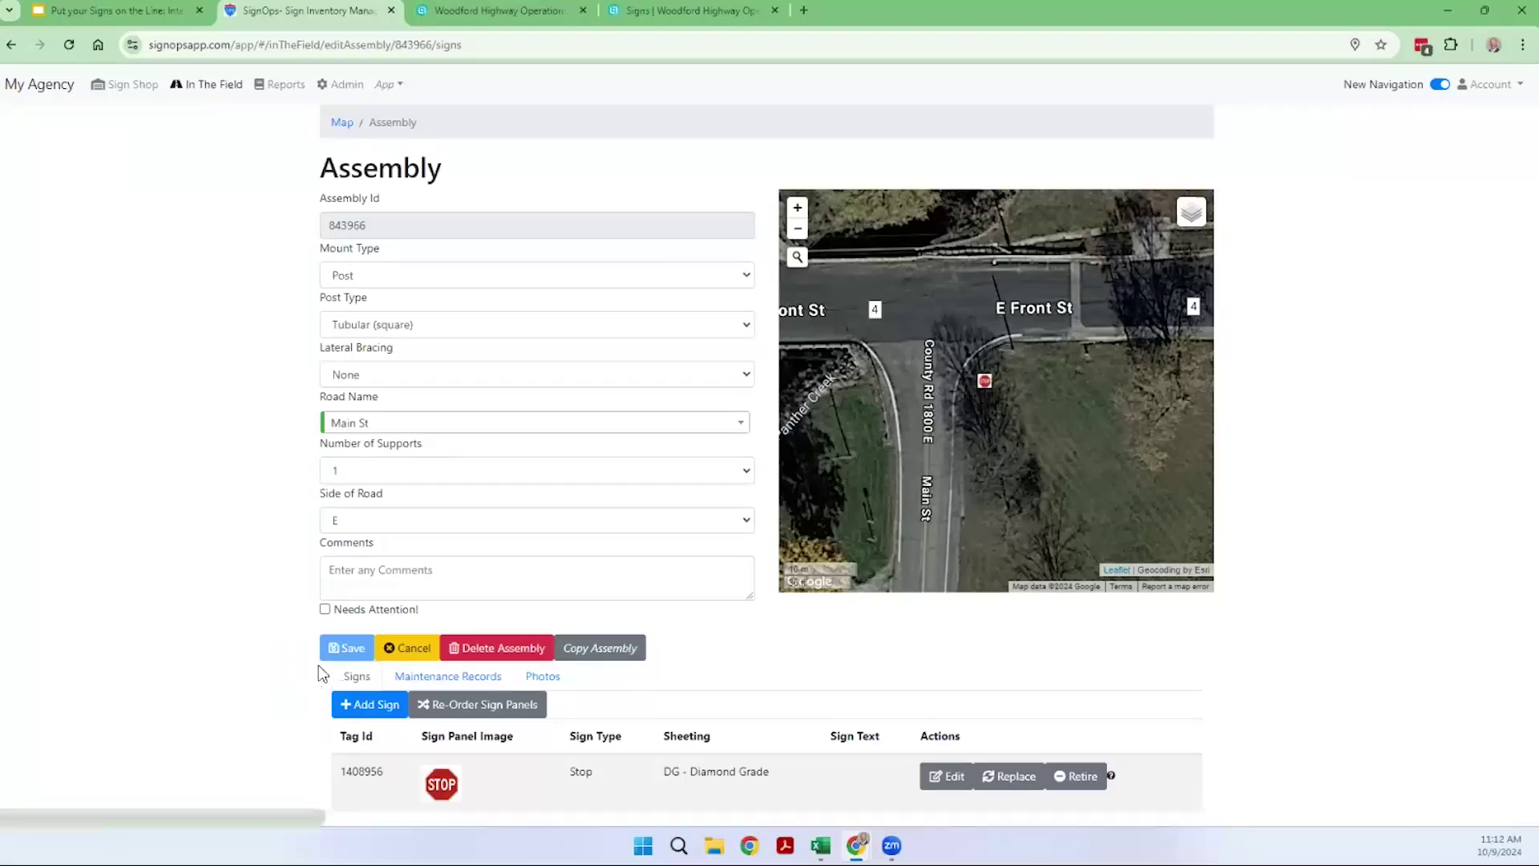
pyautogui.click(414, 681)
pyautogui.scroll(-1, 253, 668)
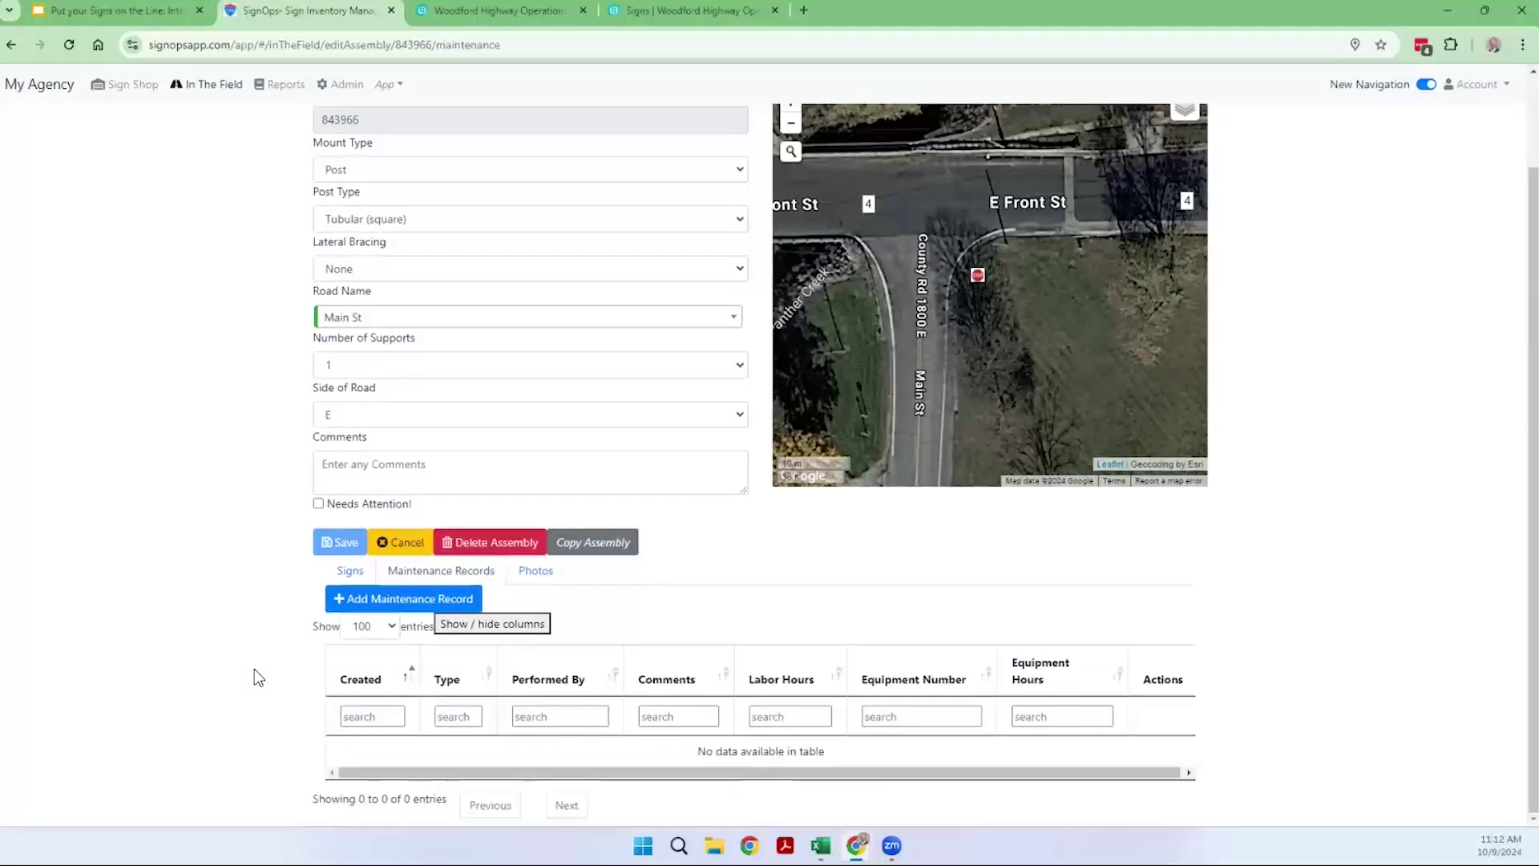
pyautogui.scroll(1, 298, 665)
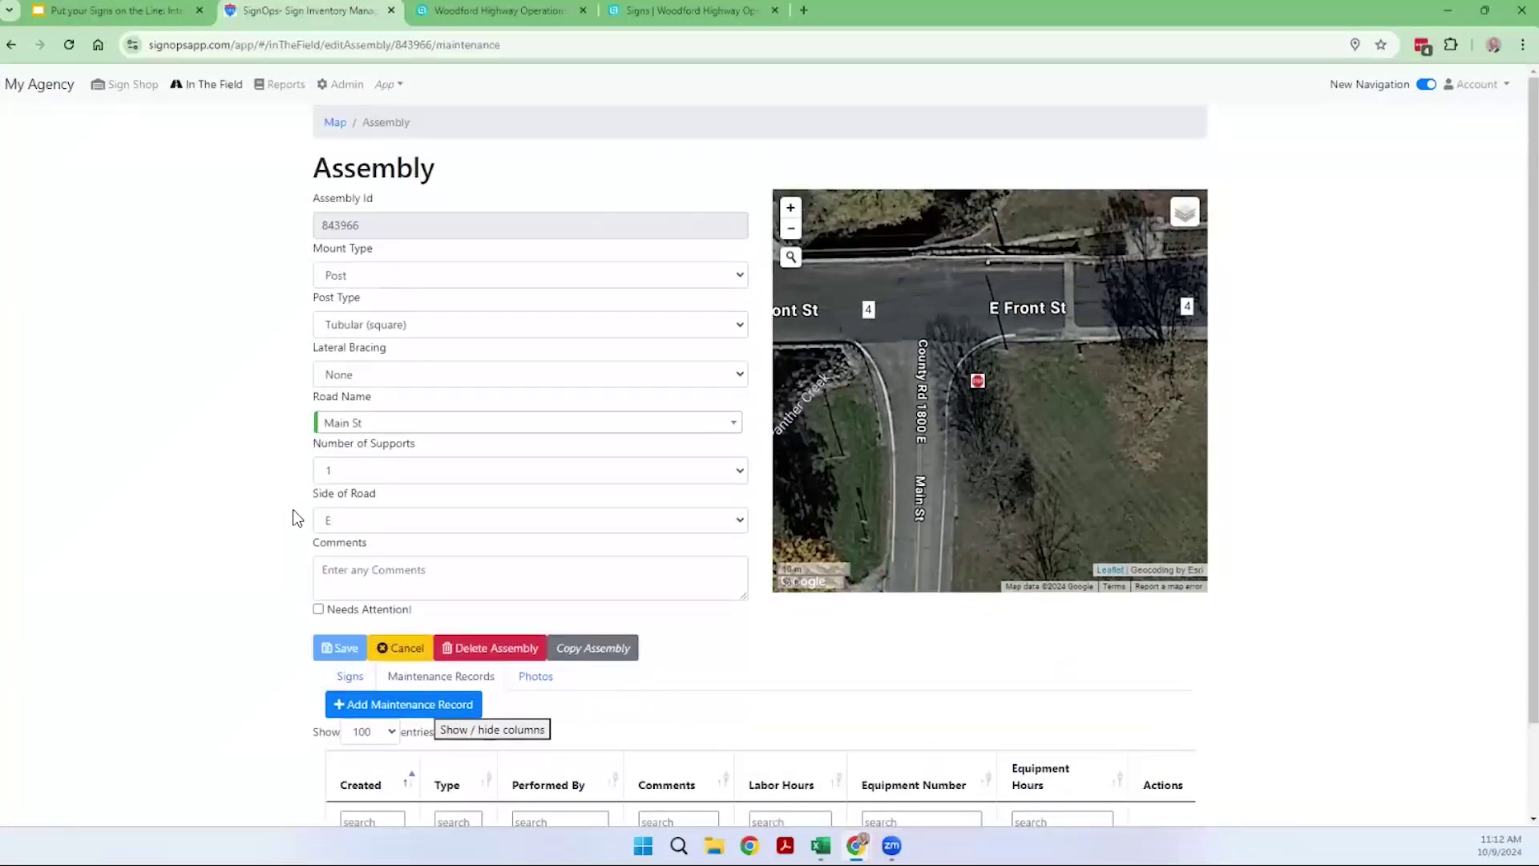
pyautogui.click(354, 678)
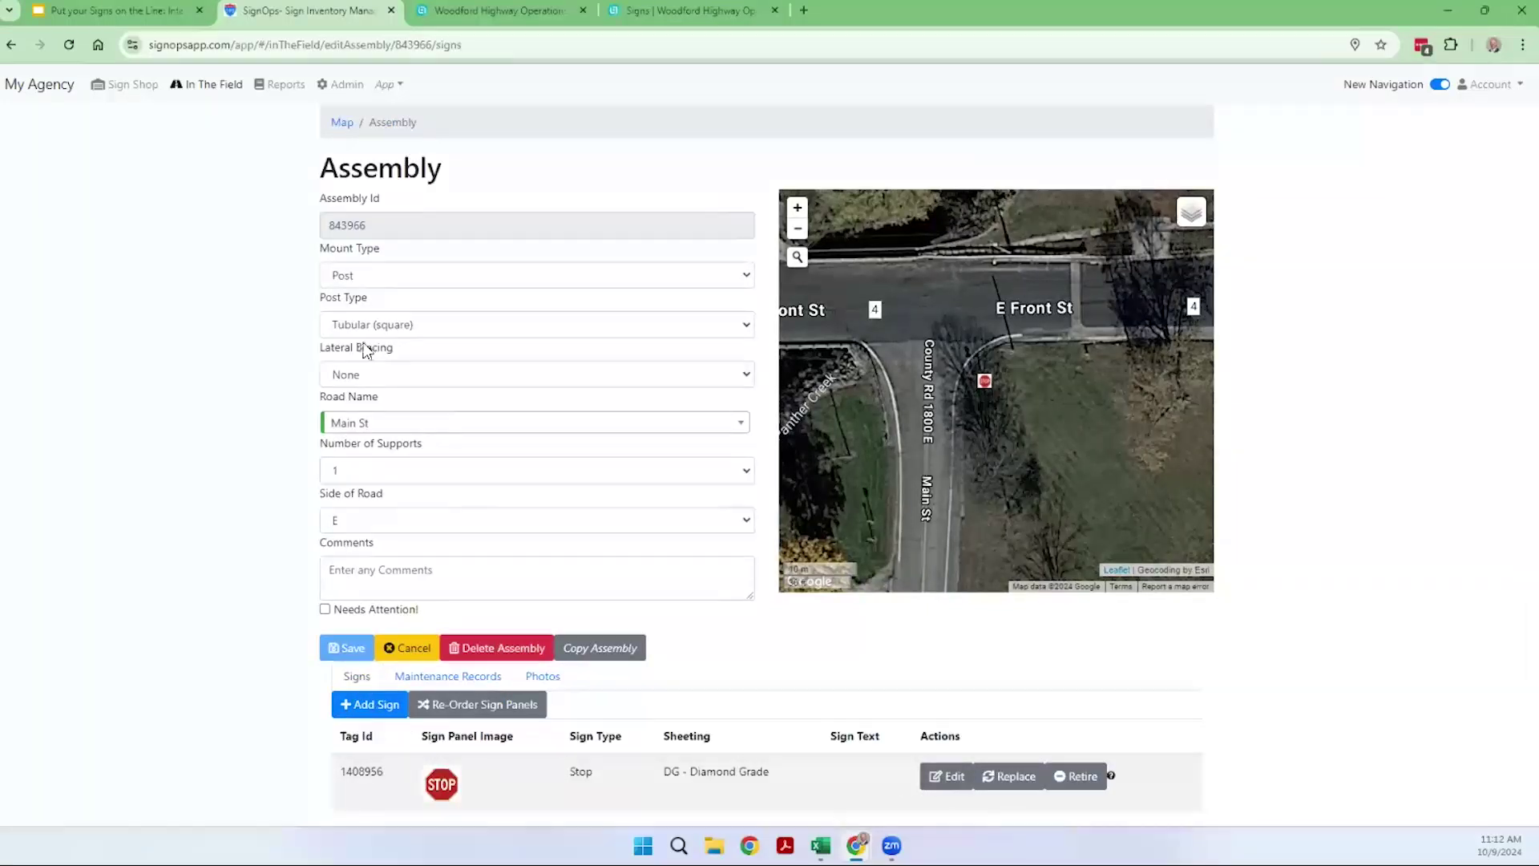
# Review the installed stop sign's details, flag it as Needs Attention with the comment "Post is broken", and save it.
pyautogui.click(932, 777)
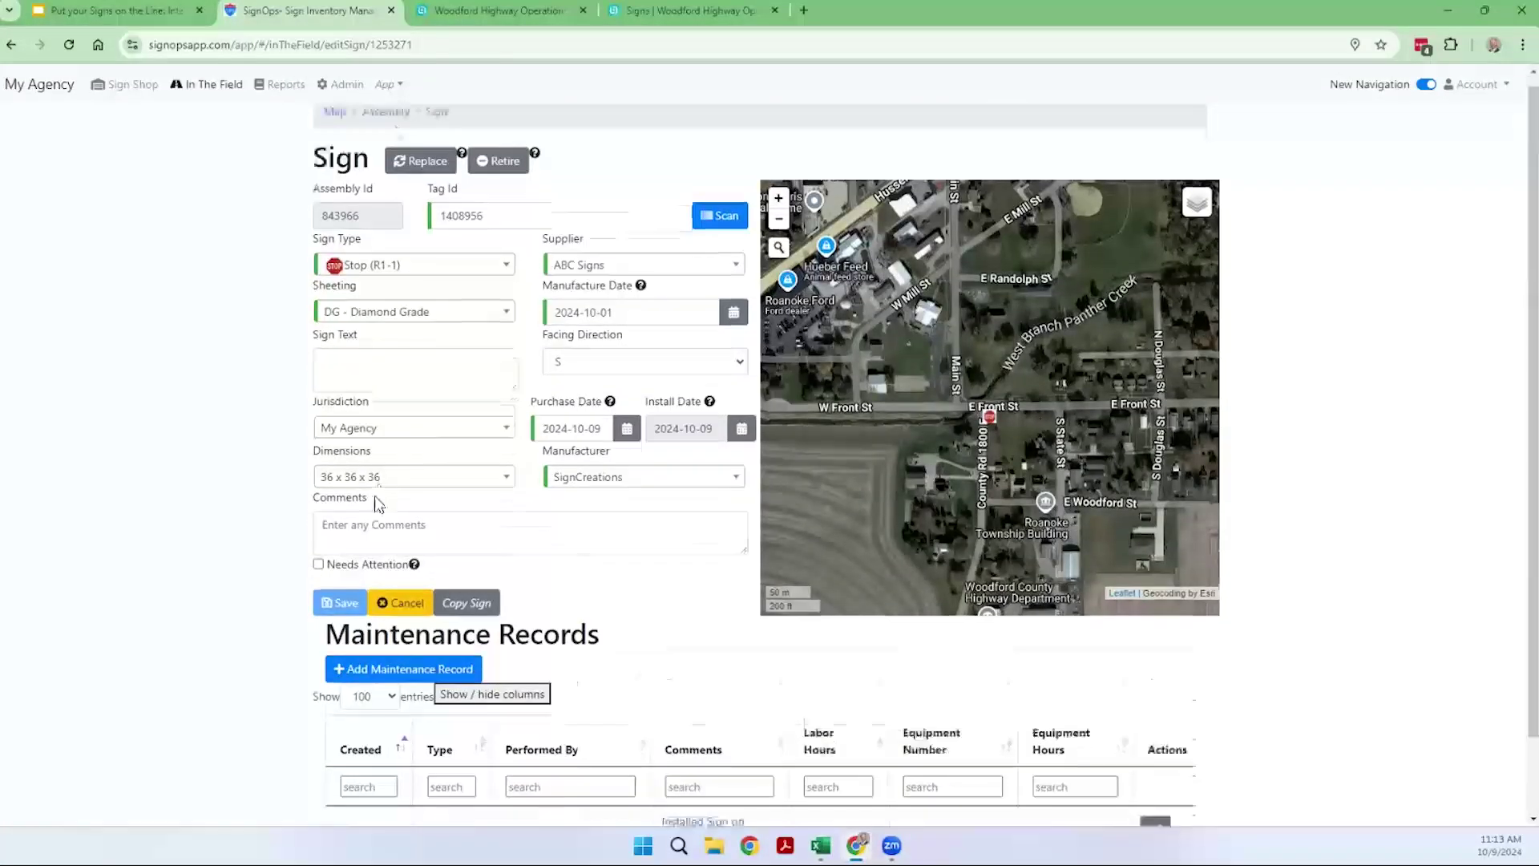
pyautogui.scroll(-1, 337, 513)
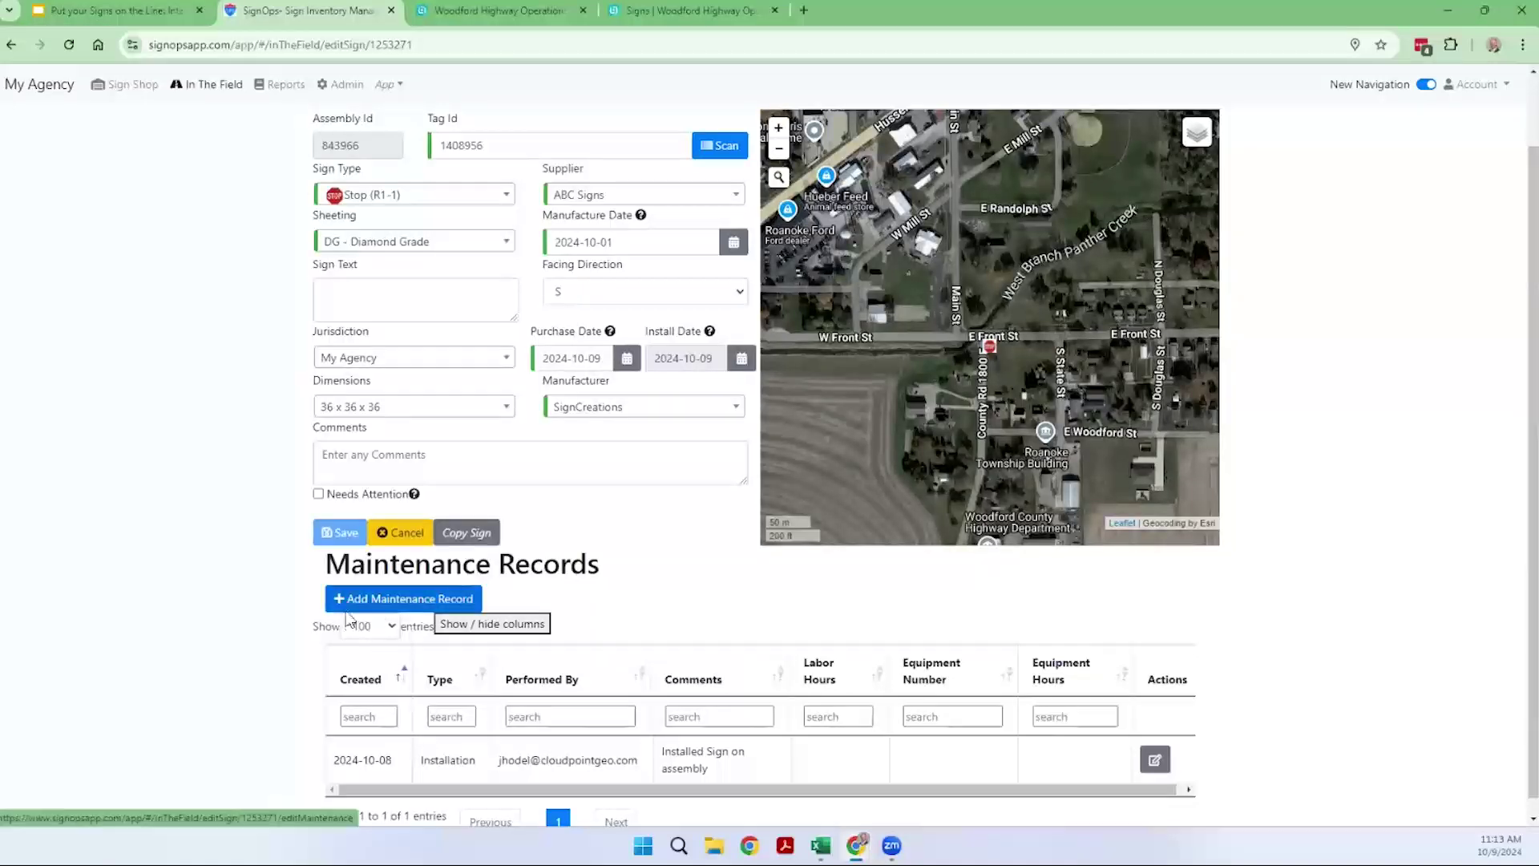
pyautogui.scroll(-2, 305, 628)
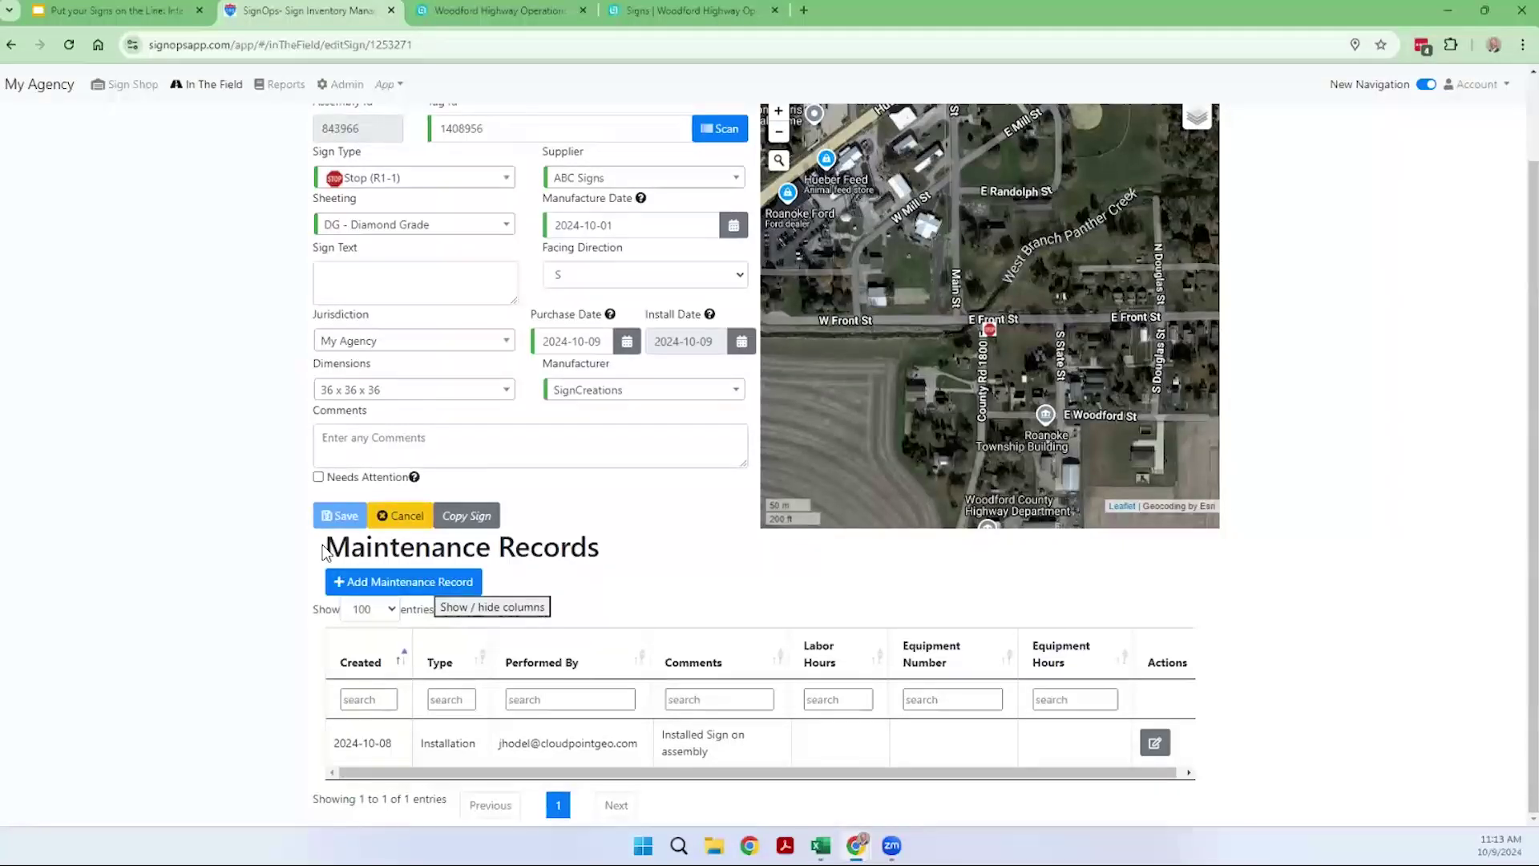
pyautogui.click(318, 478)
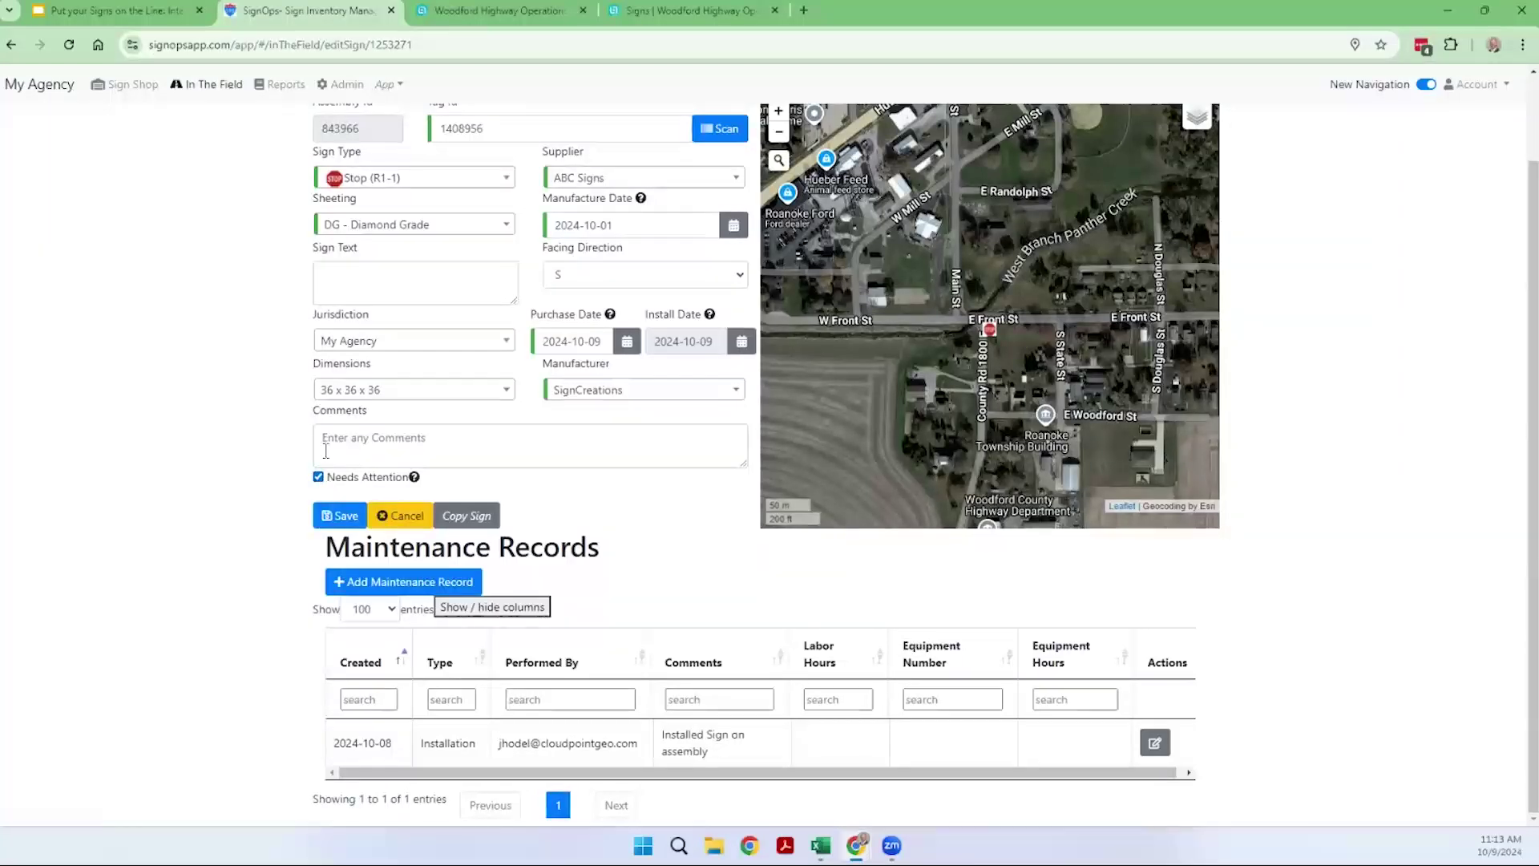
pyautogui.click(326, 452)
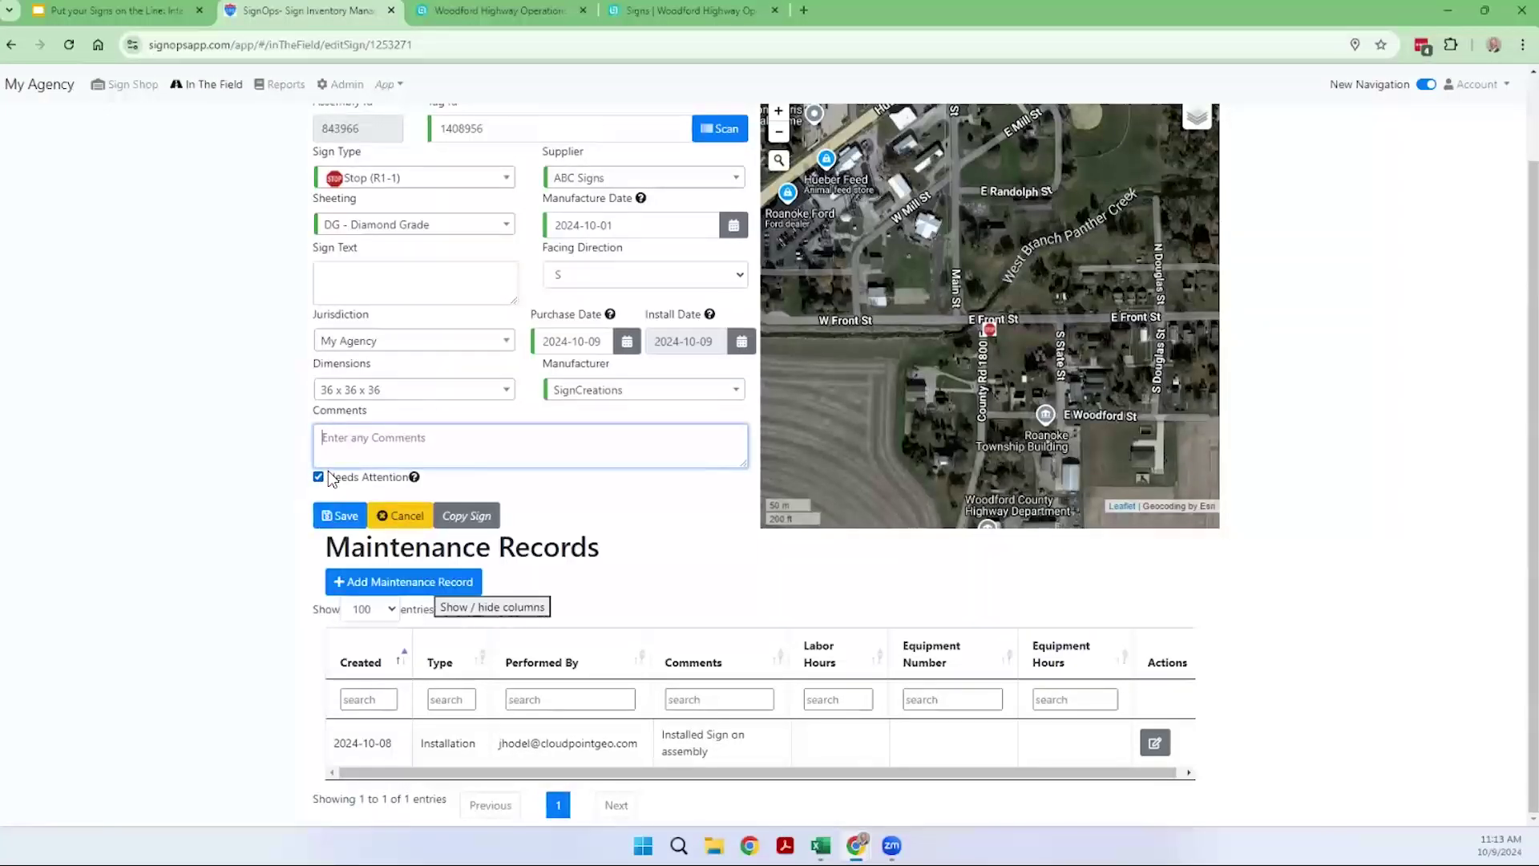
pyautogui.write('Post is broken')
pyautogui.click(337, 516)
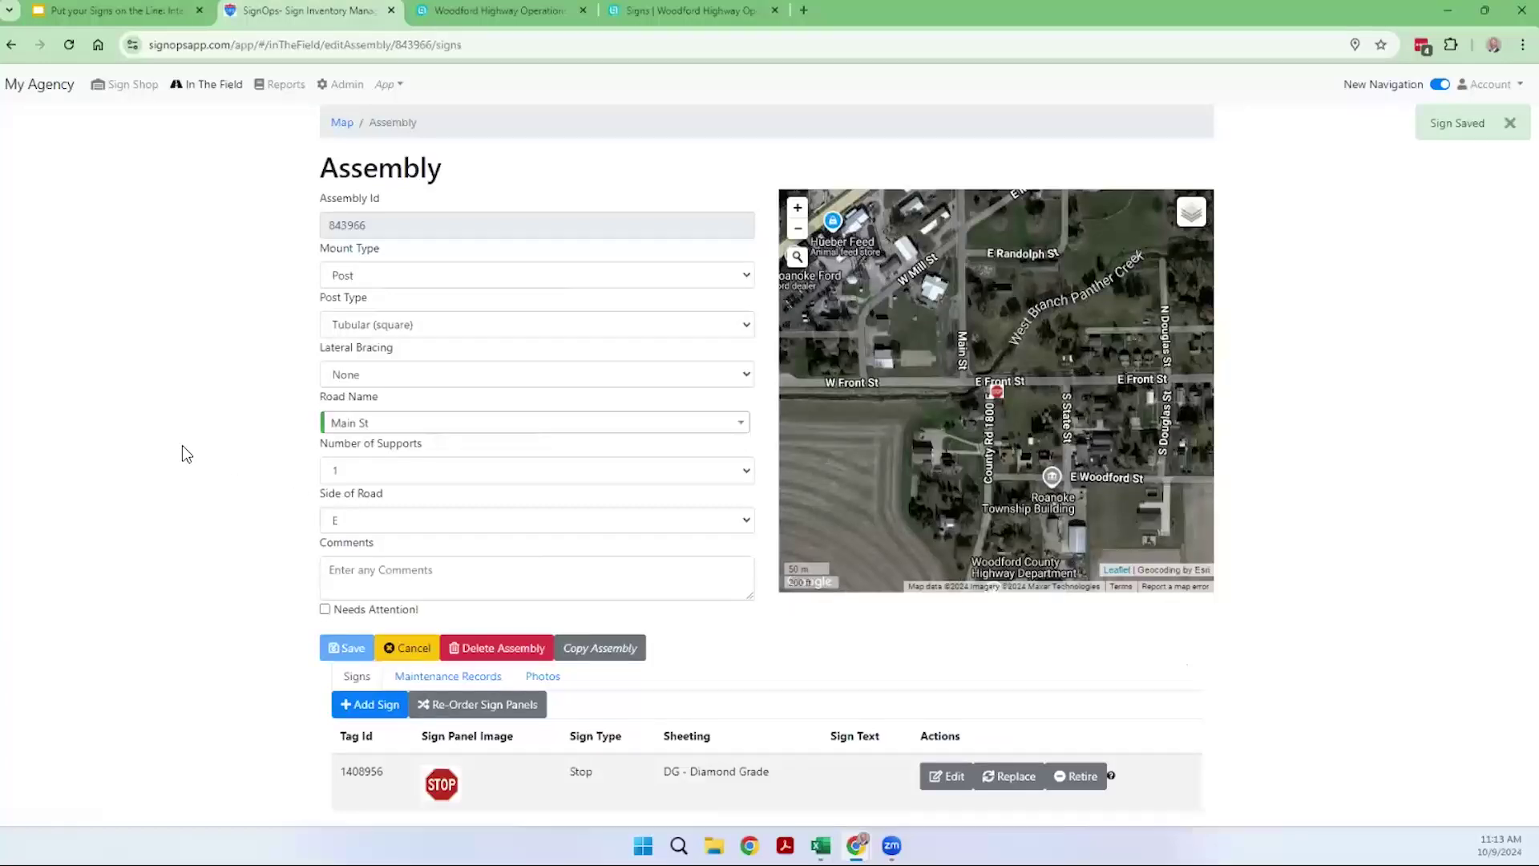
pyautogui.moveTo(996, 392); pyautogui.dragTo(999, 399)
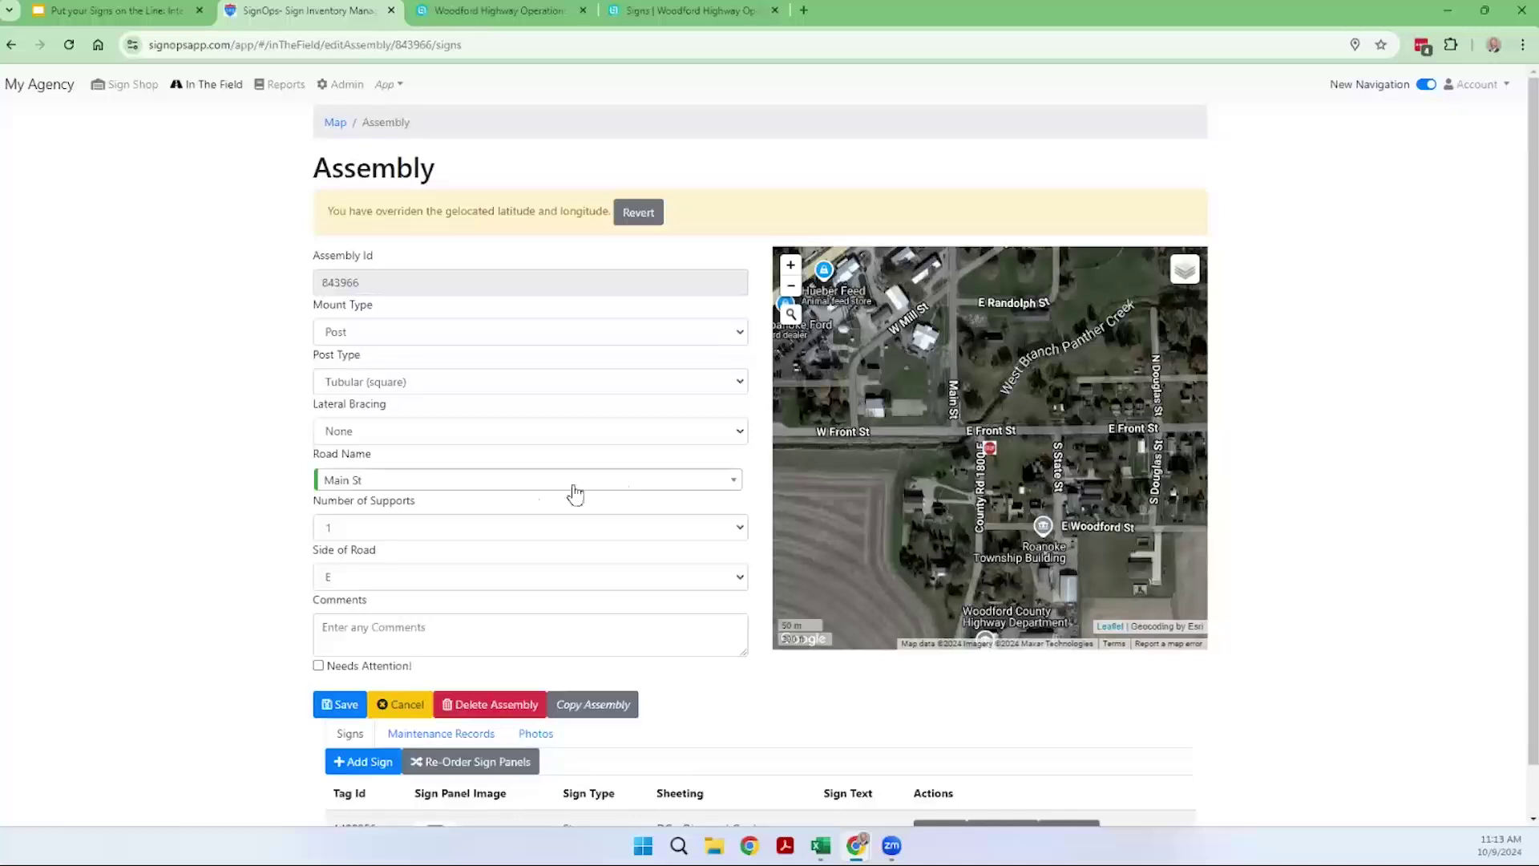
pyautogui.scroll(-1, 268, 589)
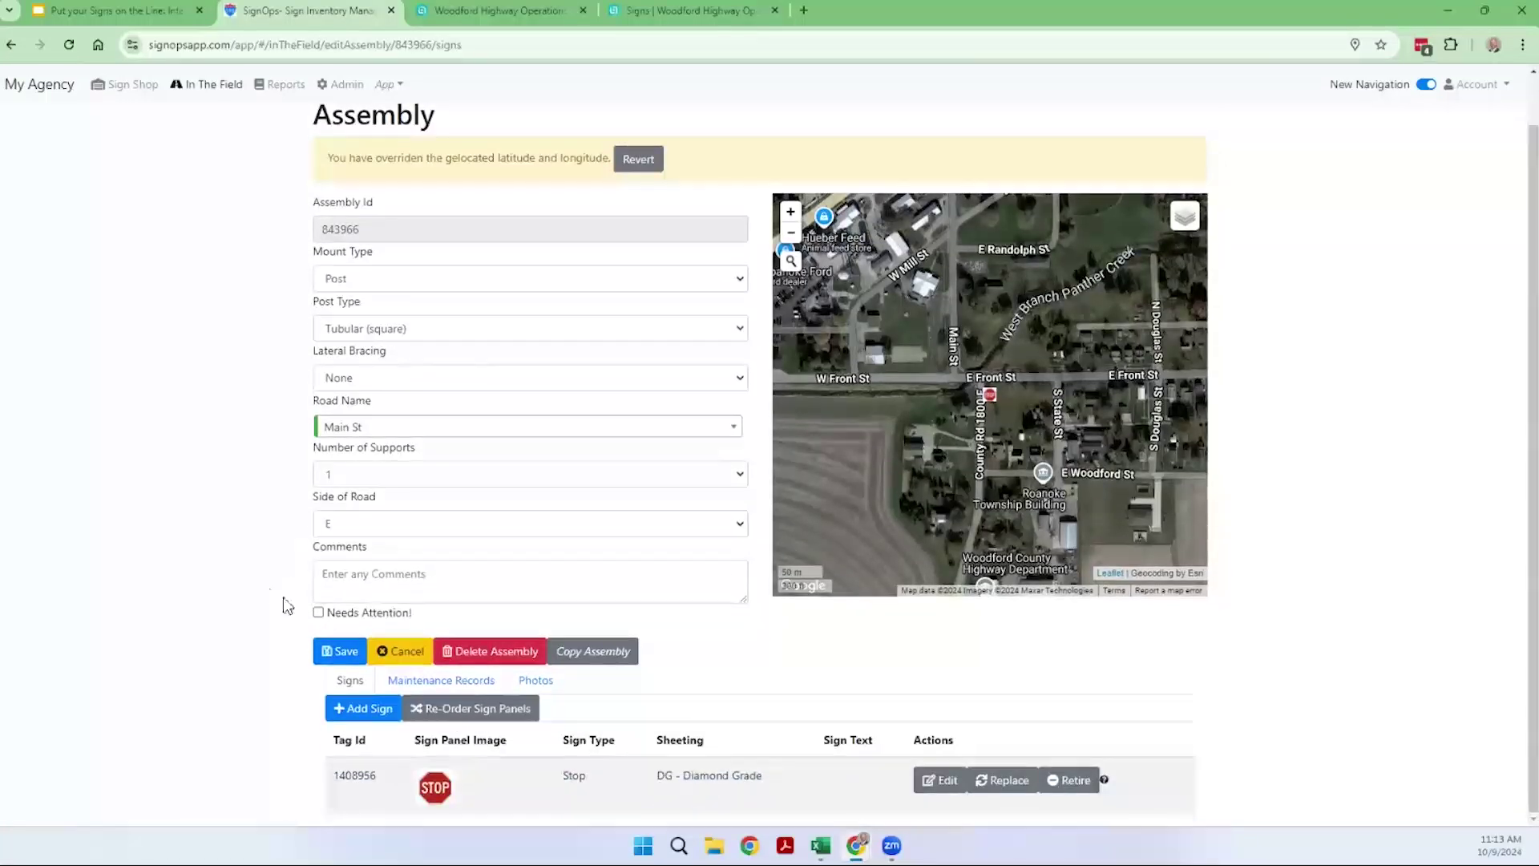
pyautogui.scroll(1, 424, 609)
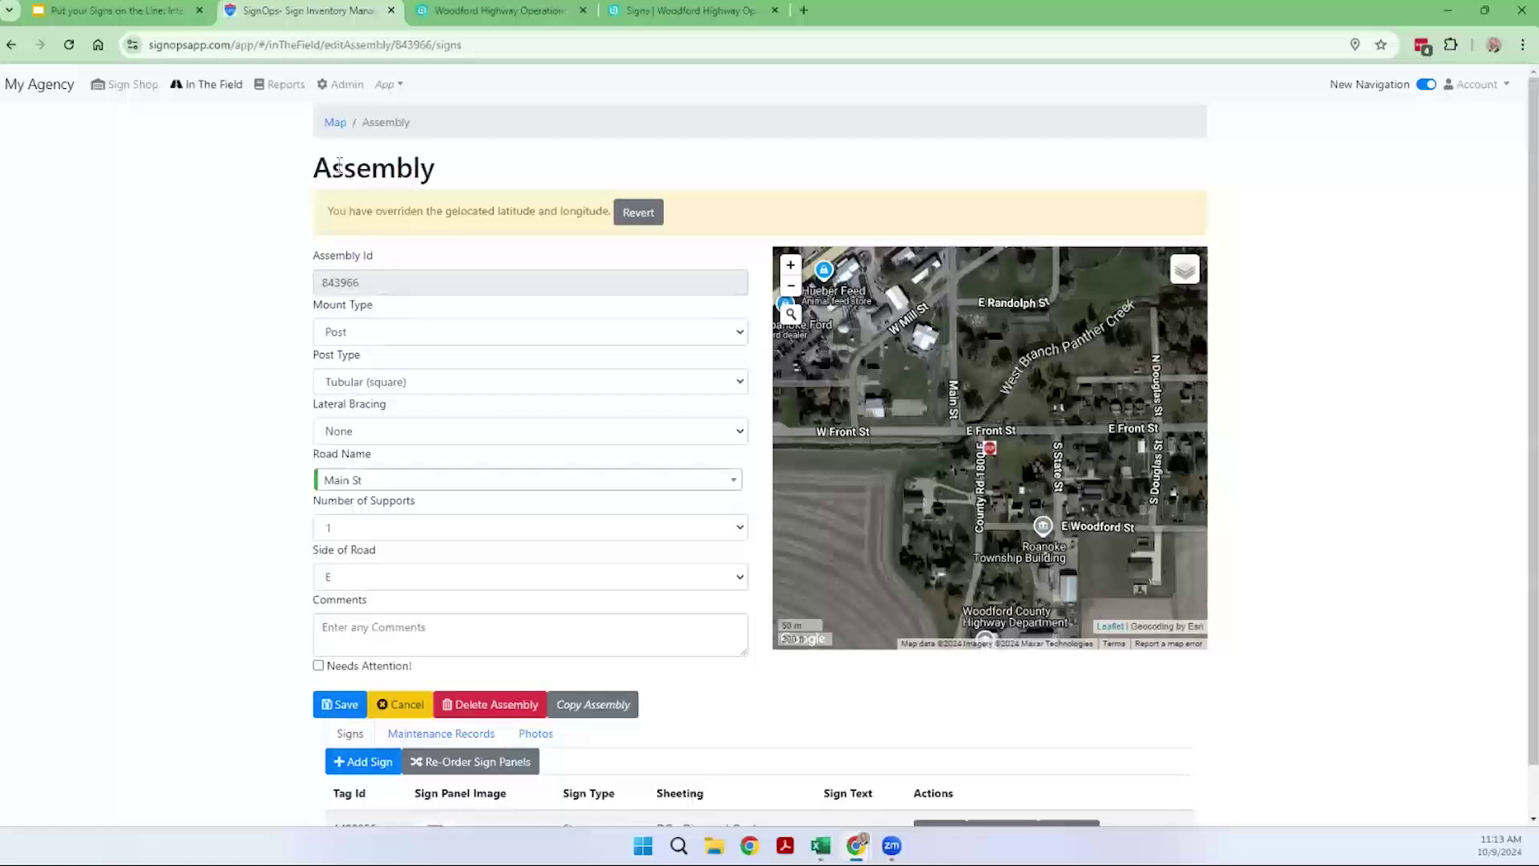
pyautogui.scroll(-1, 468, 542)
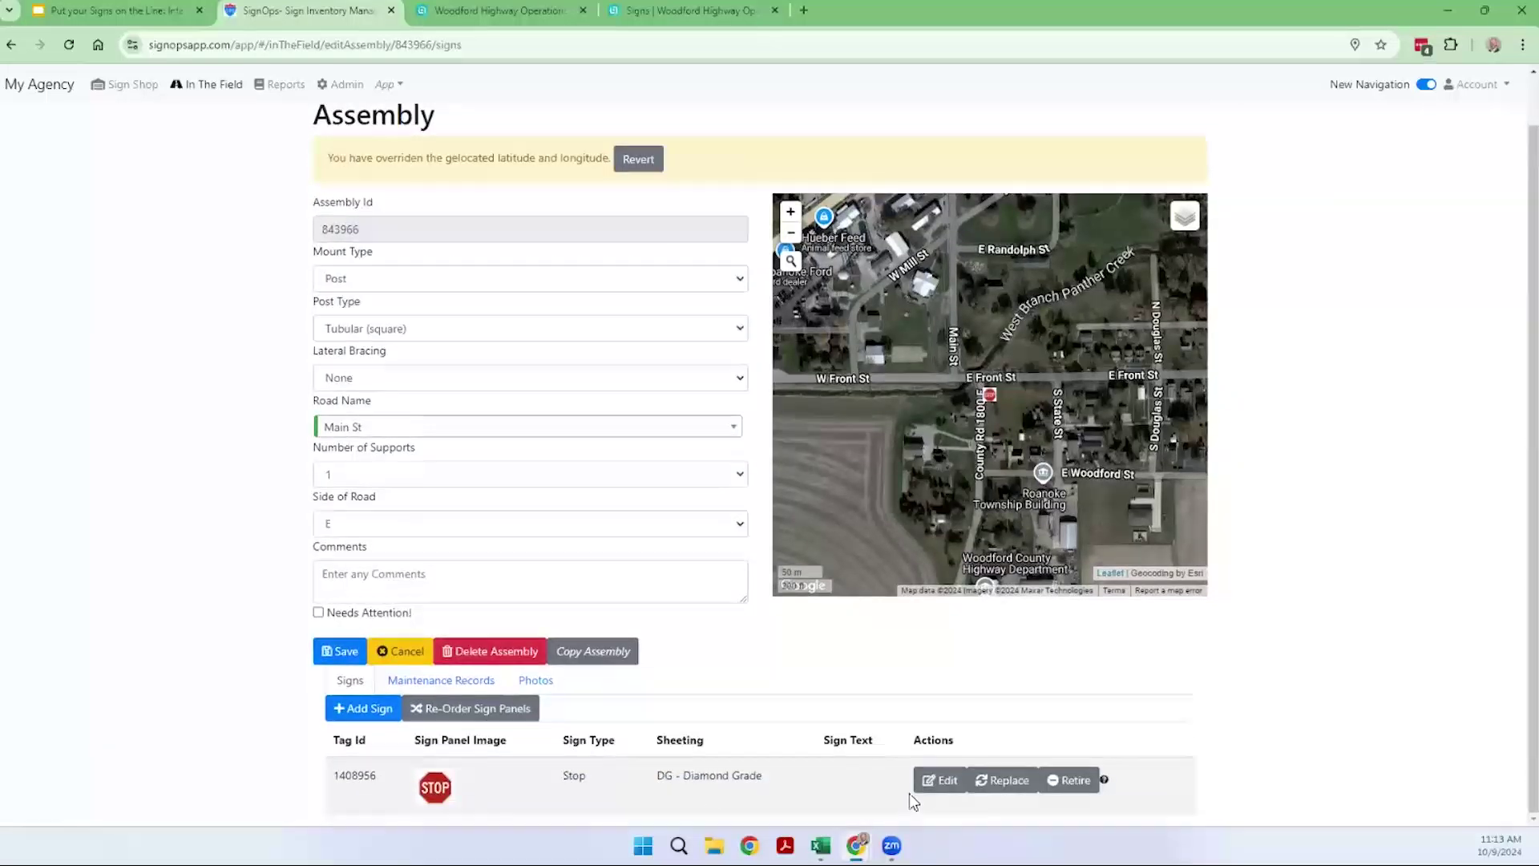
# Reopen the installed stop sign, delete its comment, remove the Needs Attention flag, and save the sign.
pyautogui.click(934, 792)
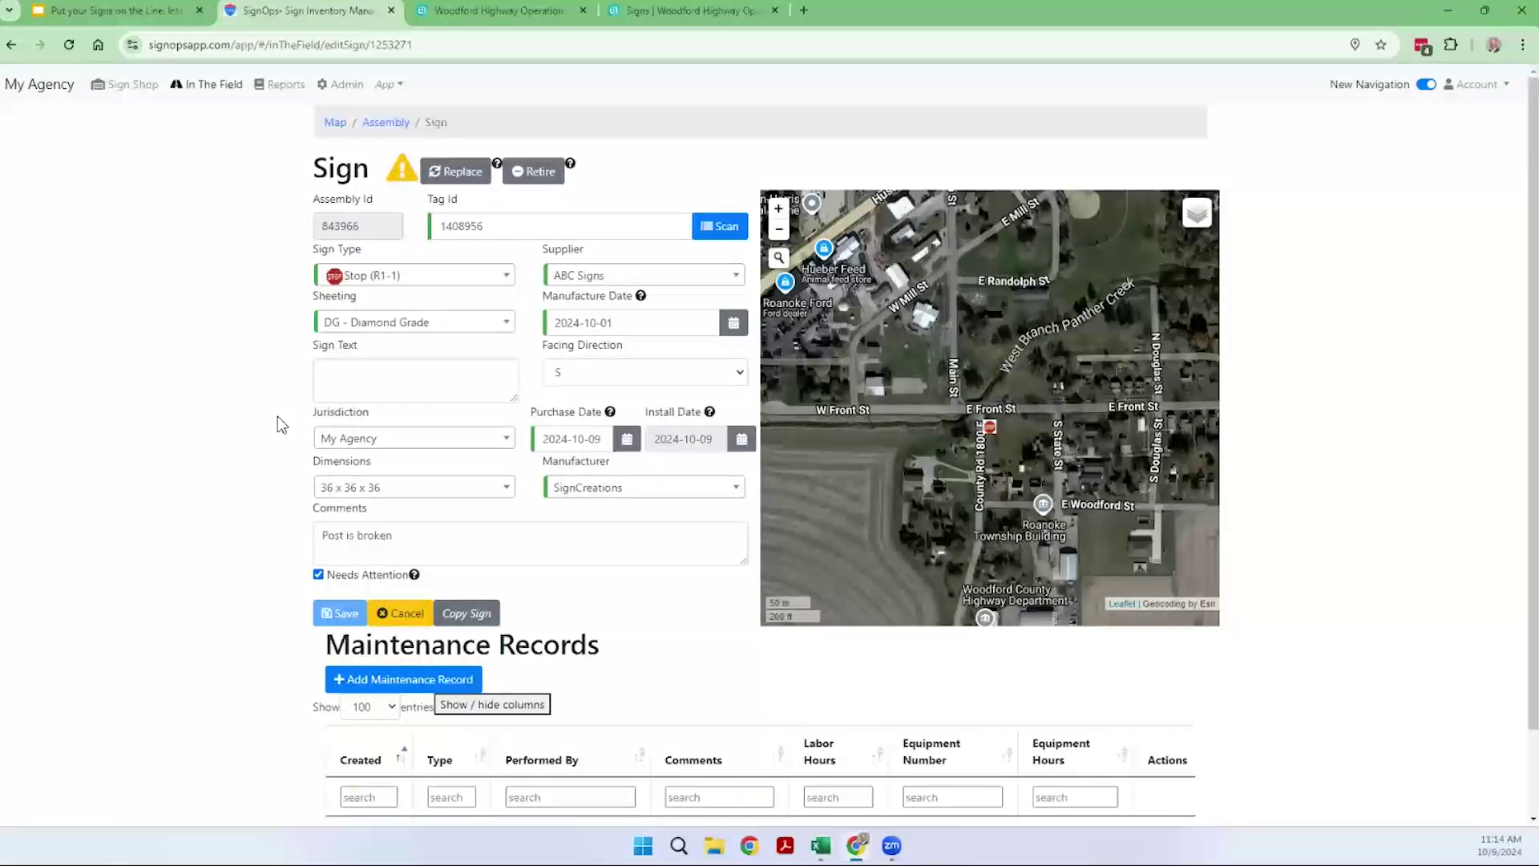
pyautogui.scroll(-1, 223, 488)
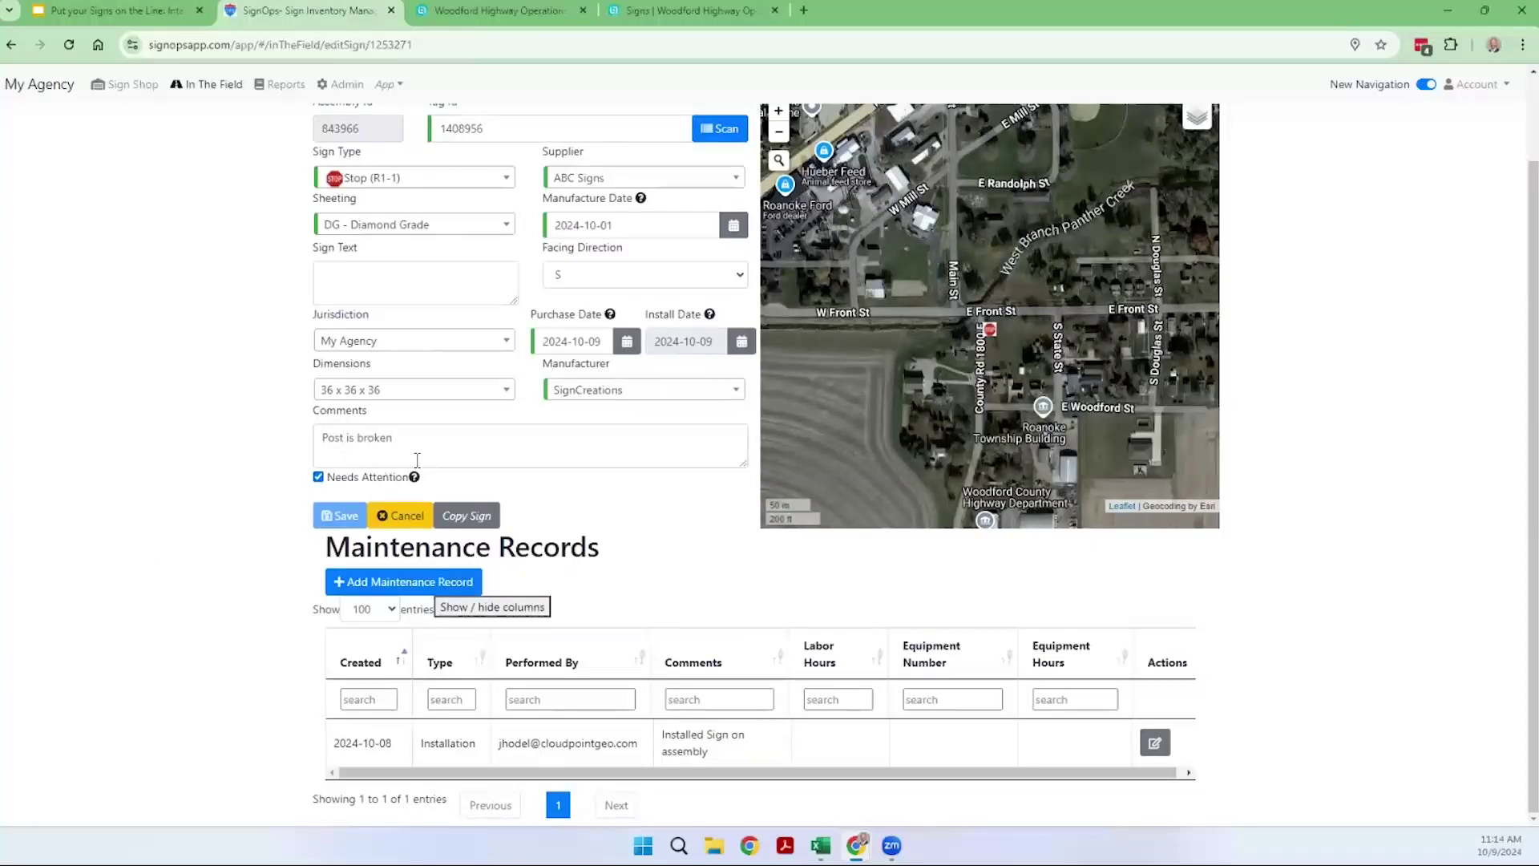
pyautogui.tripleClick(343, 443)
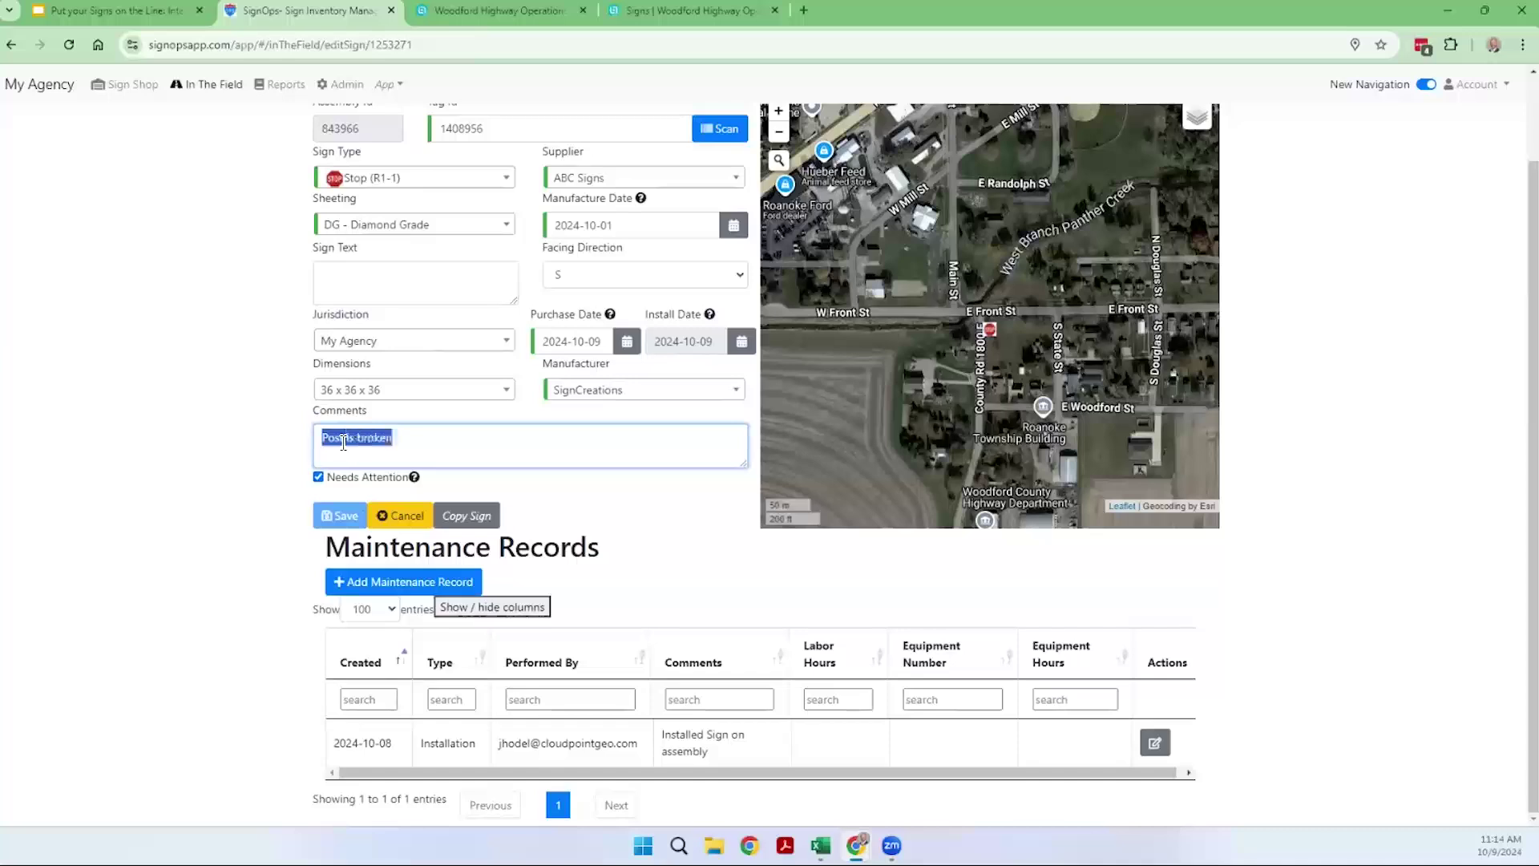
pyautogui.press('BackSpace')
pyautogui.click(318, 477)
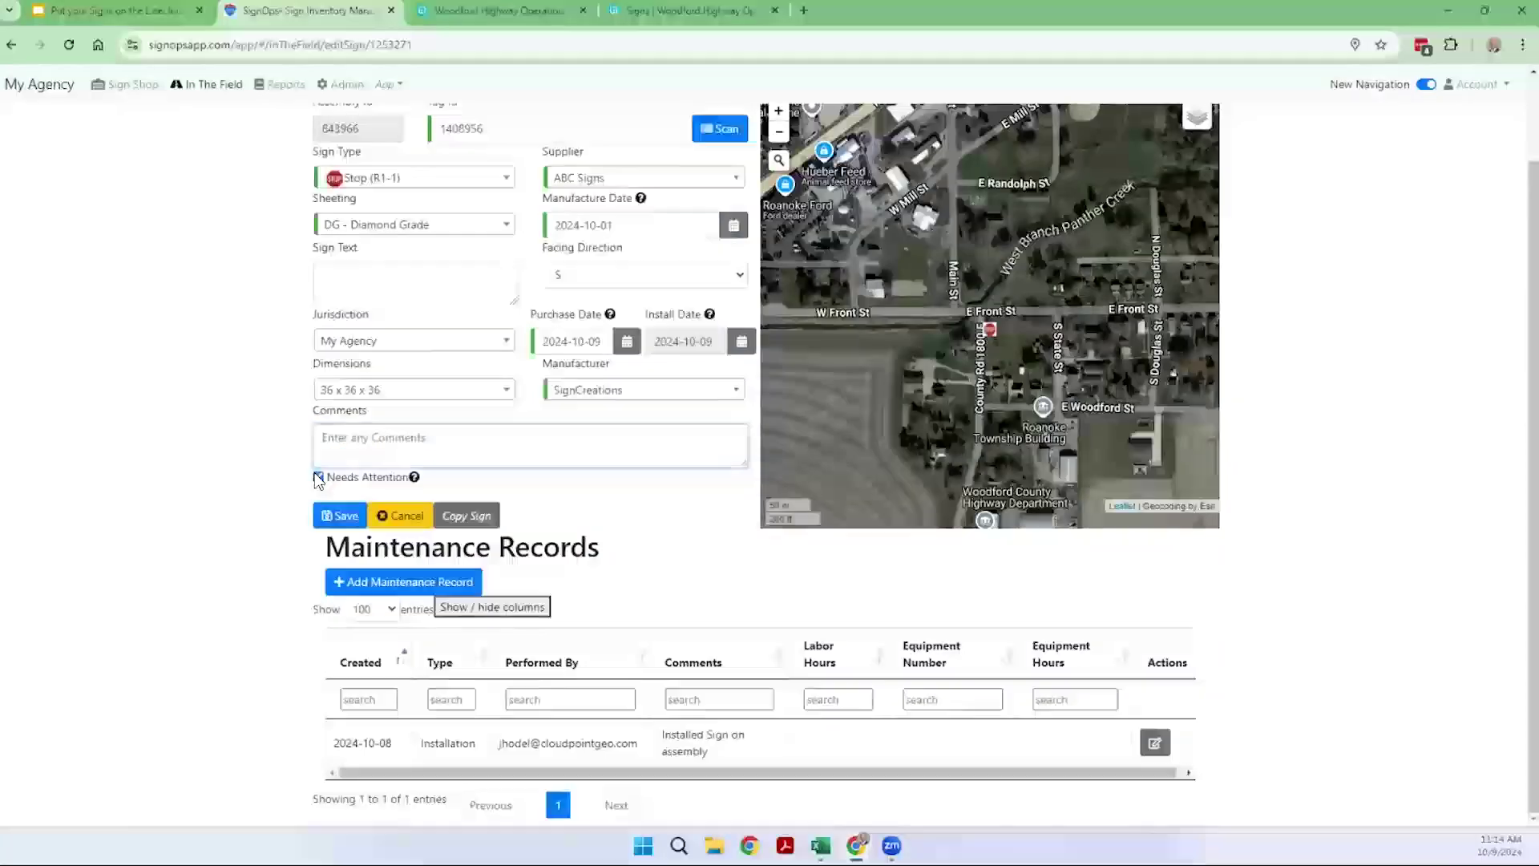
pyautogui.click(335, 517)
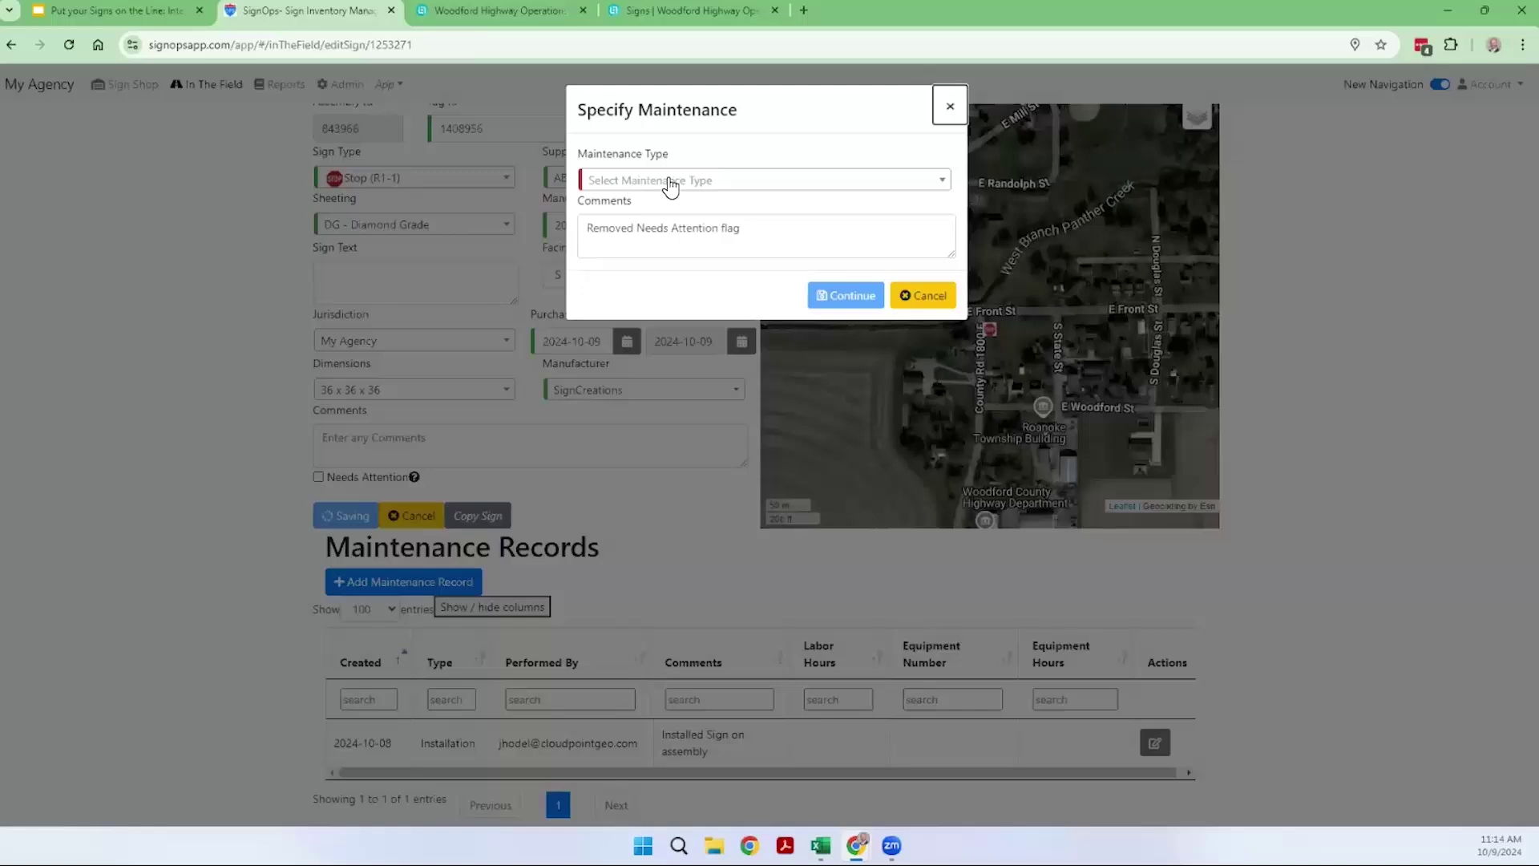
# Specify the maintenance type as Repaired with the comment "Fixed post" and continue saving the sign.
pyautogui.click(671, 183)
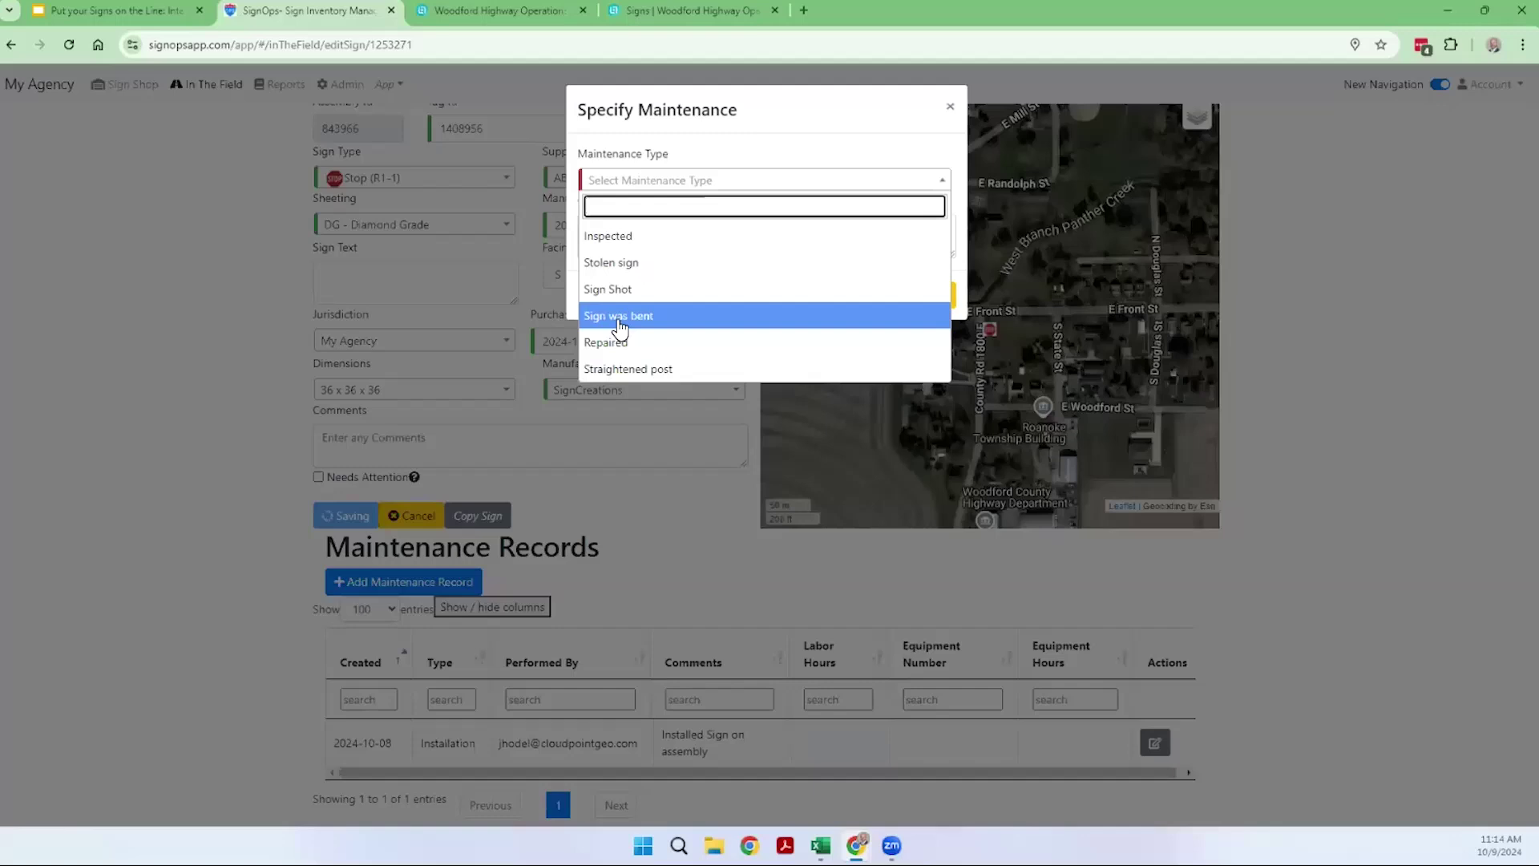
pyautogui.click(609, 344)
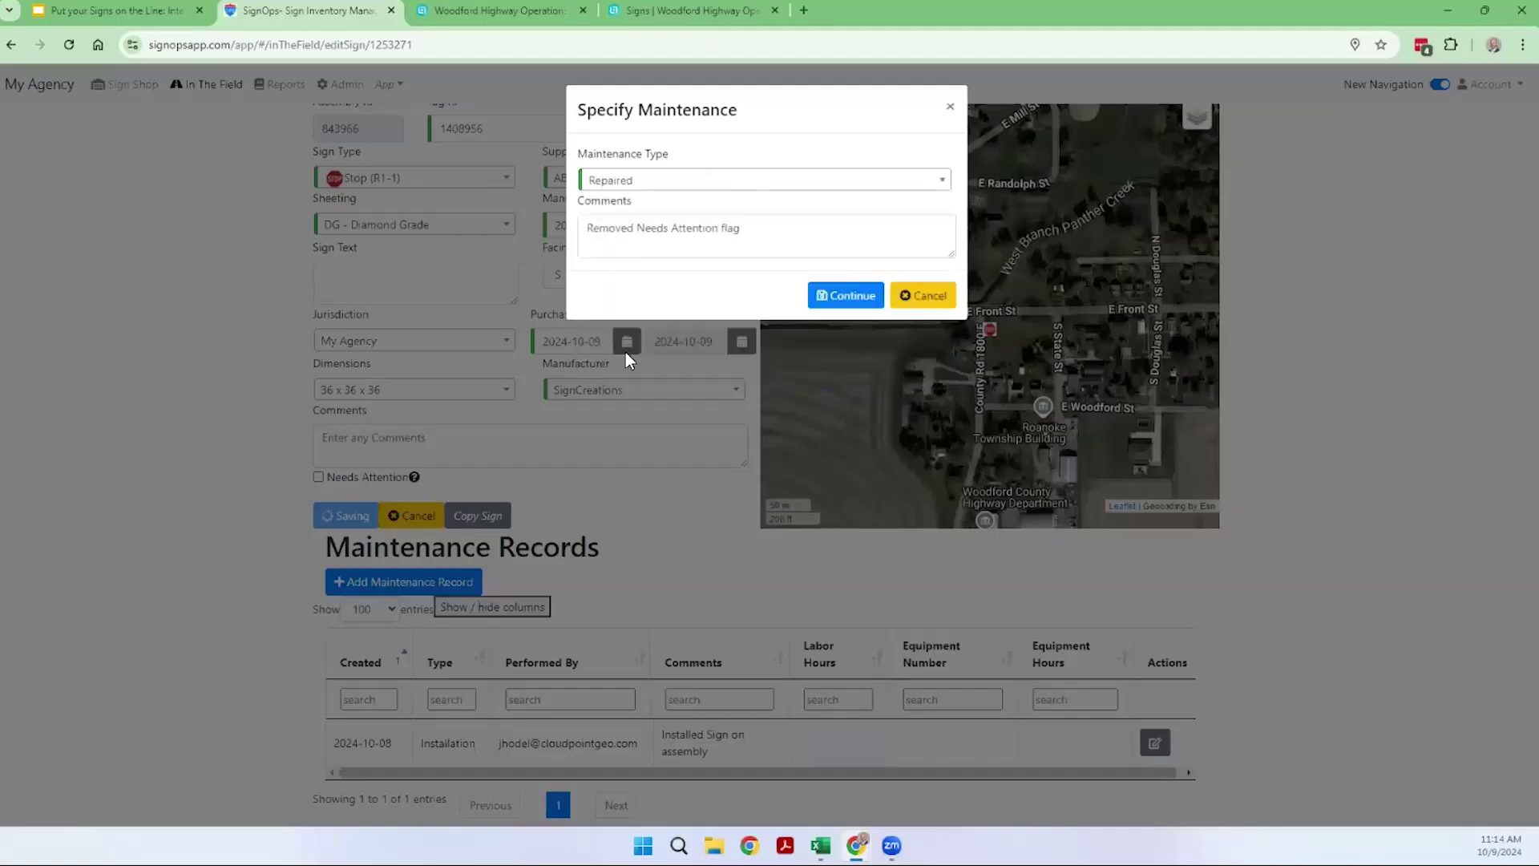
pyautogui.click(643, 241)
pyautogui.tripleClick(646, 227)
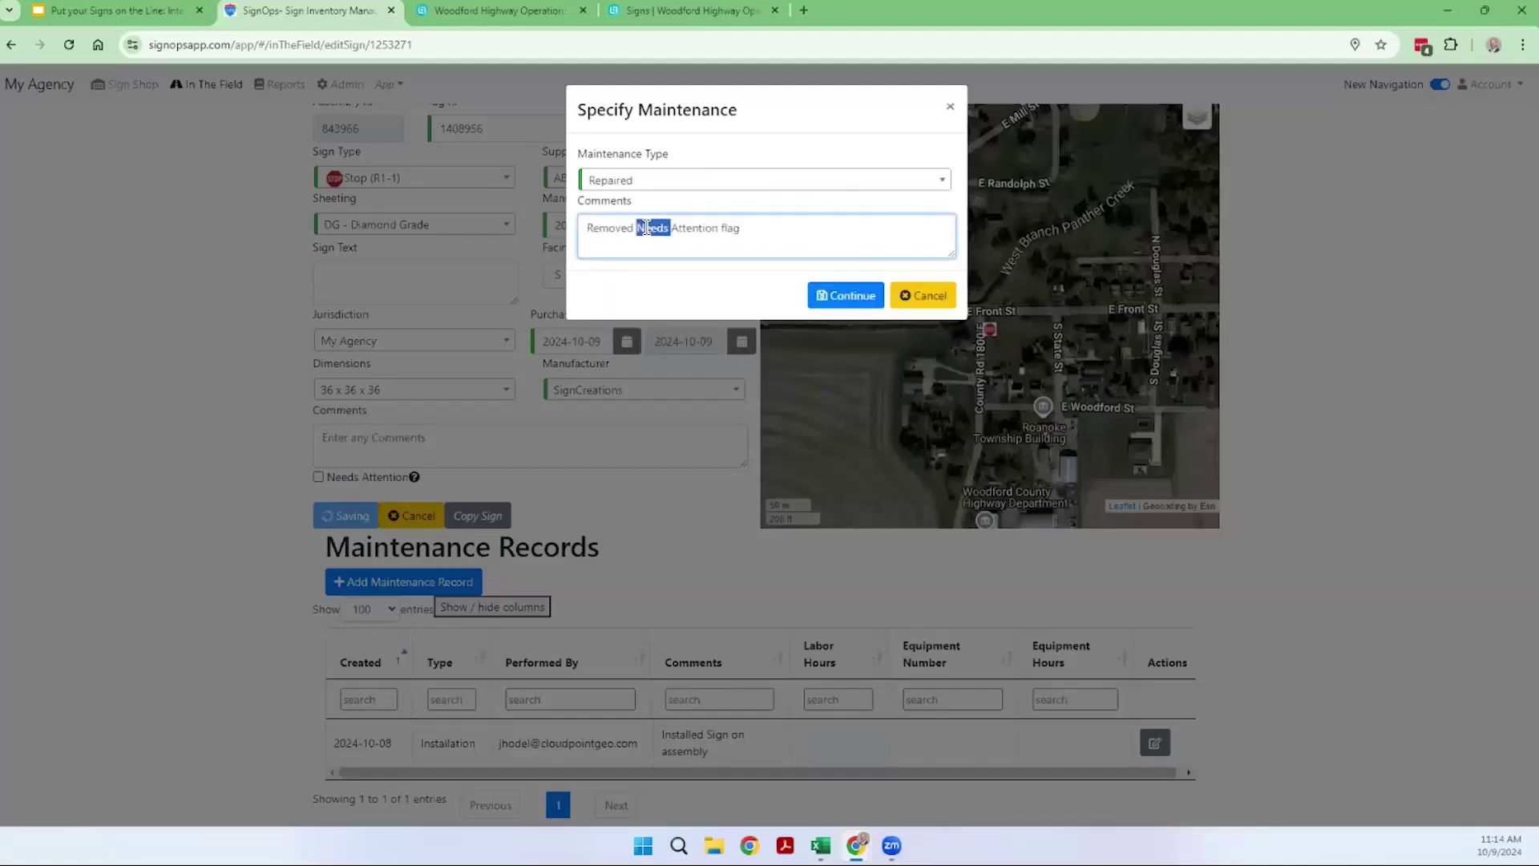
pyautogui.write('Fixed post')
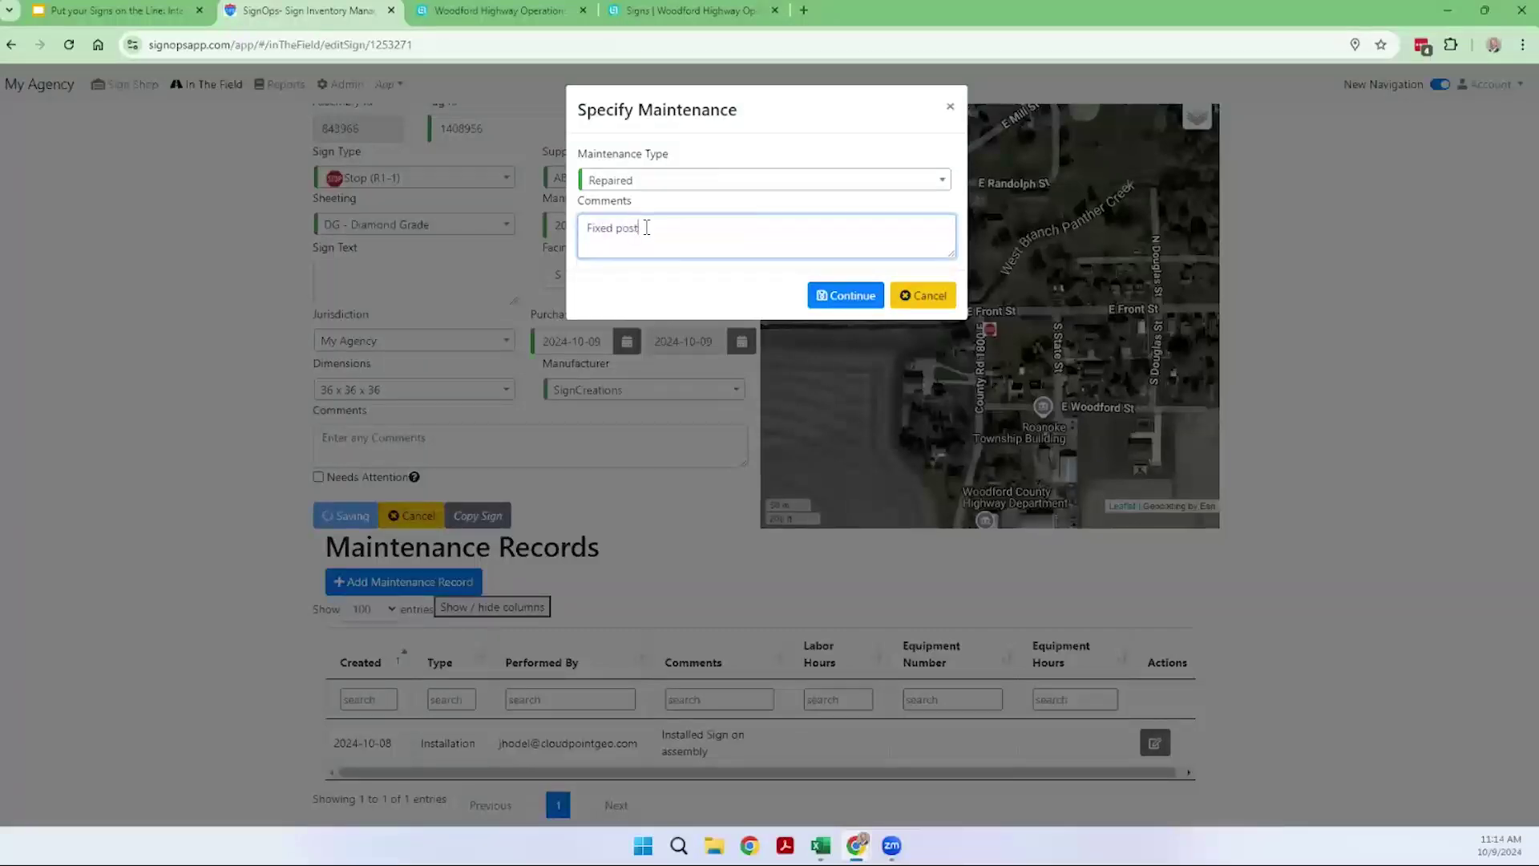
pyautogui.click(821, 295)
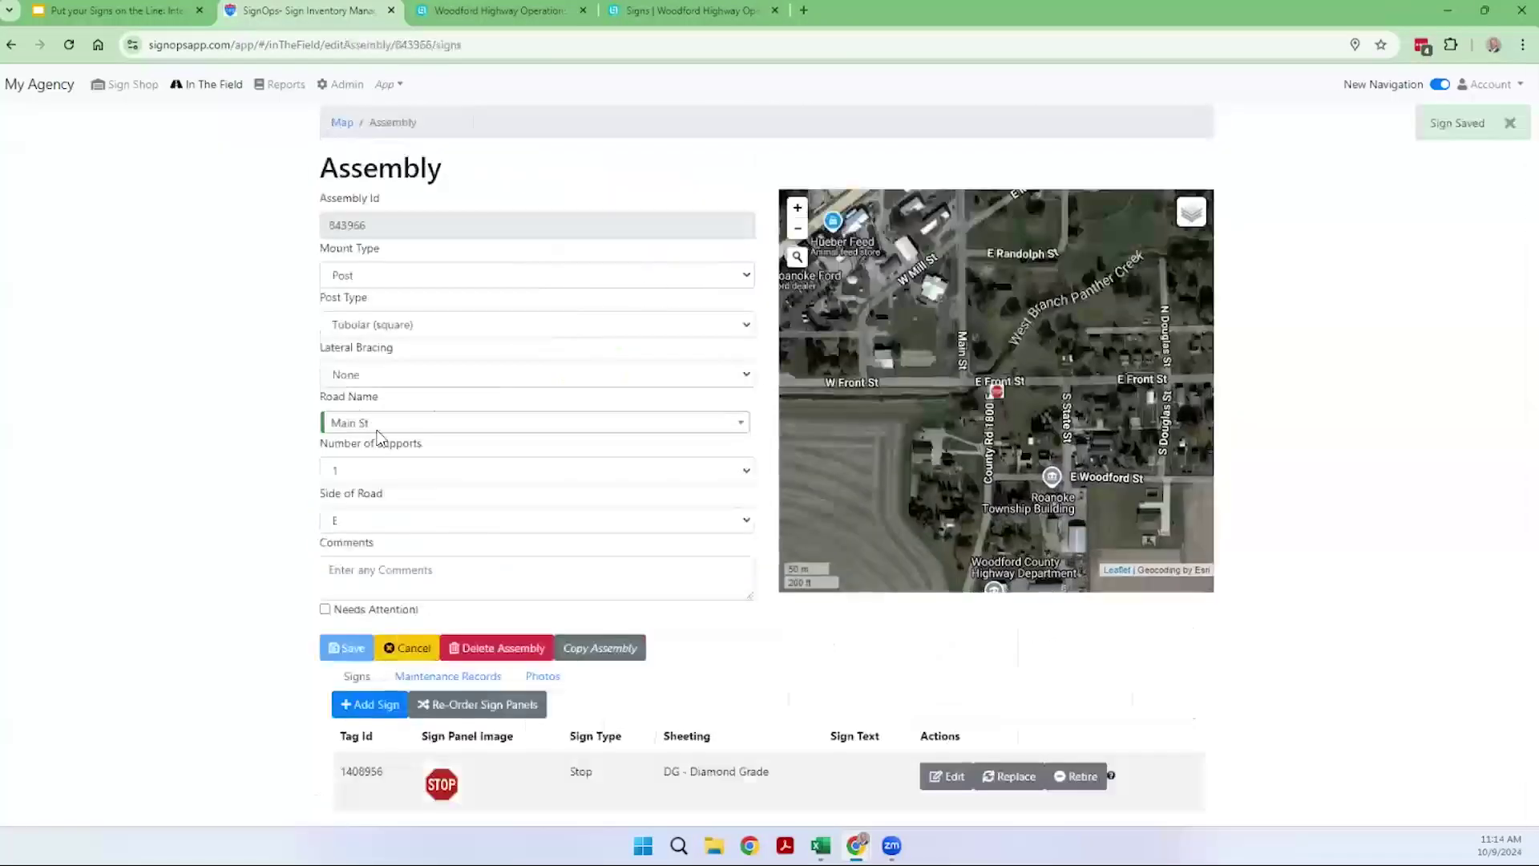
# Open the stop sign on the assembly again and review its maintenance records.
pyautogui.click(949, 776)
pyautogui.scroll(-3, 309, 653)
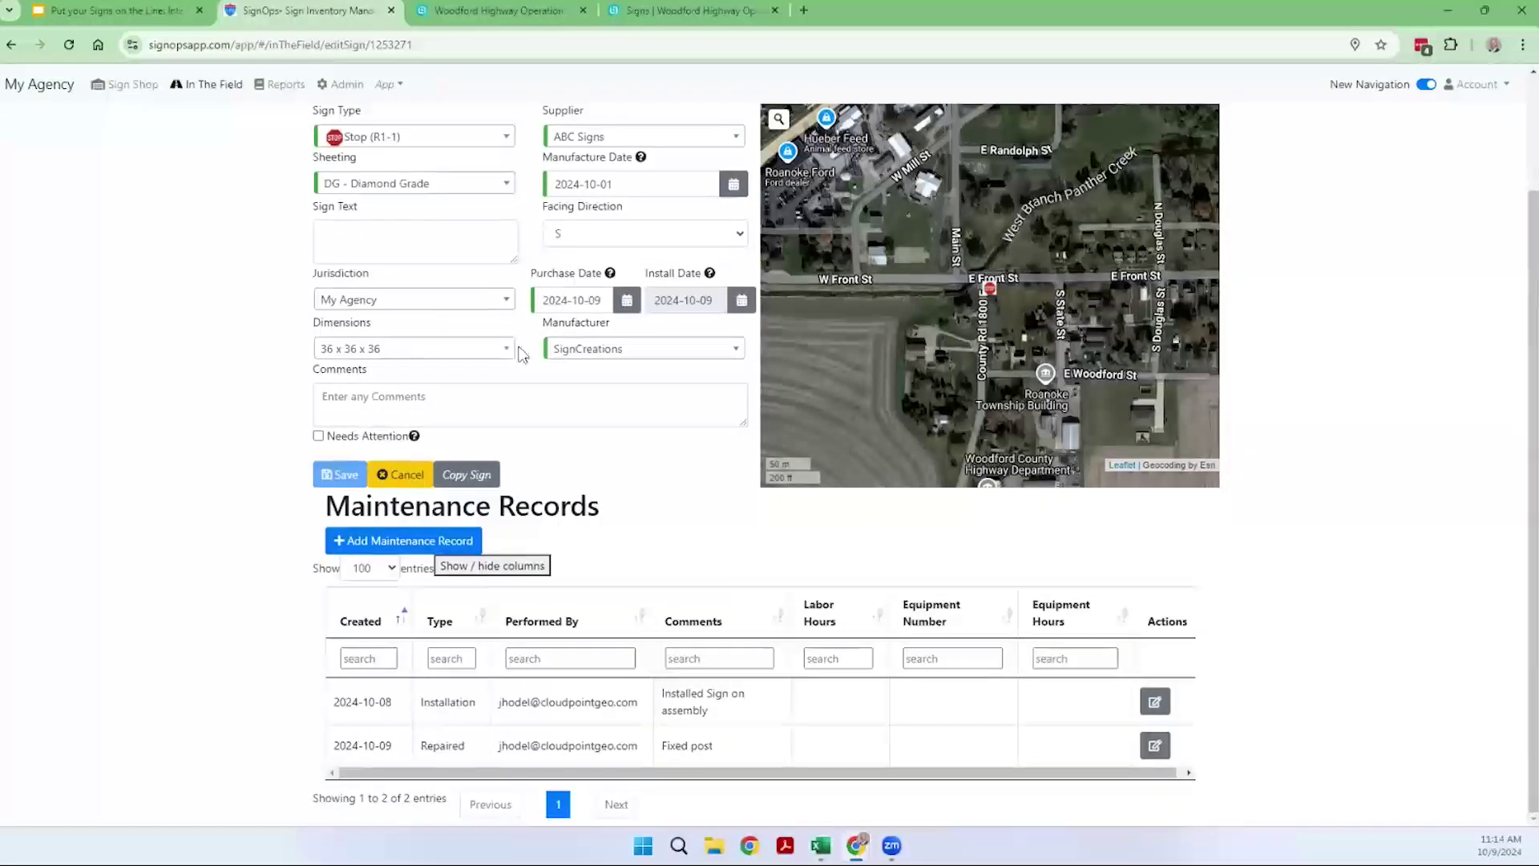
pyautogui.scroll(3, 258, 365)
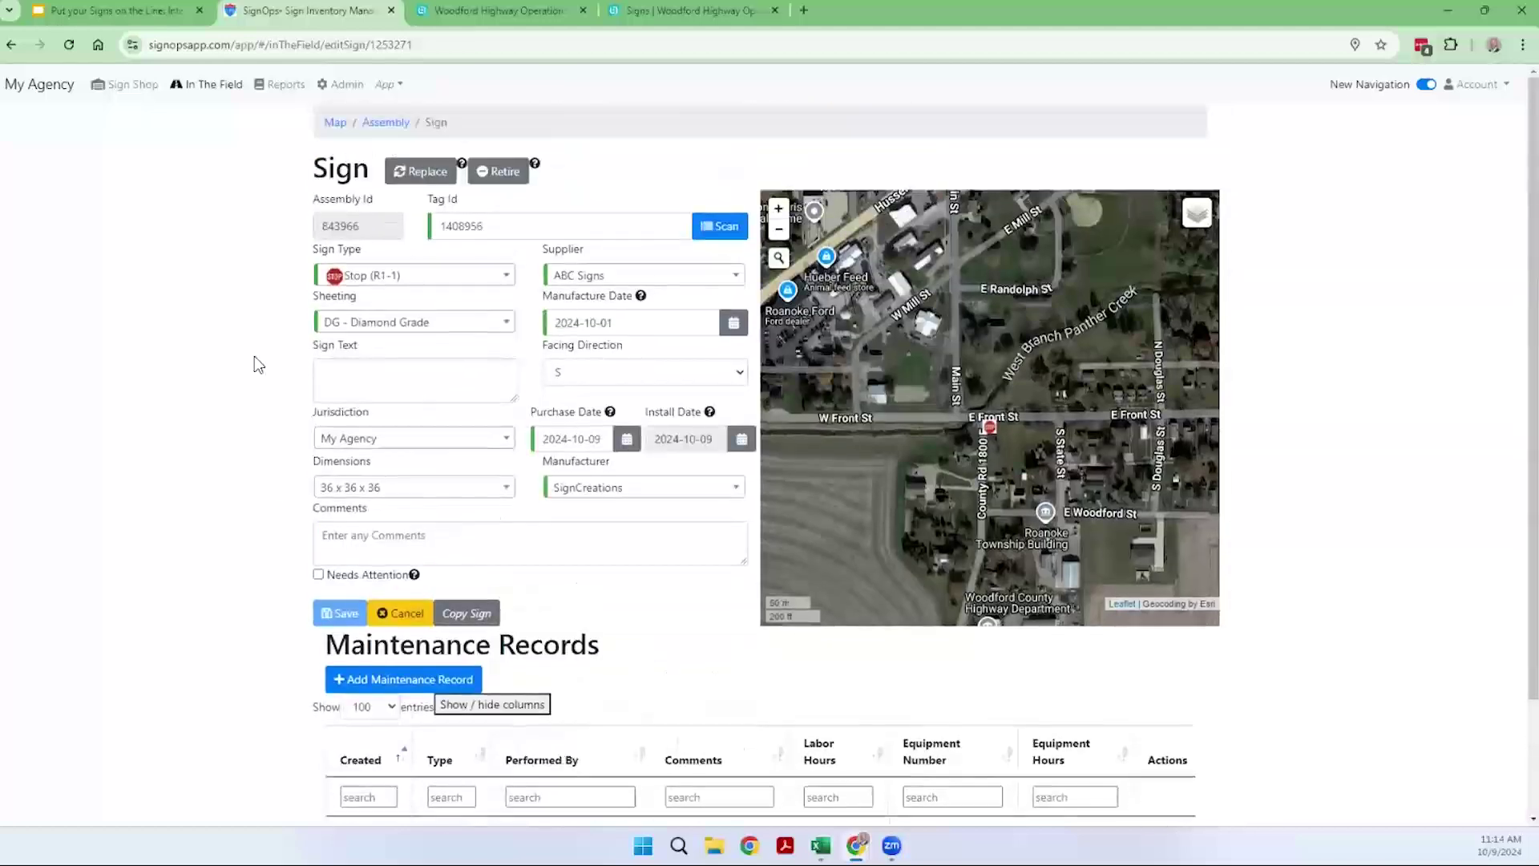
# Return to the field work options and open the map of assemblies that need attention.
pyautogui.click(201, 93)
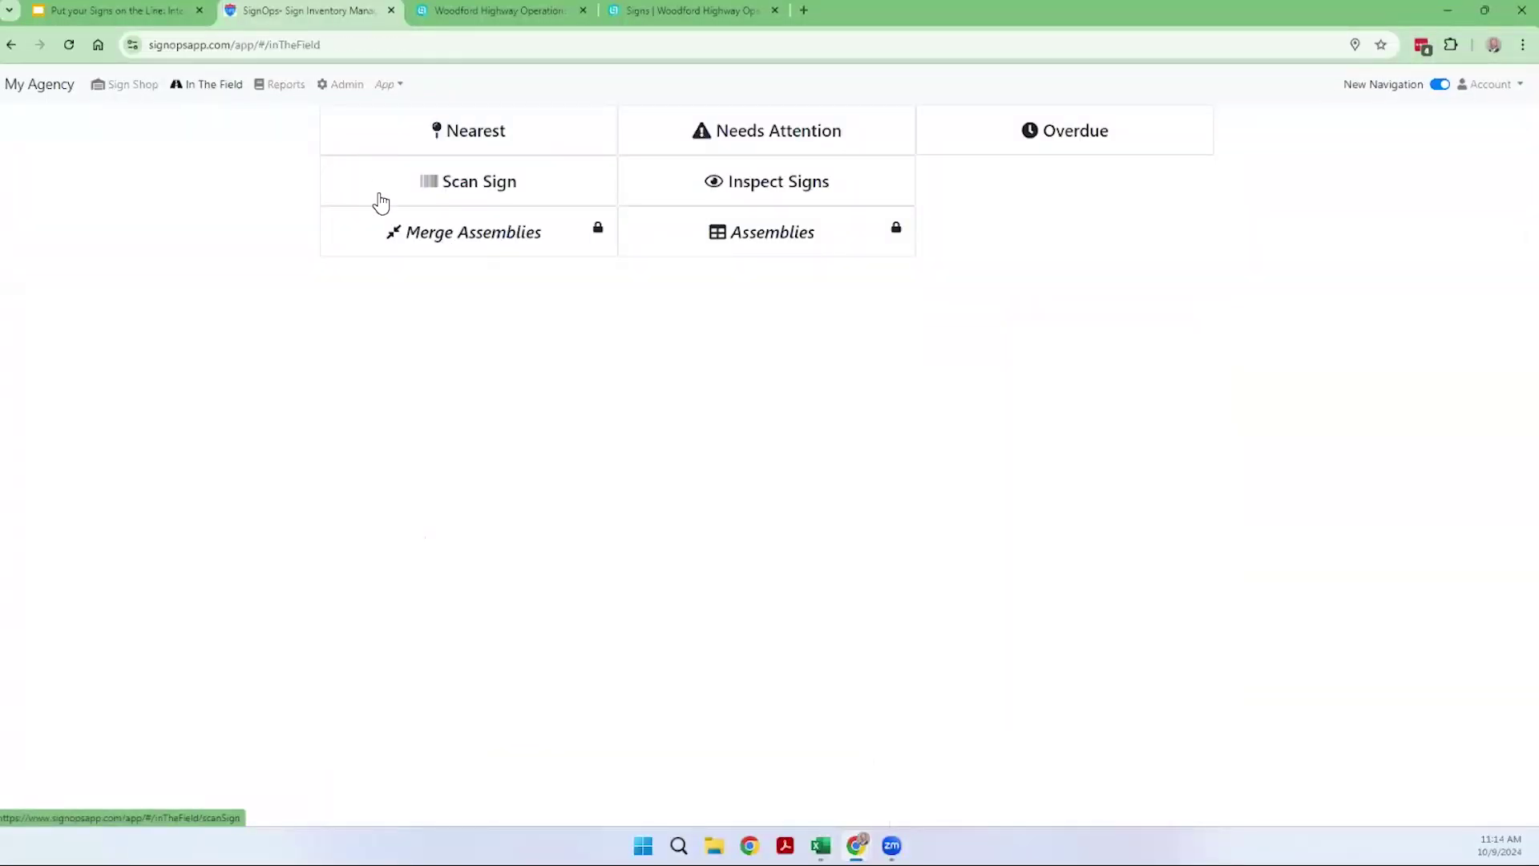
pyautogui.click(719, 143)
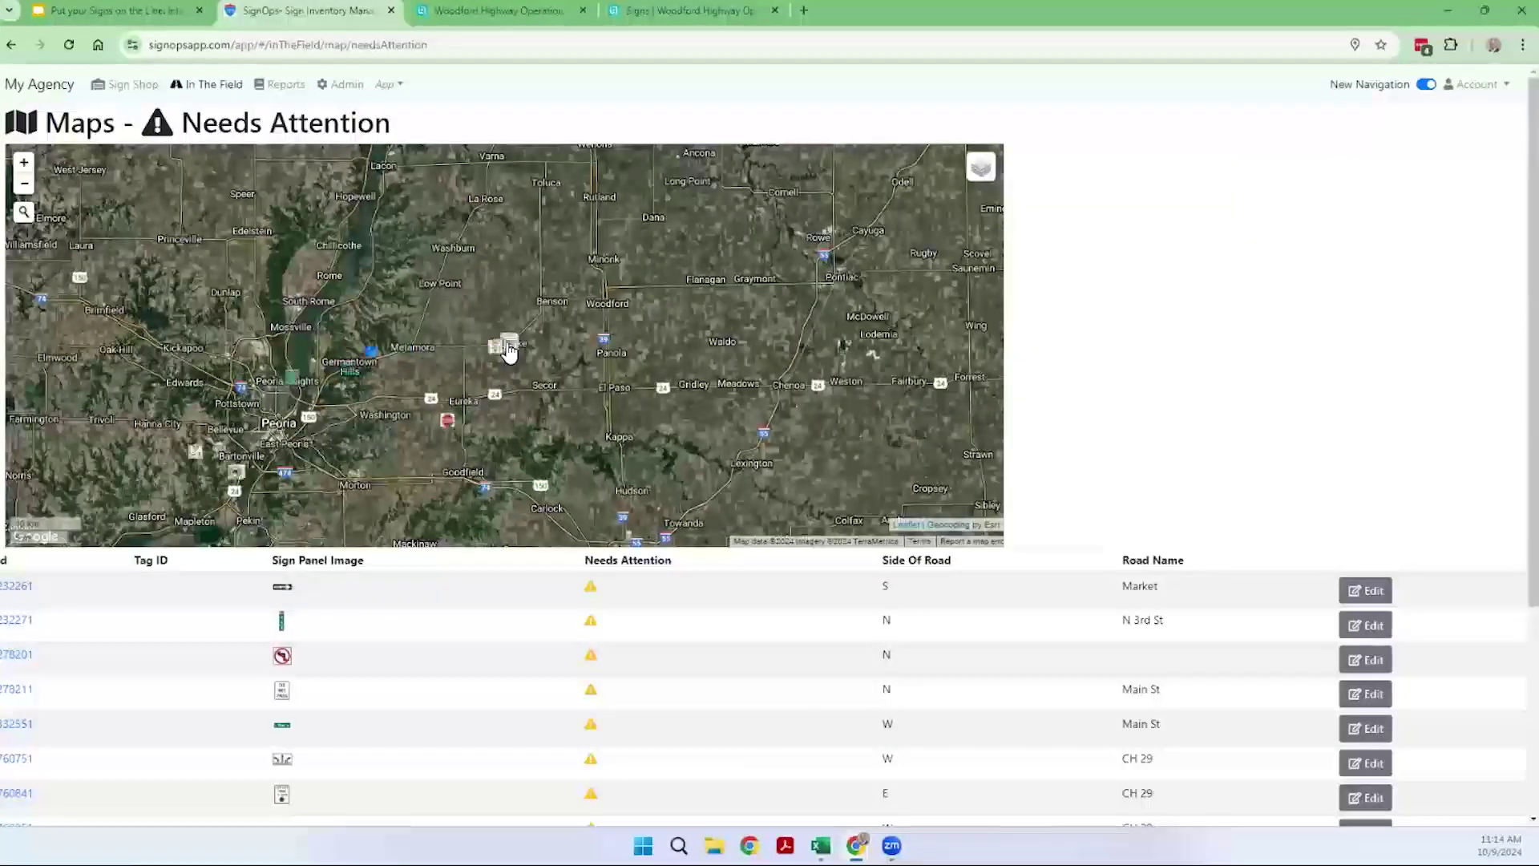
# Open the flagged stop sign near N Main St and Husseman St in Roanoke from the Needs Attention map.
pyautogui.scroll(5, 497, 353)
pyautogui.scroll(2, 700, 332)
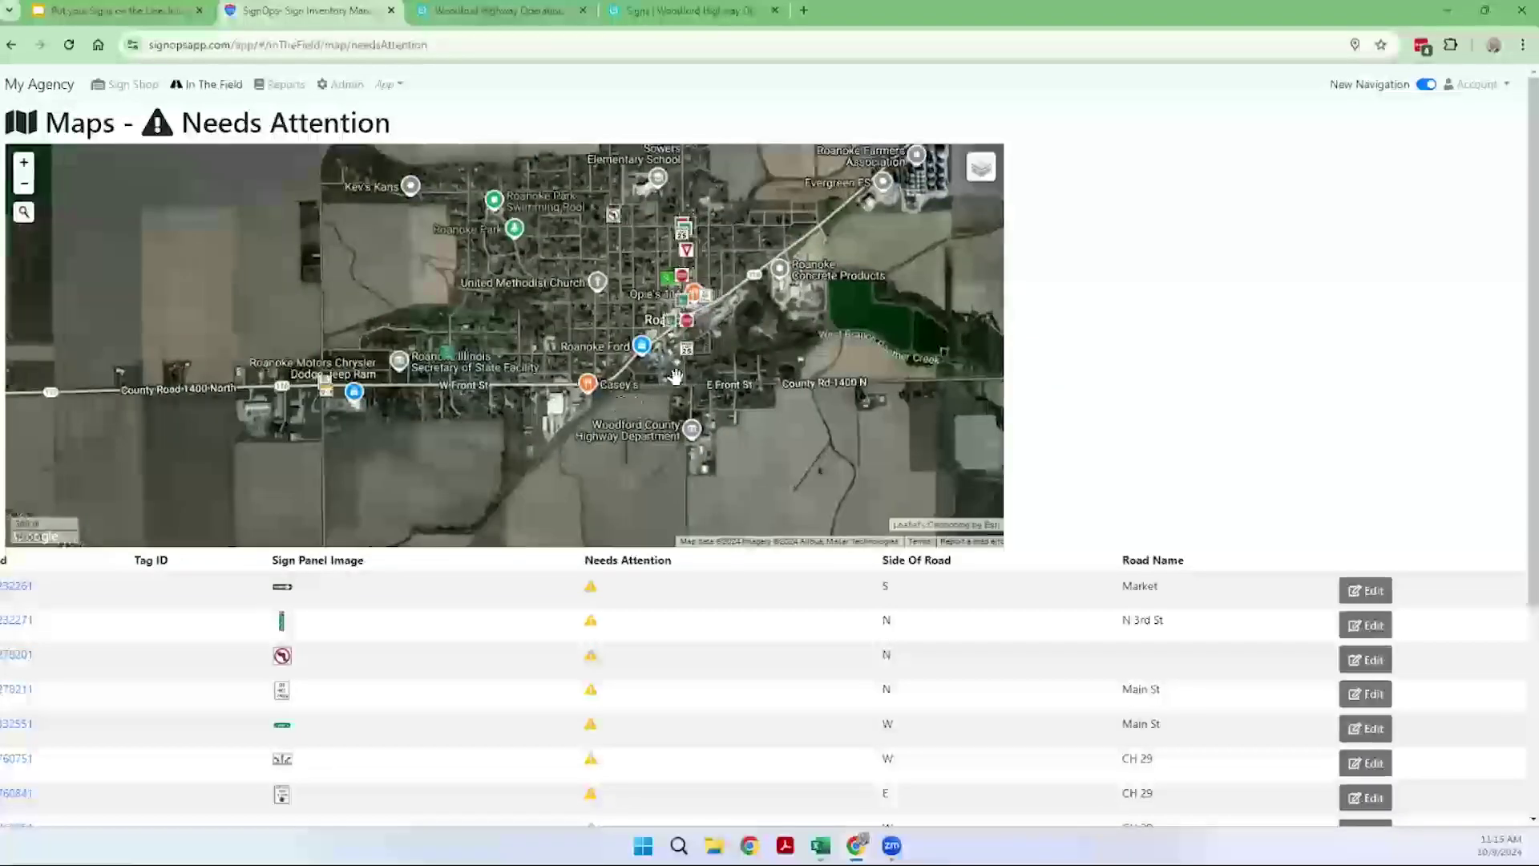
pyautogui.scroll(3, 700, 332)
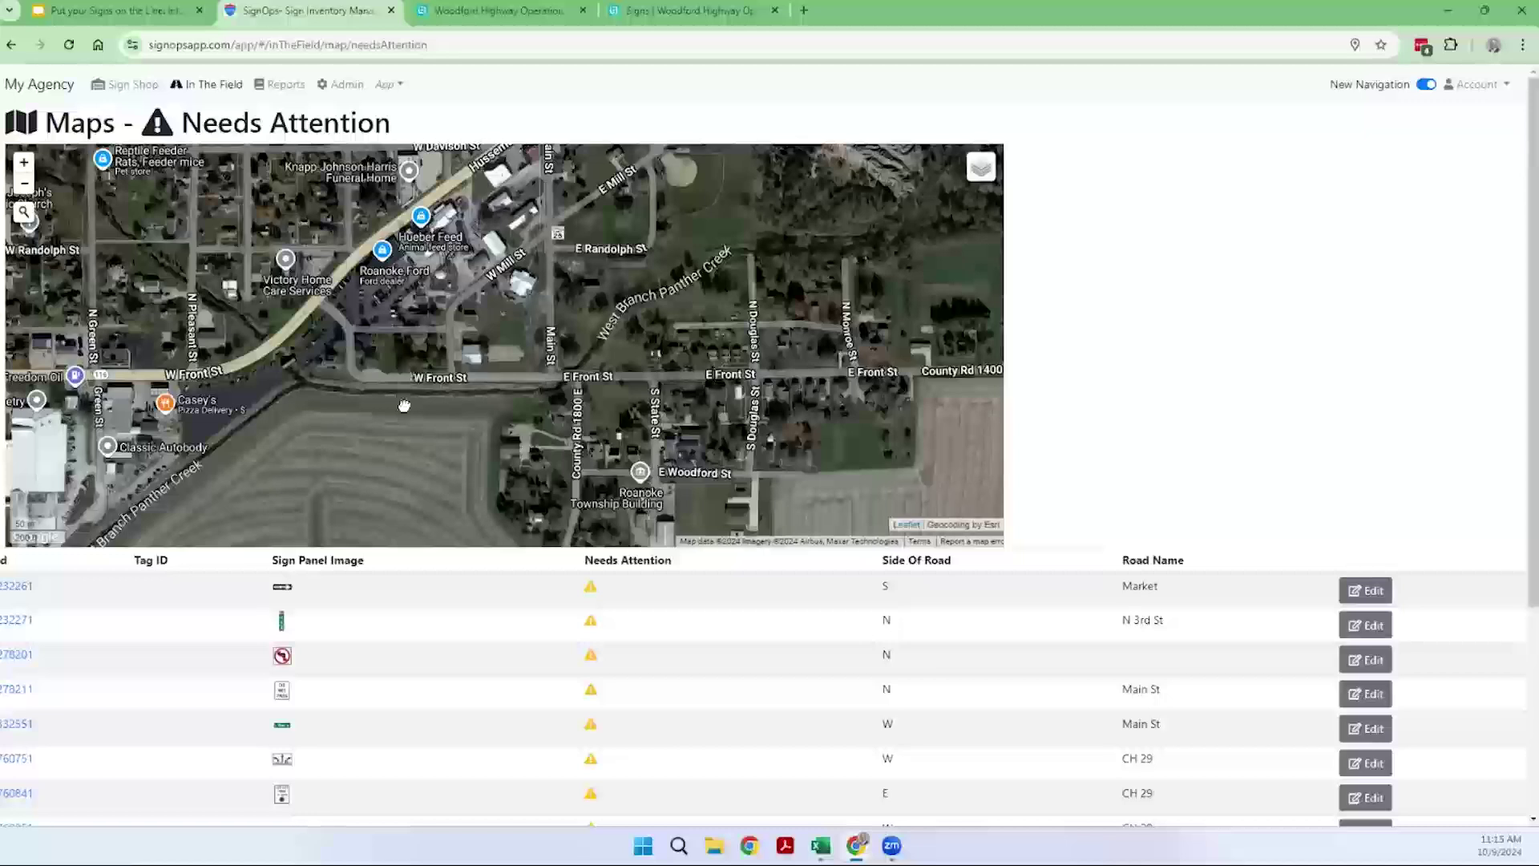
pyautogui.moveTo(402, 406); pyautogui.dragTo(333, 551)
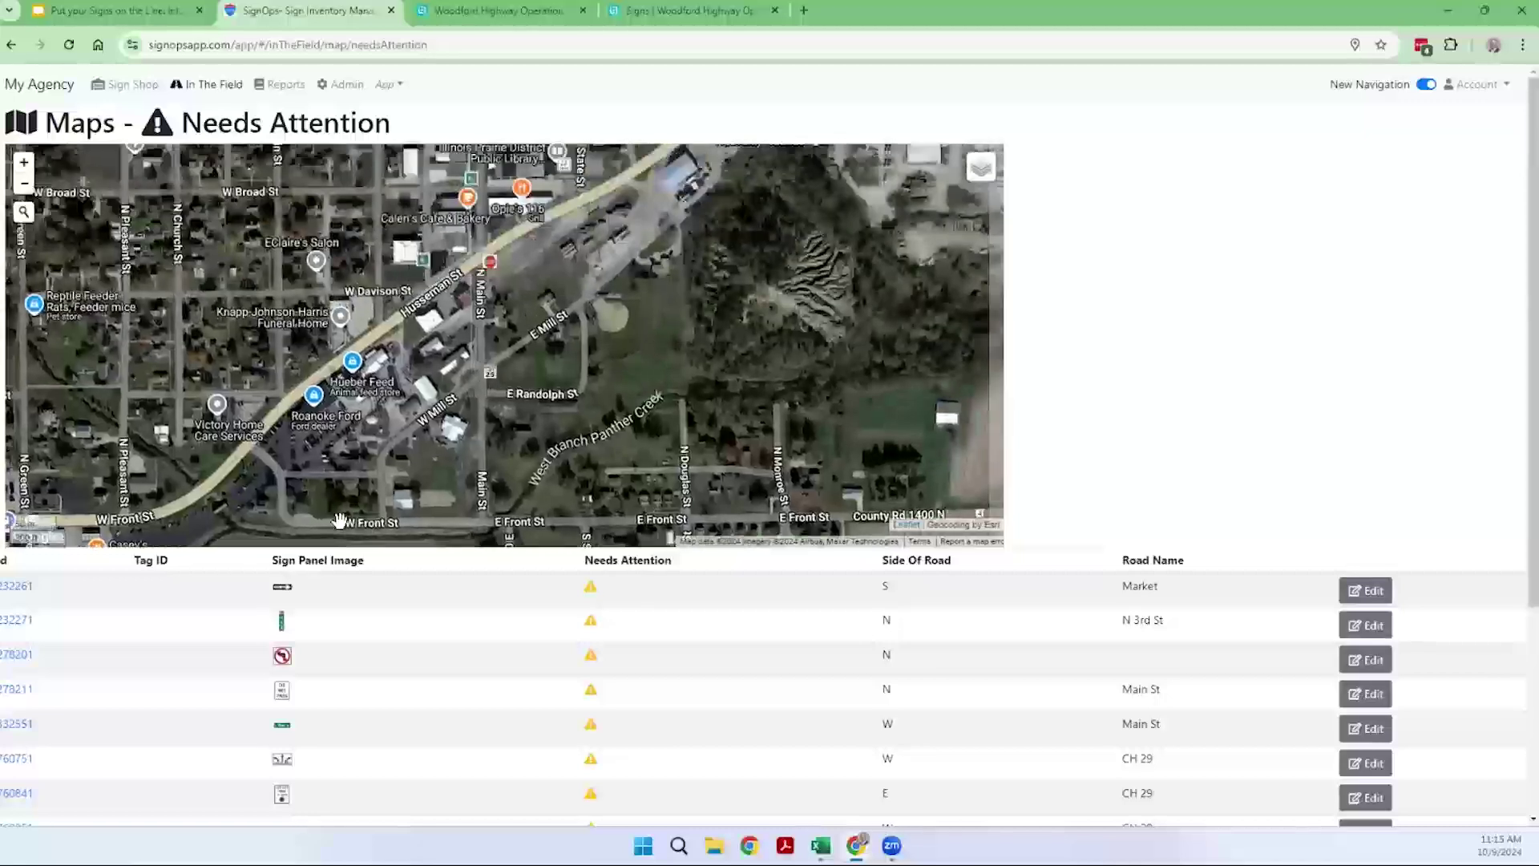
pyautogui.click(490, 265)
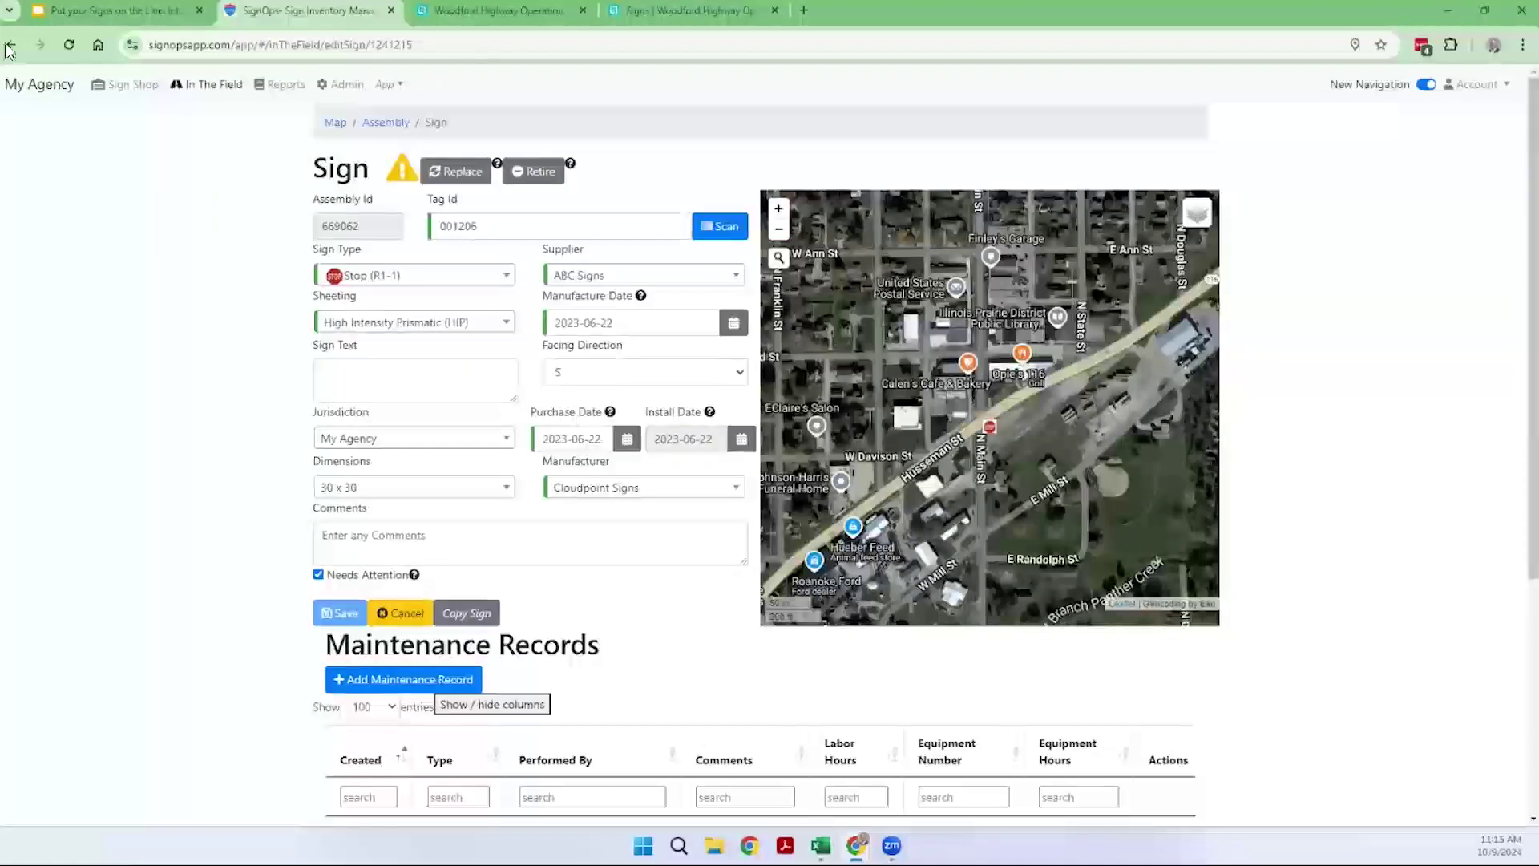
# Return to the Needs Attention map and look through the list of flagged signs beneath it.
pyautogui.click(12, 46)
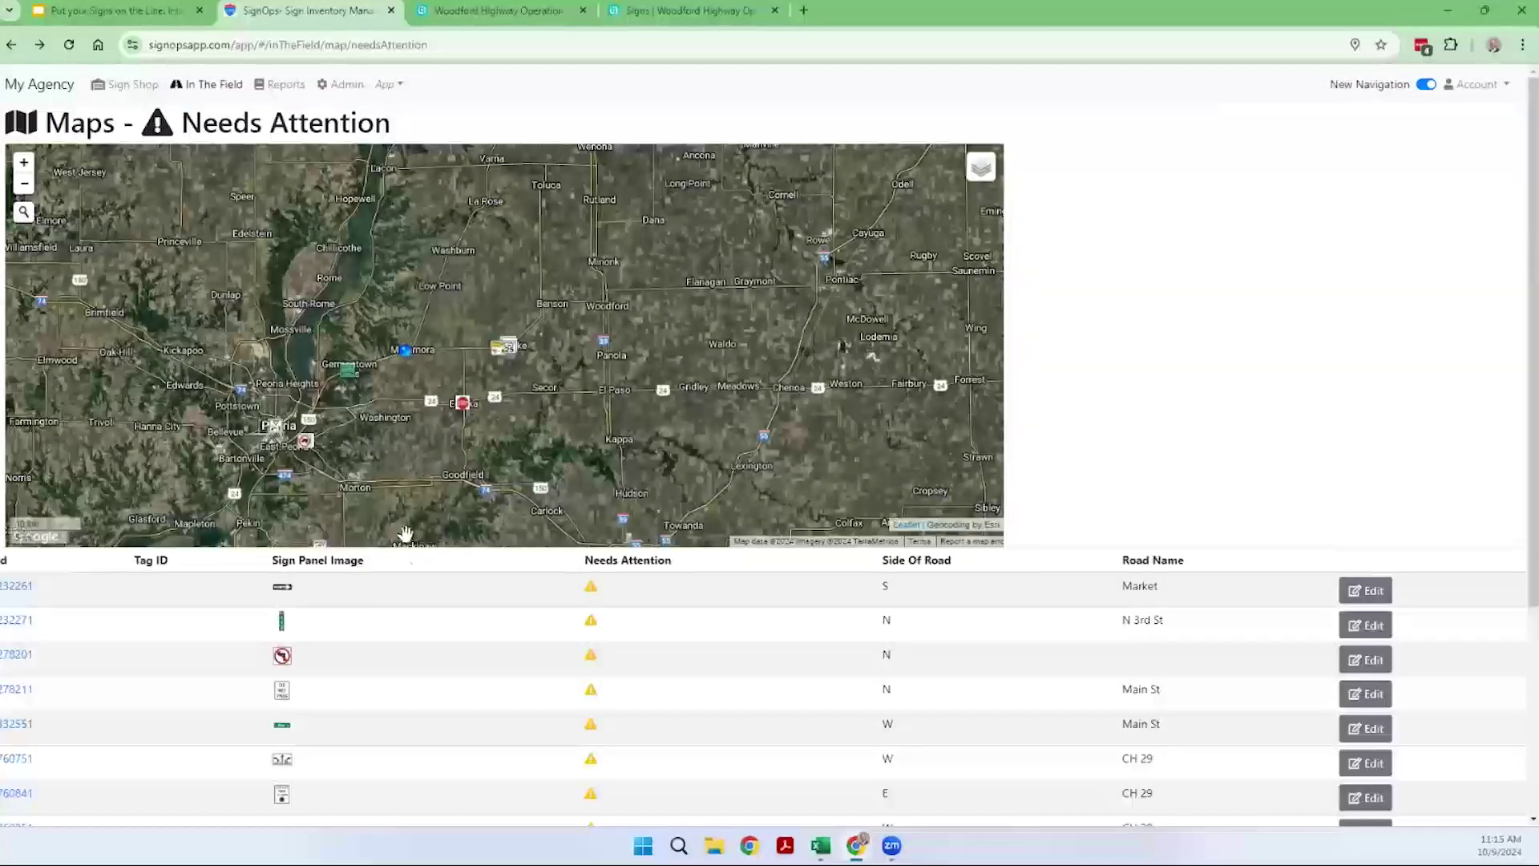
pyautogui.scroll(-1, 365, 617)
pyautogui.scroll(-3, 364, 616)
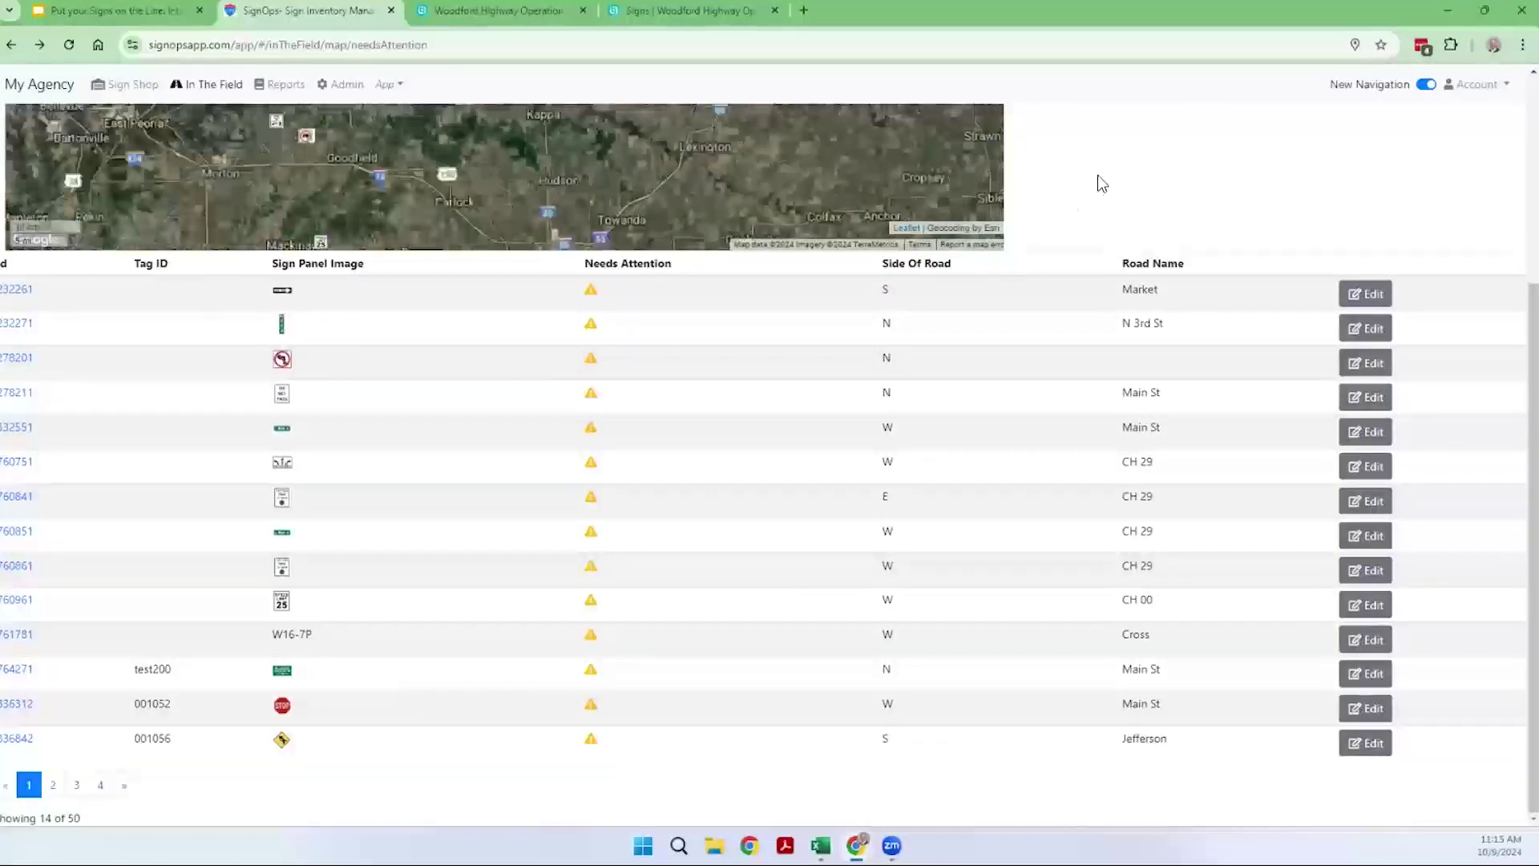
pyautogui.scroll(1, 1098, 168)
pyautogui.scroll(3, 1098, 168)
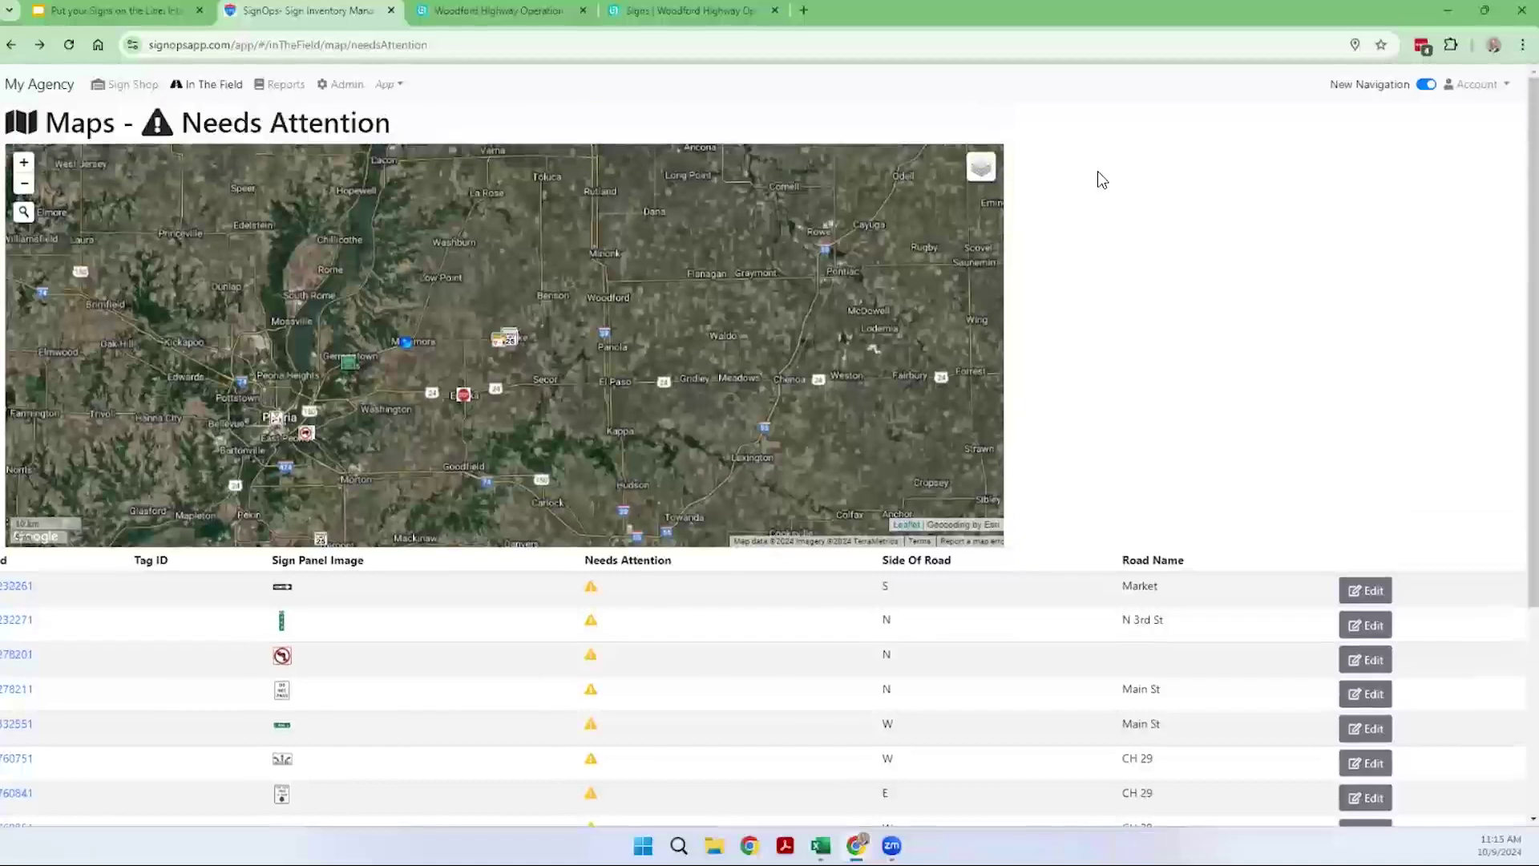
# Open the map of overdue signs from the field work options and examine the overdue age setting.
pyautogui.click(212, 86)
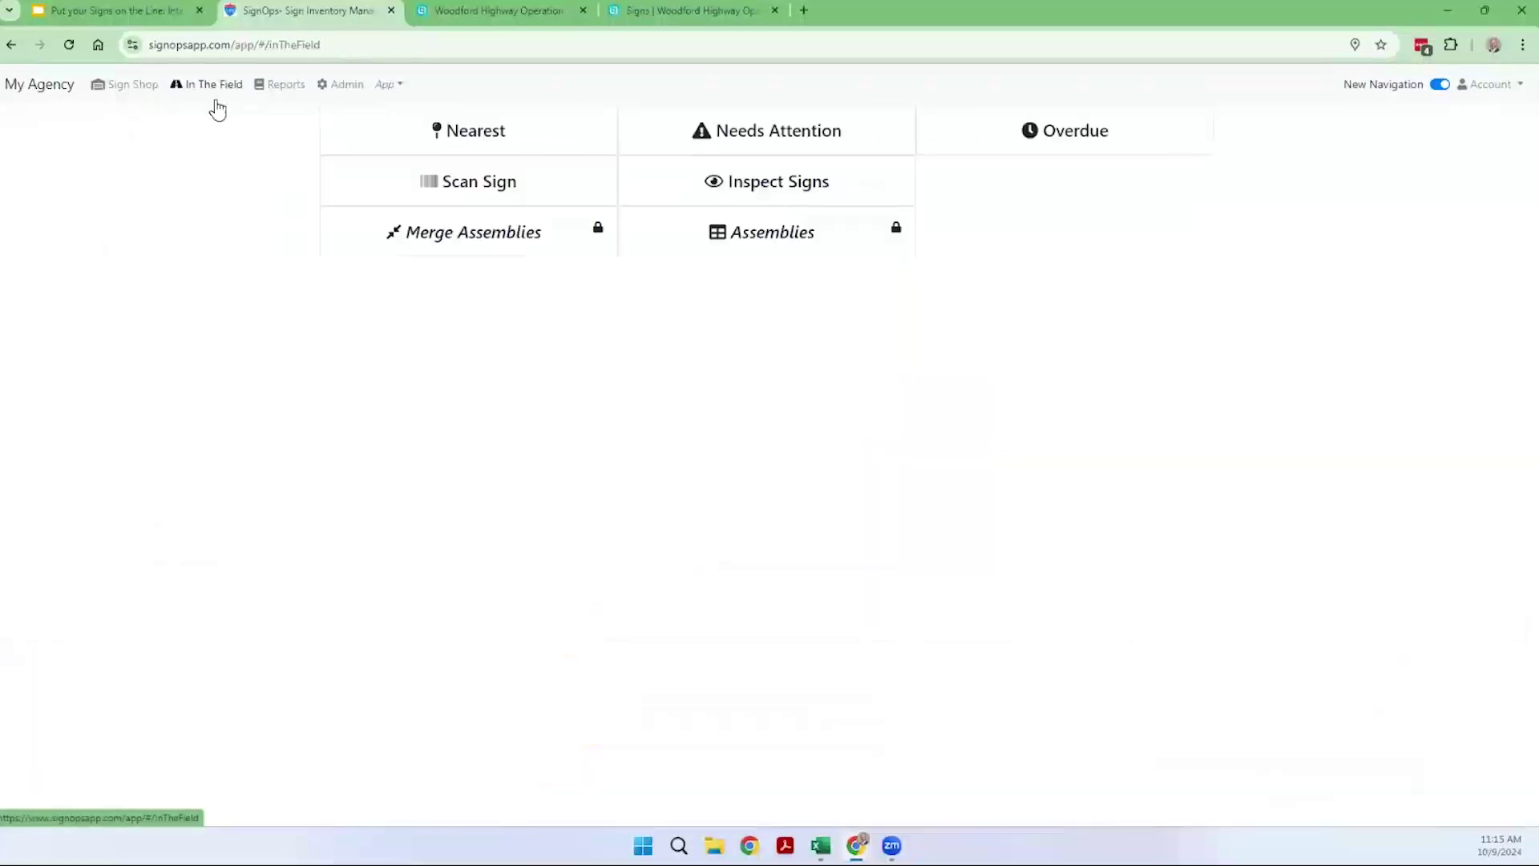
pyautogui.click(1022, 146)
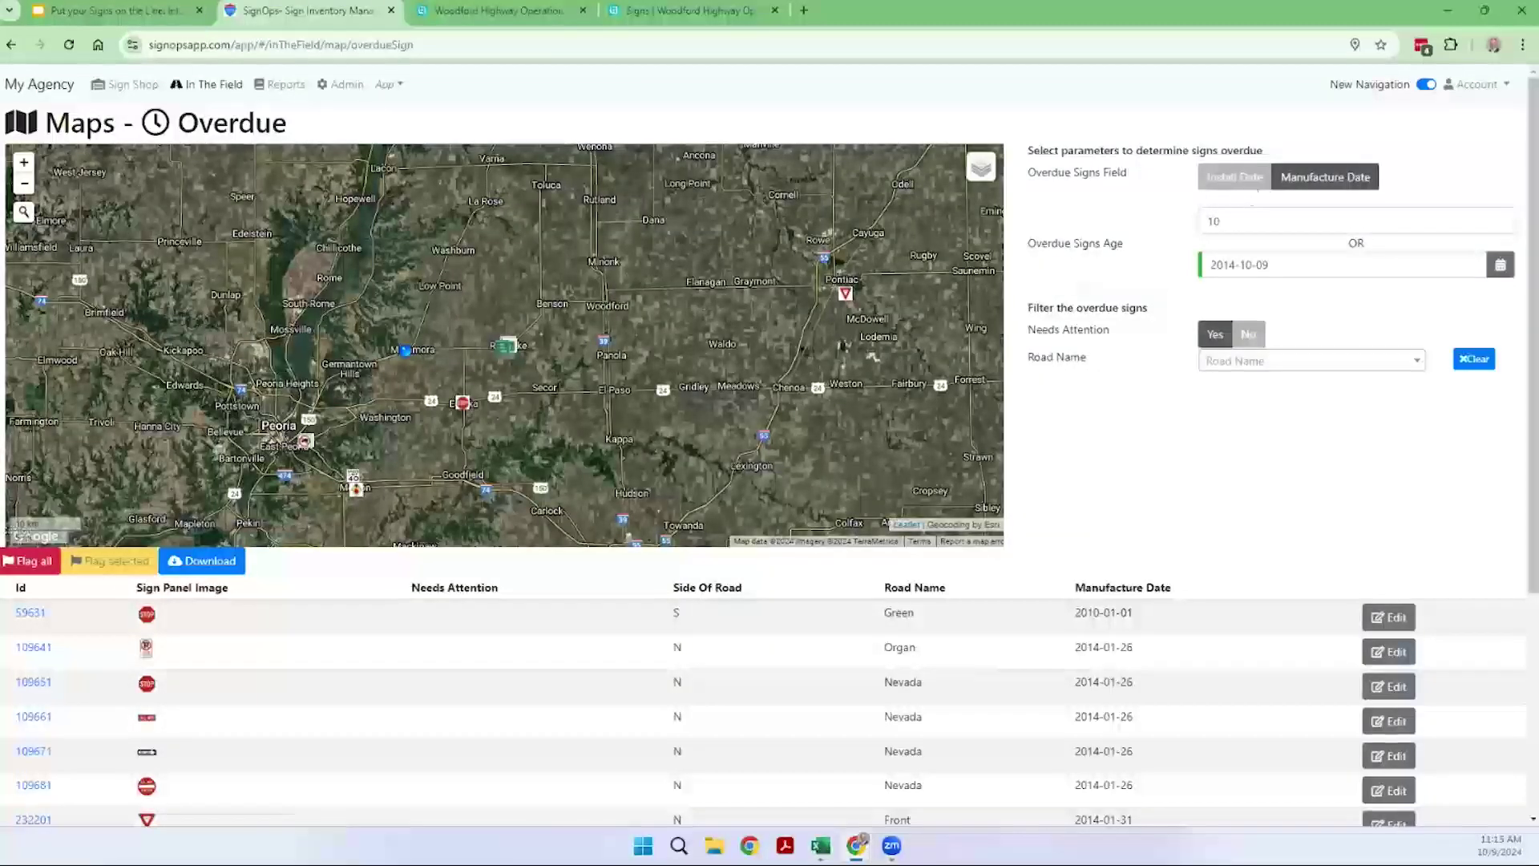
pyautogui.click(1235, 217)
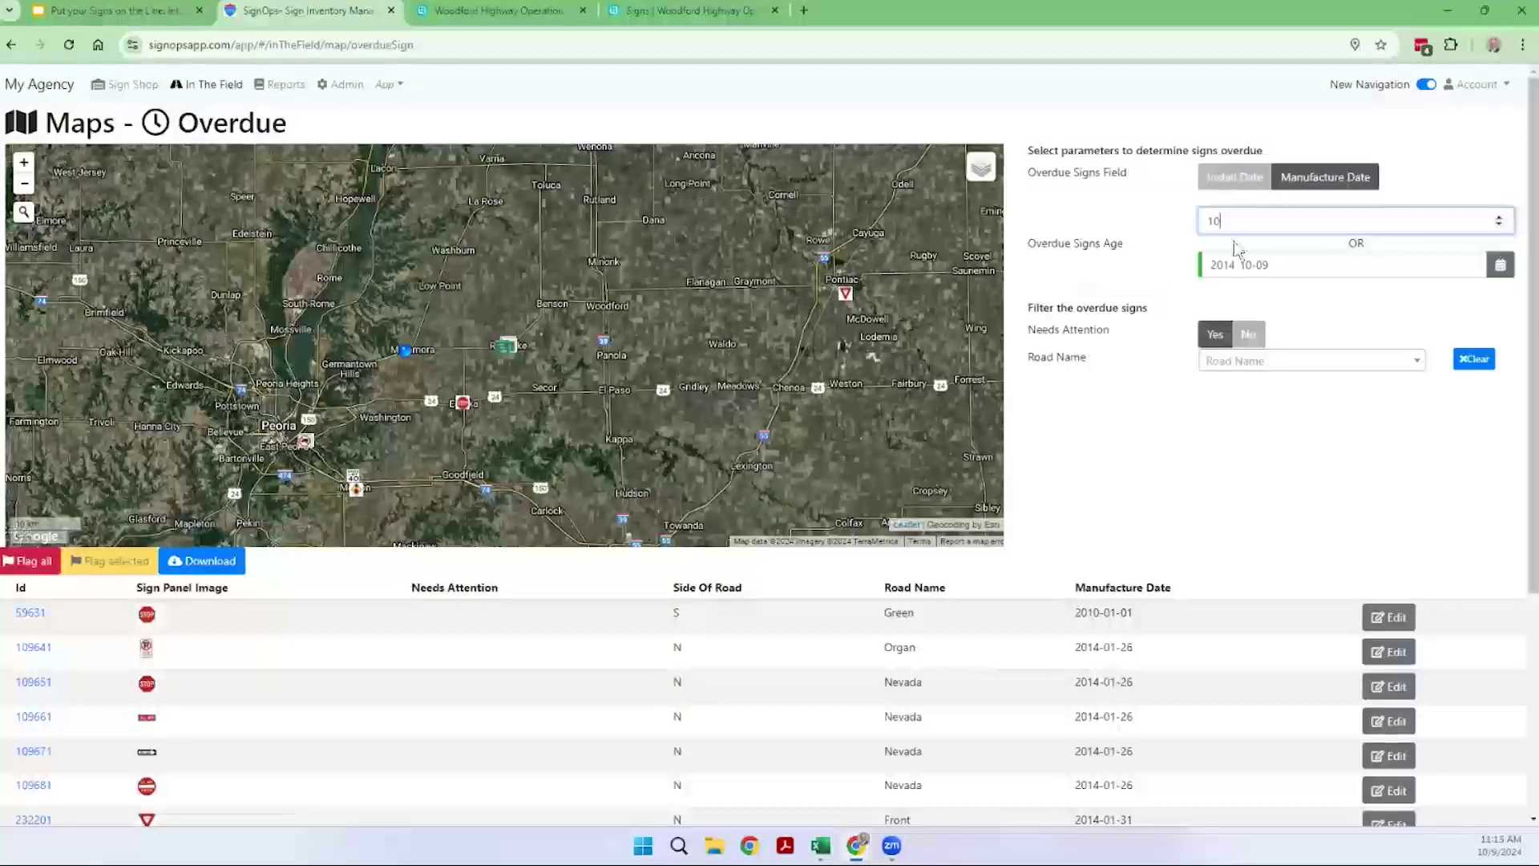
pyautogui.doubleClick(1216, 229)
pyautogui.click(1191, 291)
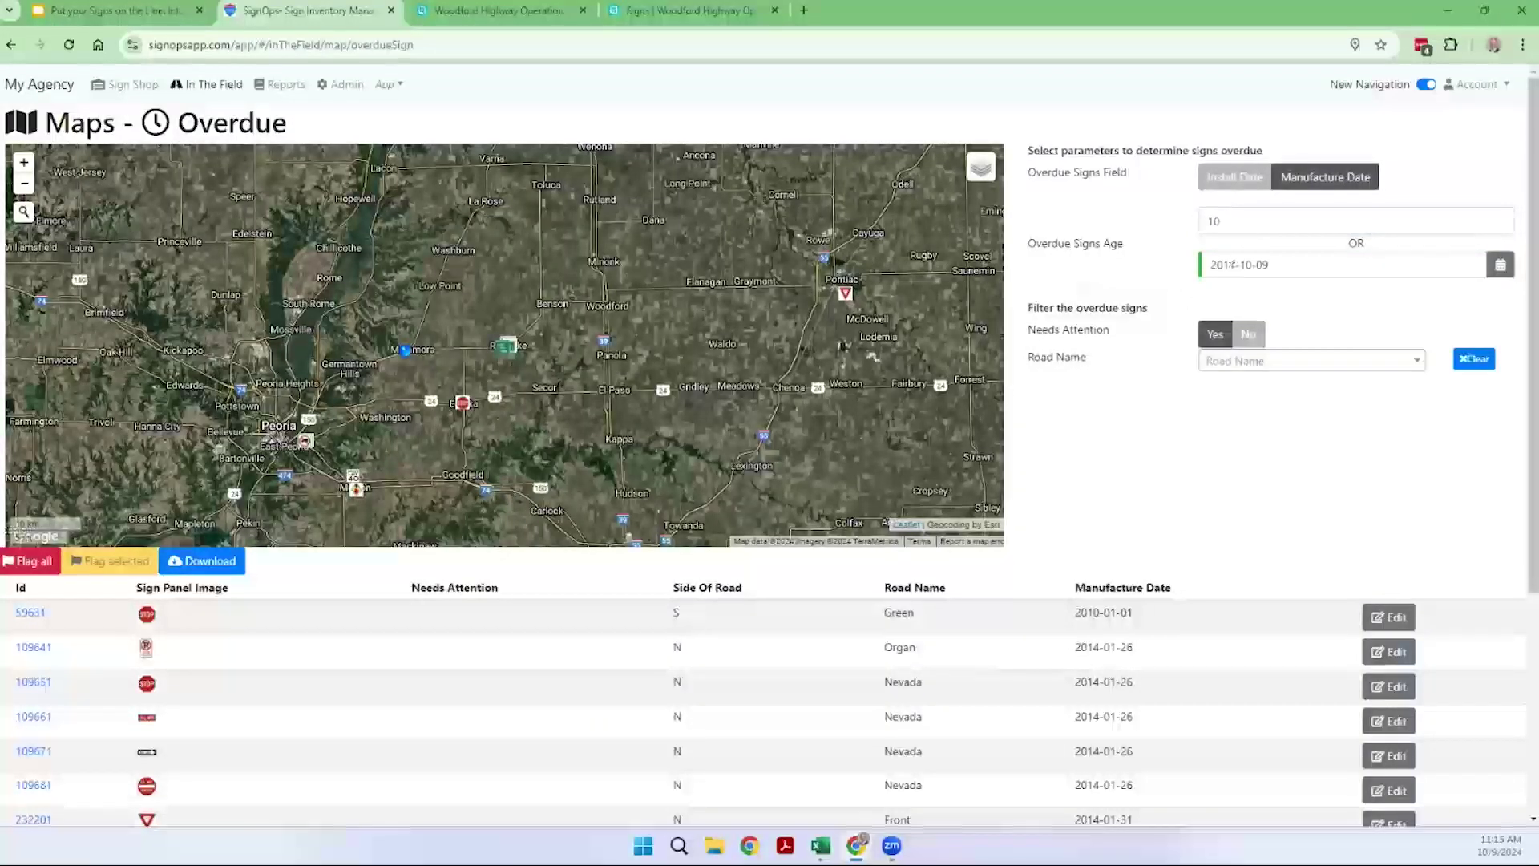
# Filter the overdue signs by the road name Main St, with the Needs Attention filter on Yes.
pyautogui.click(1216, 337)
pyautogui.click(1311, 361)
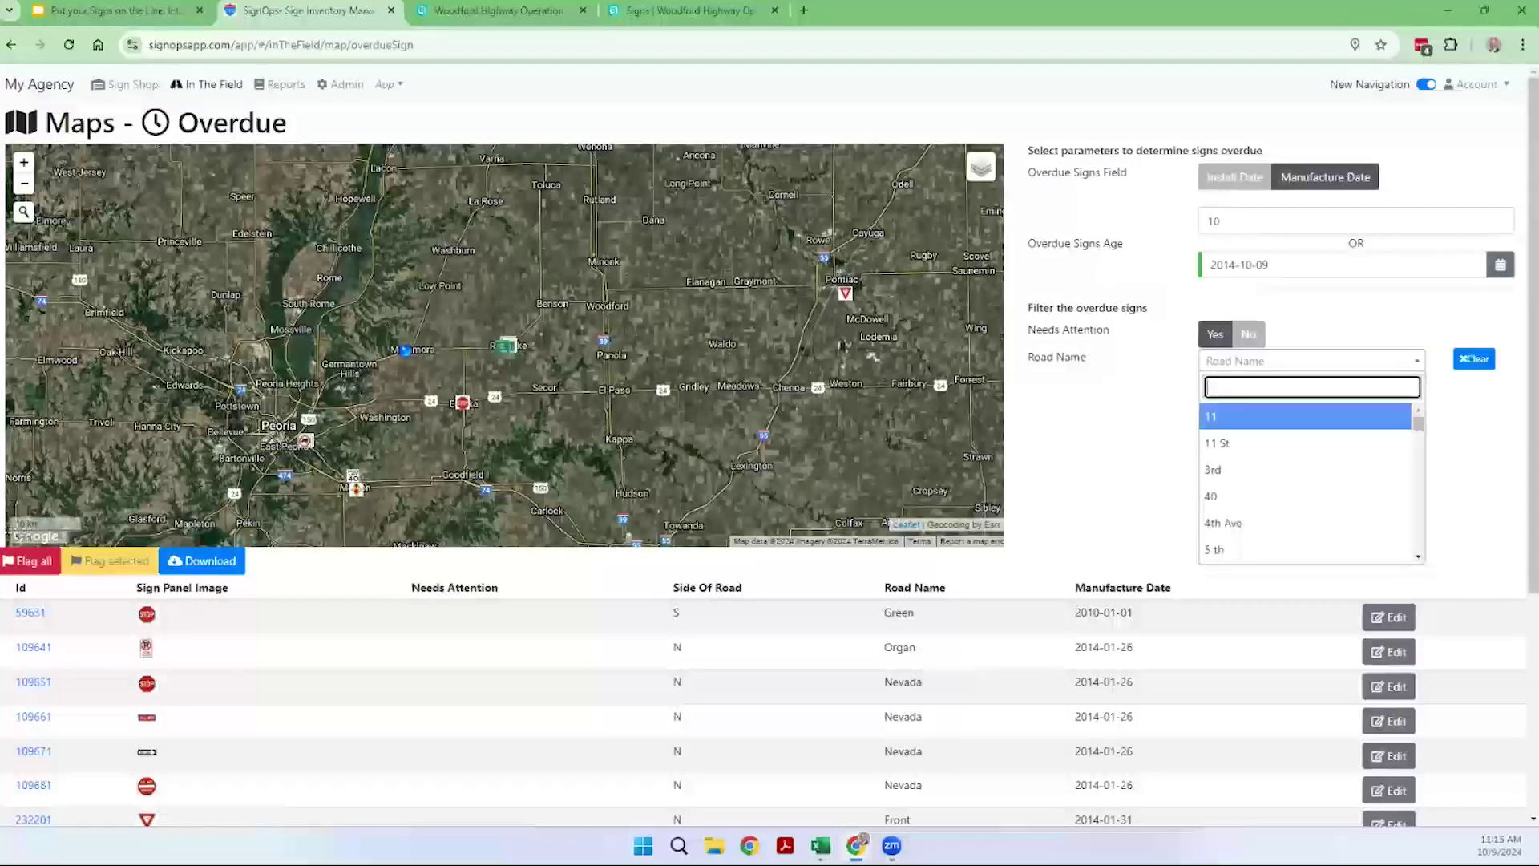
pyautogui.click(1179, 384)
pyautogui.click(1238, 371)
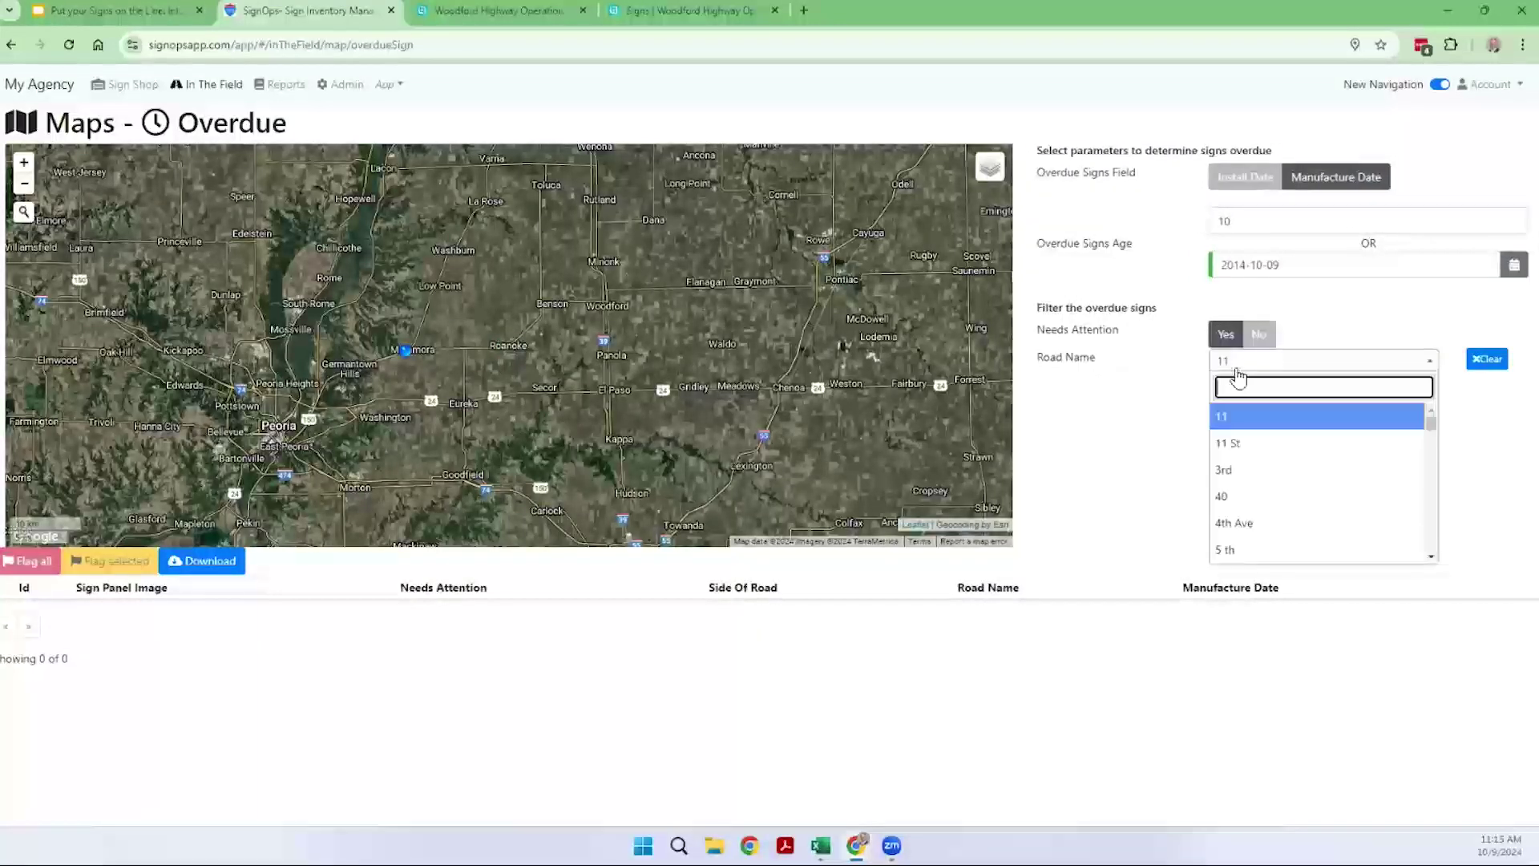
pyautogui.write('main')
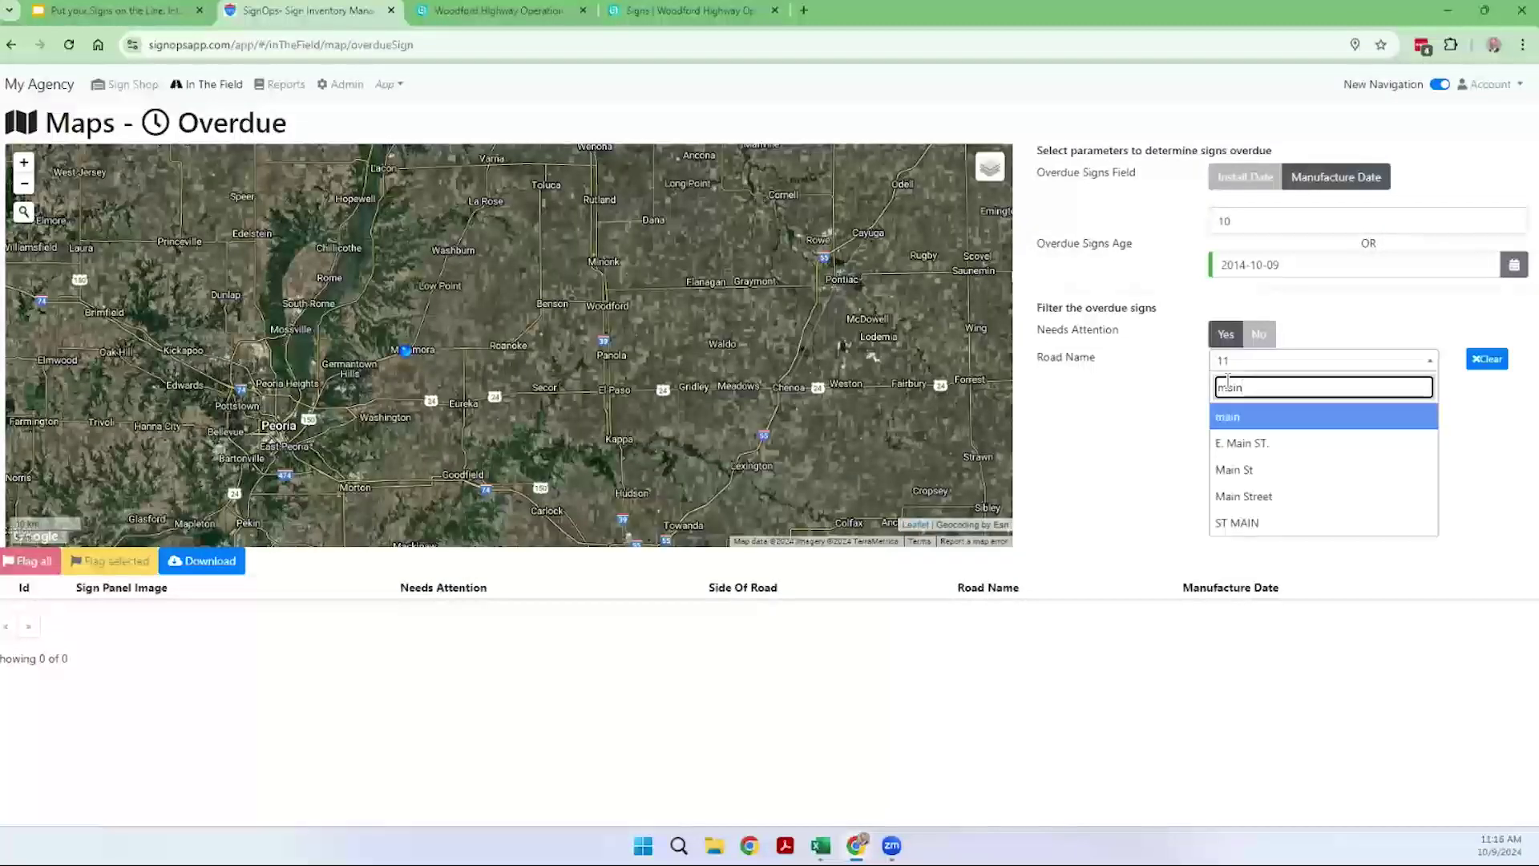
pyautogui.click(1230, 471)
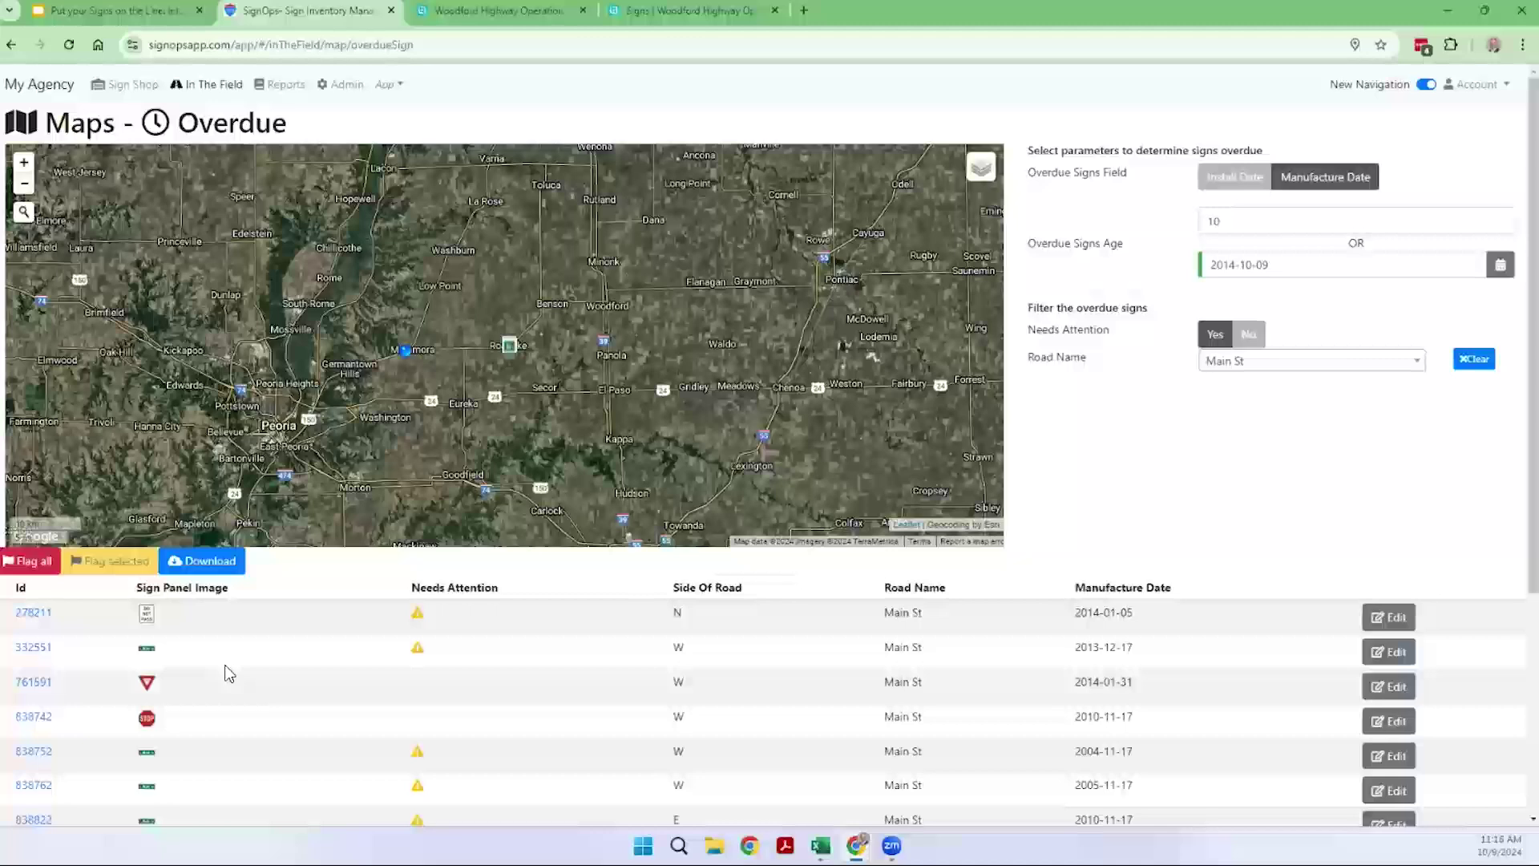
# Review the overdue Main St signs in the list and on the map around Roanoke, and open sign 838752.
pyautogui.scroll(-1, 108, 672)
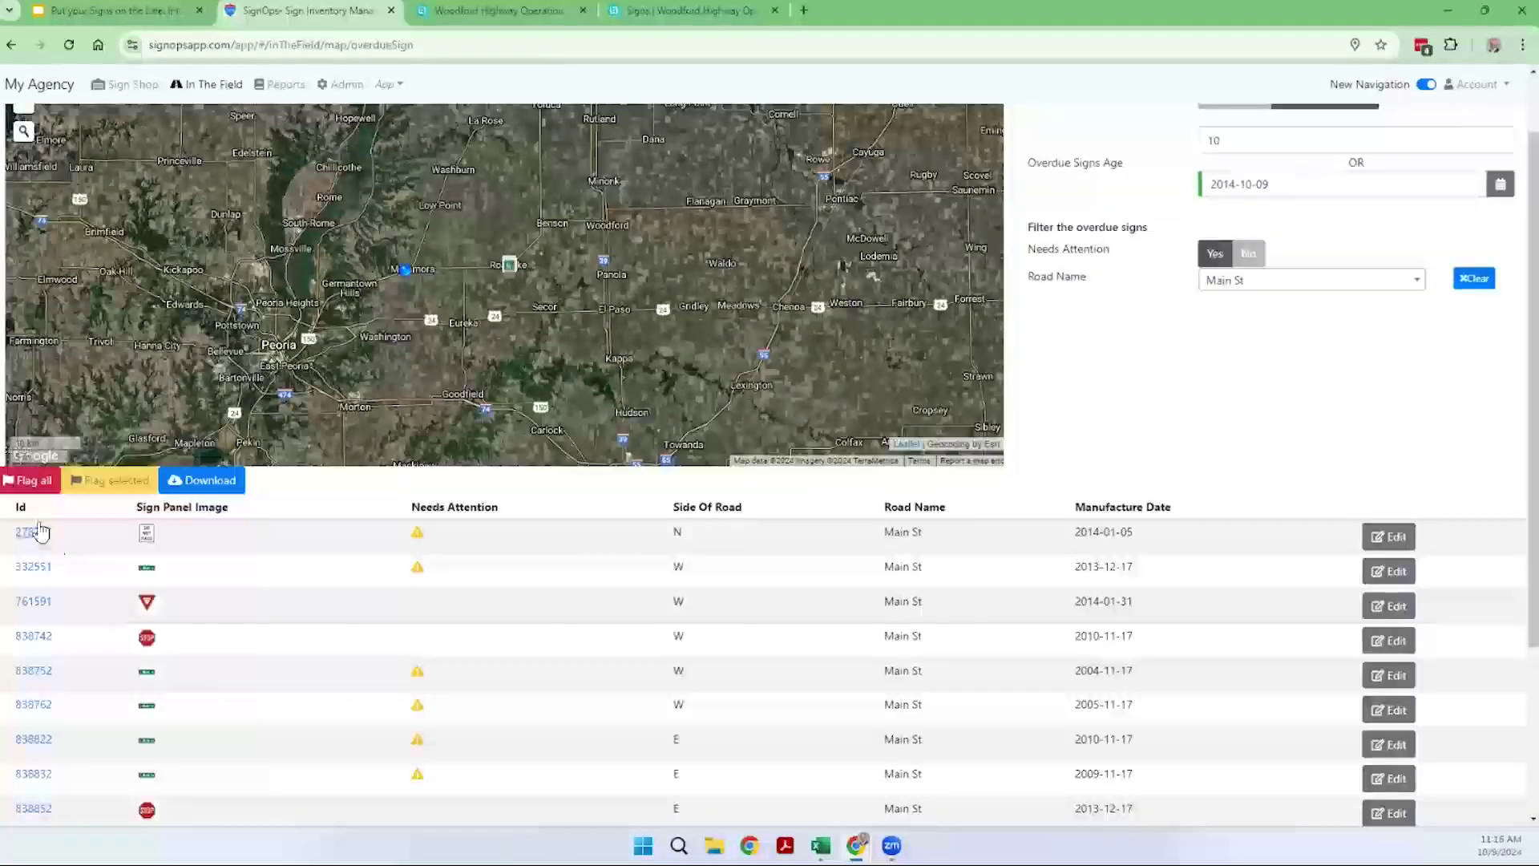
pyautogui.scroll(2, 353, 433)
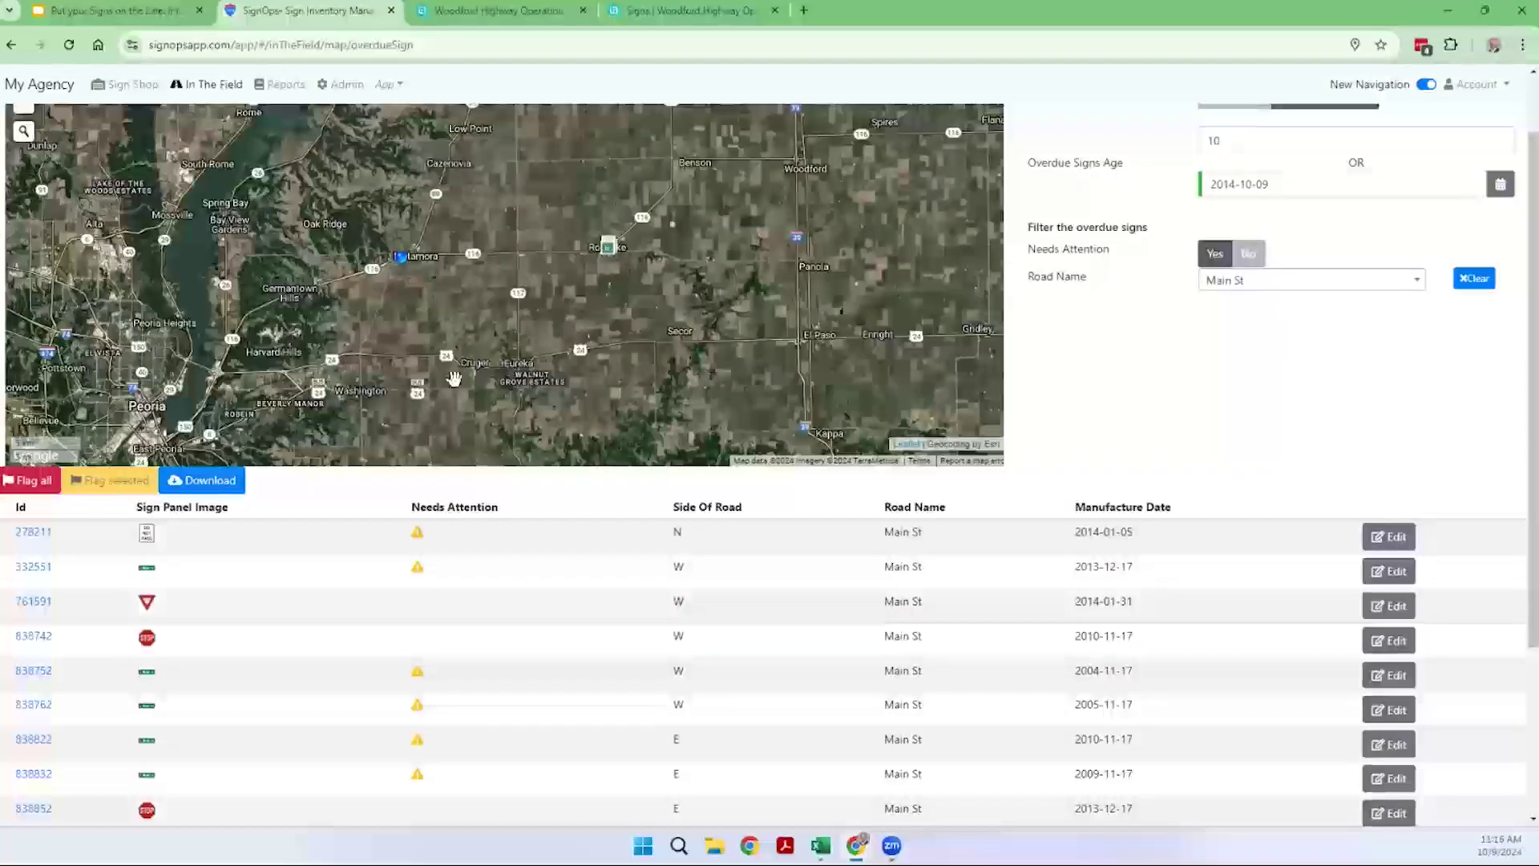
pyautogui.scroll(2, 610, 250)
pyautogui.scroll(1, 609, 250)
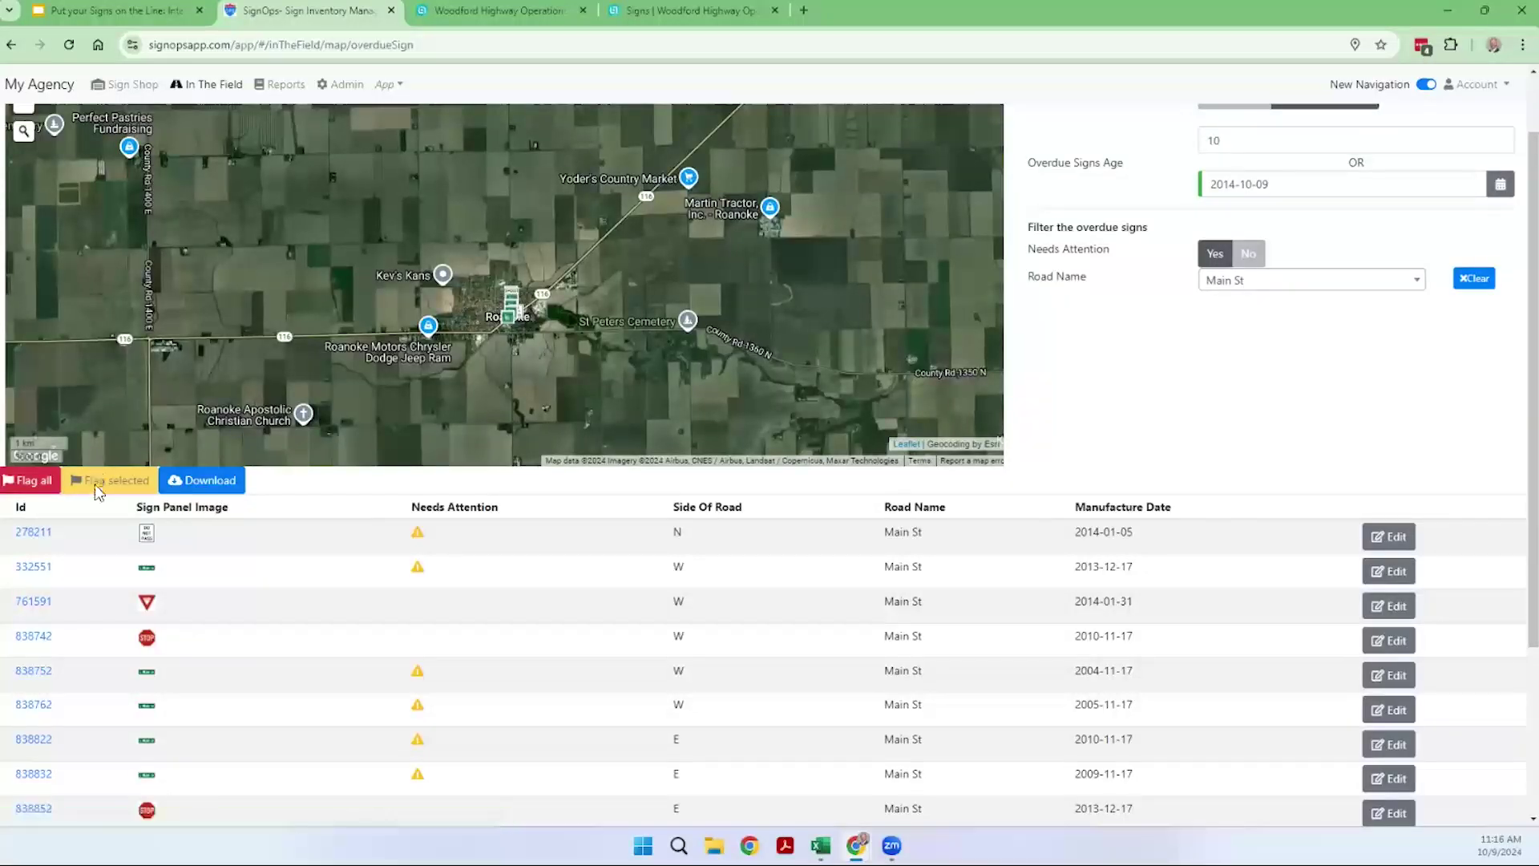
pyautogui.click(29, 673)
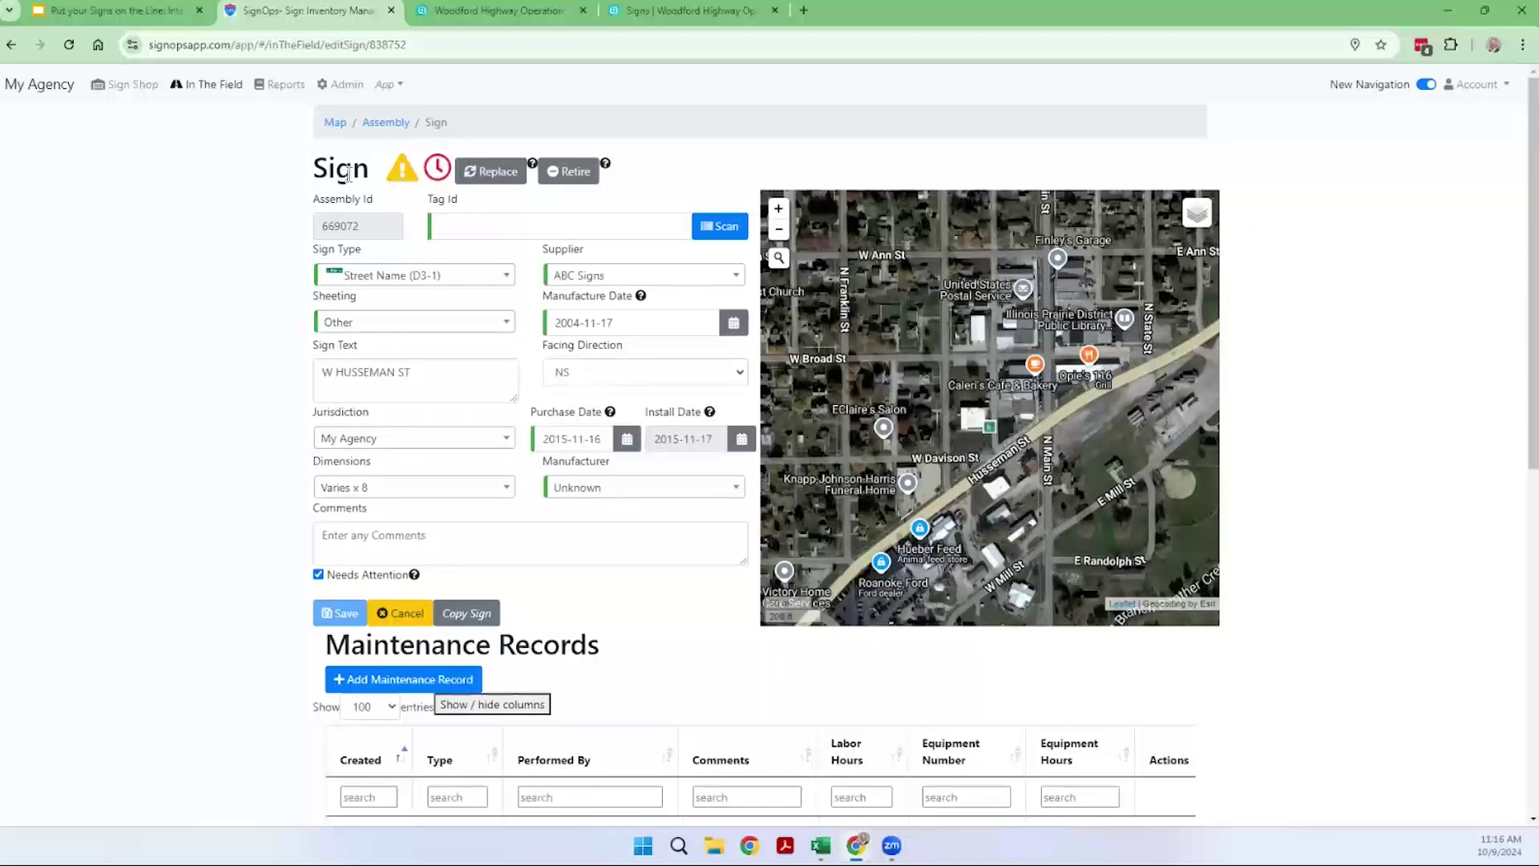
# Look up the sign with tag ID 1408956 through the field sign scan and open its record.
pyautogui.click(213, 102)
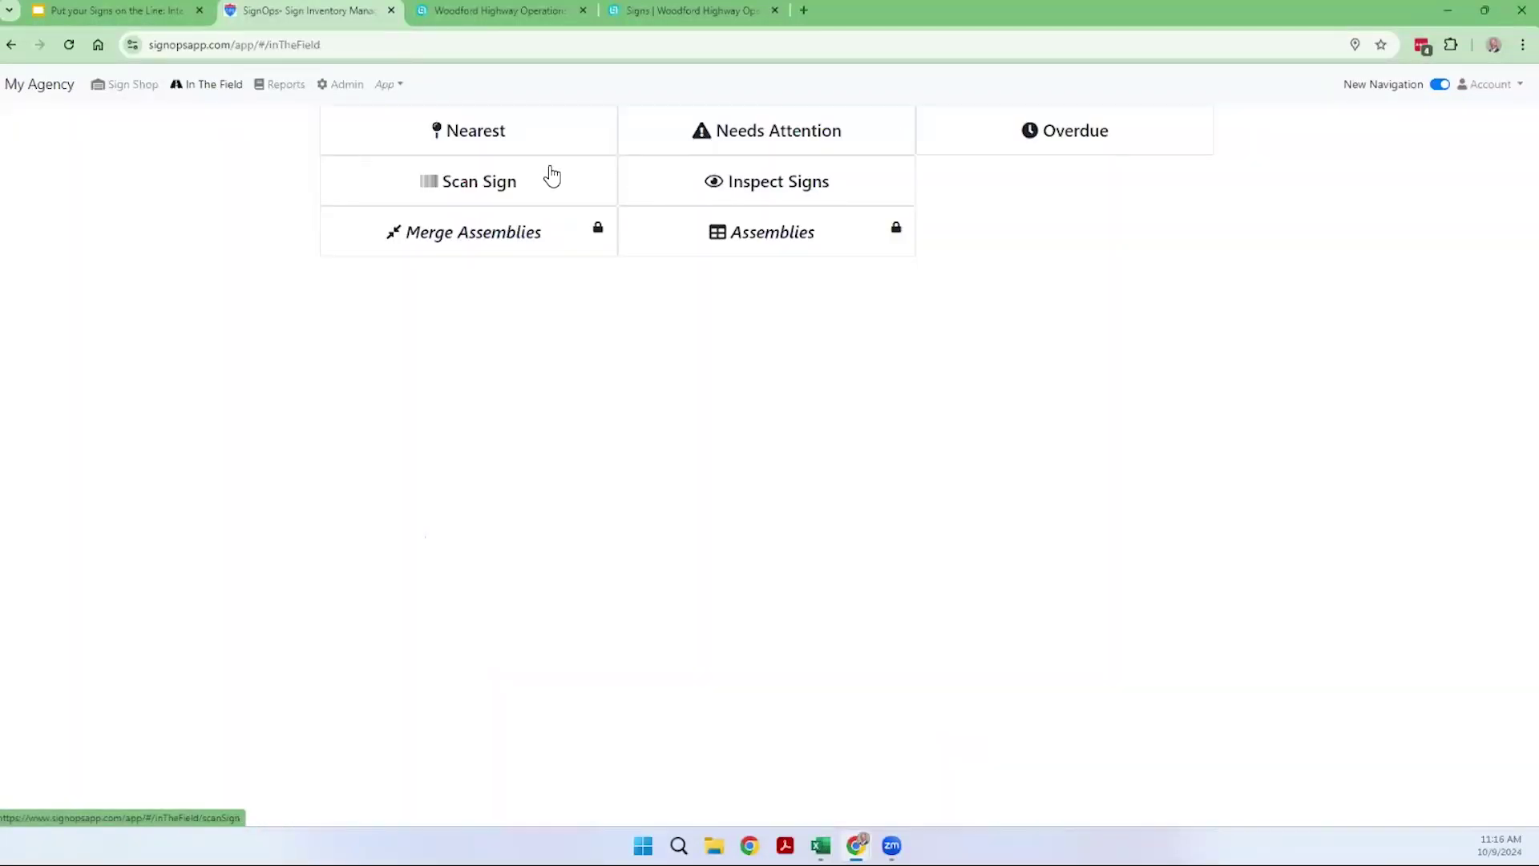
pyautogui.click(549, 182)
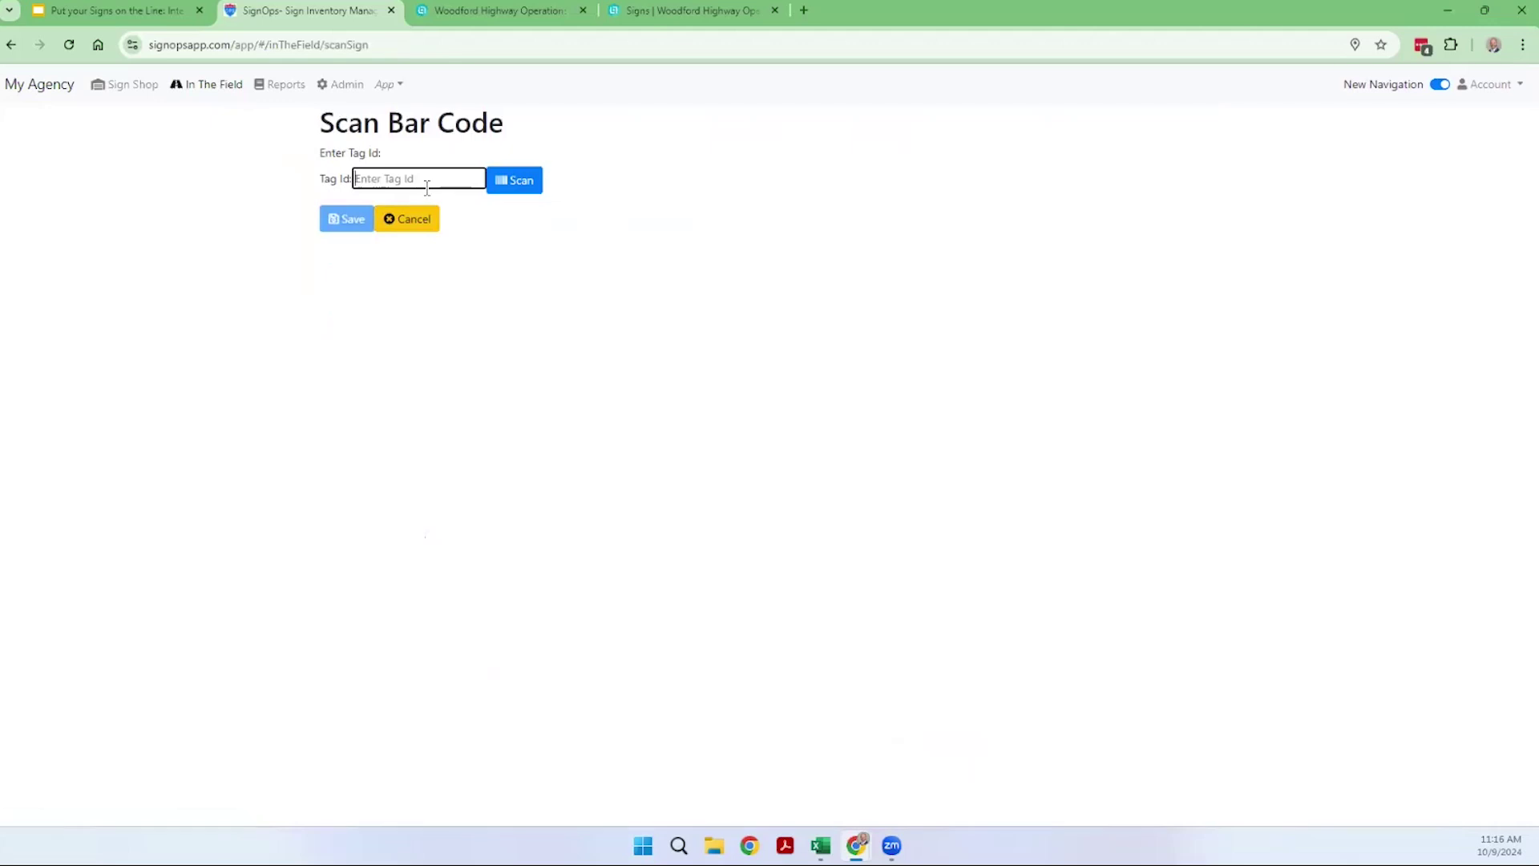
pyautogui.write('1408956')
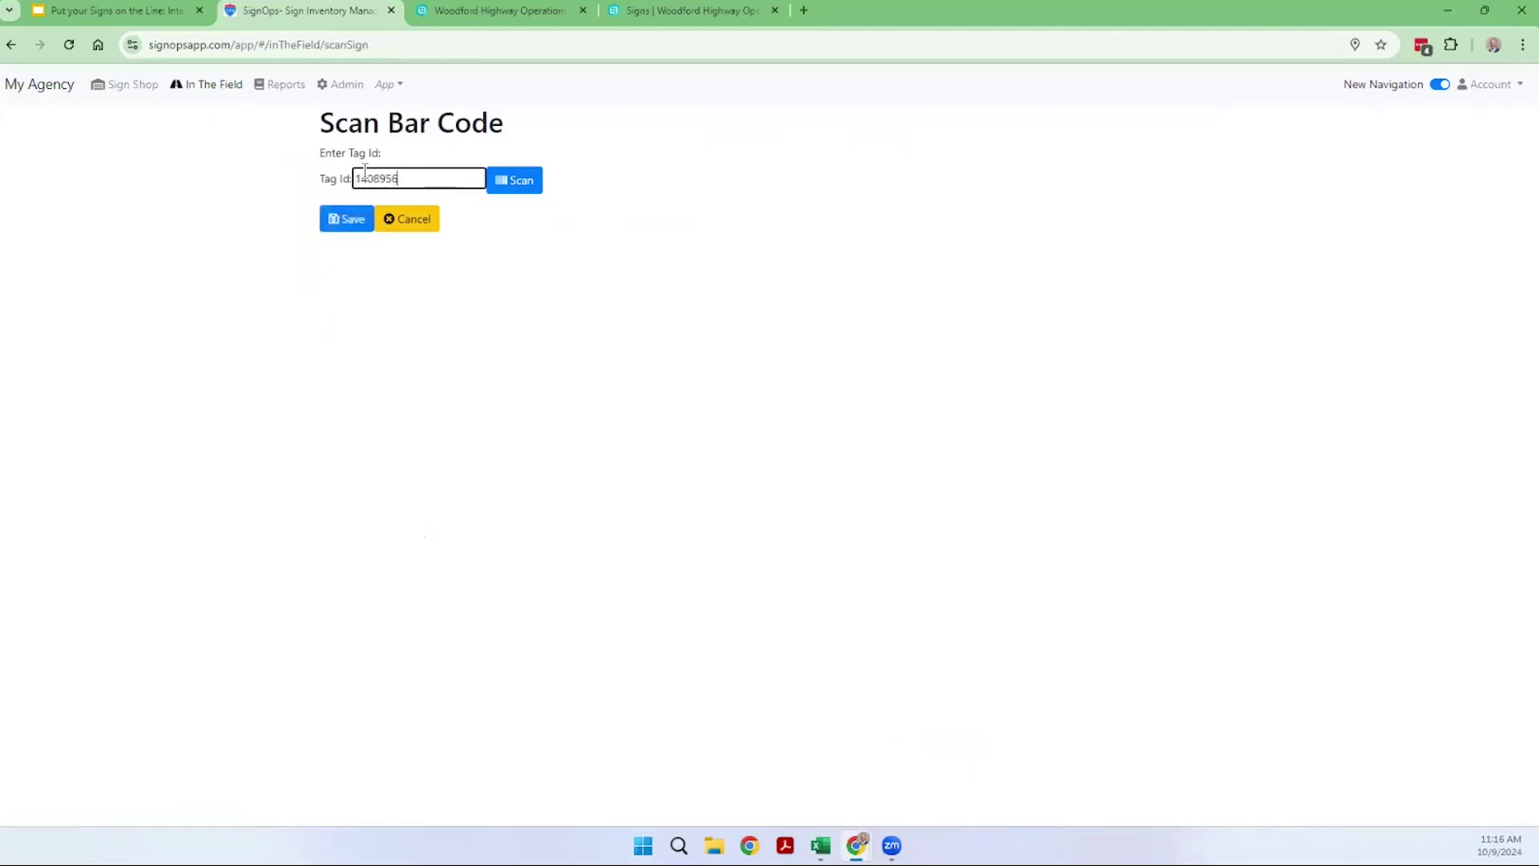
pyautogui.click(351, 227)
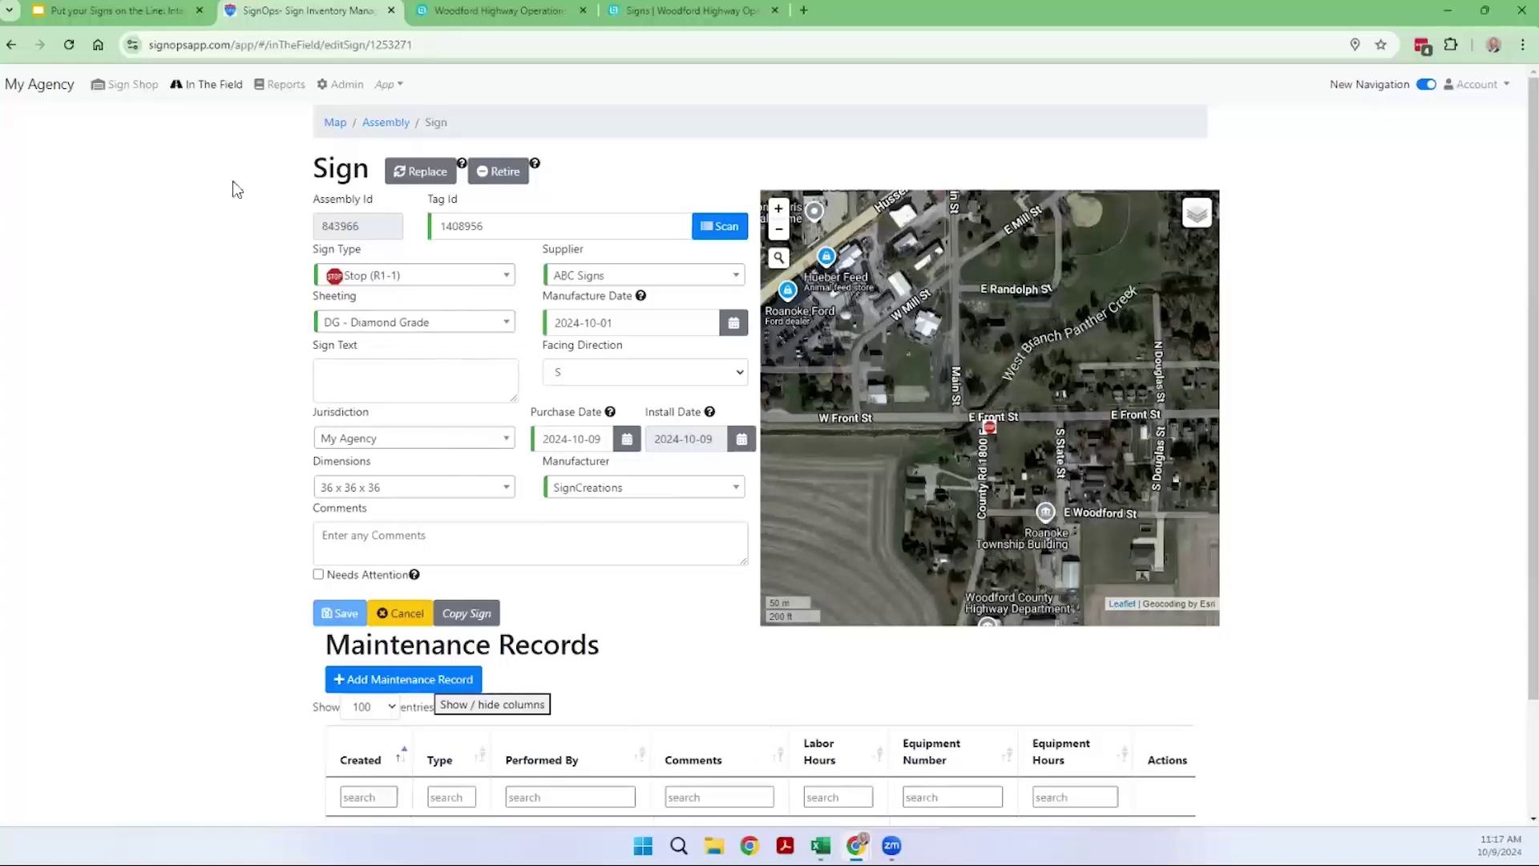
# Search for signs to inspect with Night Inspection on Main St, all sign facing directions, and a North travel bearing.
pyautogui.click(209, 90)
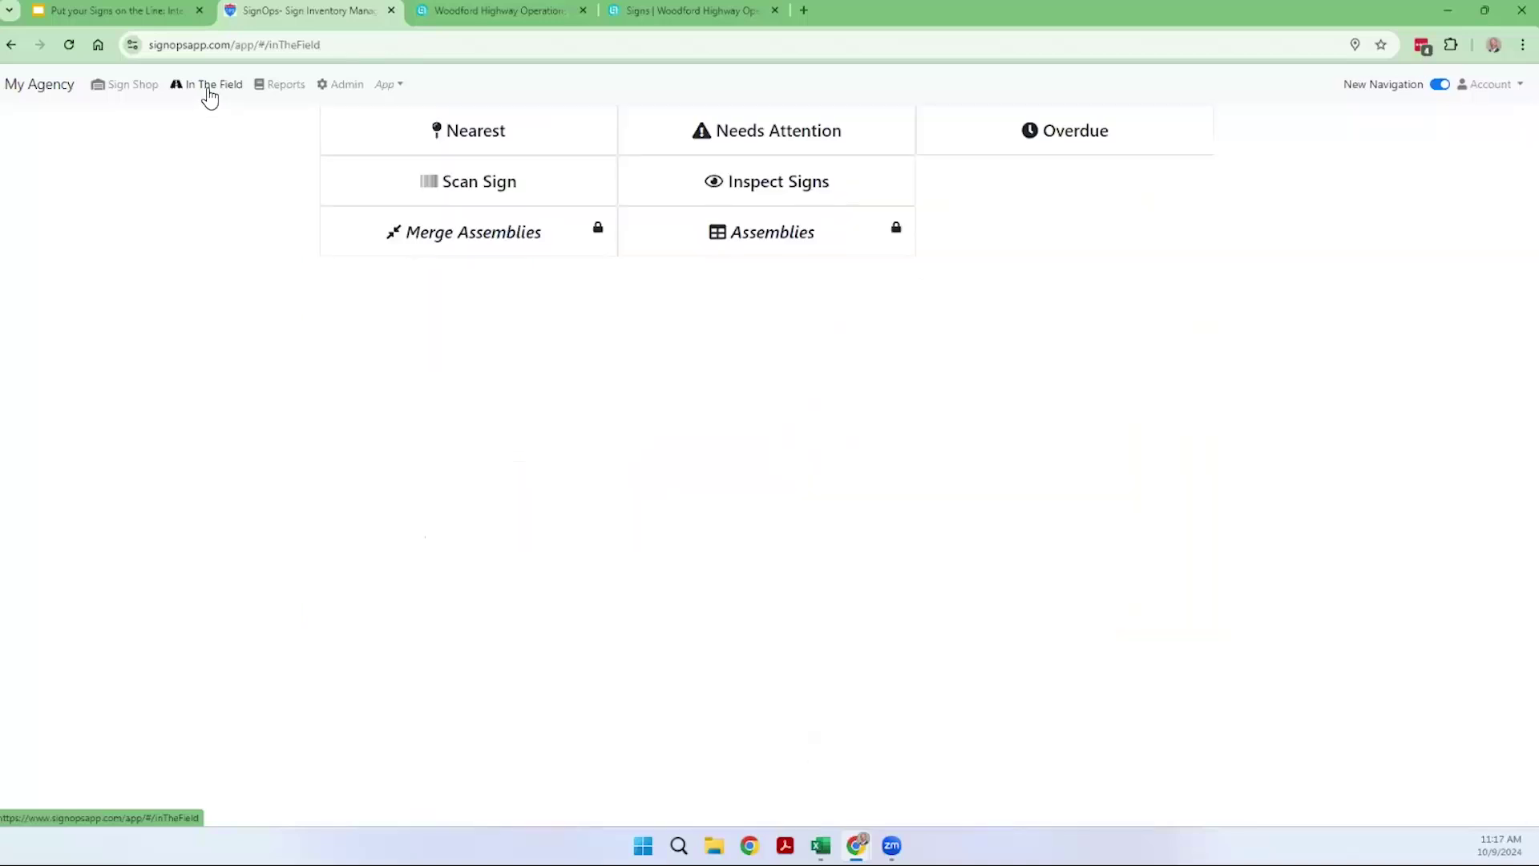
pyautogui.click(707, 200)
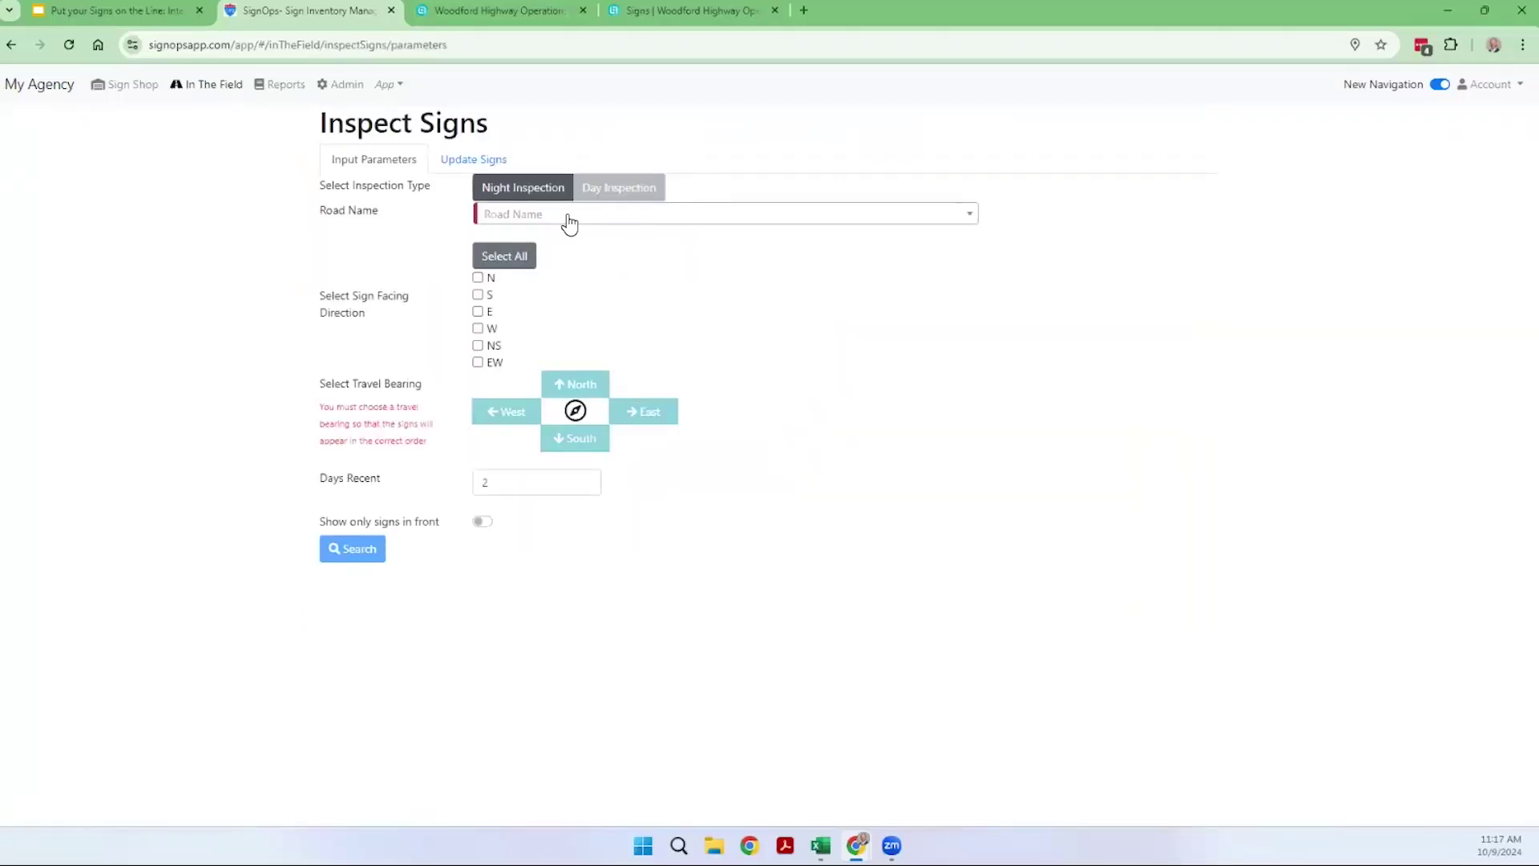
pyautogui.click(510, 222)
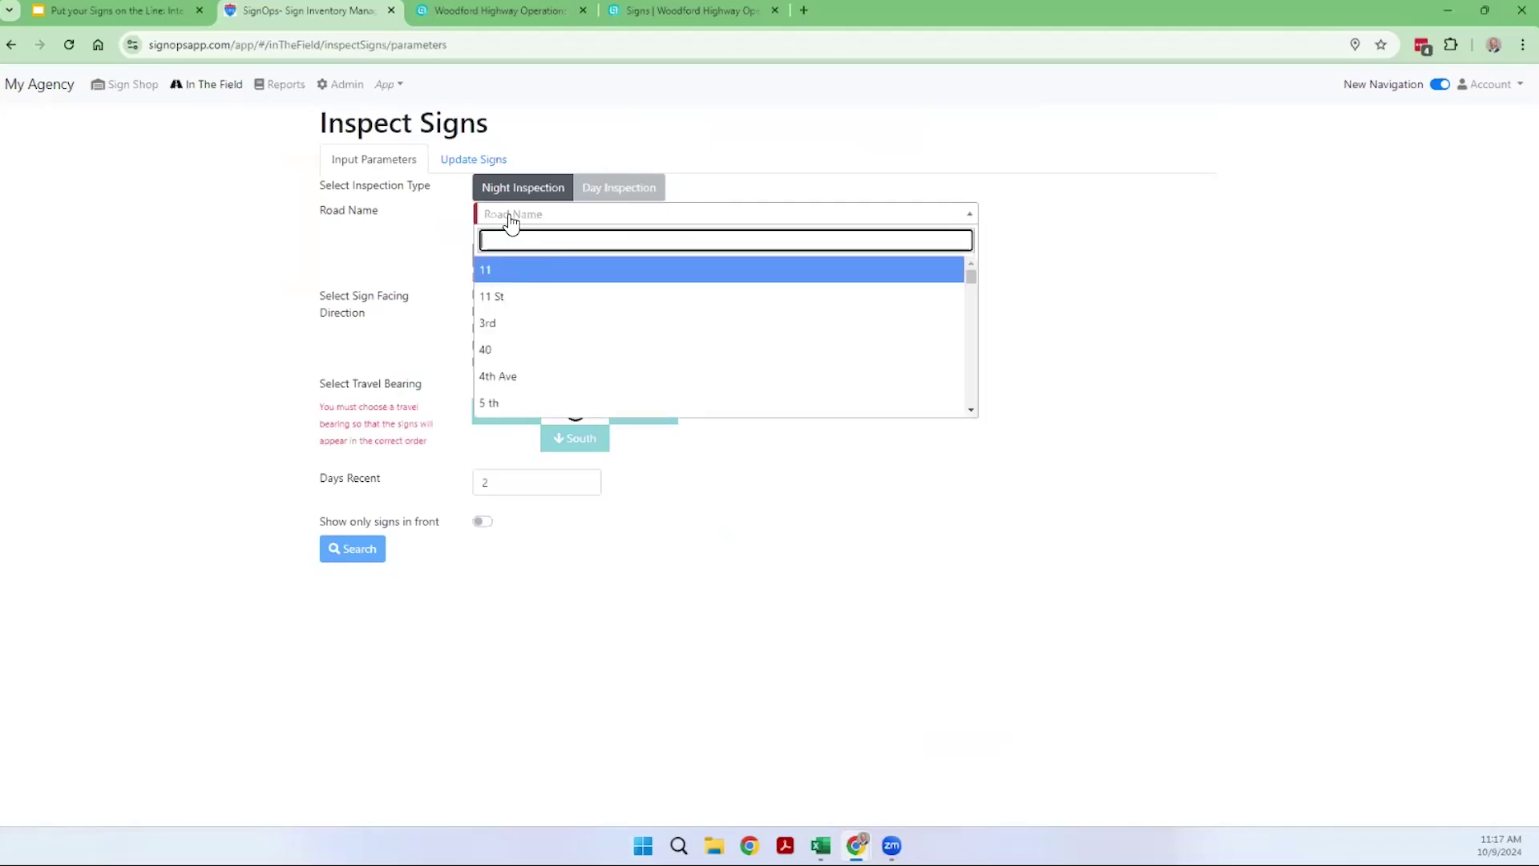
pyautogui.write('main')
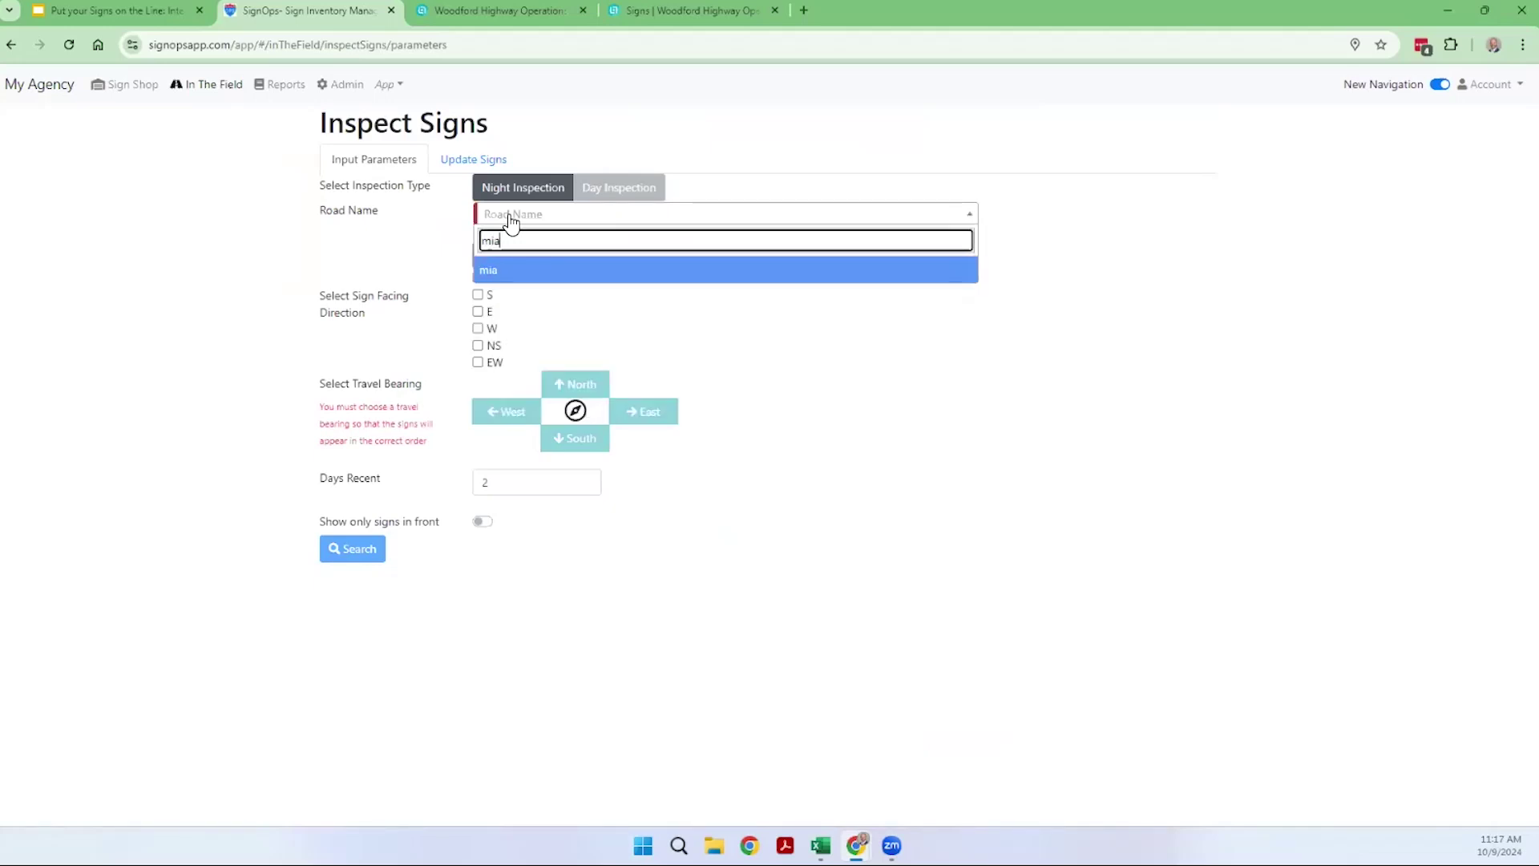
pyautogui.click(507, 321)
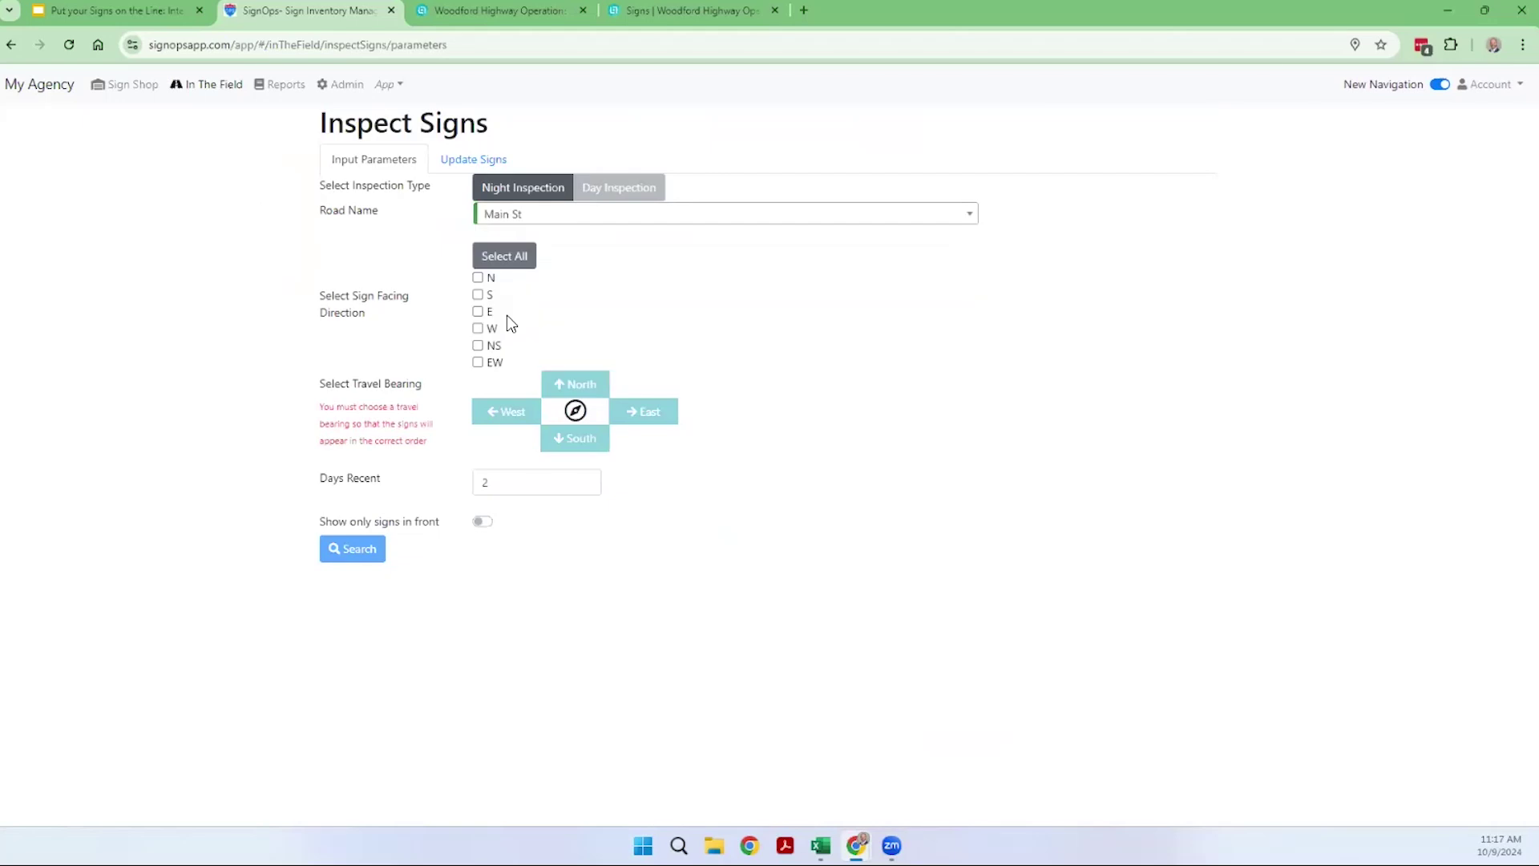
pyautogui.click(490, 260)
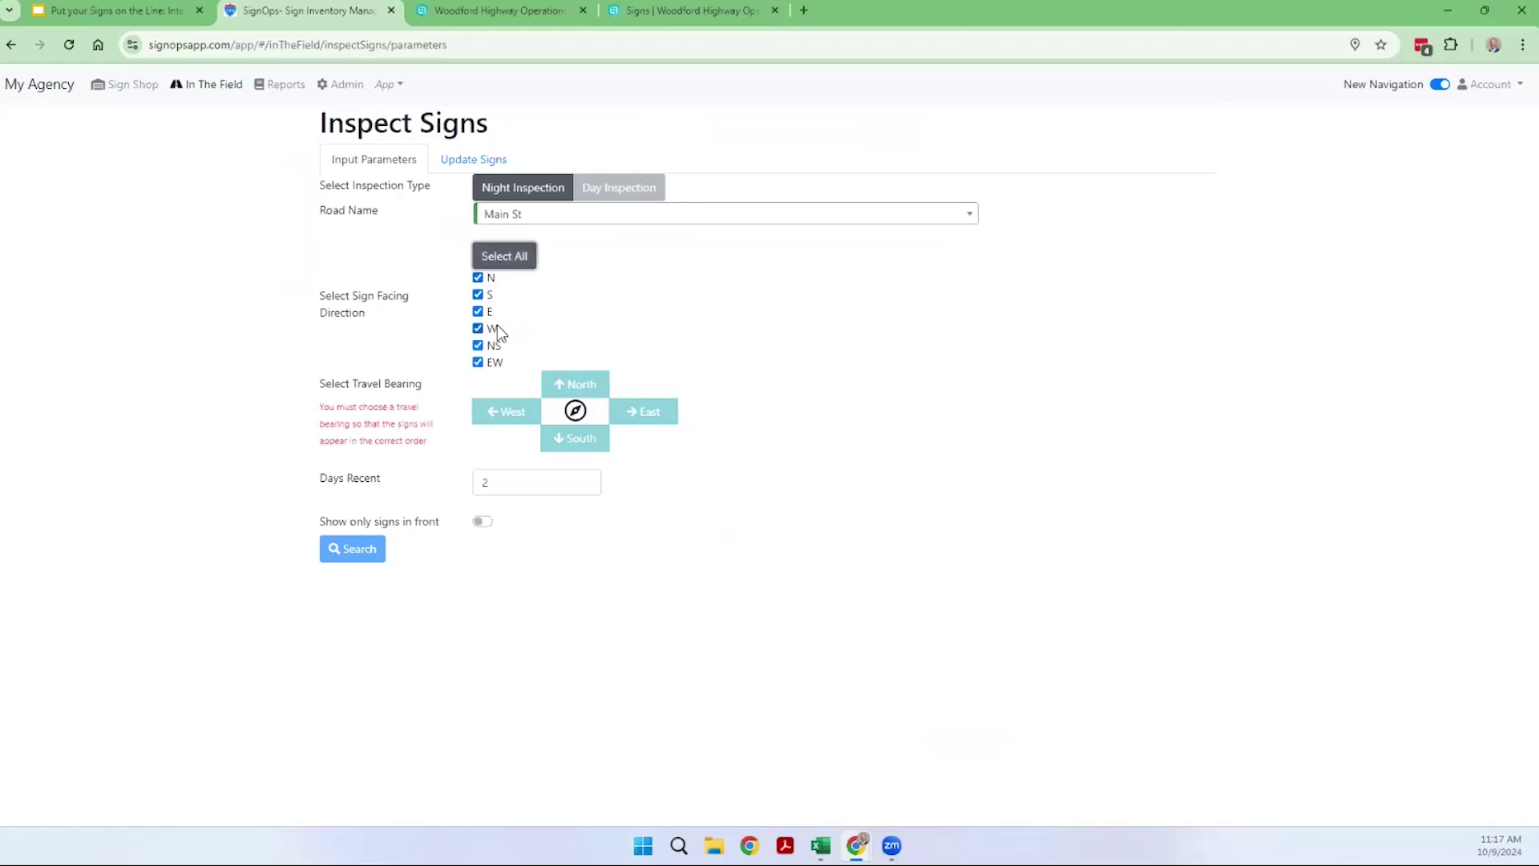
pyautogui.click(570, 385)
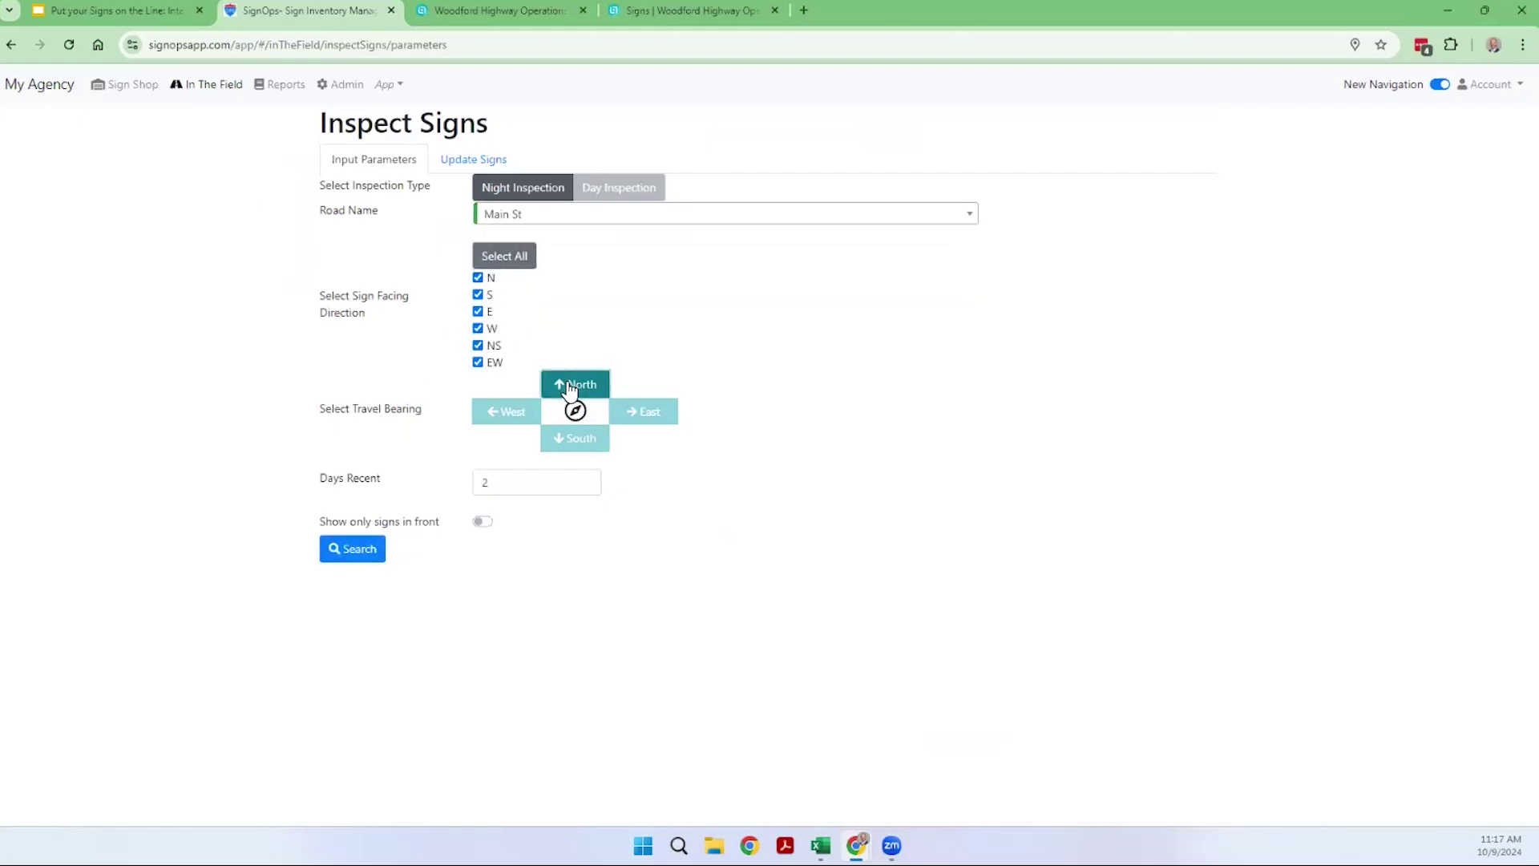
pyautogui.click(352, 551)
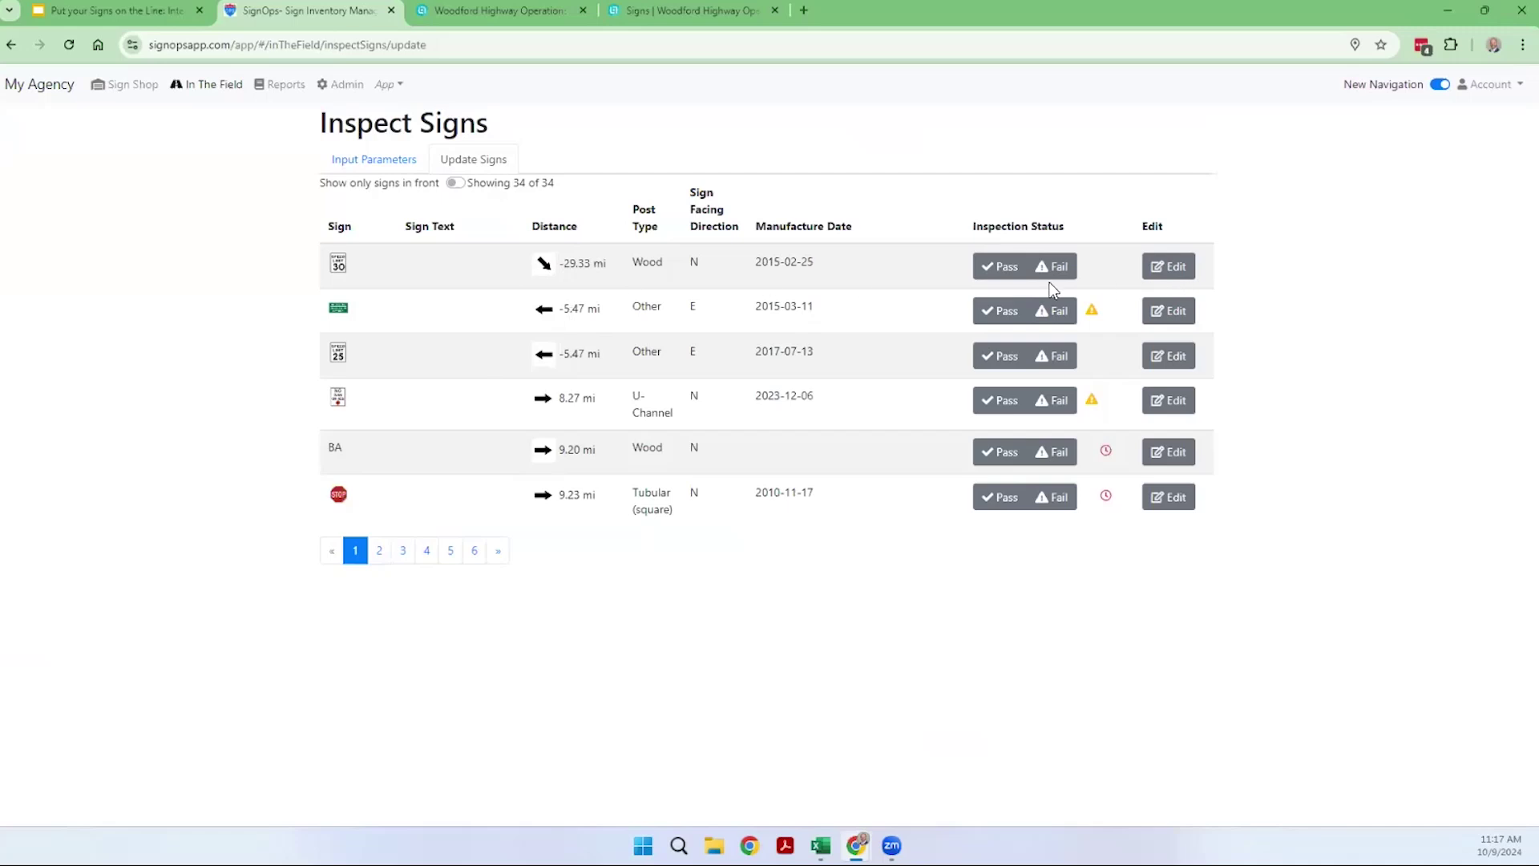
# Pass the first four signs and the stop sign on the first inspection page, and fail the BA sign.
pyautogui.click(1001, 268)
pyautogui.click(998, 312)
pyautogui.click(1000, 356)
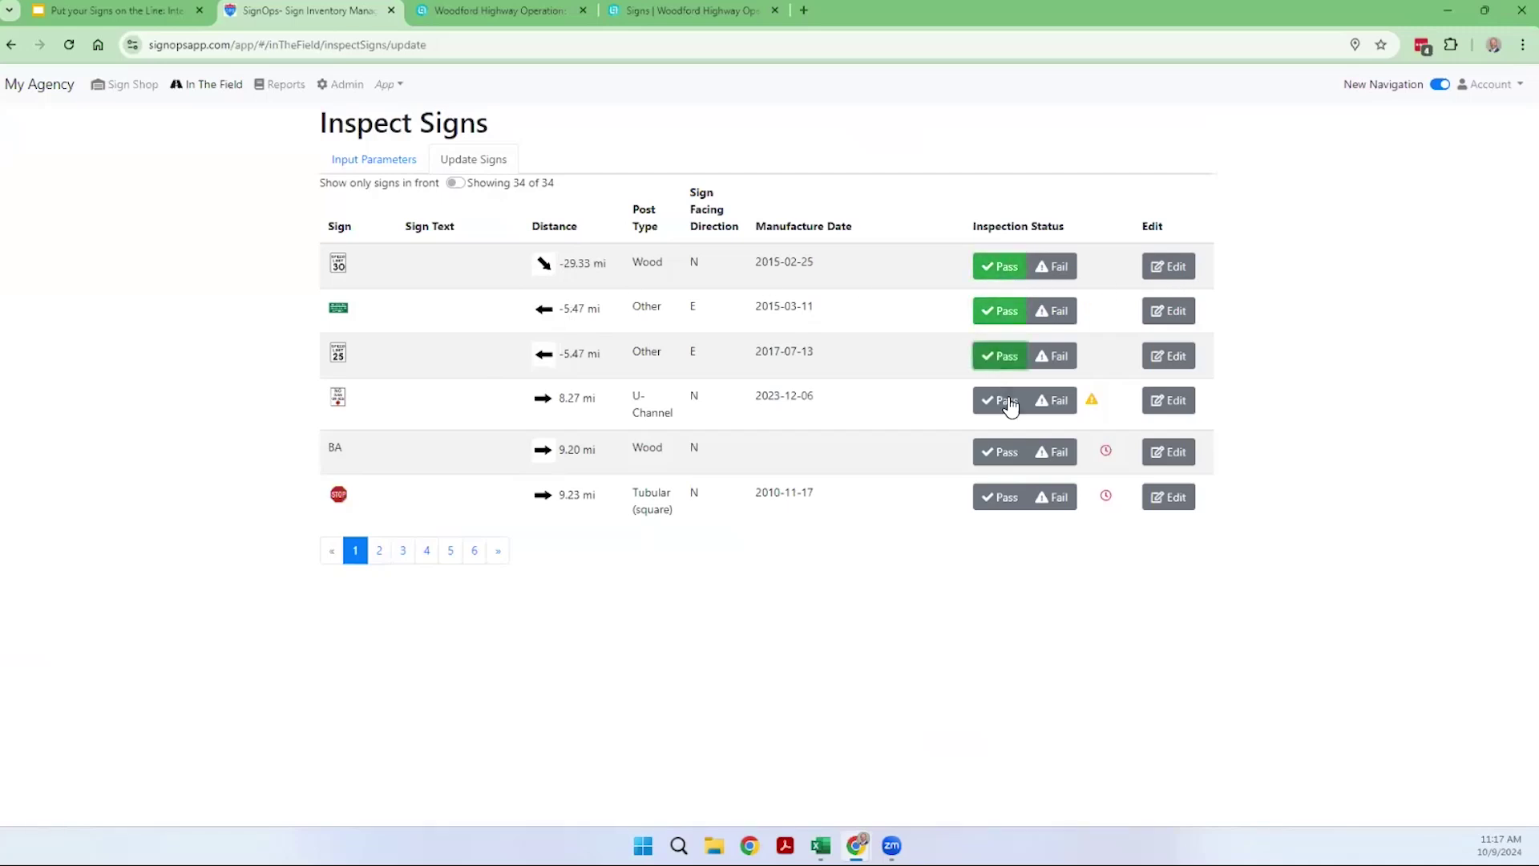
pyautogui.click(998, 401)
pyautogui.click(1053, 457)
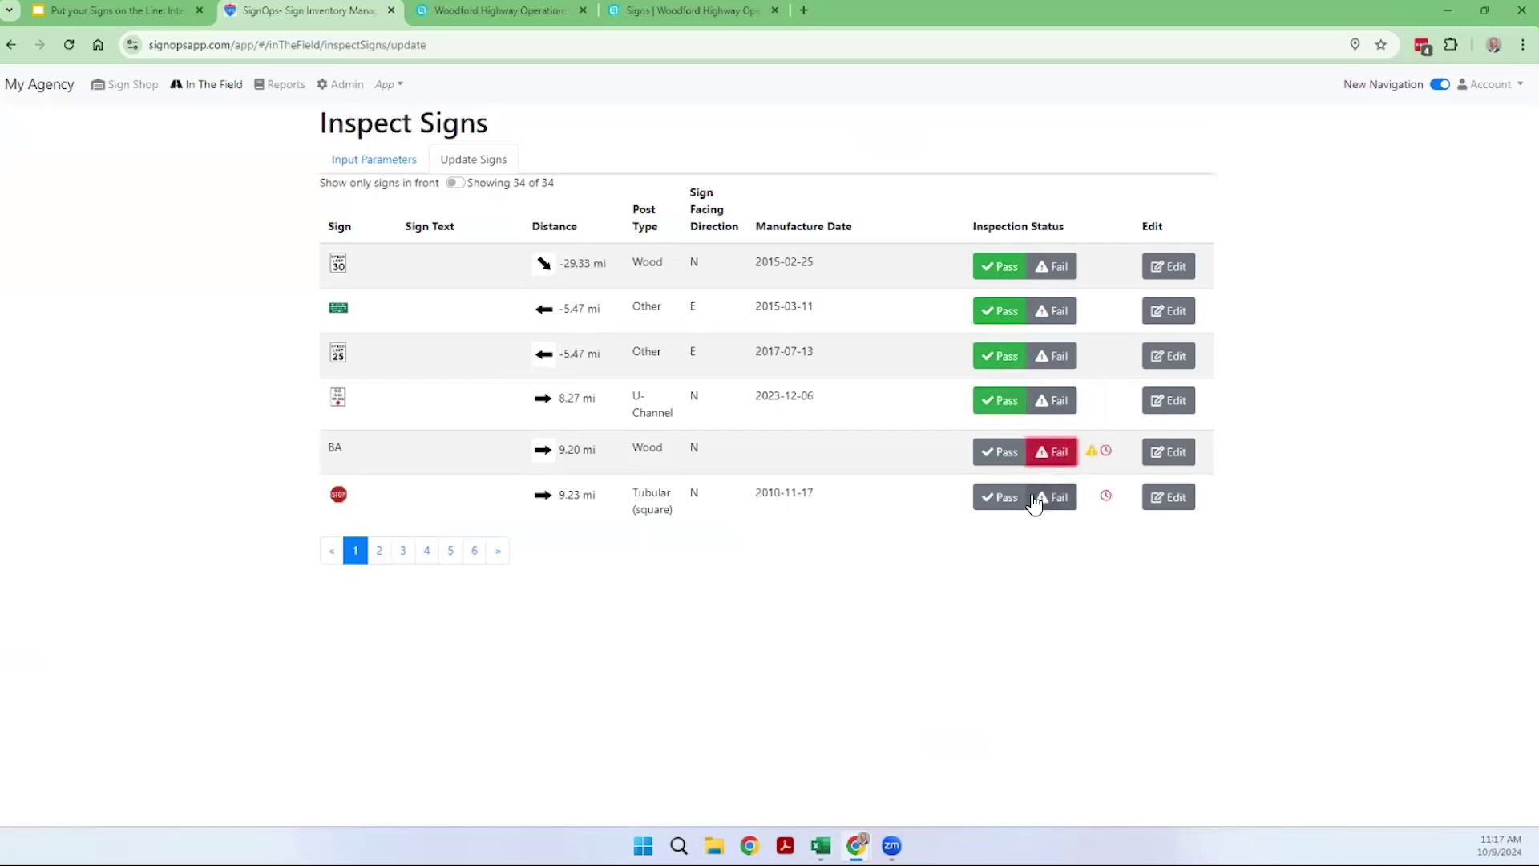
pyautogui.click(998, 497)
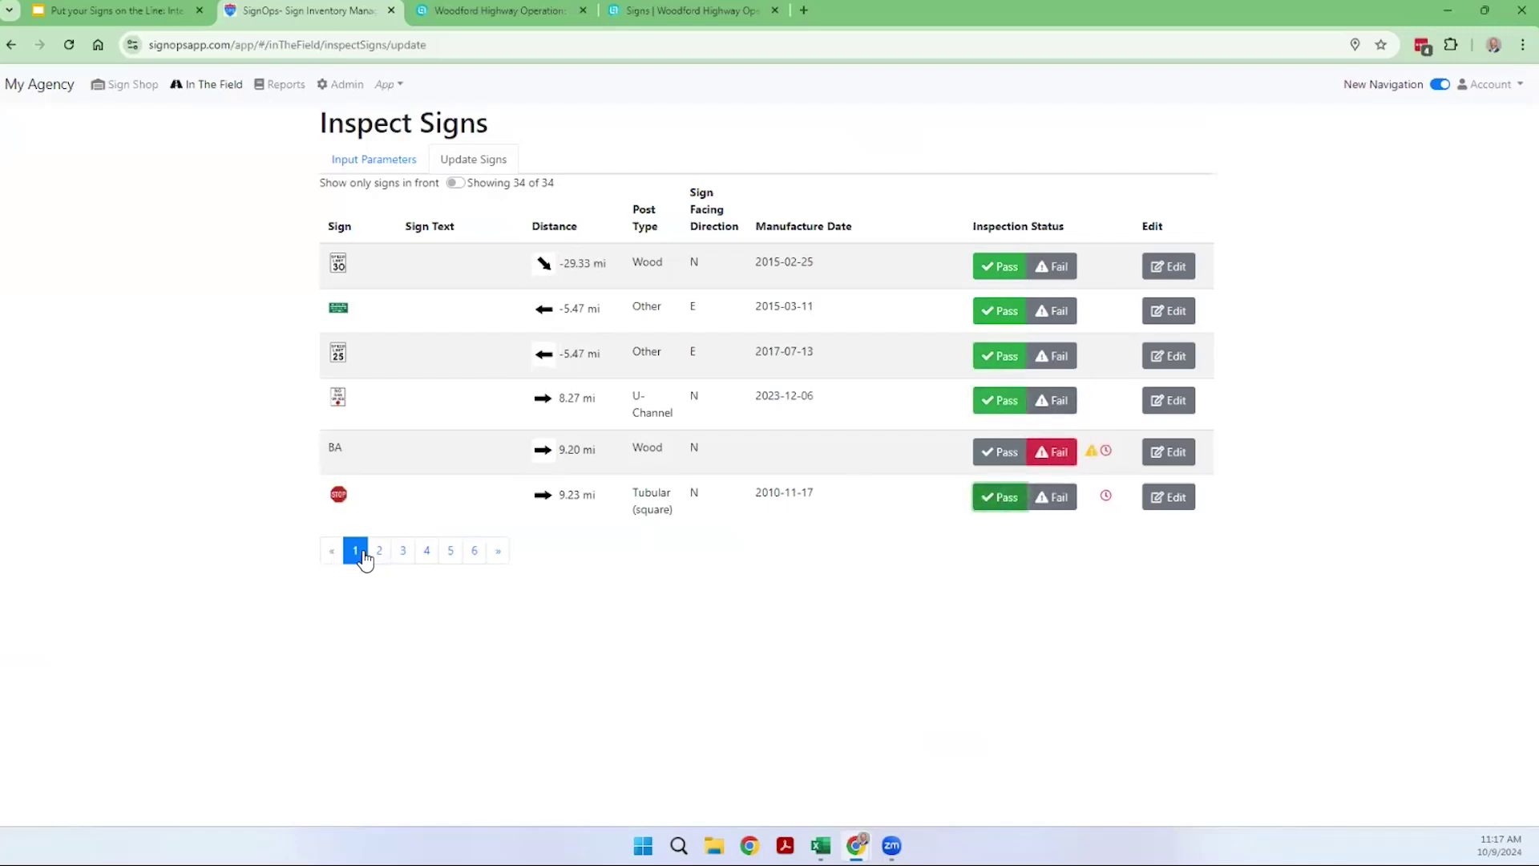
# Pass all six signs on the second page of the night inspection list.
pyautogui.click(379, 553)
pyautogui.click(999, 268)
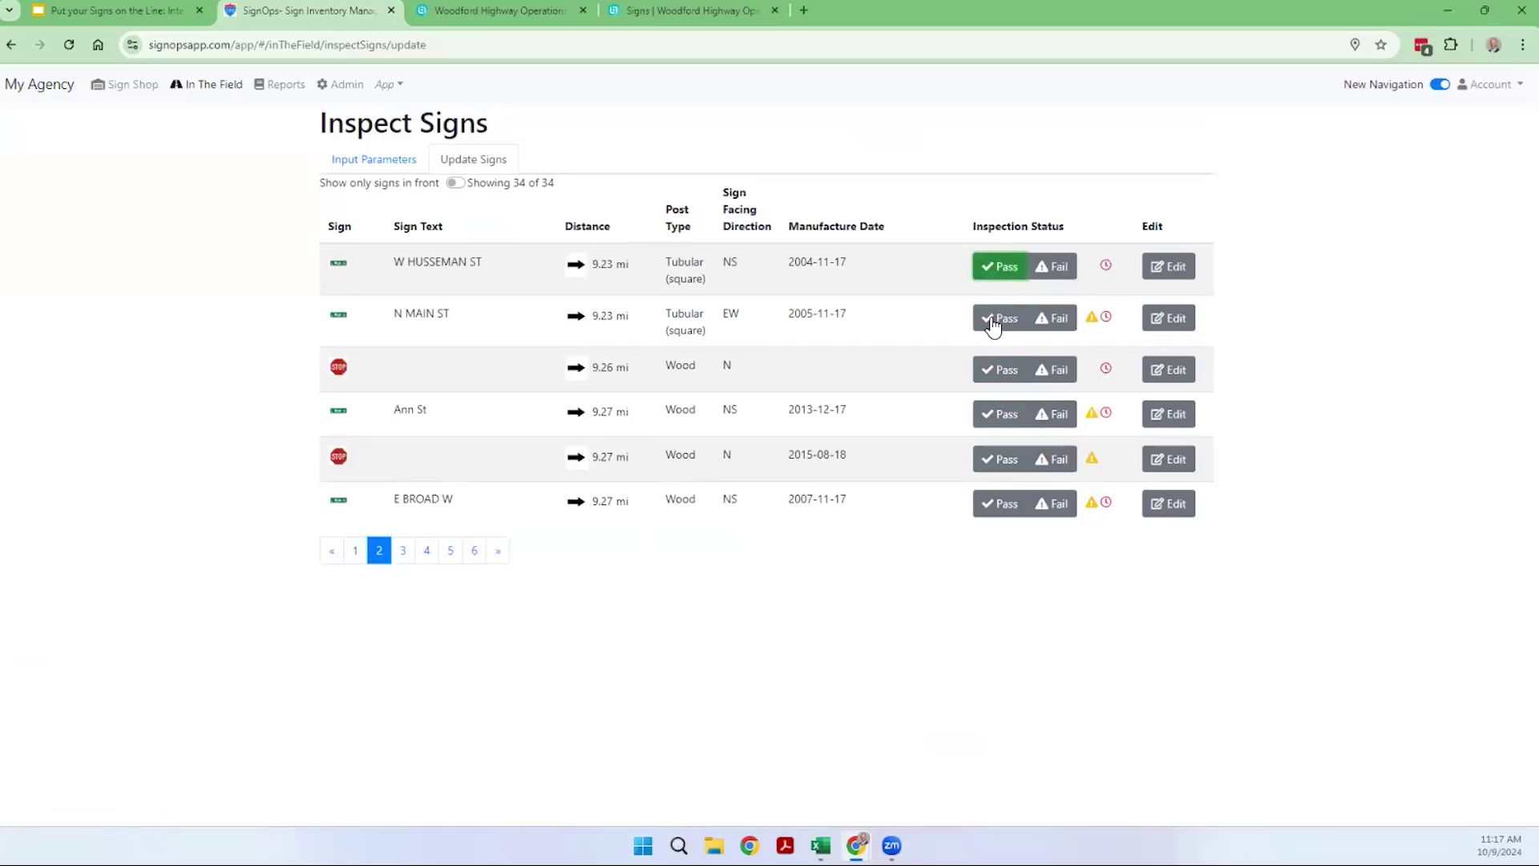
pyautogui.click(994, 320)
pyautogui.click(994, 370)
pyautogui.click(994, 415)
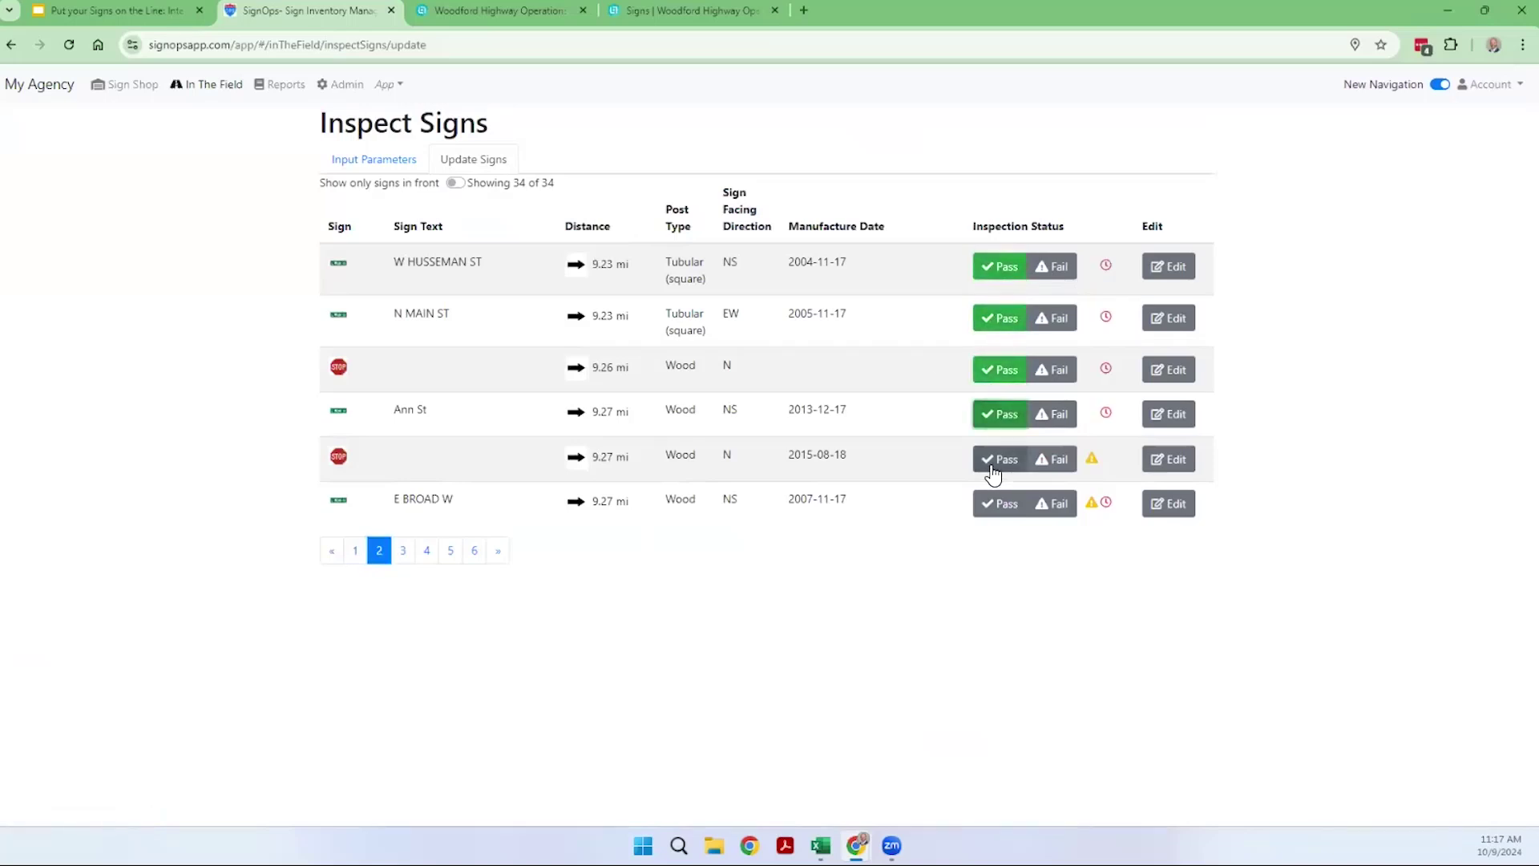
pyautogui.click(994, 461)
pyautogui.click(994, 504)
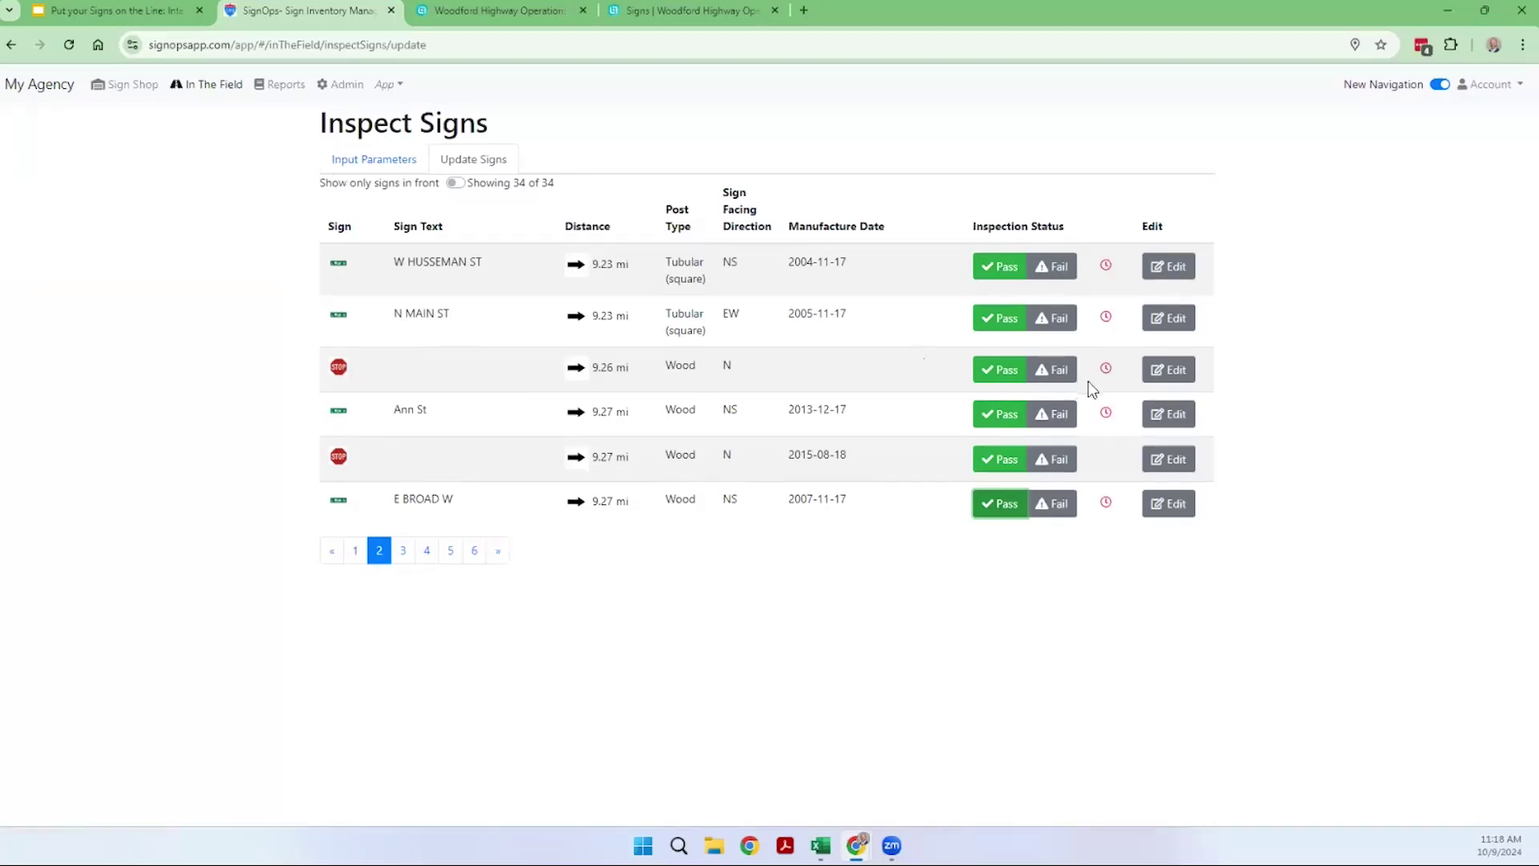
# Open the failed BA sign from the first inspection page and review its maintenance records for the new night inspection entry.
pyautogui.click(355, 552)
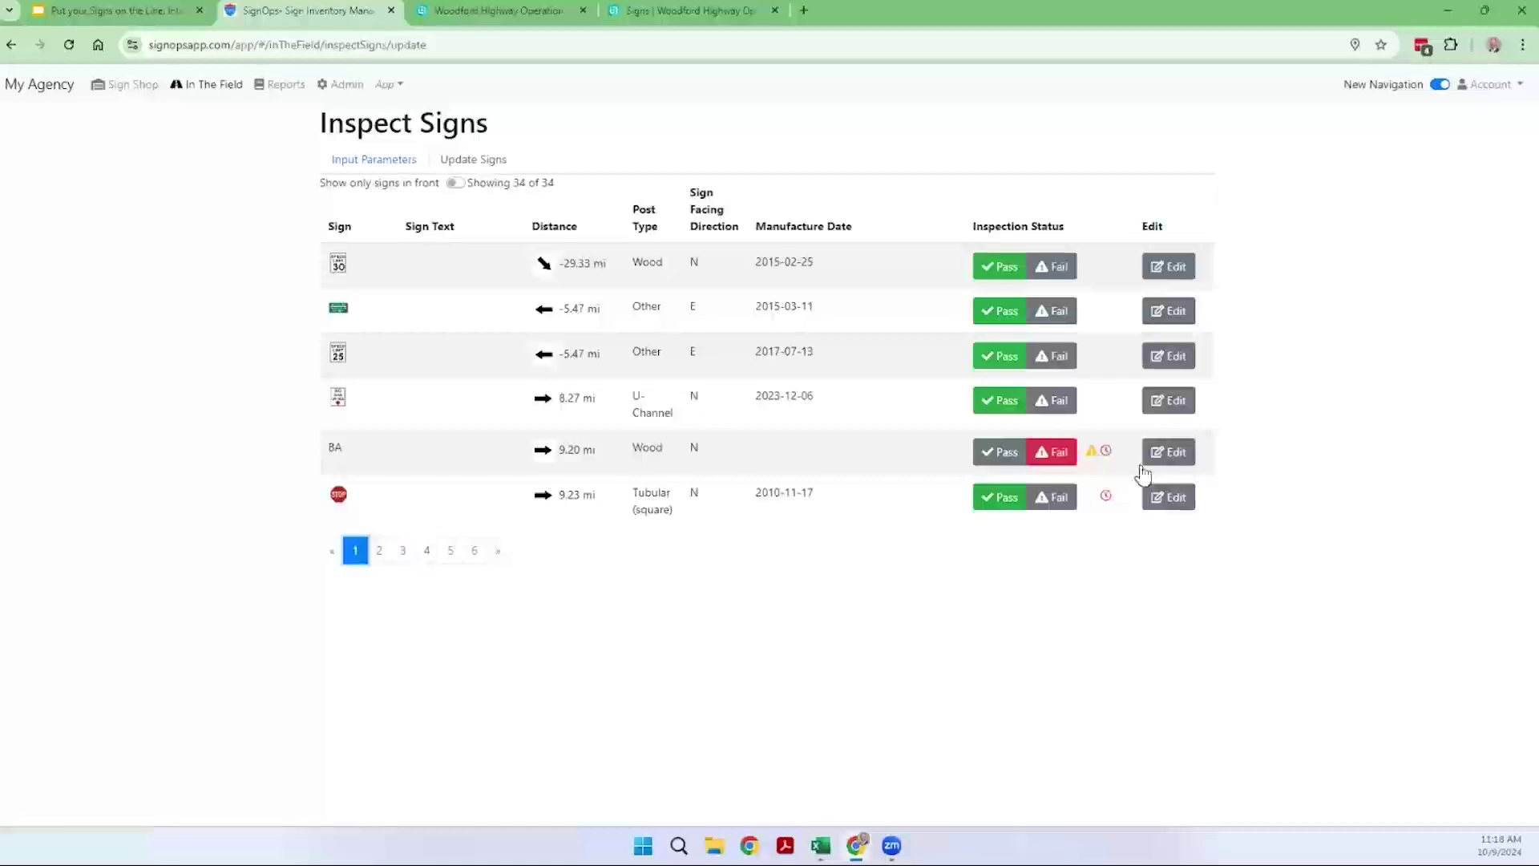
pyautogui.click(1168, 451)
pyautogui.scroll(-3, 264, 493)
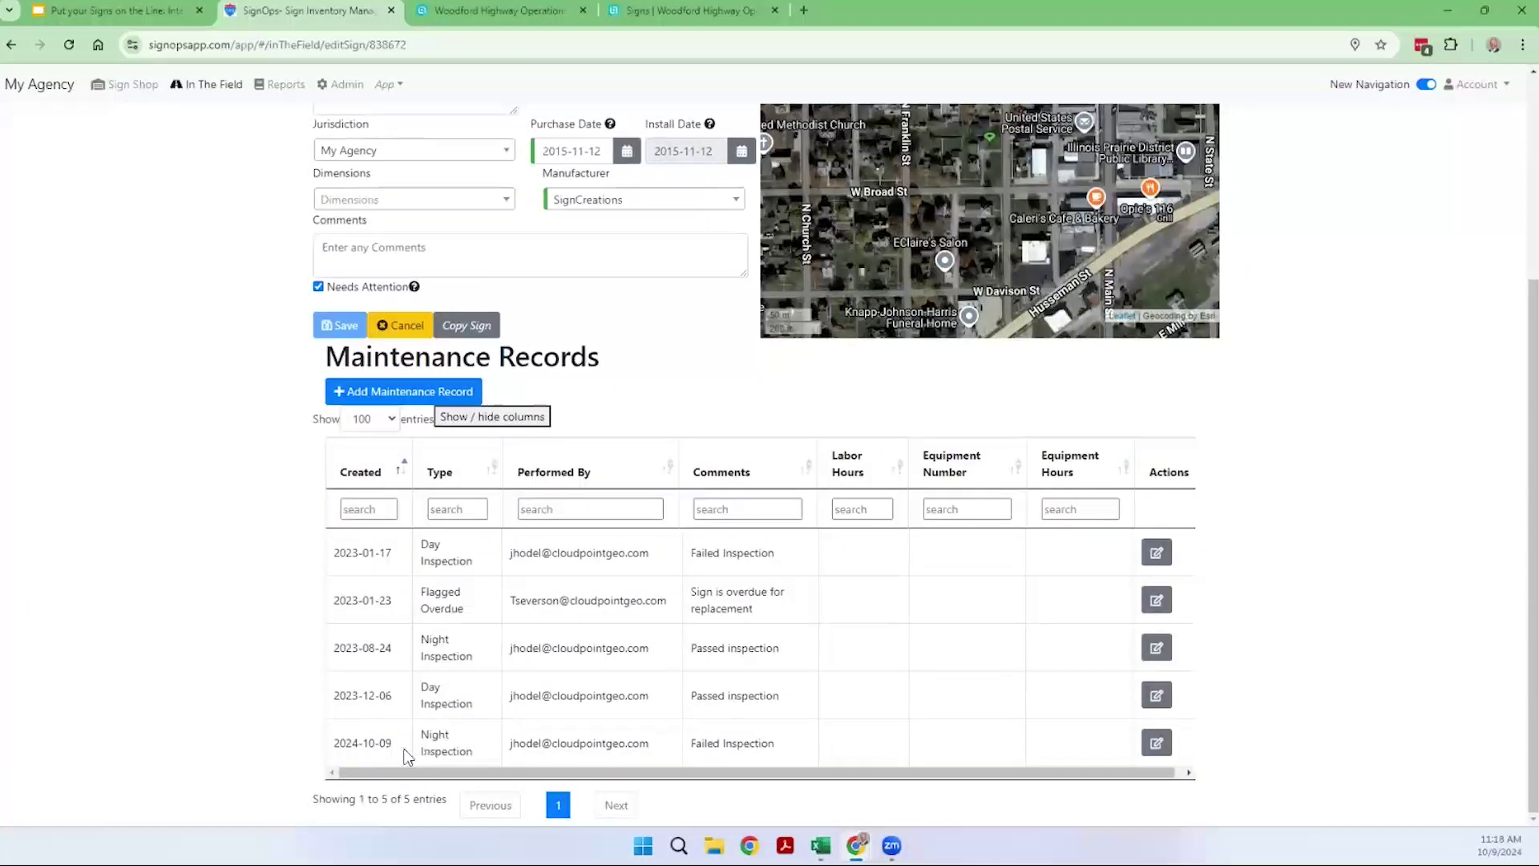
pyautogui.moveTo(784, 747); pyautogui.dragTo(694, 762)
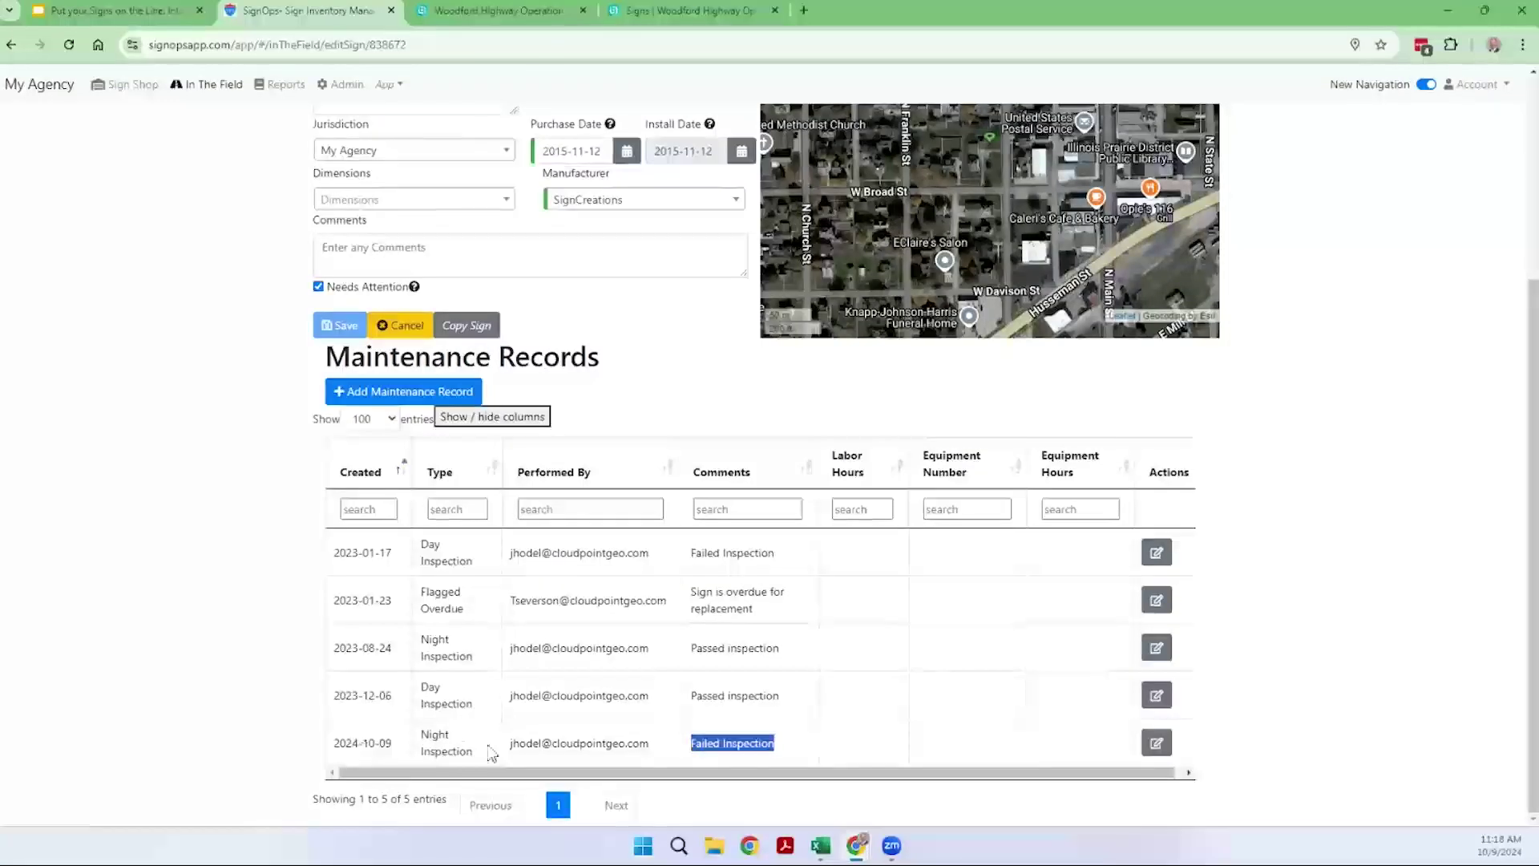
pyautogui.scroll(2, 244, 513)
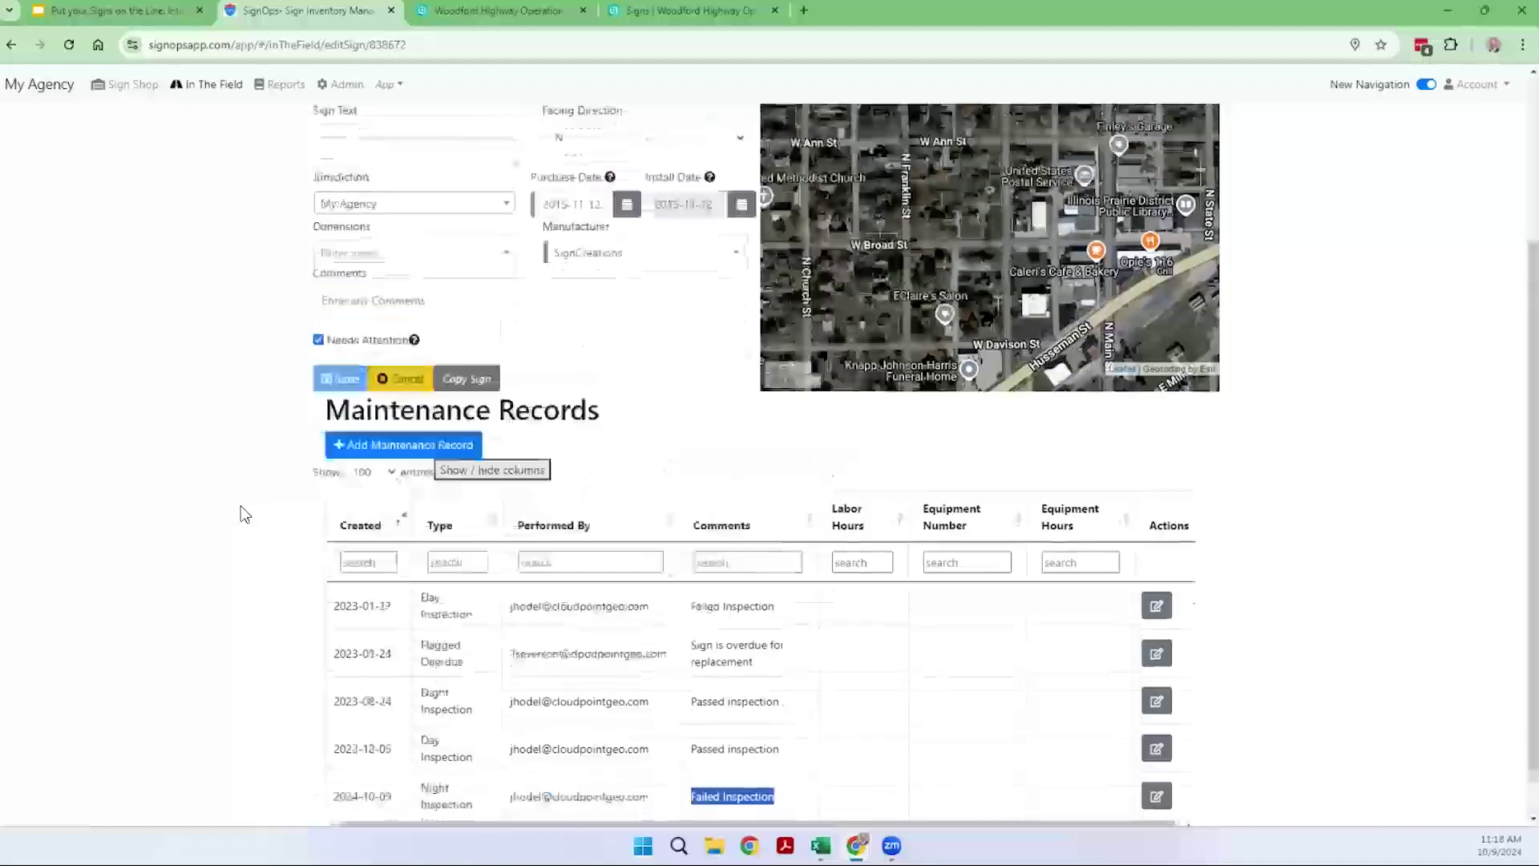
pyautogui.scroll(2, 154, 478)
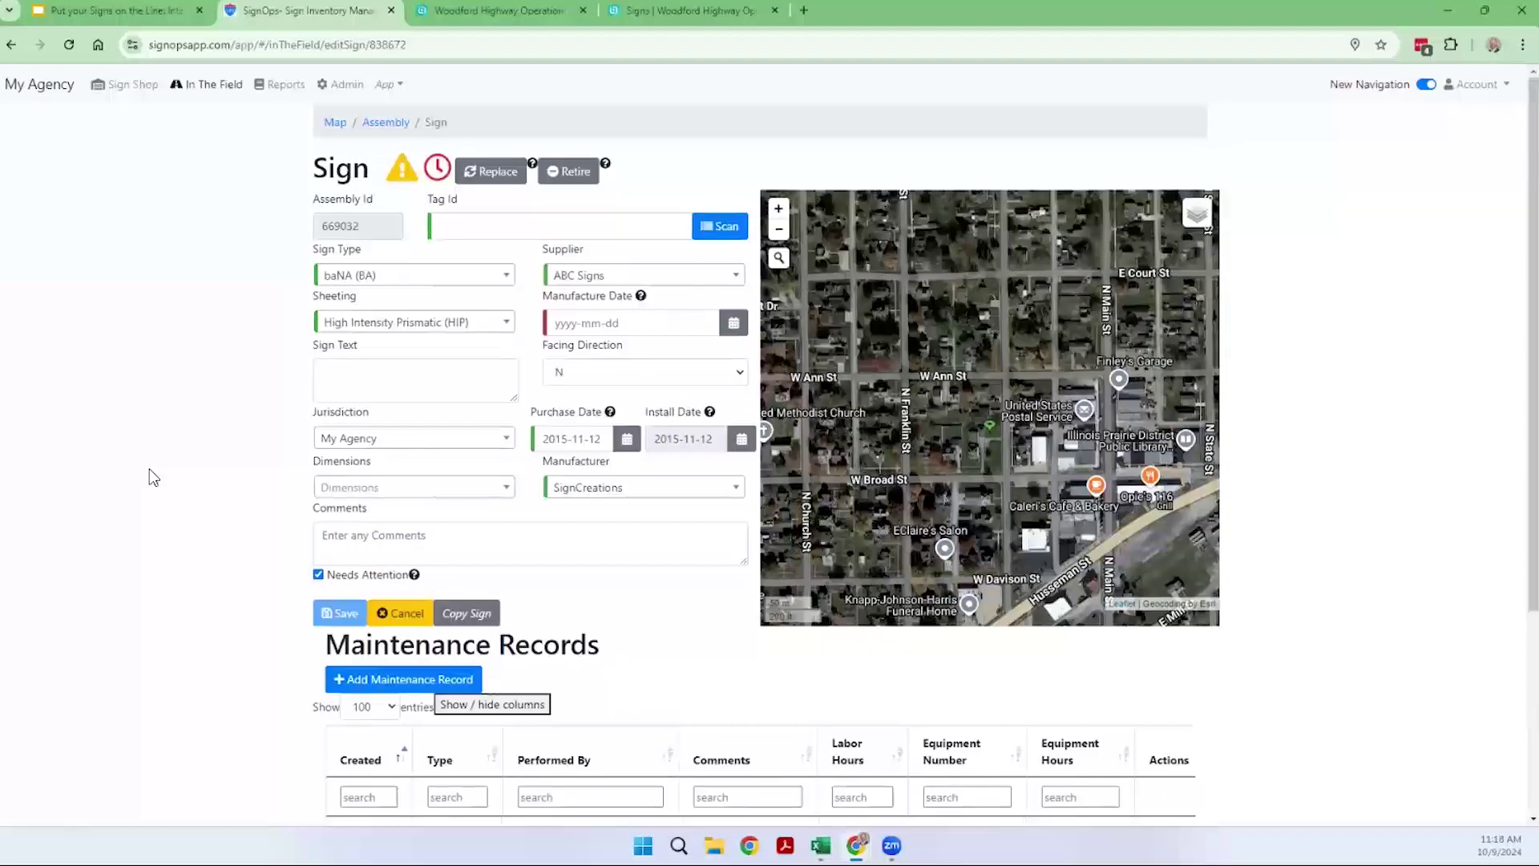
# Open the Signs in Stock Summary report and check the number of 30 x 30 High Intensity Prismatic stop signs.
pyautogui.click(192, 88)
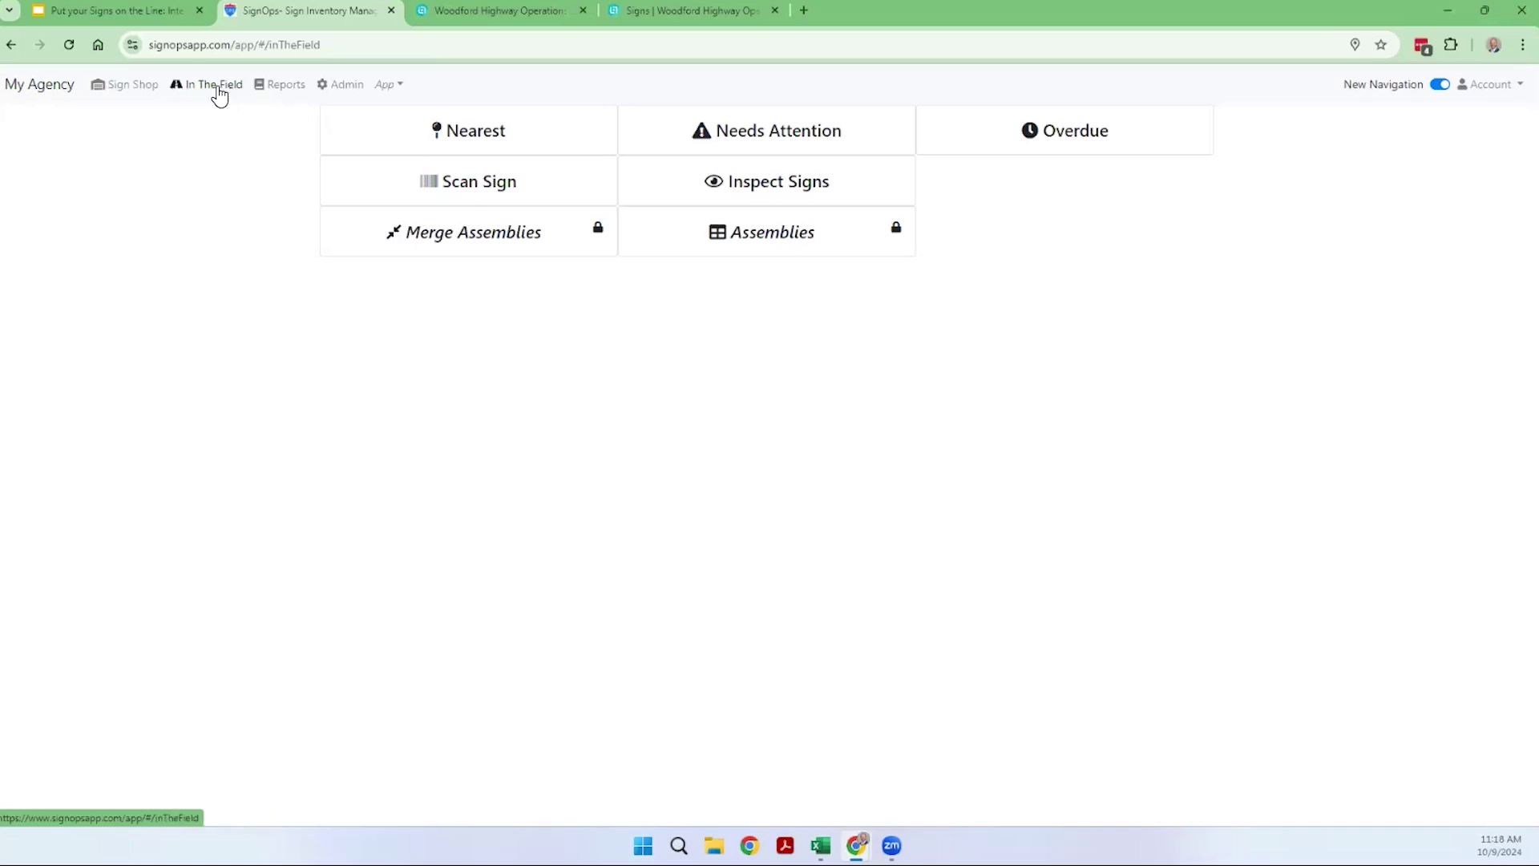
pyautogui.click(276, 87)
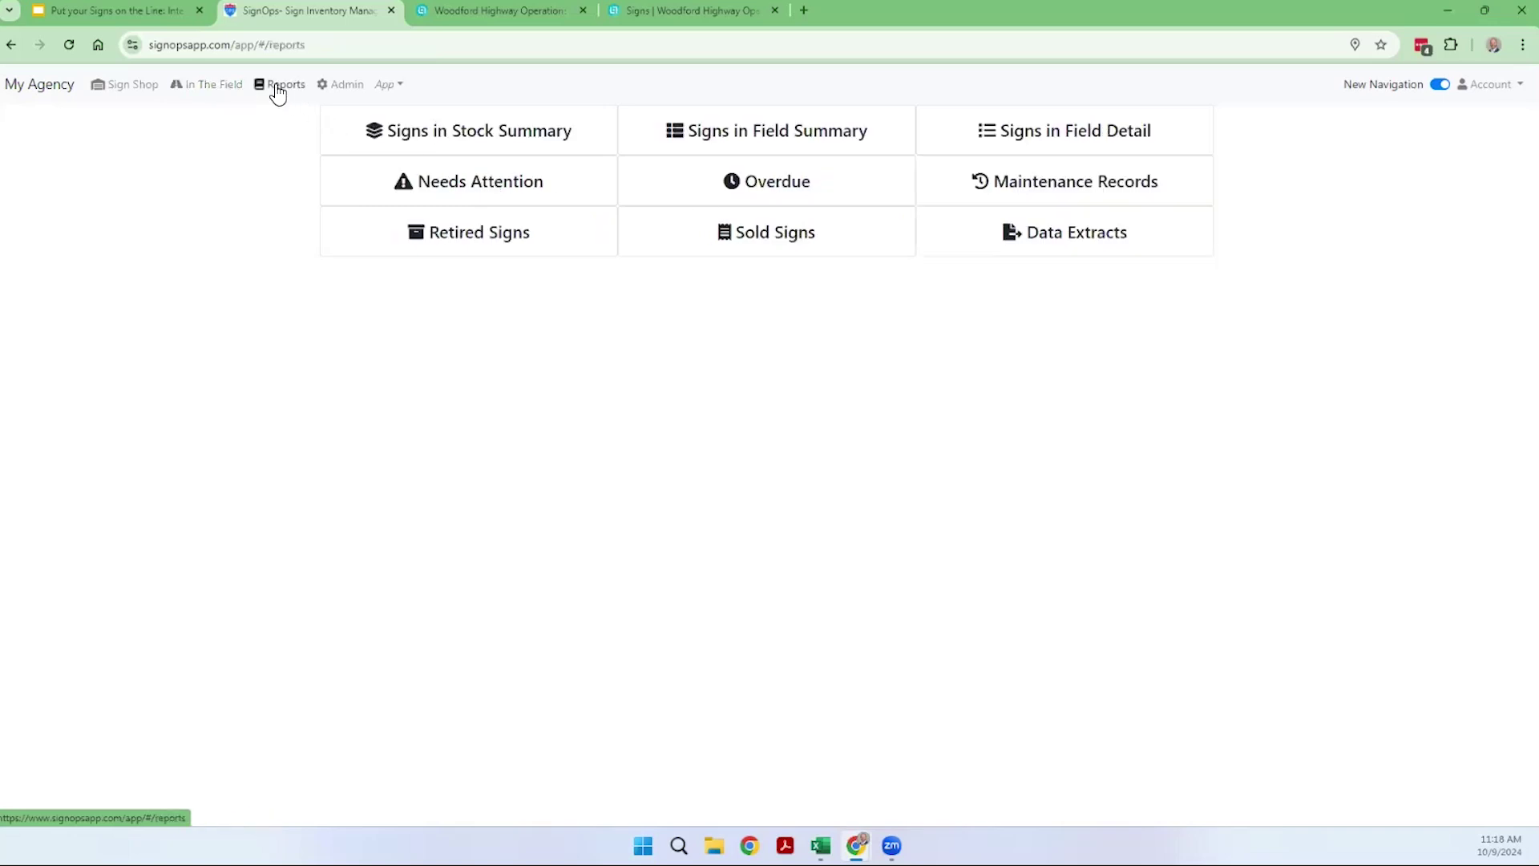
pyautogui.click(537, 141)
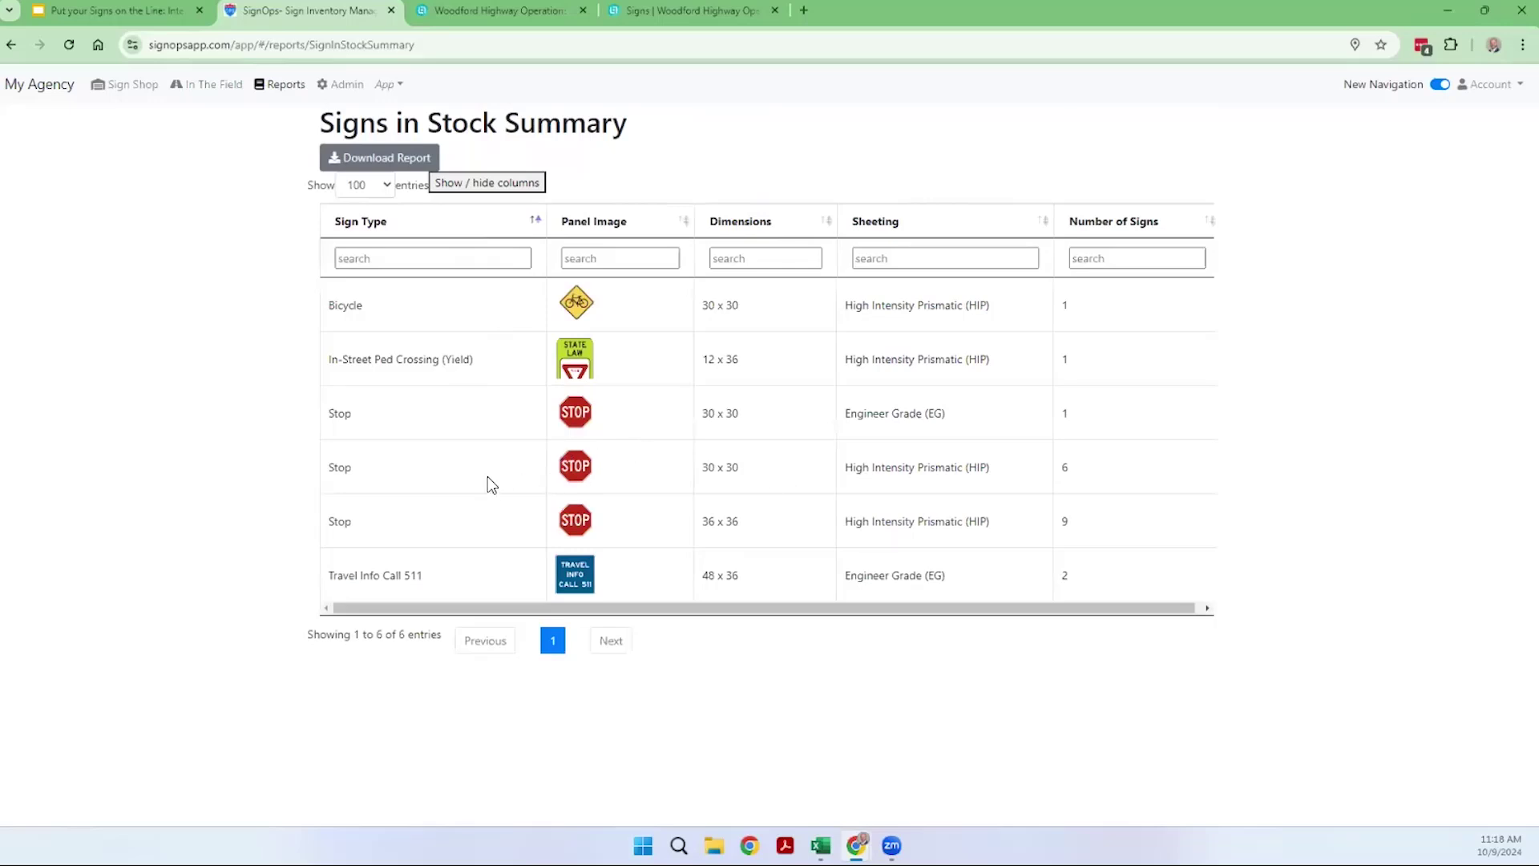
pyautogui.doubleClick(1065, 469)
# Open the Signs in Field Summary report and look through the sign types, dimensions, sheeting and quantities.
pyautogui.click(283, 86)
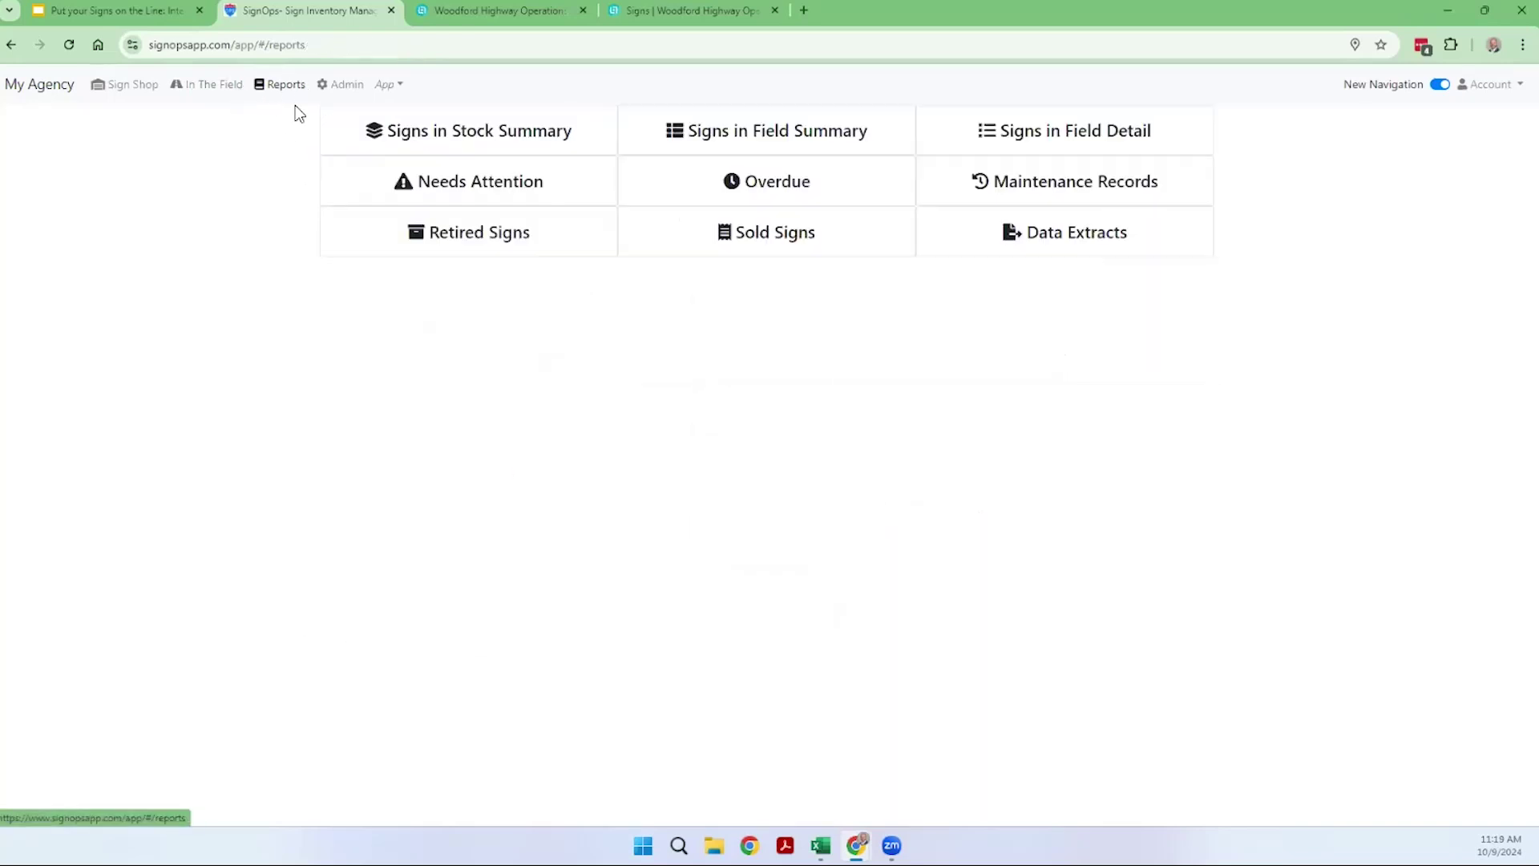
pyautogui.click(783, 136)
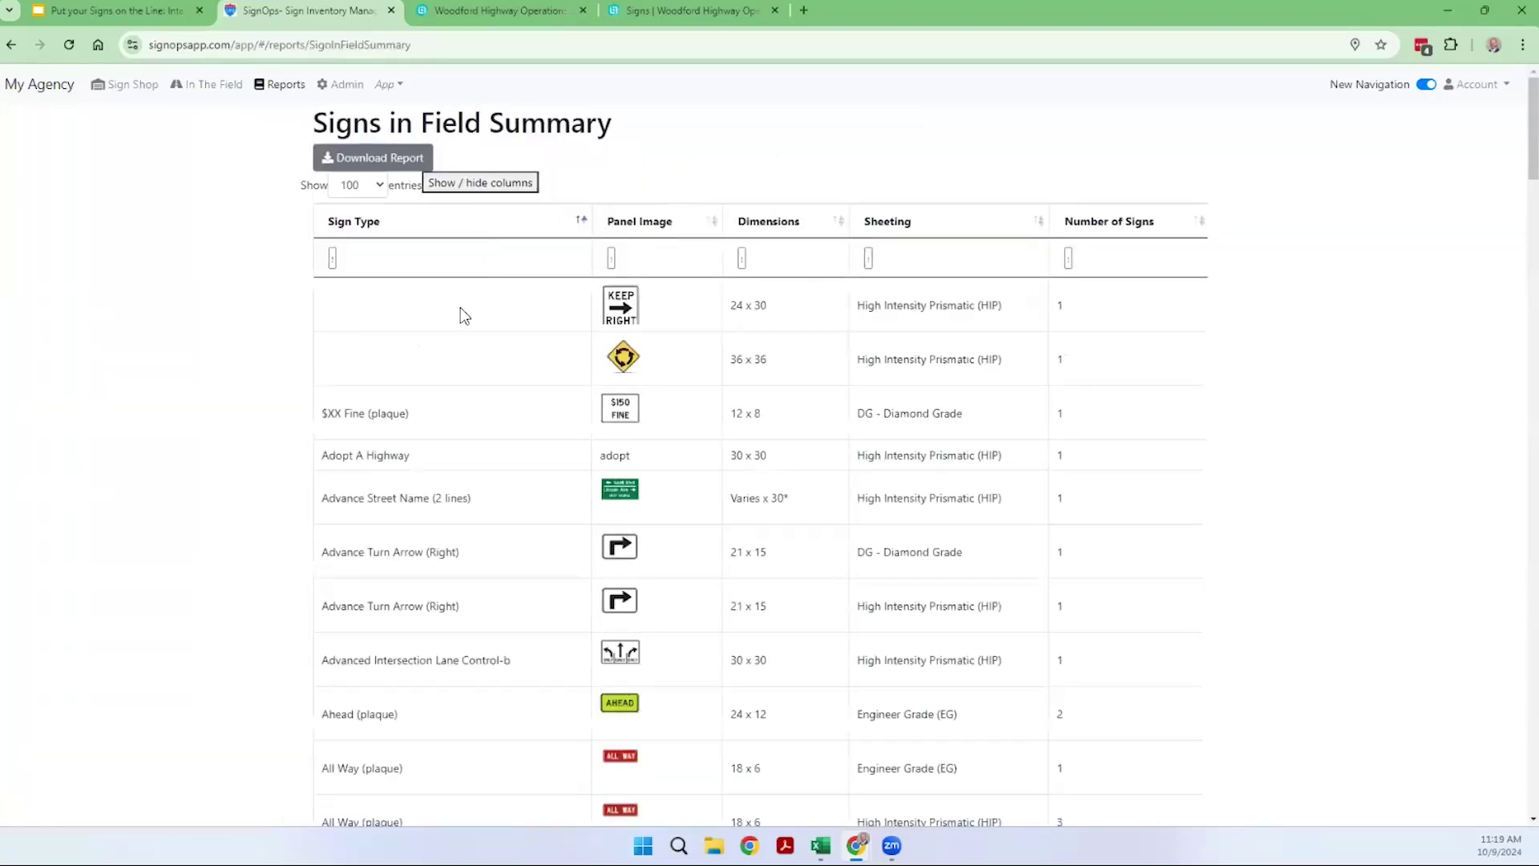
pyautogui.scroll(-2, 392, 561)
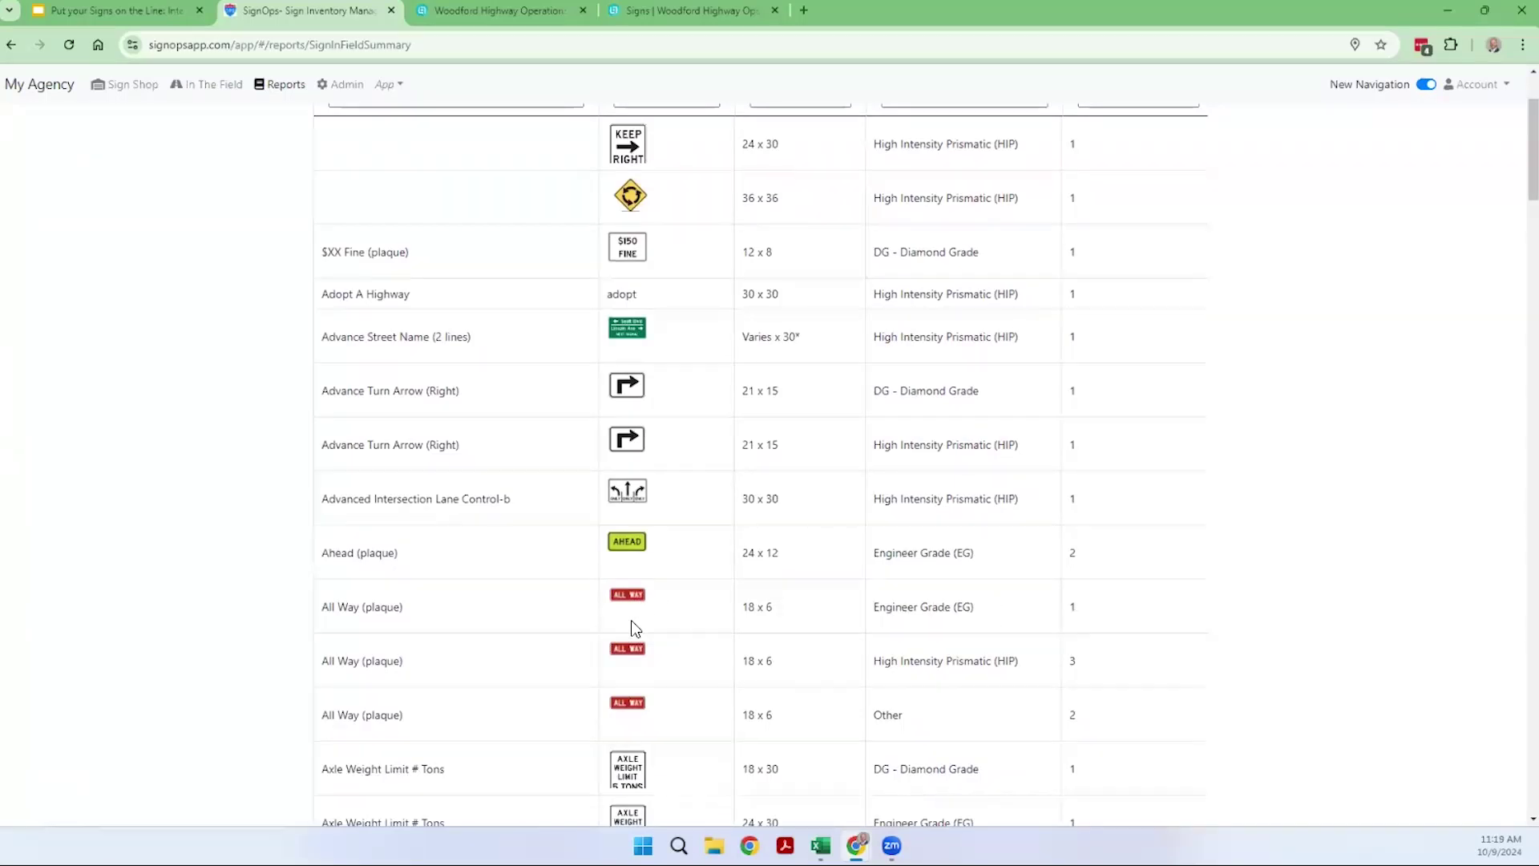
pyautogui.scroll(-5, 417, 605)
pyautogui.scroll(5, 420, 605)
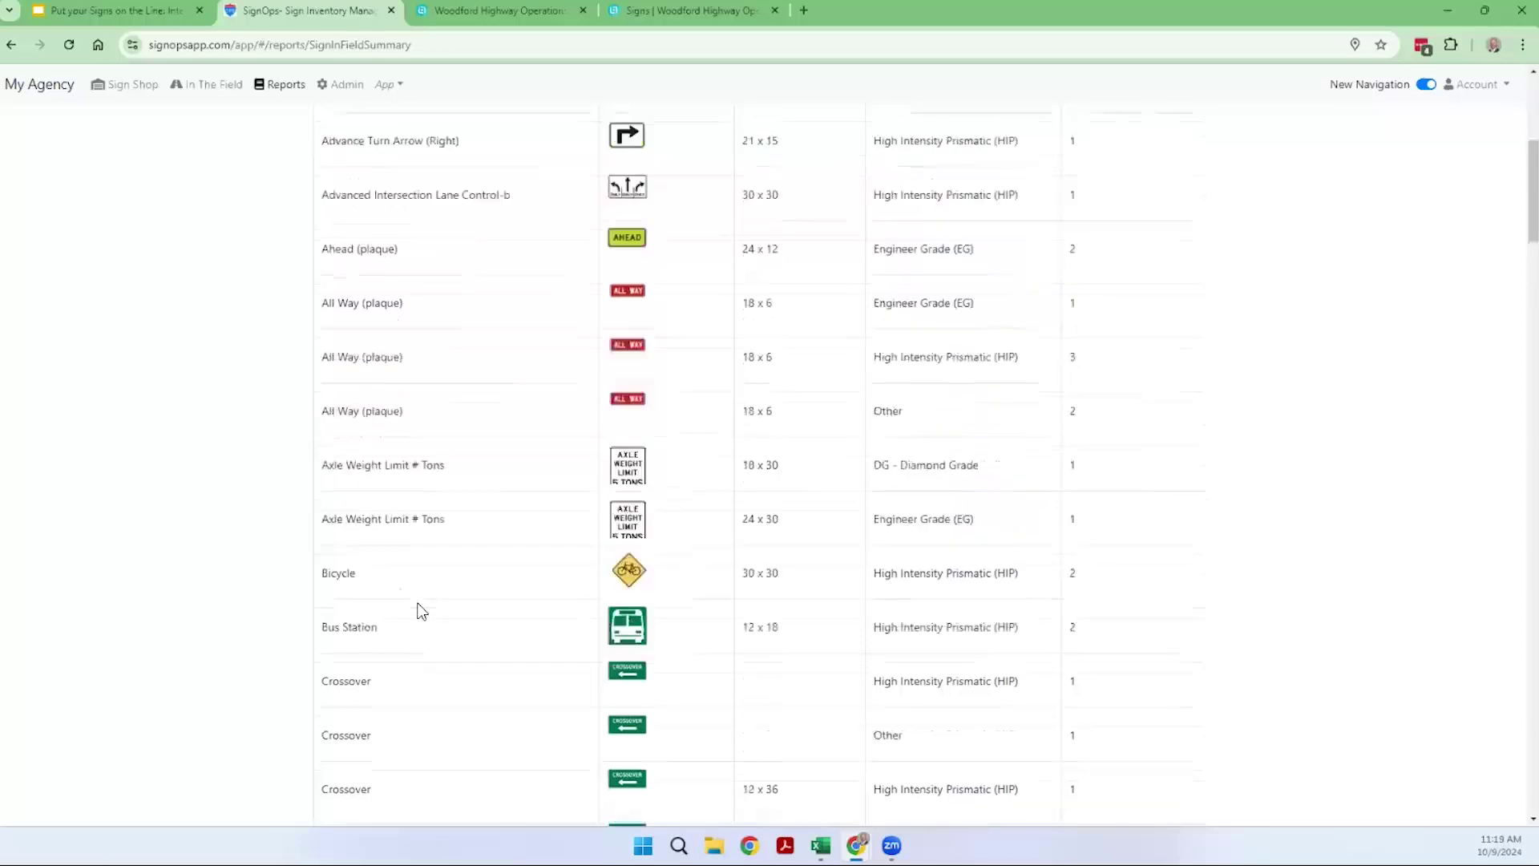
# Filter the Signs in Field Detail report by sign type All Way, open the Engineer Grade plaque's record and inspect its map location.
pyautogui.click(273, 88)
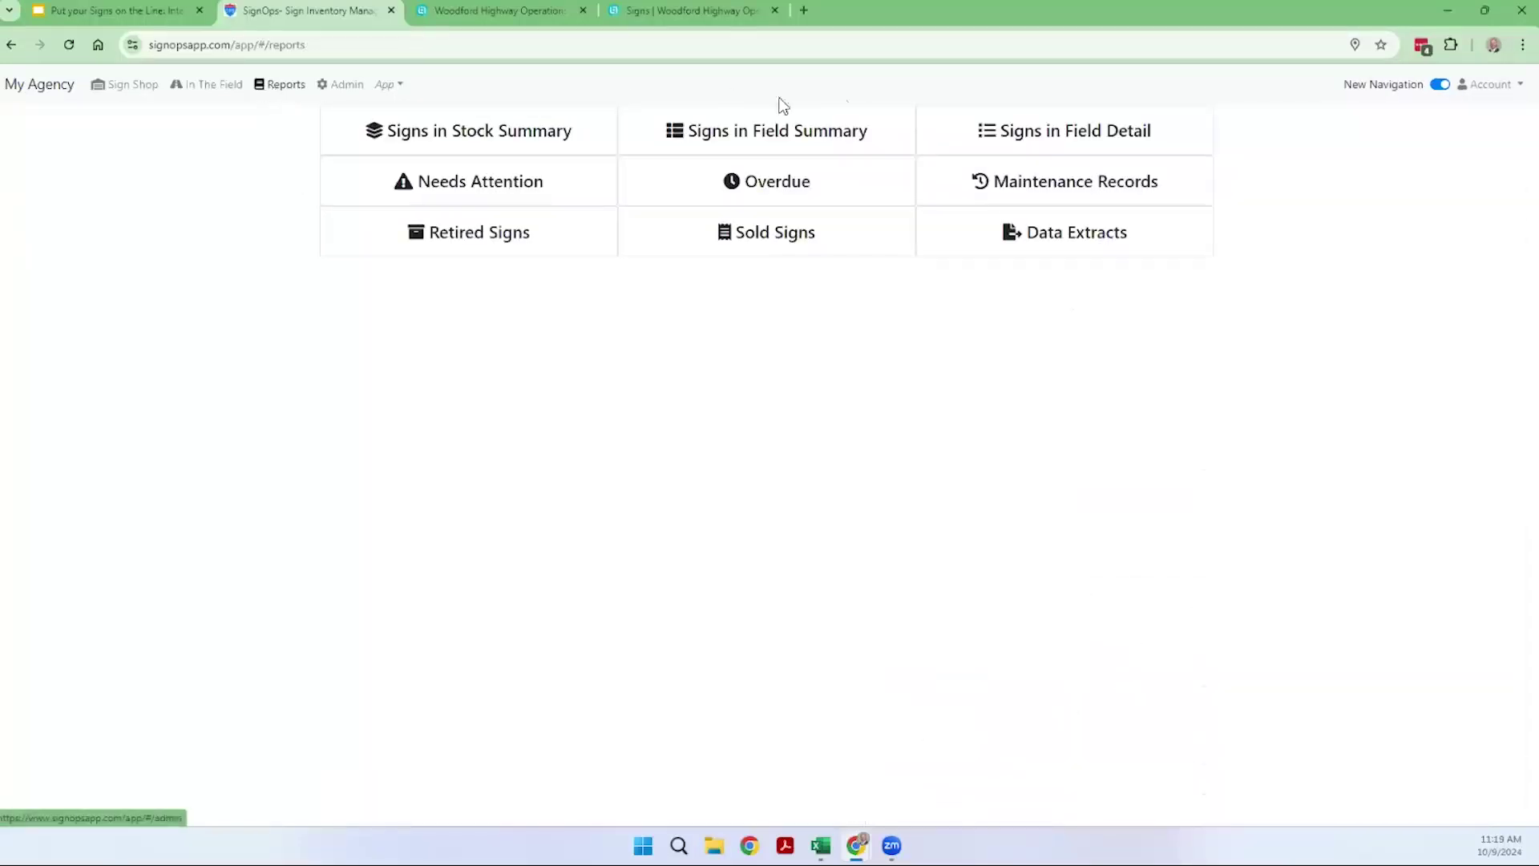
pyautogui.click(993, 136)
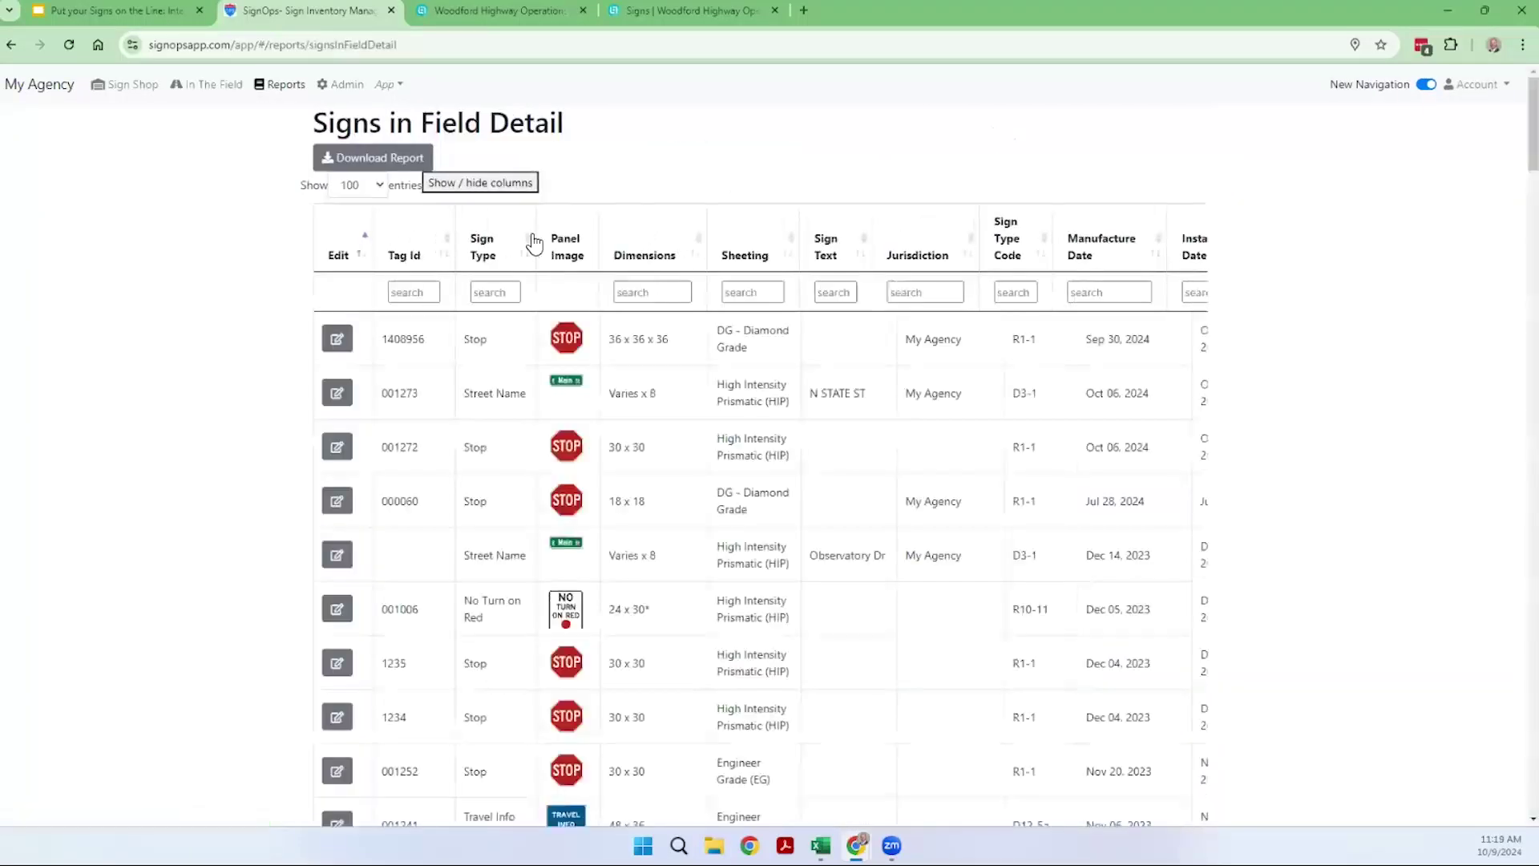
pyautogui.click(495, 291)
pyautogui.write('All Way')
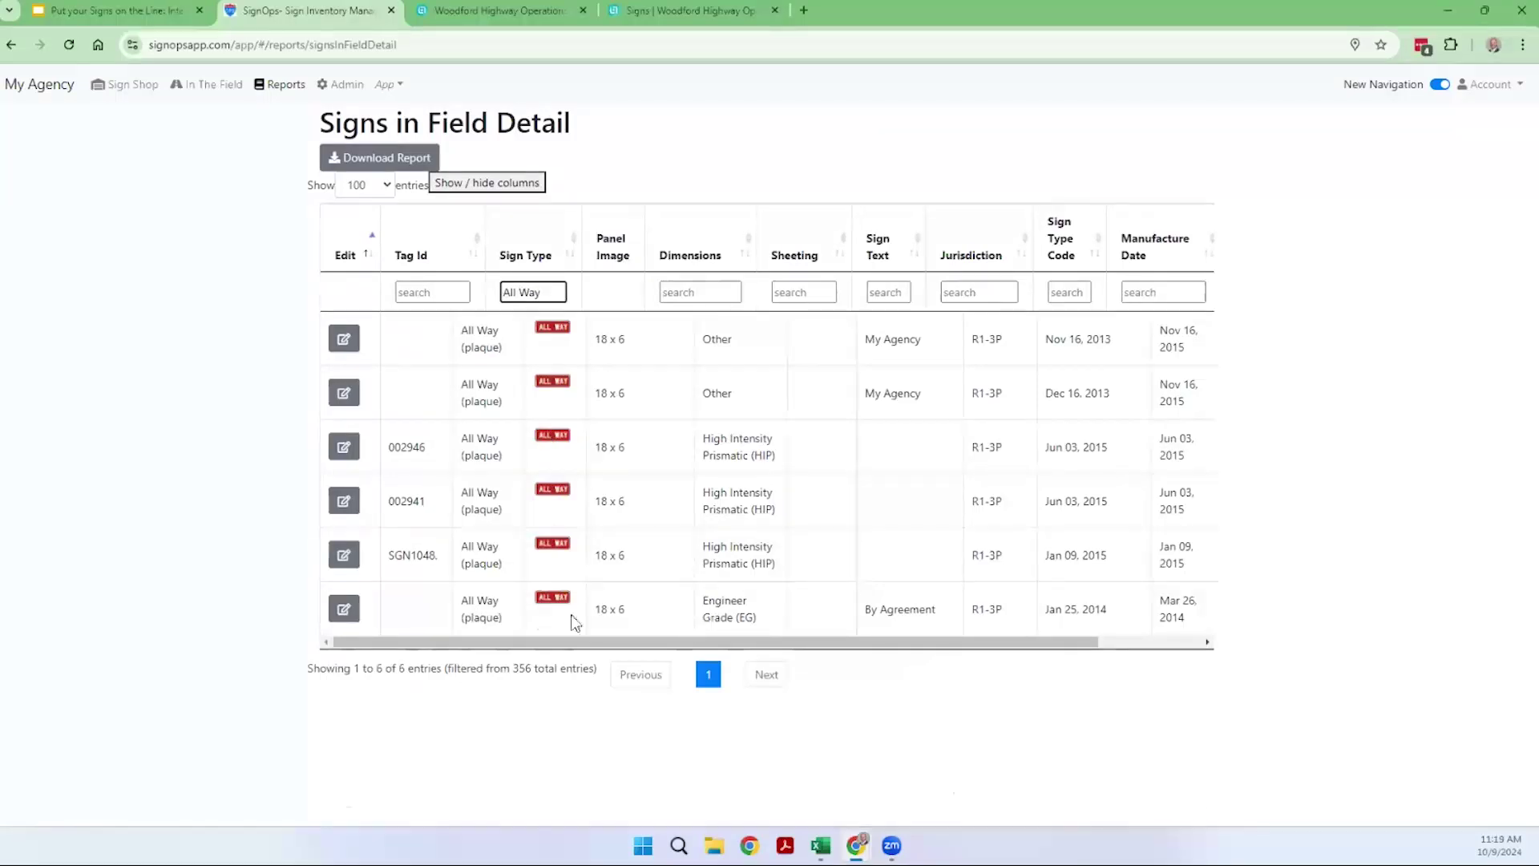
pyautogui.click(343, 609)
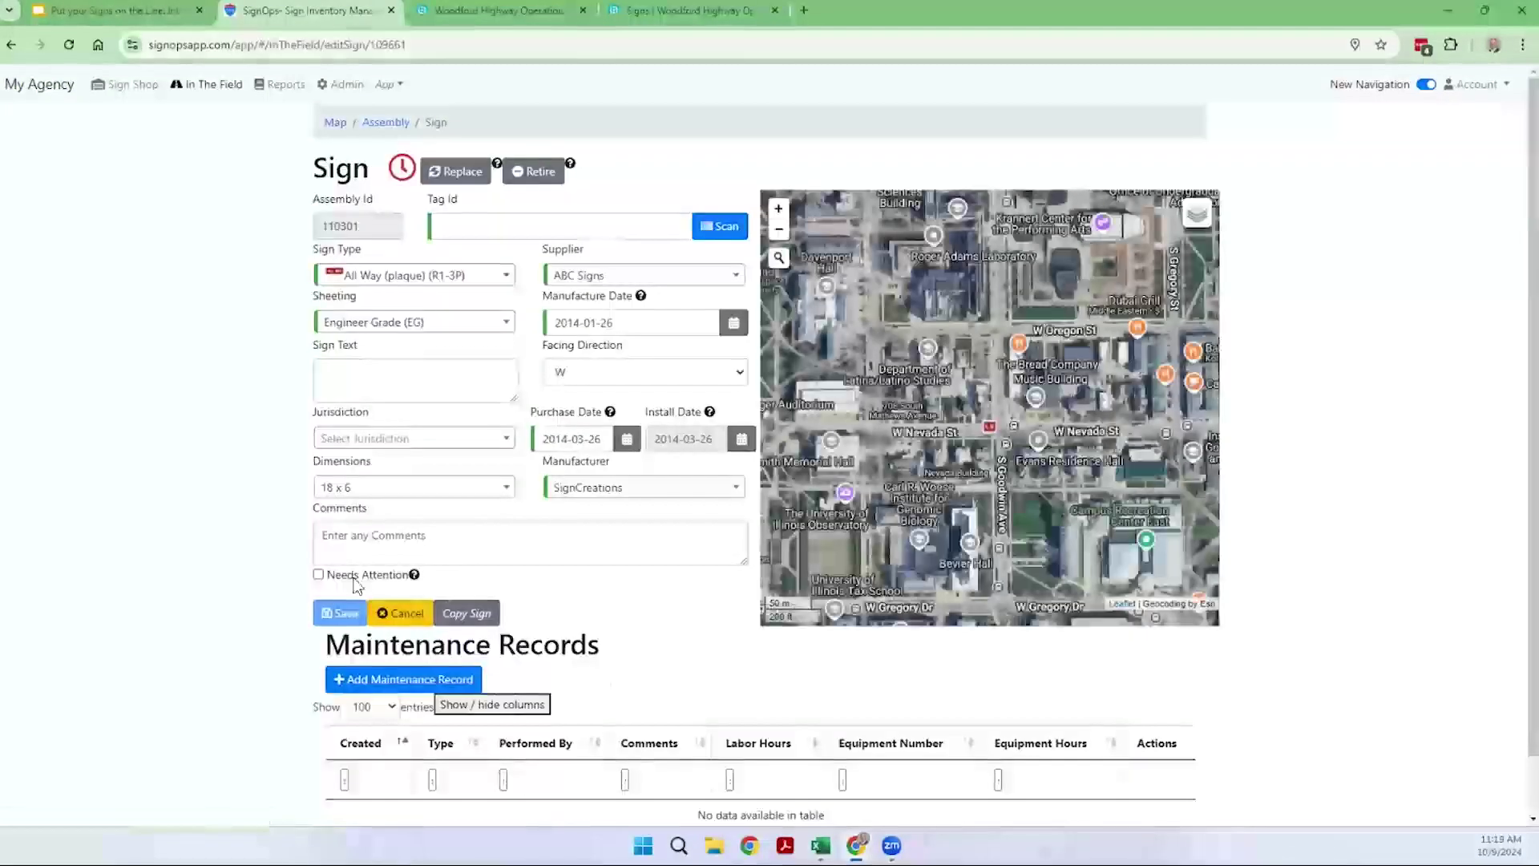
pyautogui.scroll(3, 1003, 443)
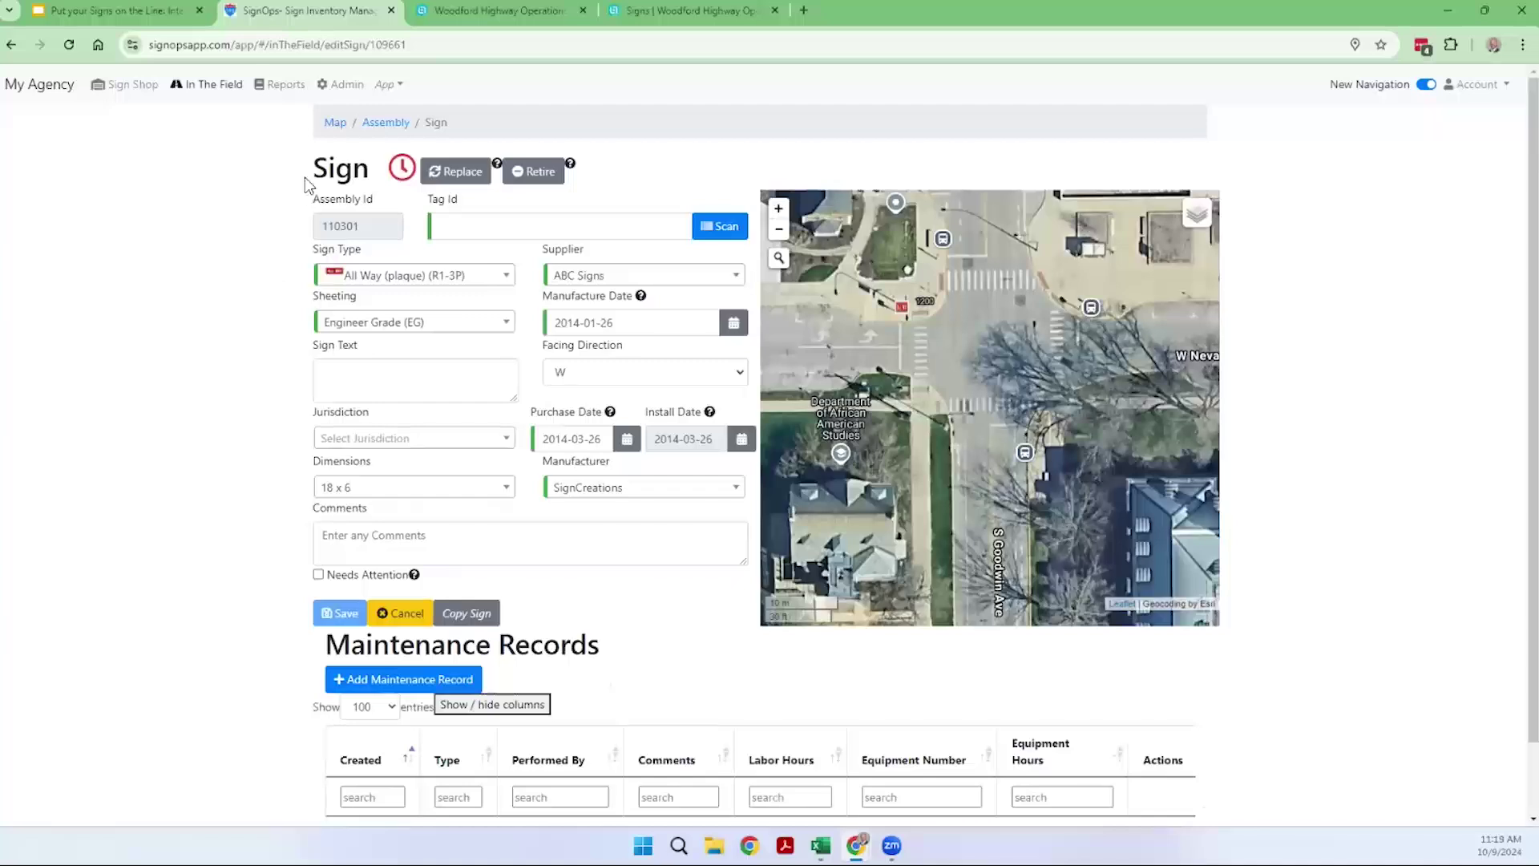
# Open the Maintenance Records report and sort the sign records by Performed On, newest first.
pyautogui.click(277, 88)
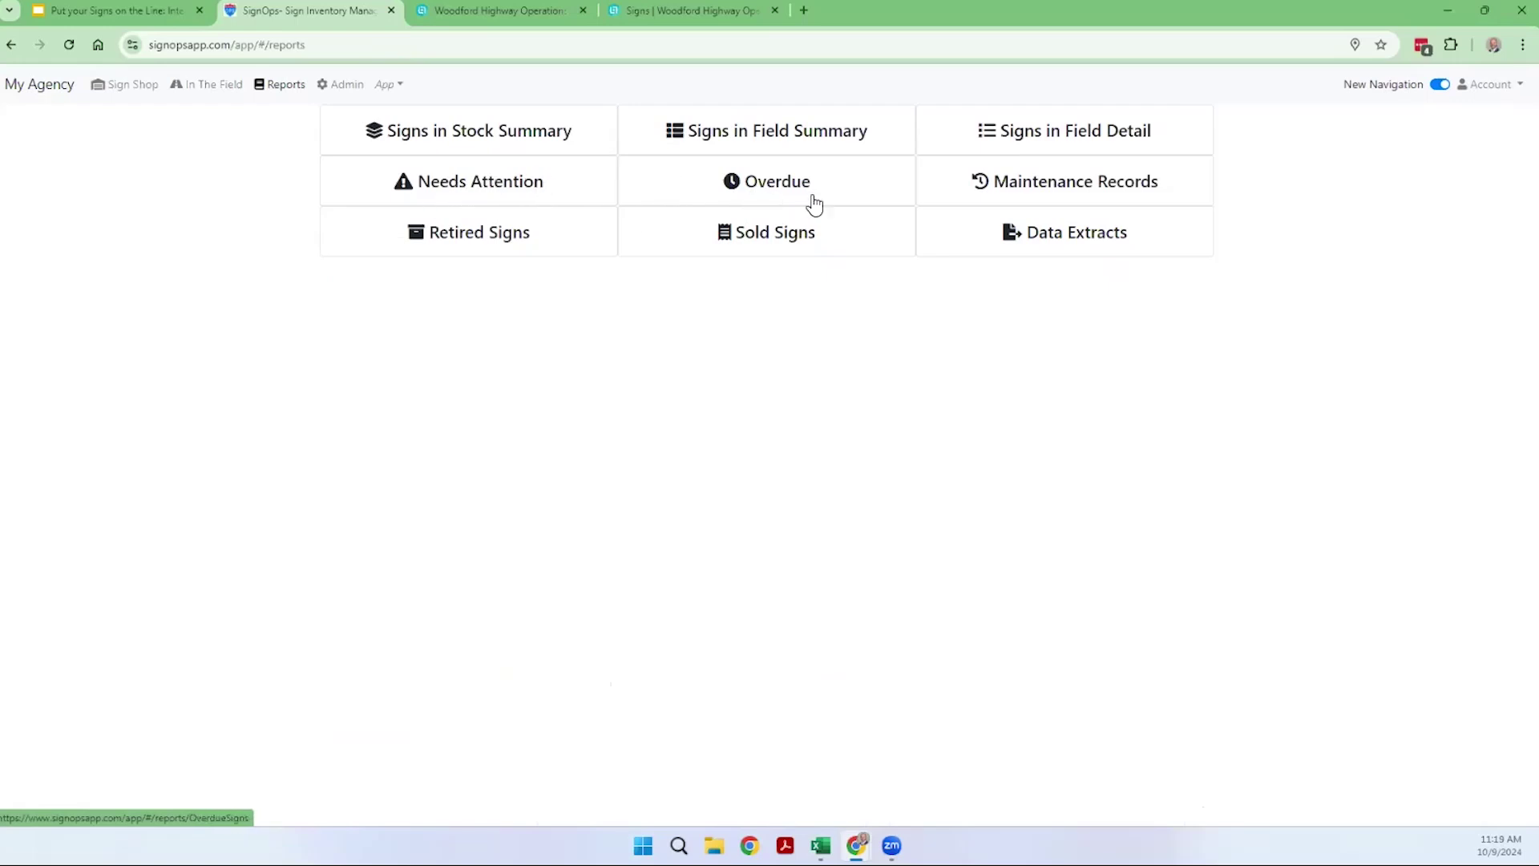
pyautogui.click(1055, 190)
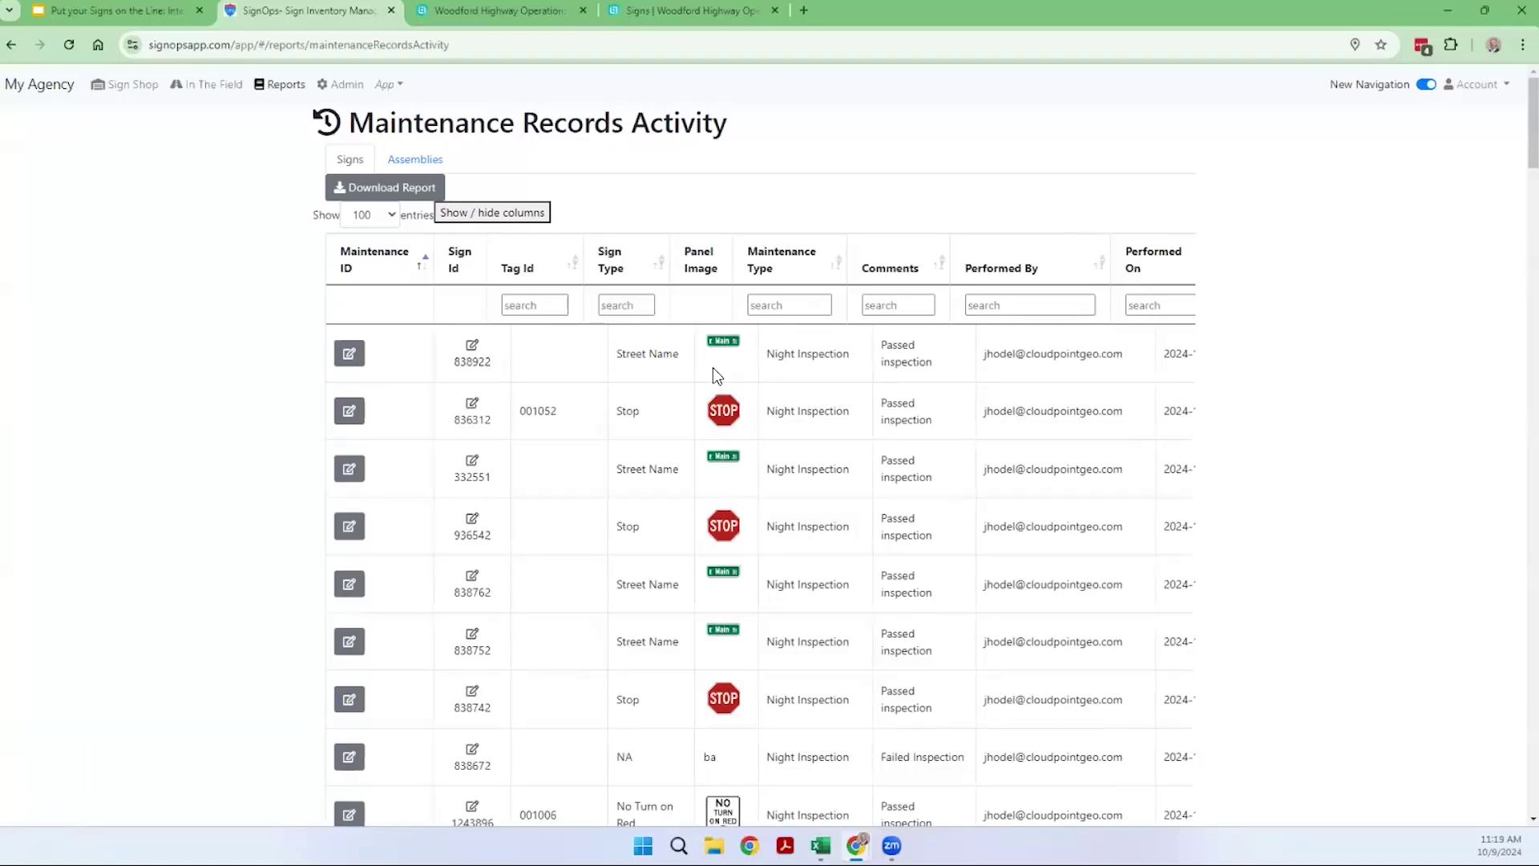
pyautogui.click(1139, 267)
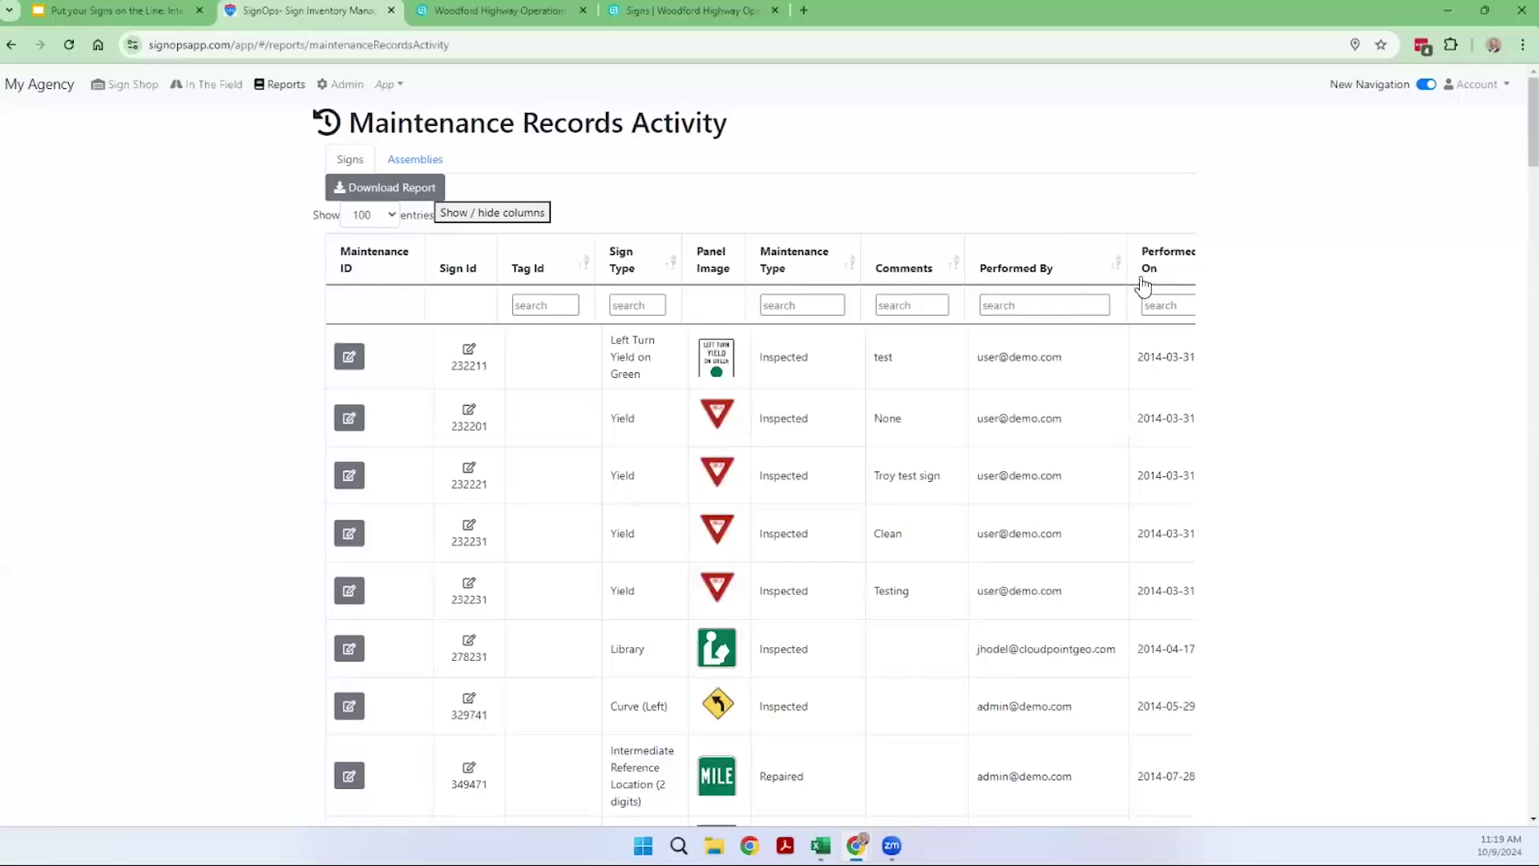
pyautogui.click(1150, 272)
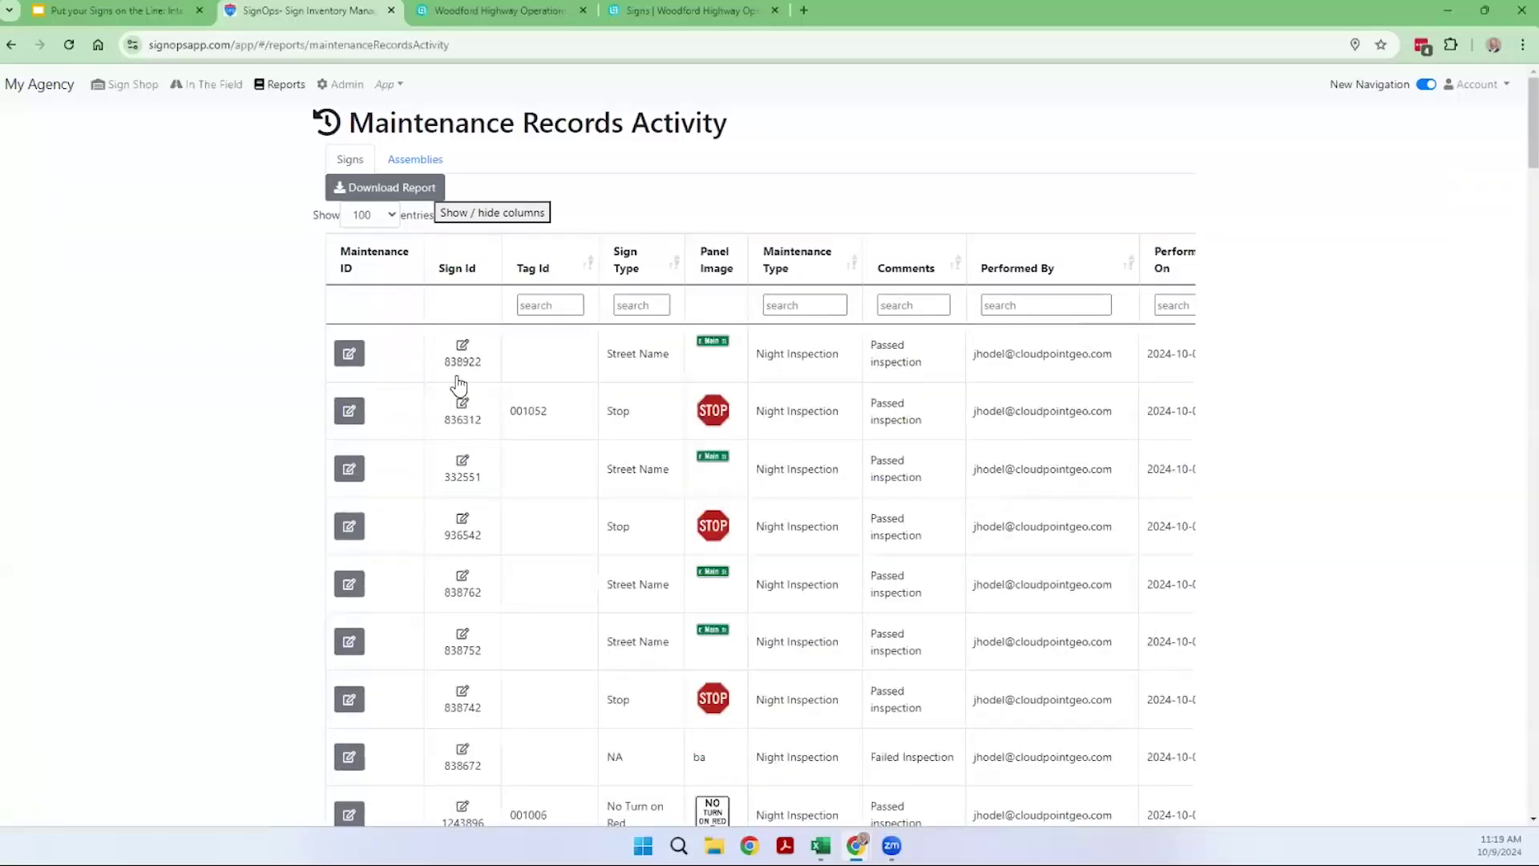
# Download the signs data extract from the reports.
pyautogui.click(276, 88)
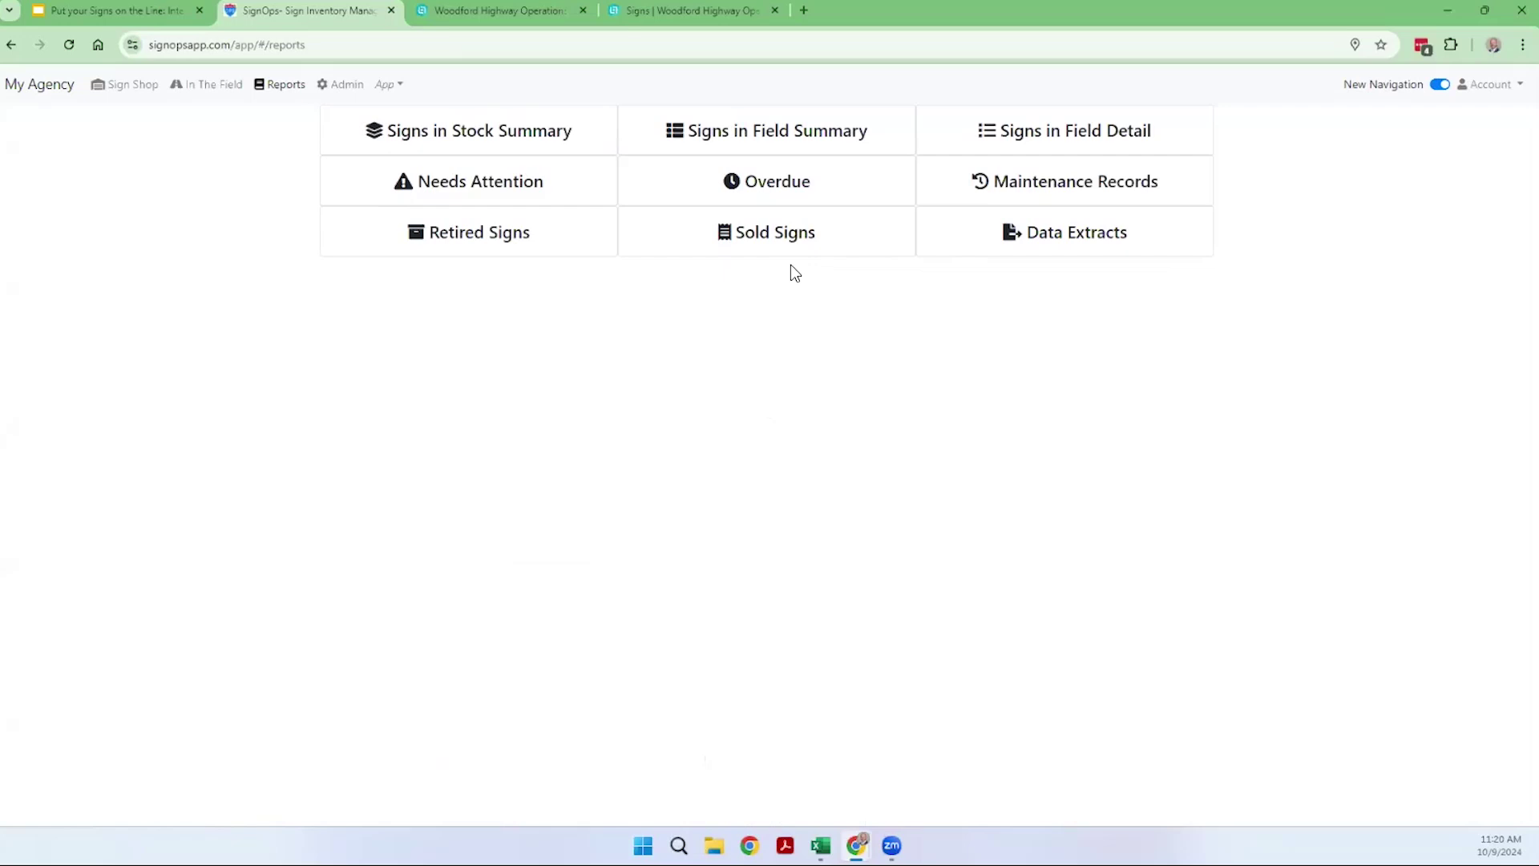
pyautogui.click(994, 250)
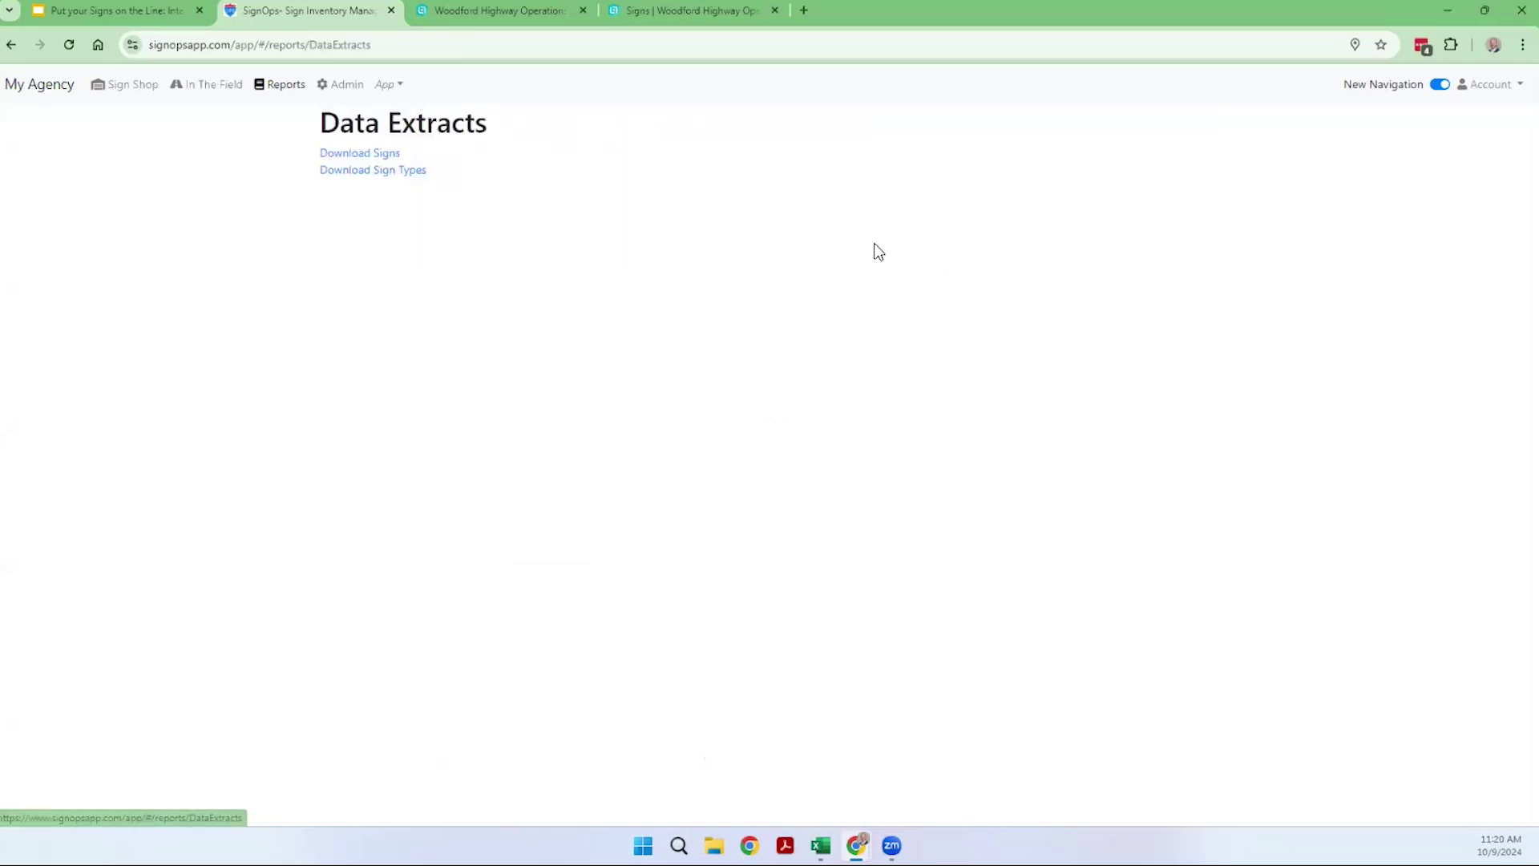
pyautogui.click(367, 156)
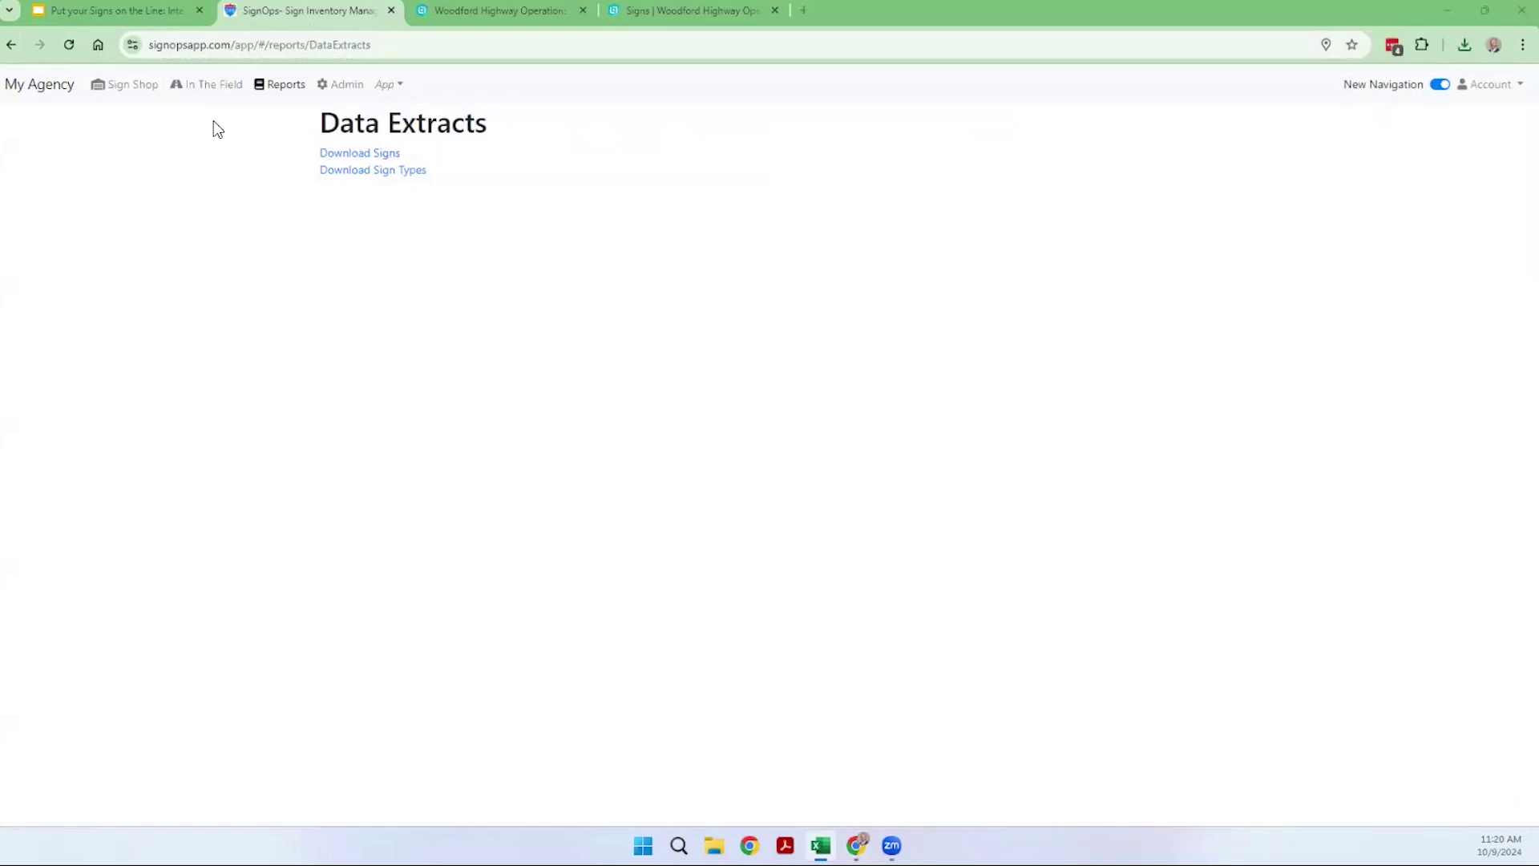
# Review the manufacturers list and the sign types list in the administration area.
pyautogui.click(337, 84)
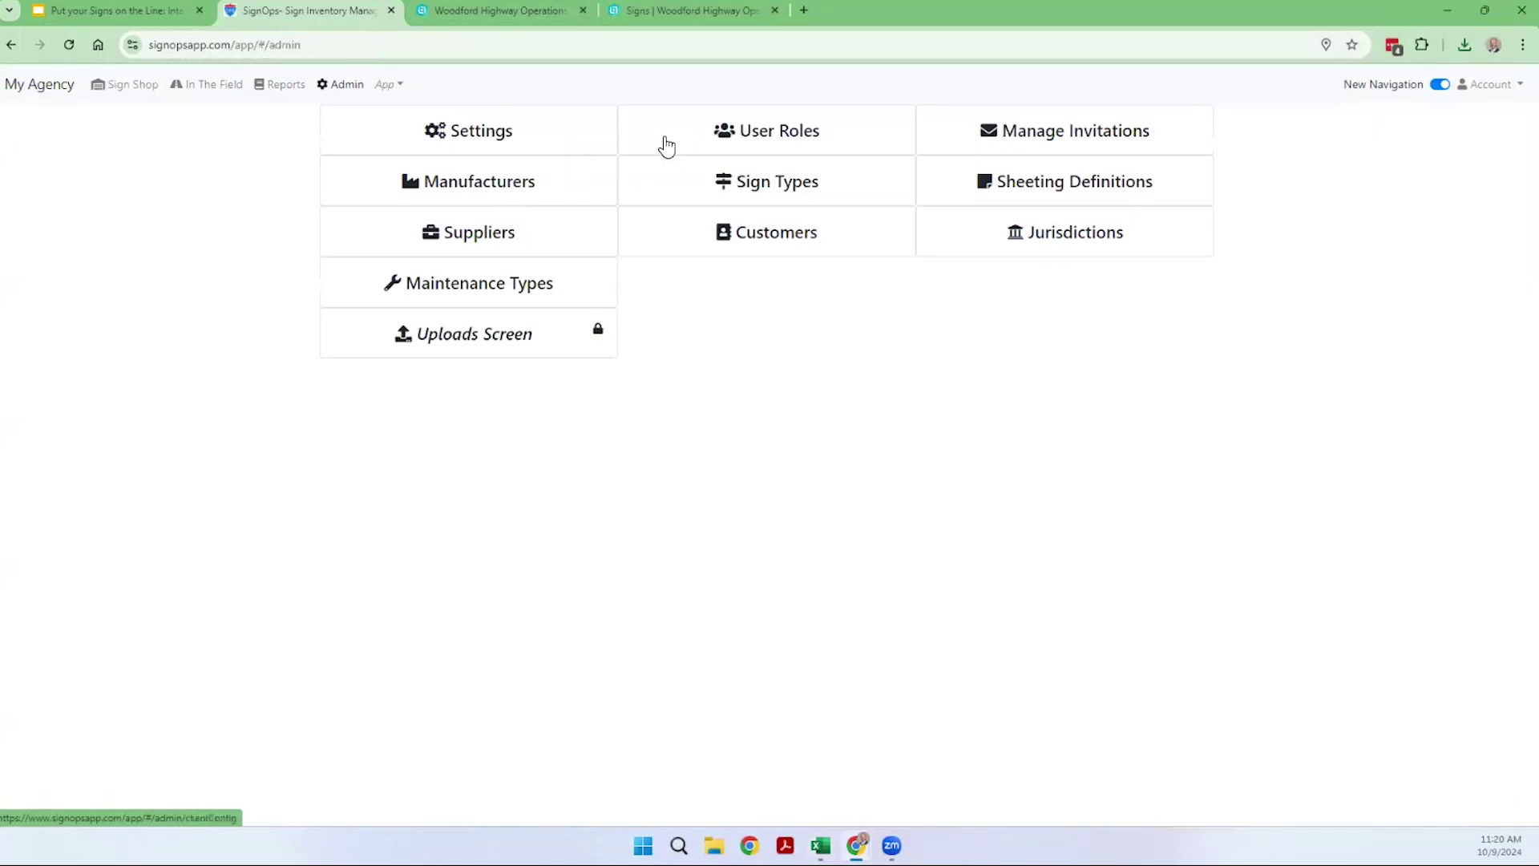
pyautogui.click(478, 183)
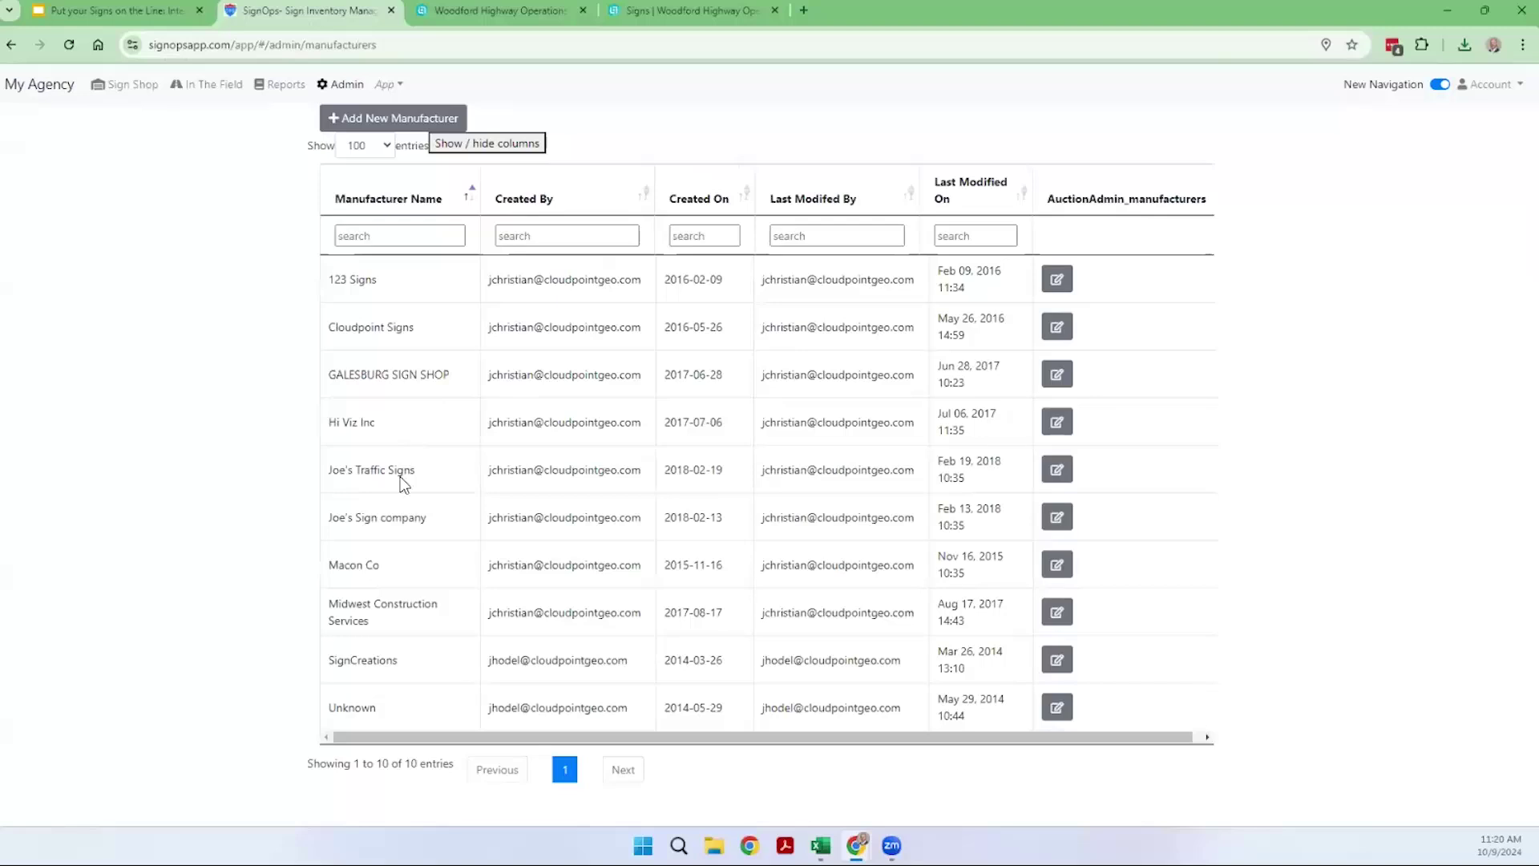
pyautogui.click(337, 84)
pyautogui.click(815, 198)
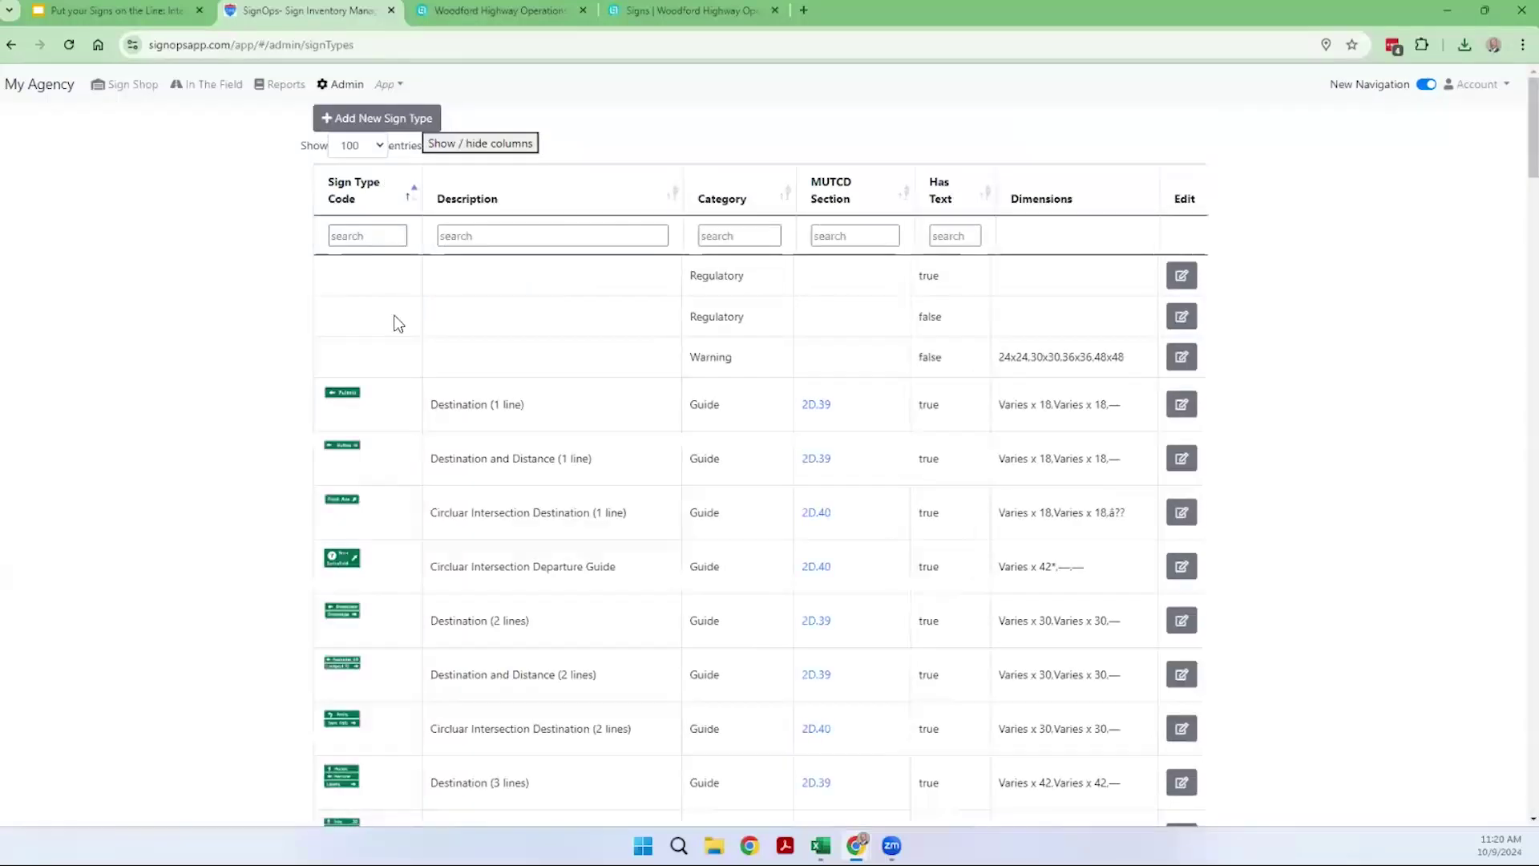
pyautogui.scroll(-3, 419, 433)
pyautogui.scroll(-3, 420, 430)
pyautogui.scroll(6, 419, 431)
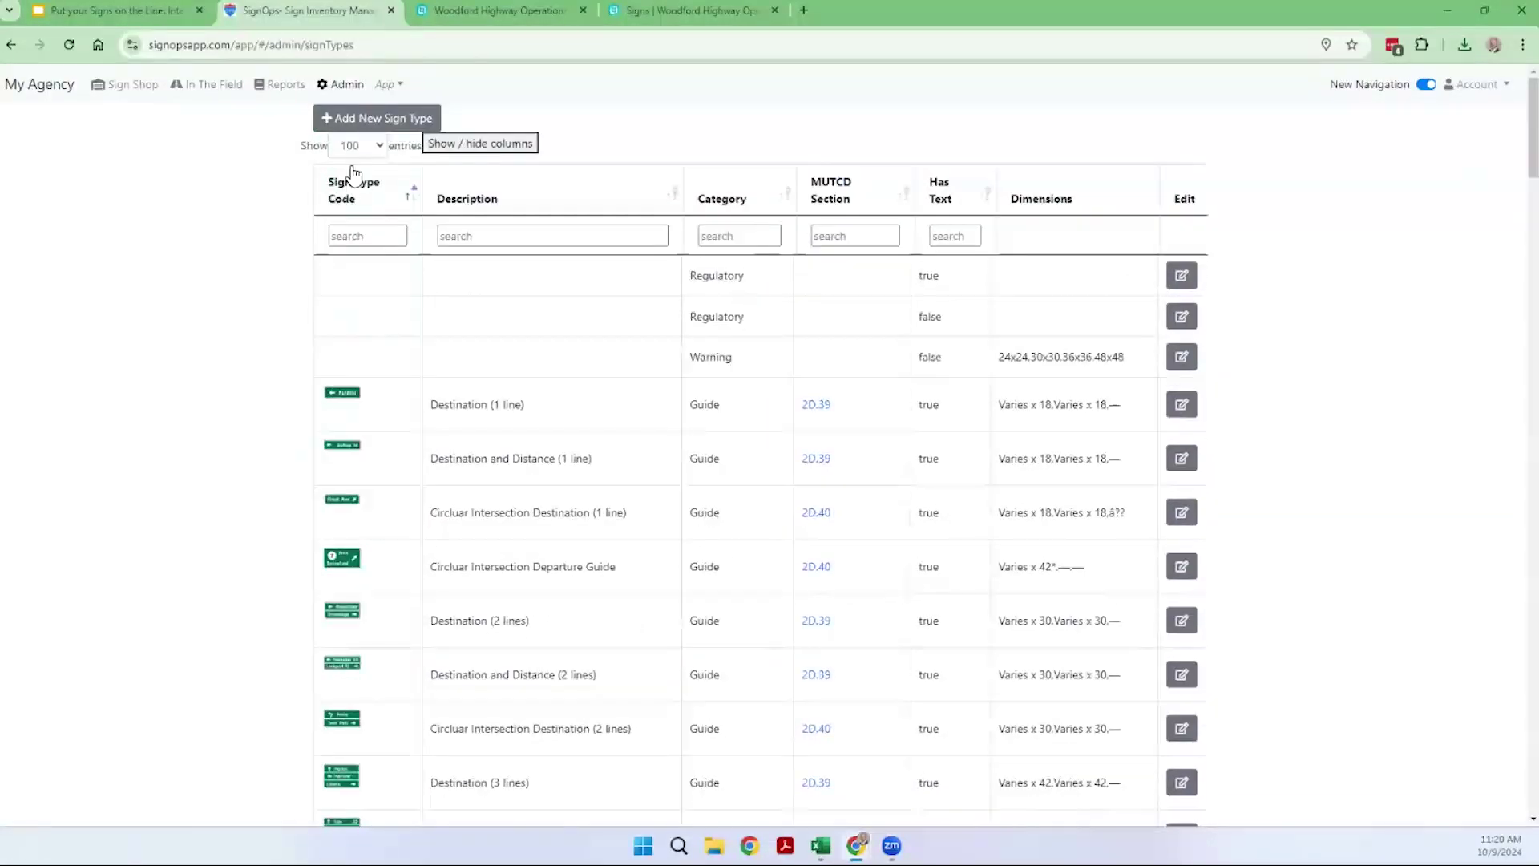
# Start a new sign type, set its category to Guide and enable Has SignText.
pyautogui.click(361, 129)
pyautogui.click(608, 183)
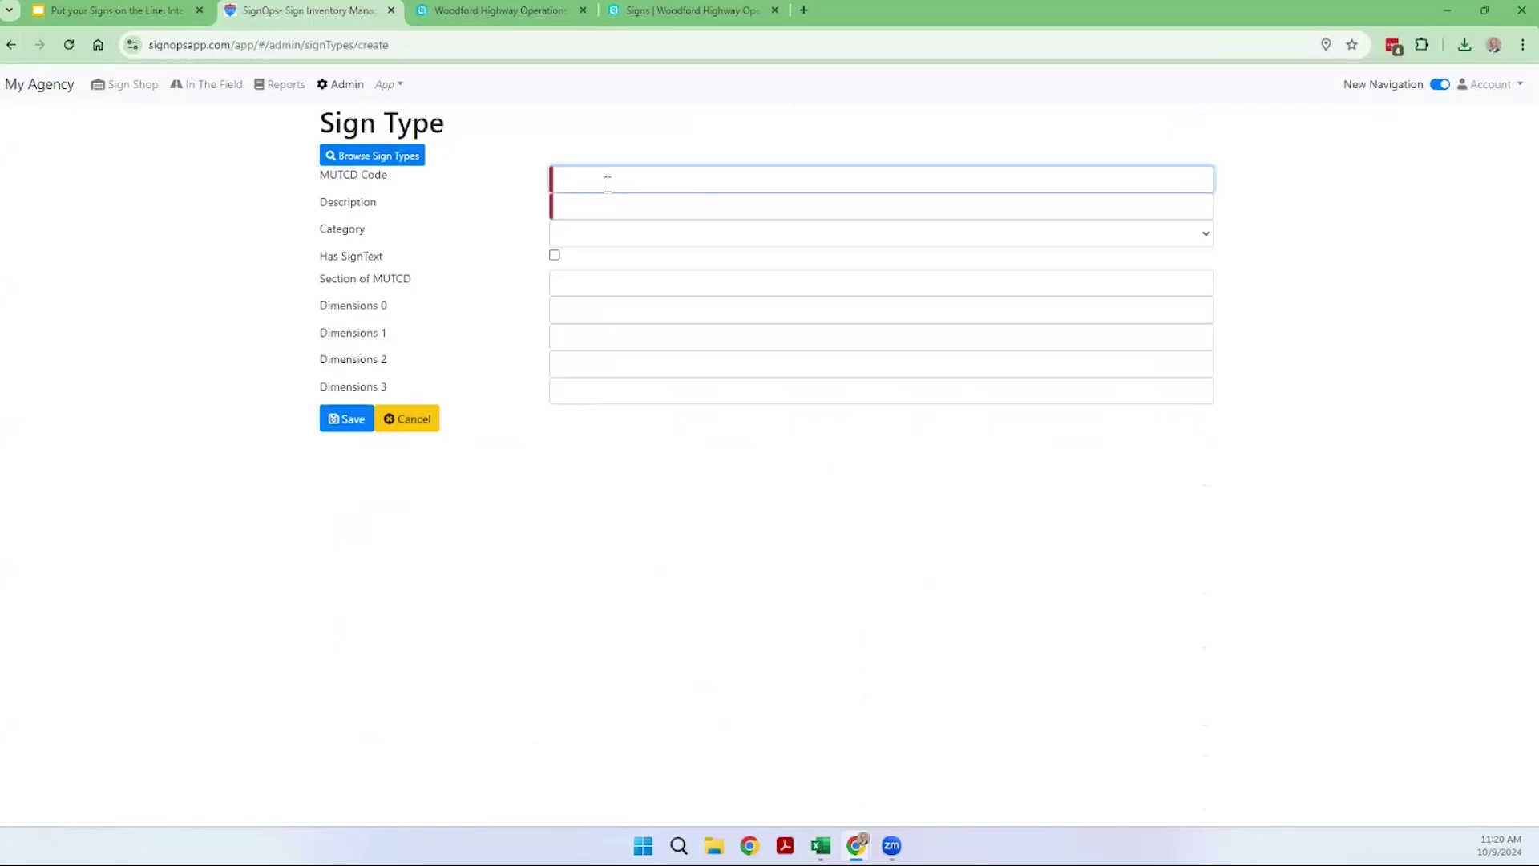
pyautogui.click(581, 242)
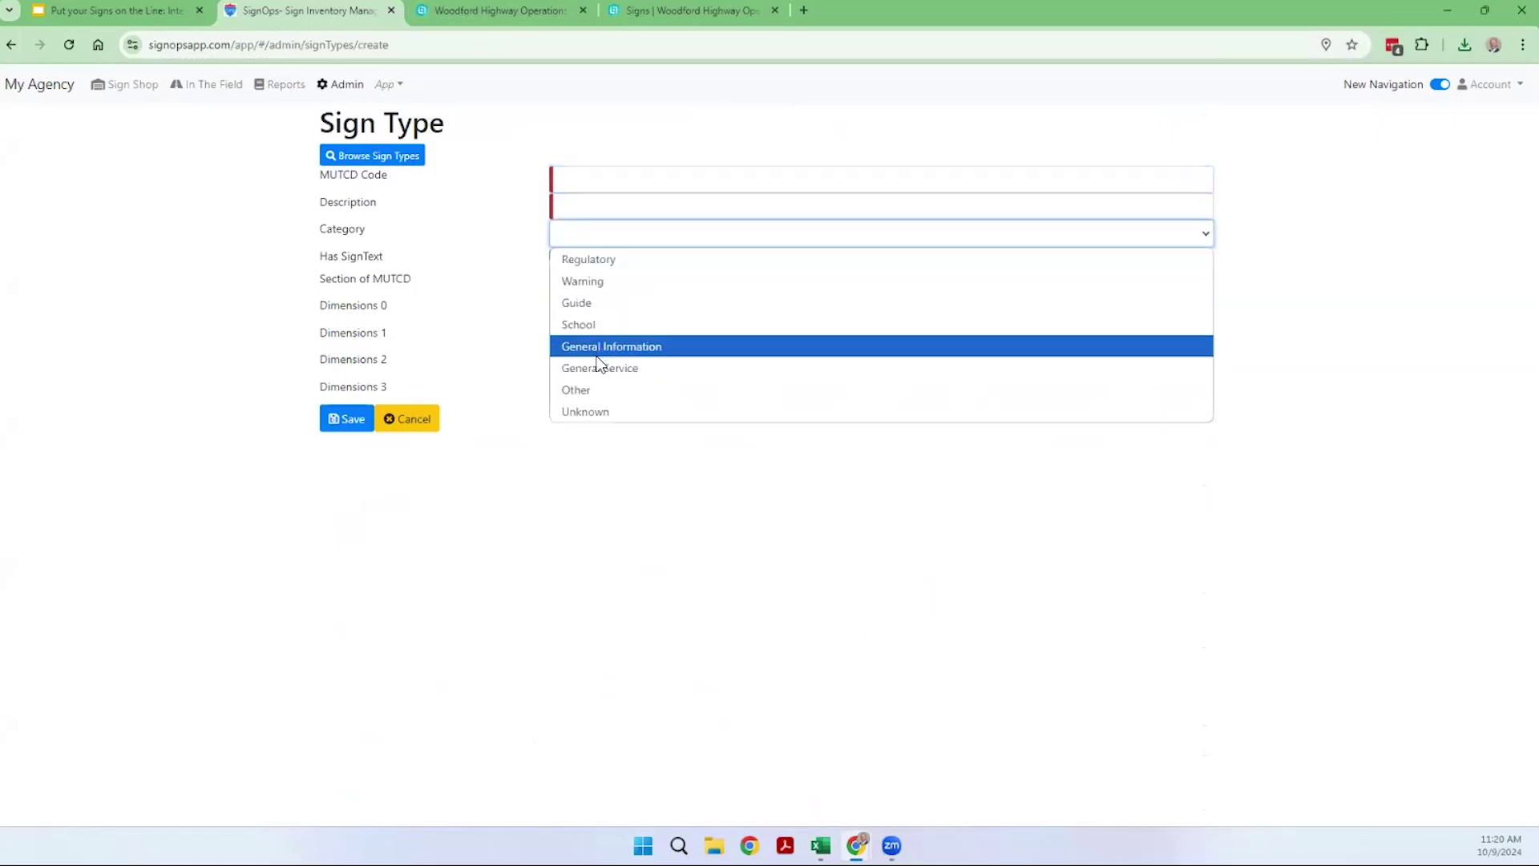
pyautogui.click(593, 304)
pyautogui.click(573, 290)
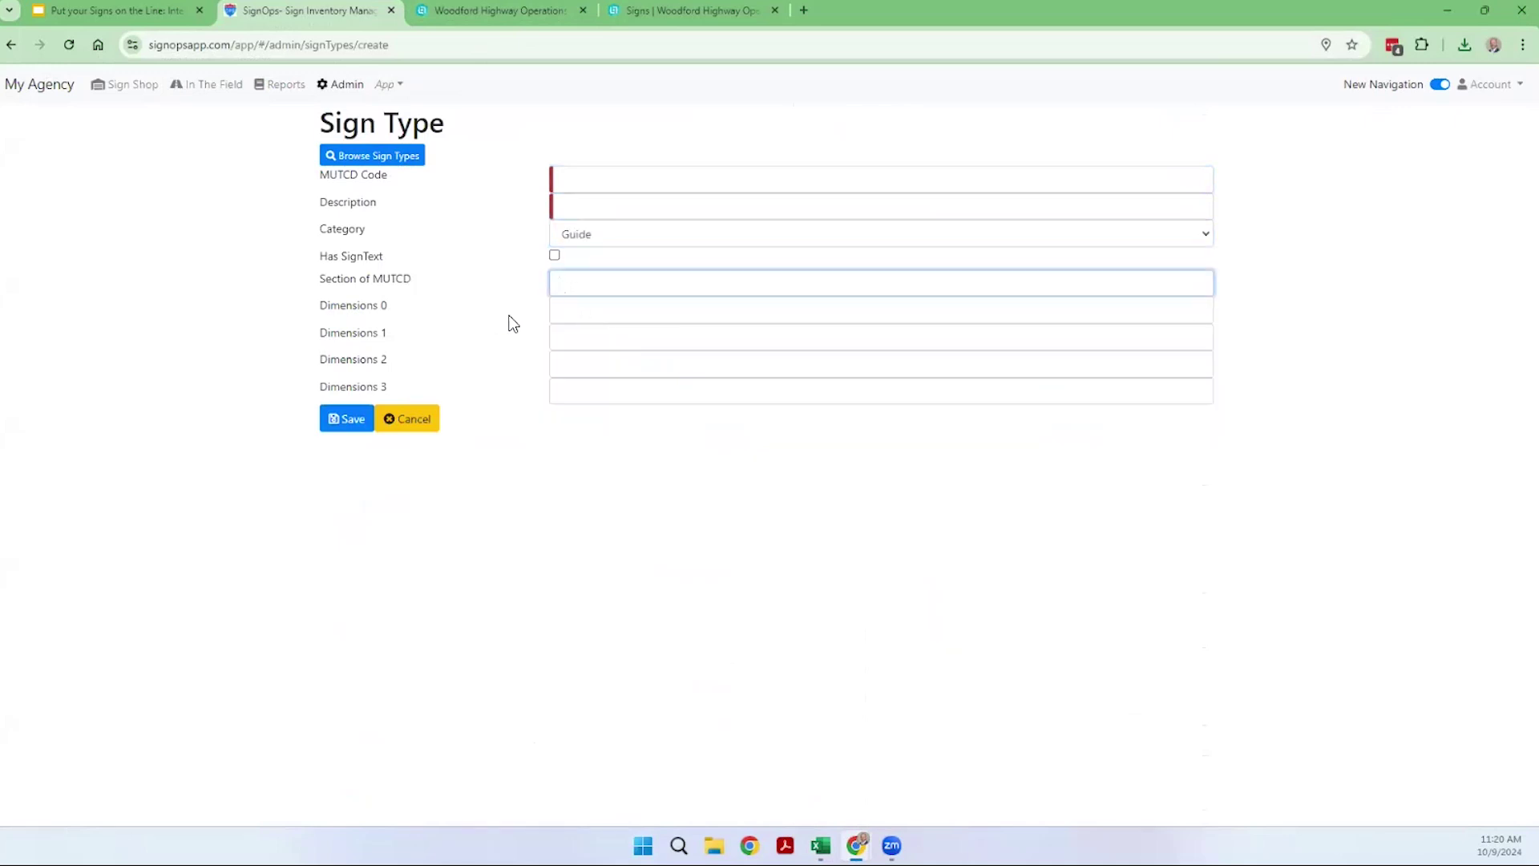
pyautogui.click(555, 256)
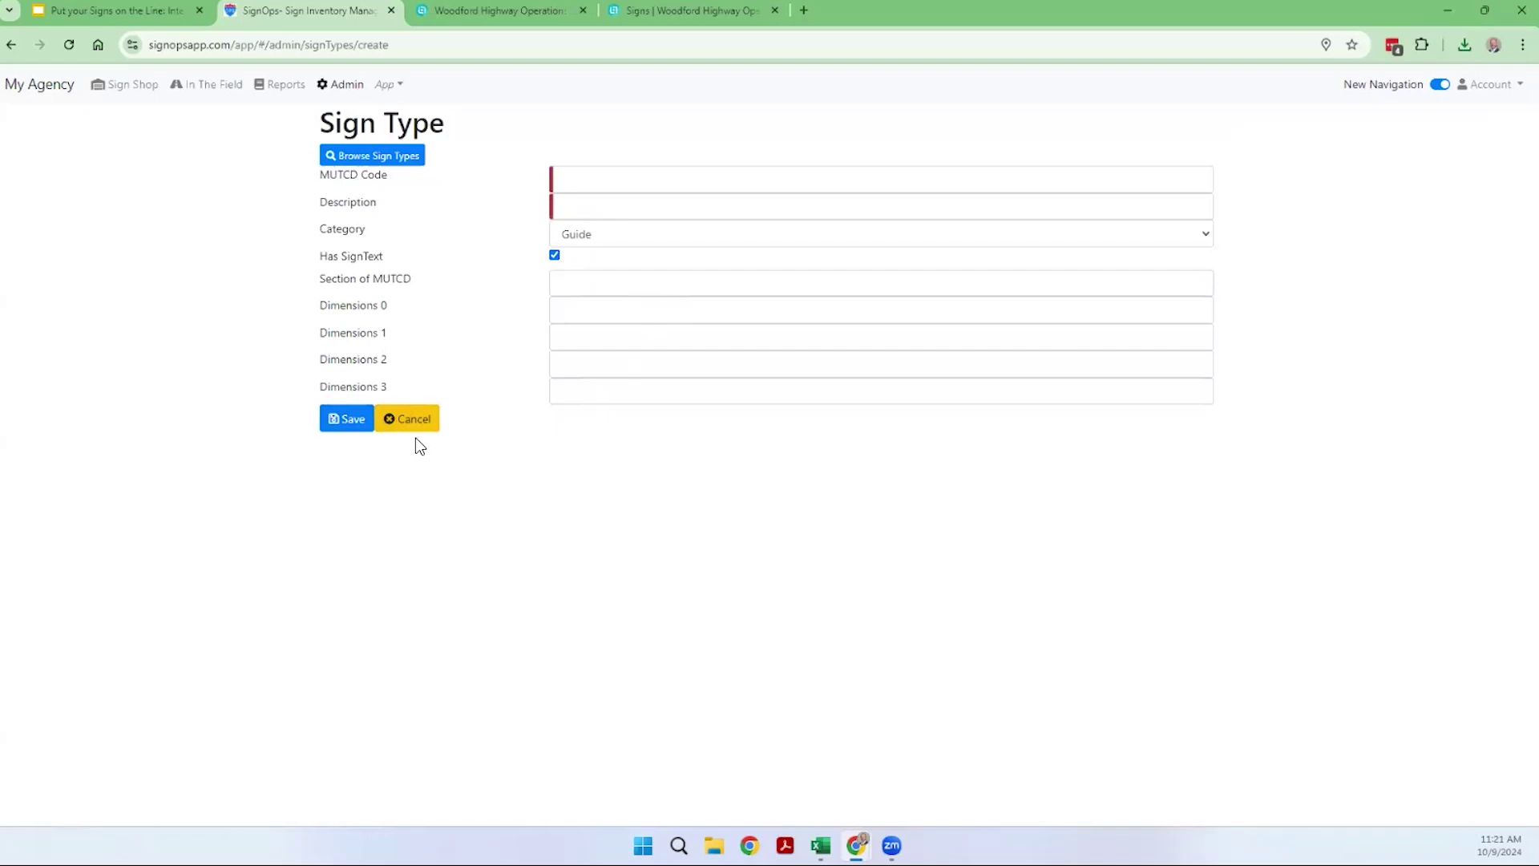
# Review the jurisdictions list and the maintenance types list in the administration area, and return to the administration overview.
pyautogui.click(343, 84)
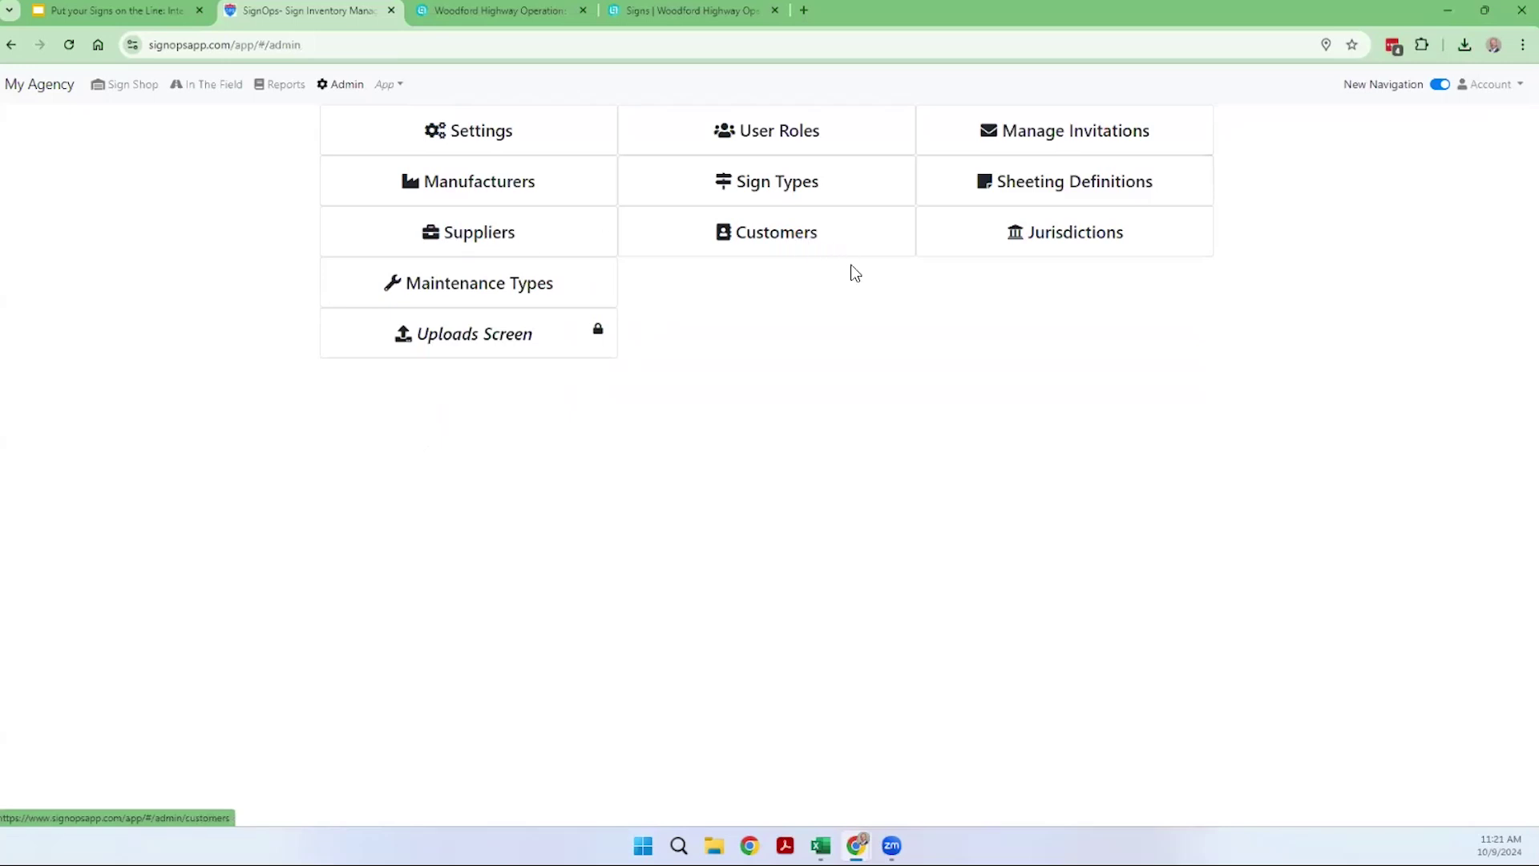
pyautogui.click(1021, 234)
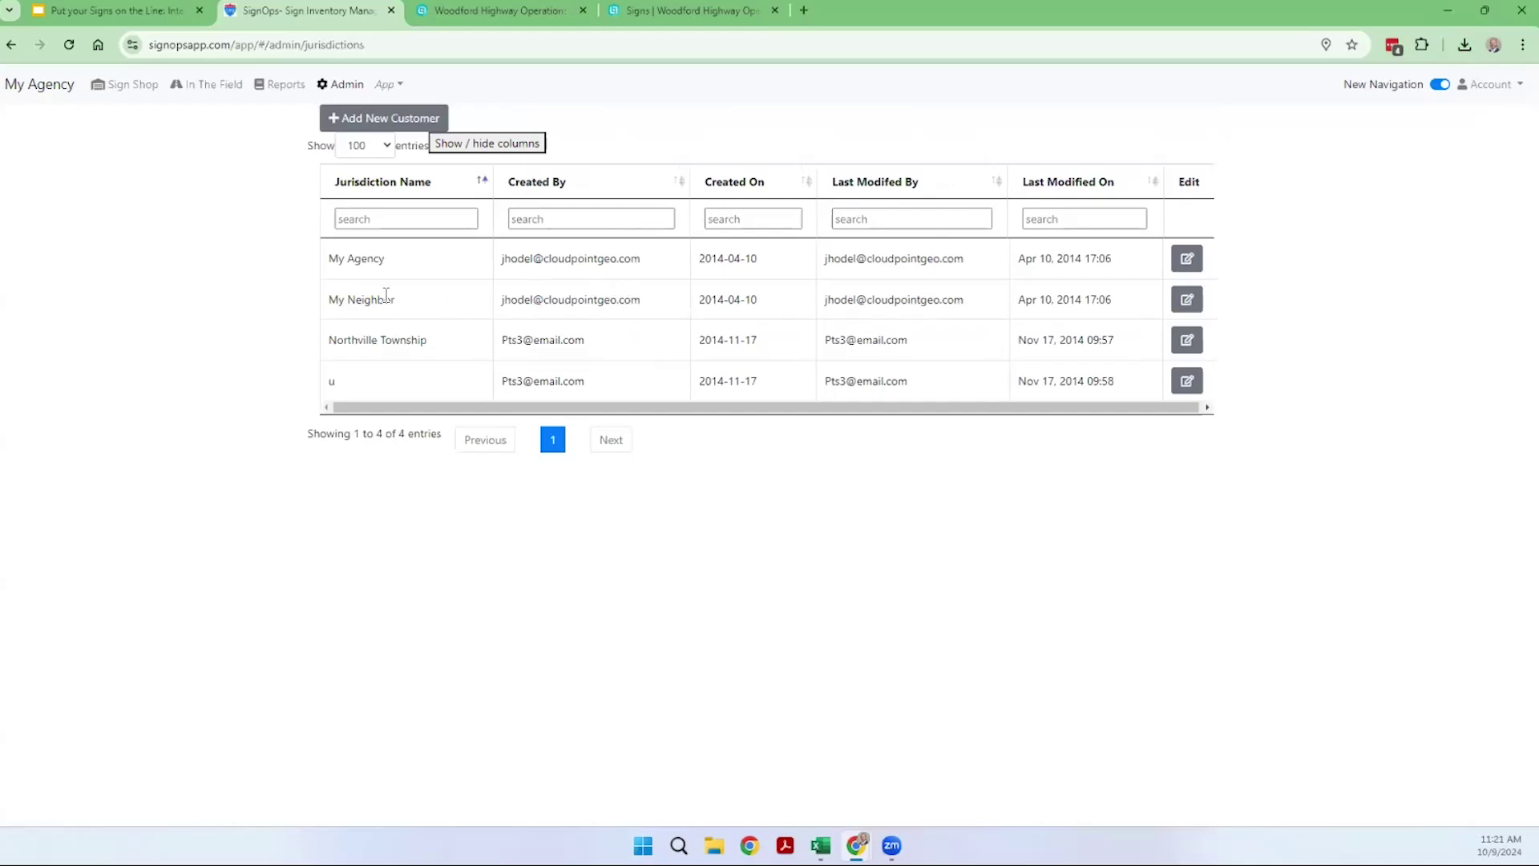
pyautogui.click(343, 89)
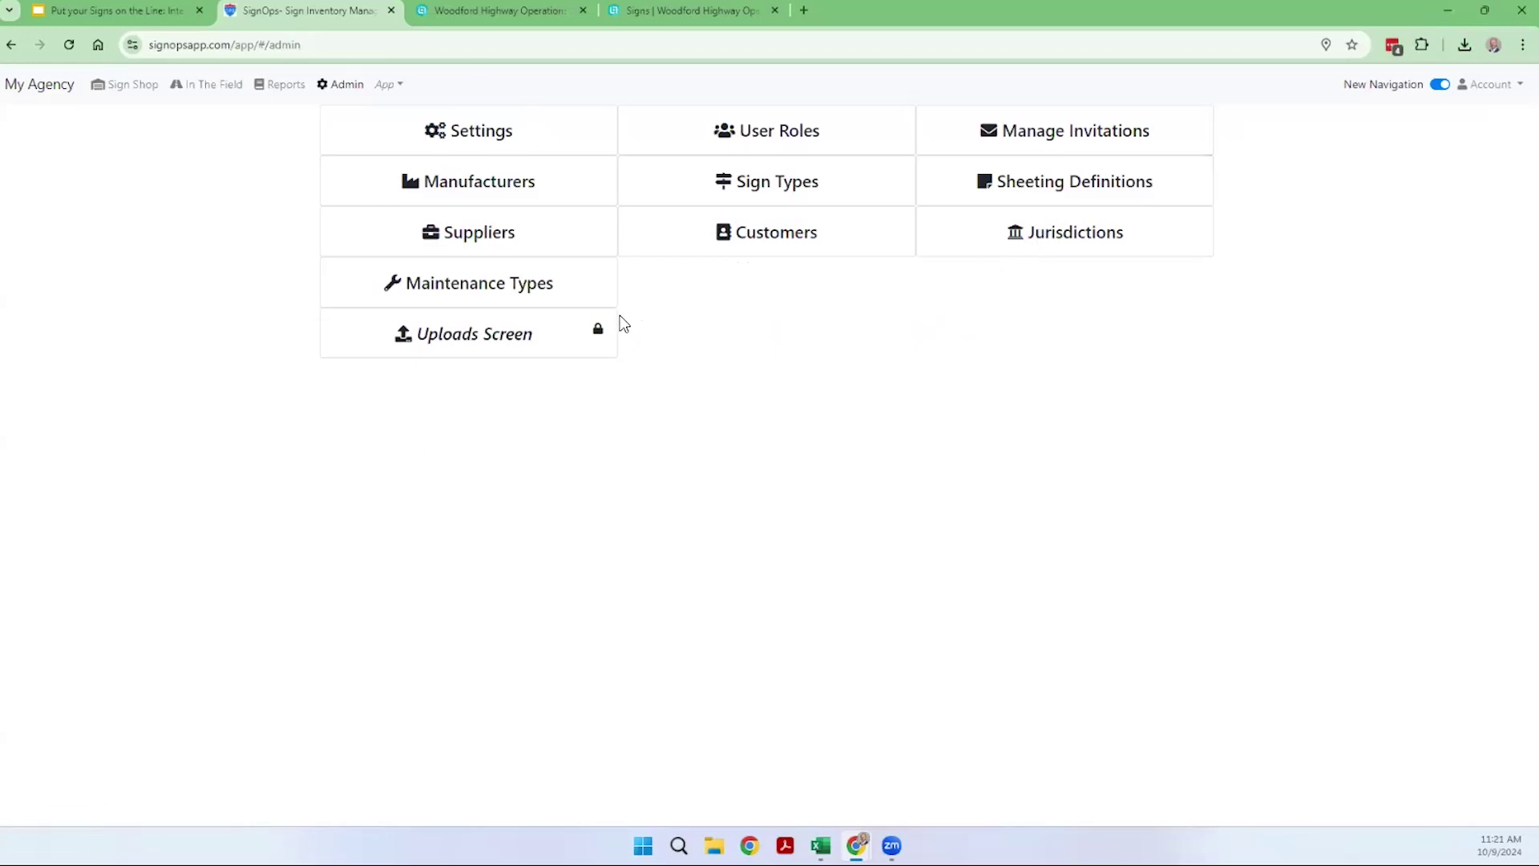
pyautogui.click(497, 296)
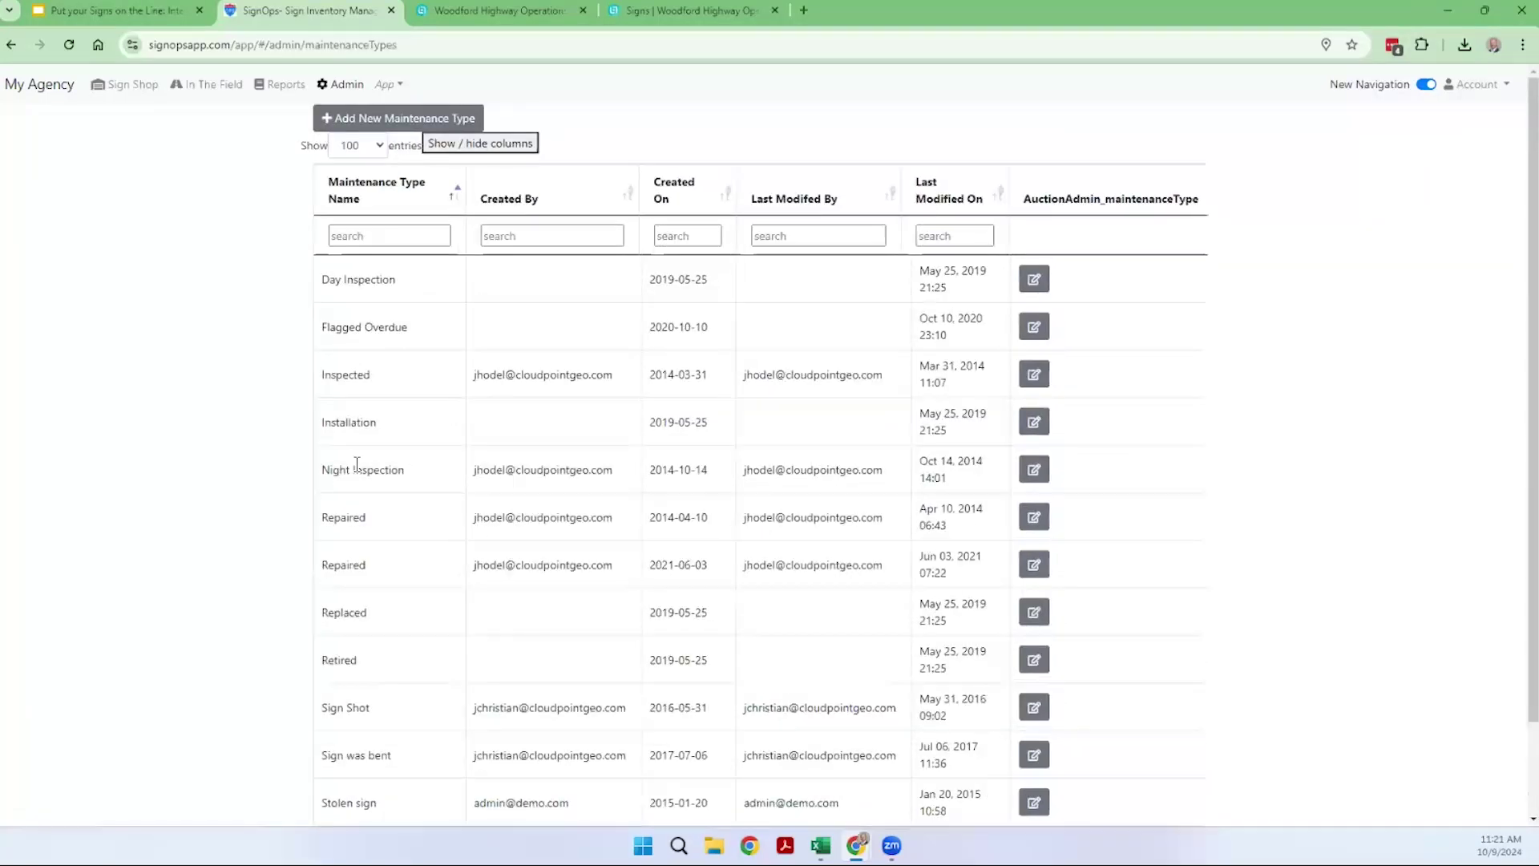
pyautogui.scroll(-2, 358, 465)
pyautogui.scroll(2, 358, 455)
pyautogui.click(342, 88)
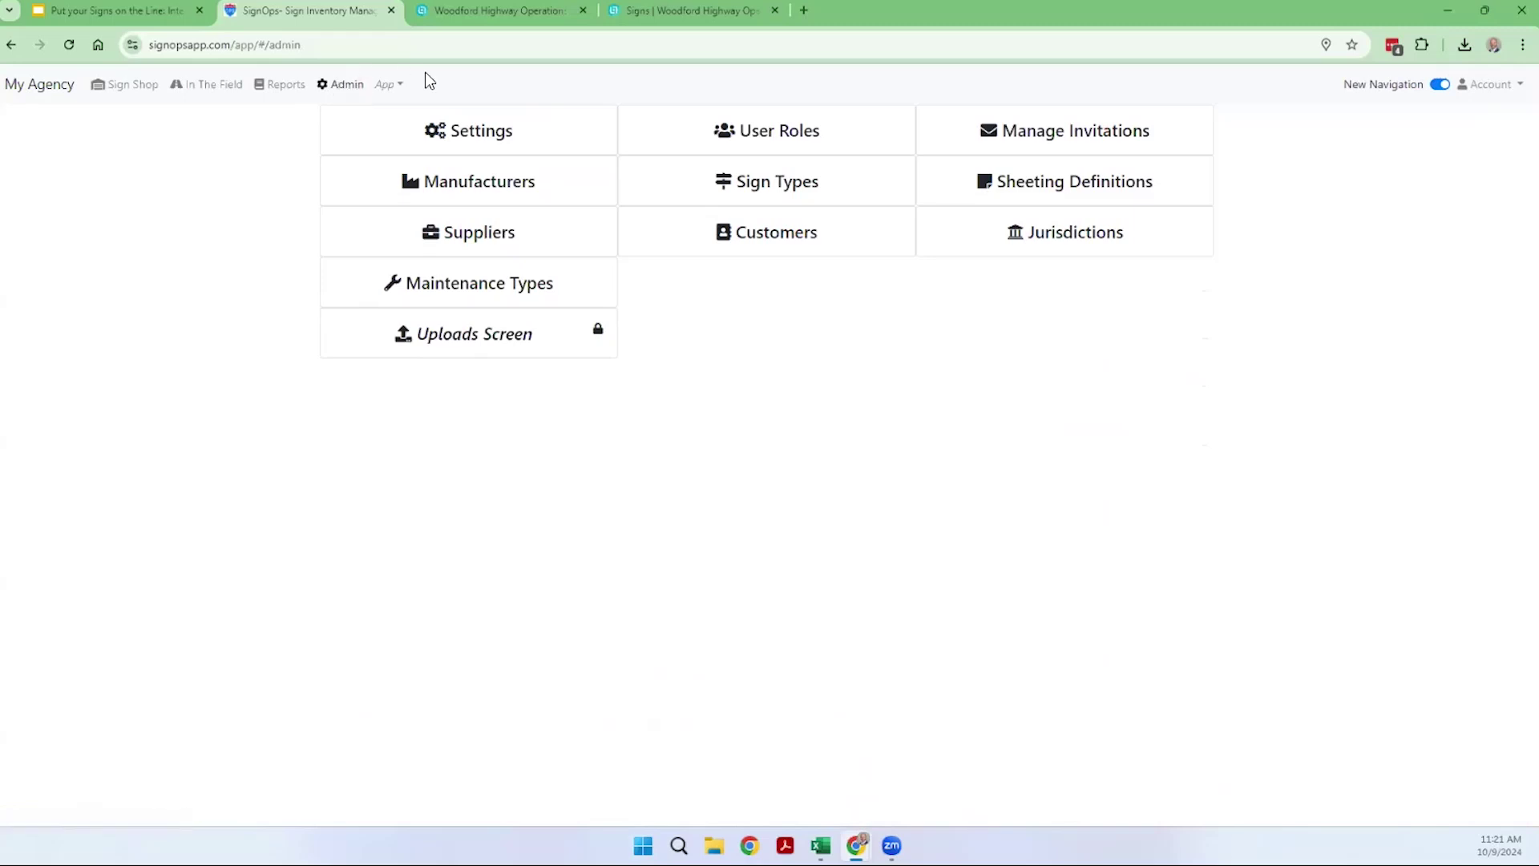
# Open the ArcGIS Online home page in a new browser tab.
pyautogui.click(804, 9)
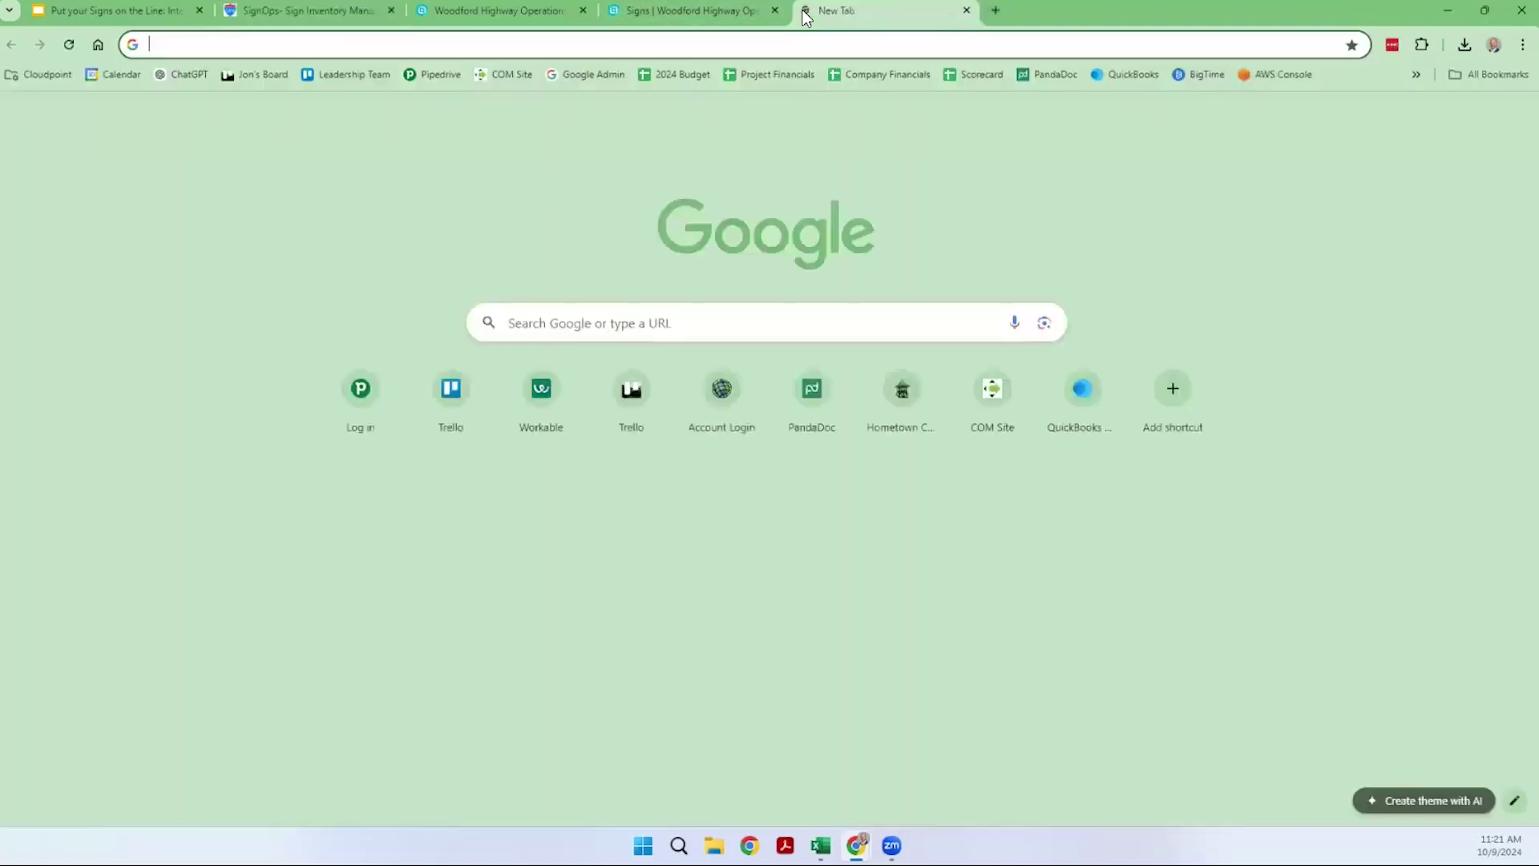
pyautogui.write('arc')
pyautogui.press('Return')
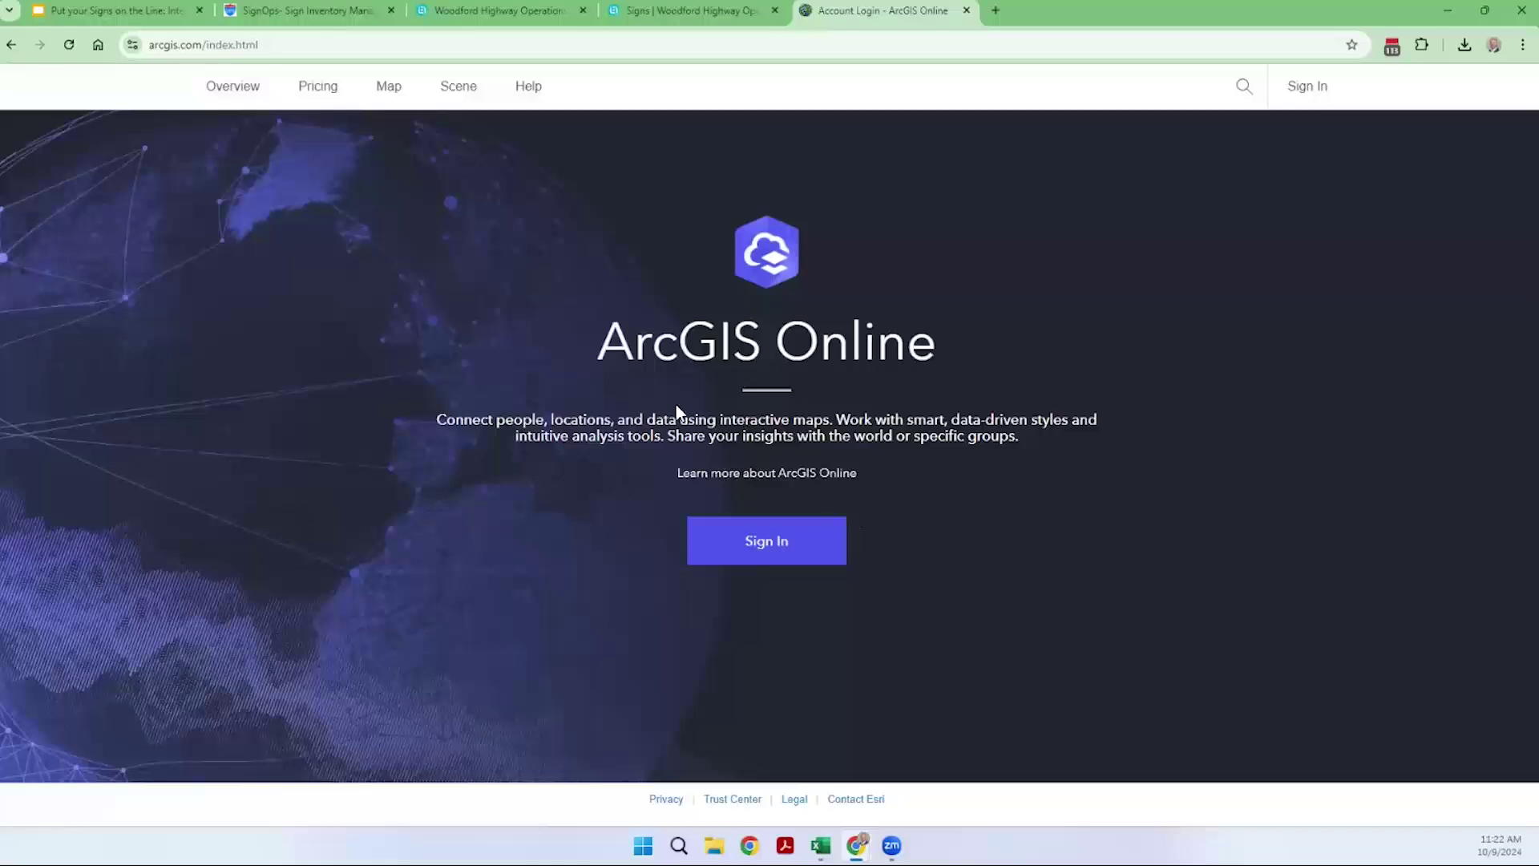
# Switch to the Woodford County Highway Department hub, review its At A Glance metrics, and visit the Structures and Culvert pages.
pyautogui.click(488, 10)
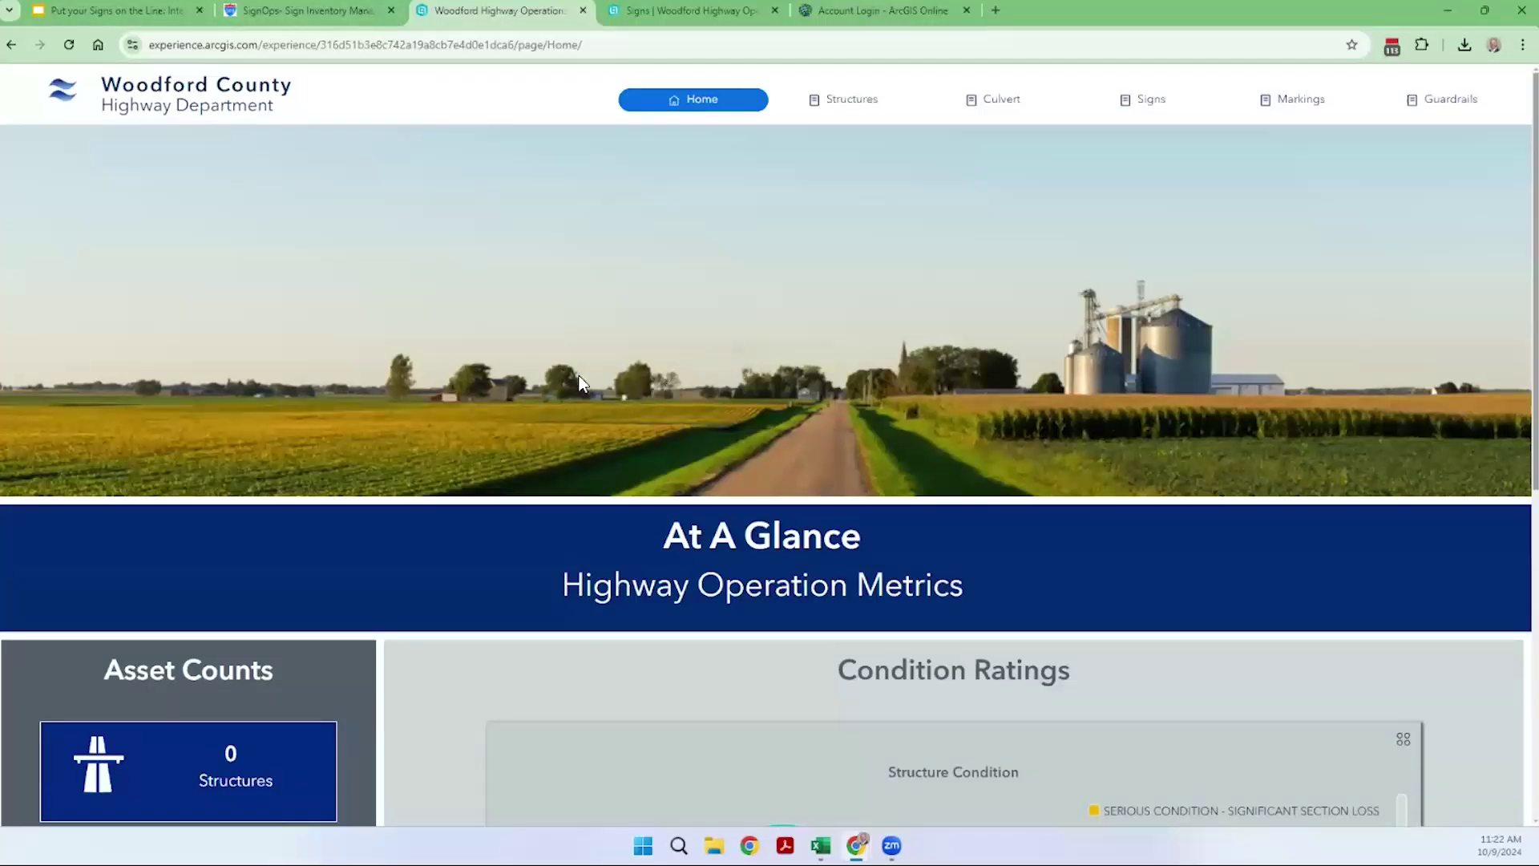
pyautogui.scroll(-4, 557, 359)
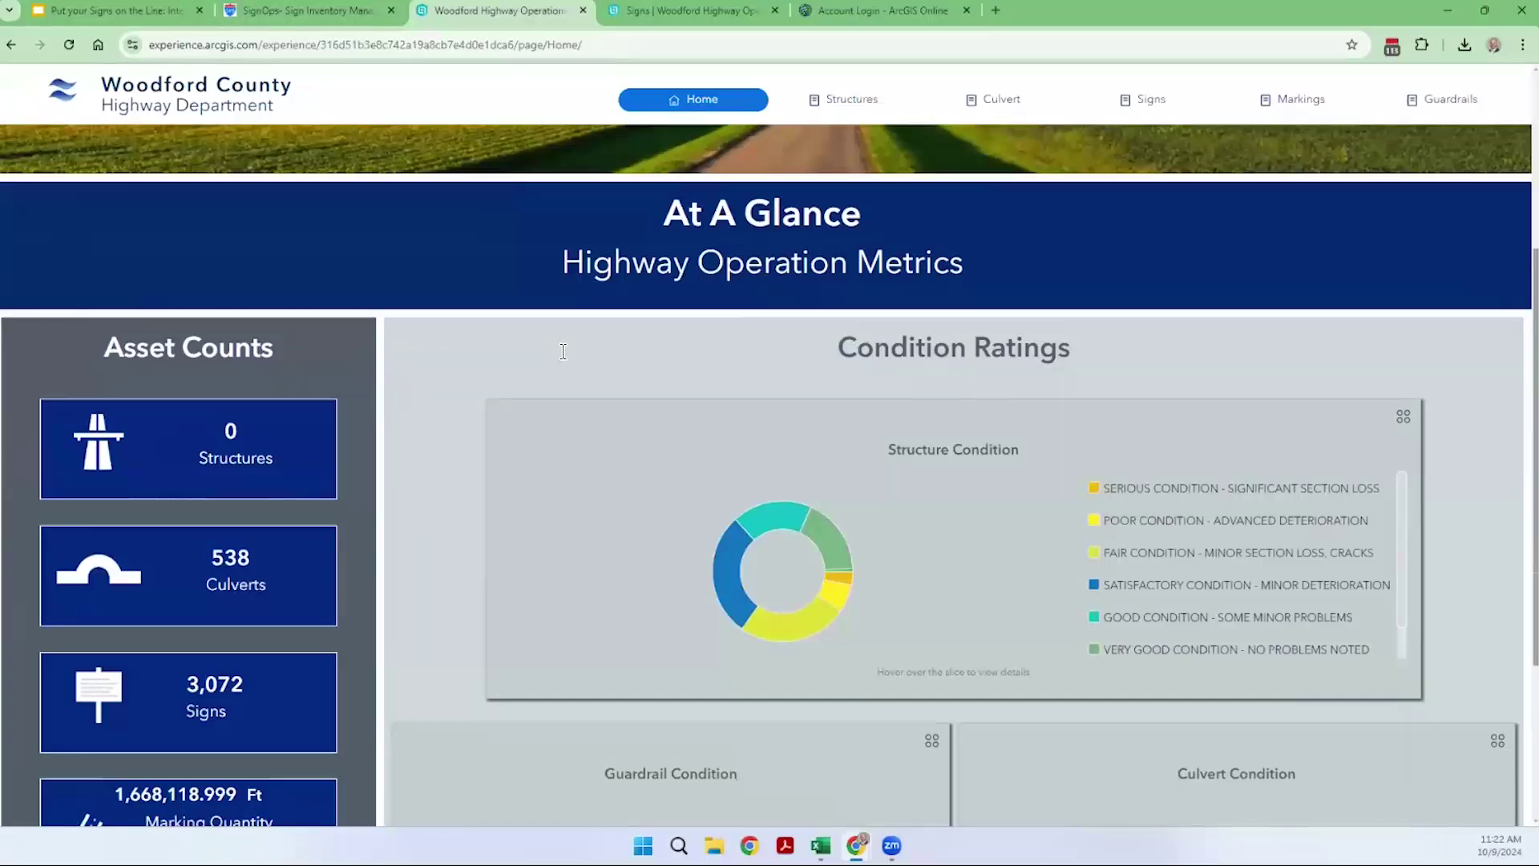
pyautogui.scroll(-1, 563, 351)
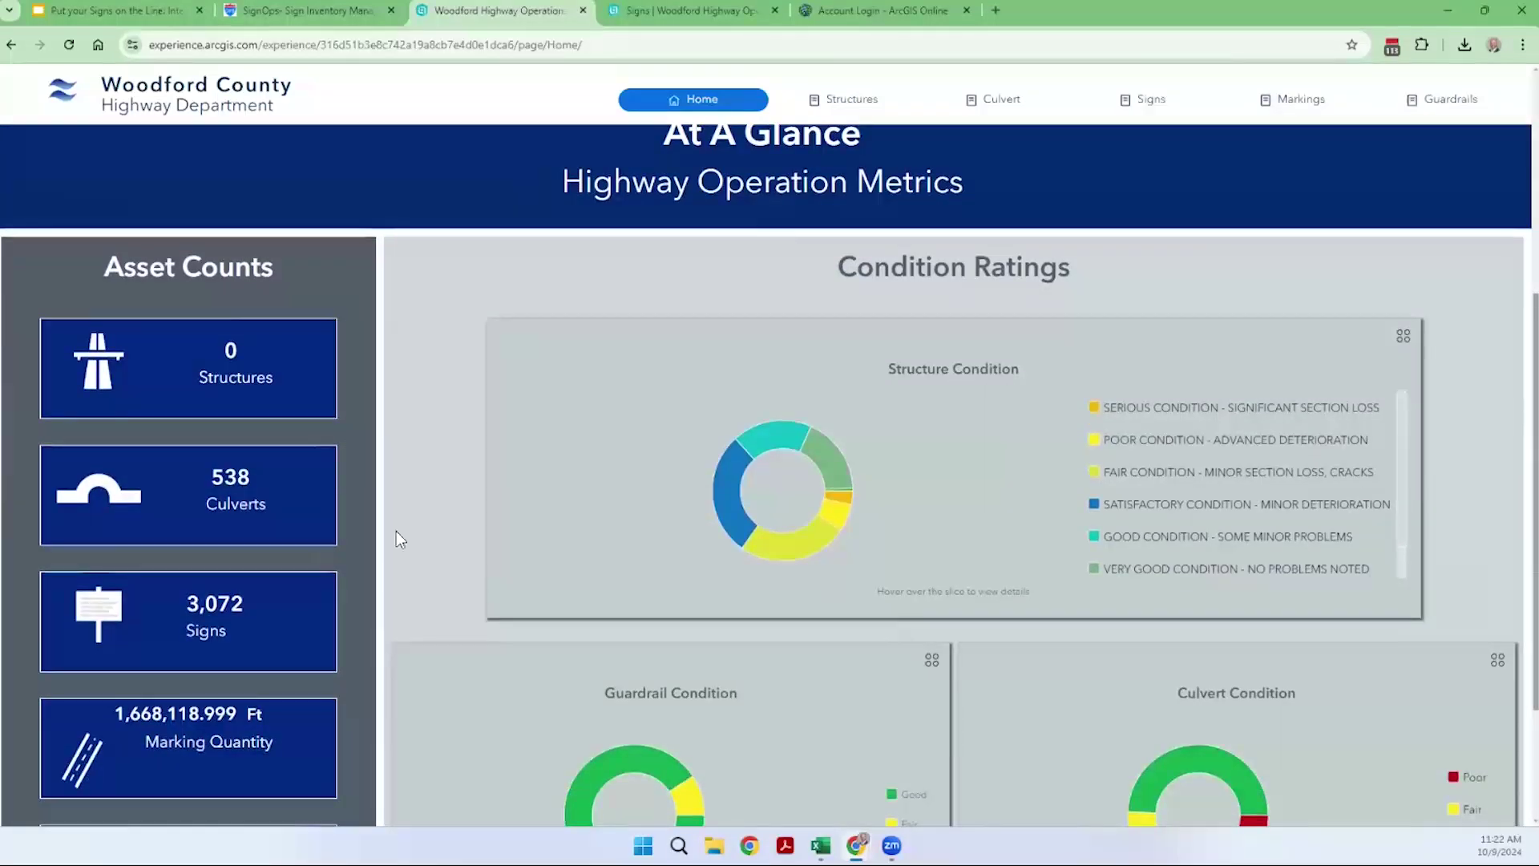
pyautogui.scroll(-2, 689, 545)
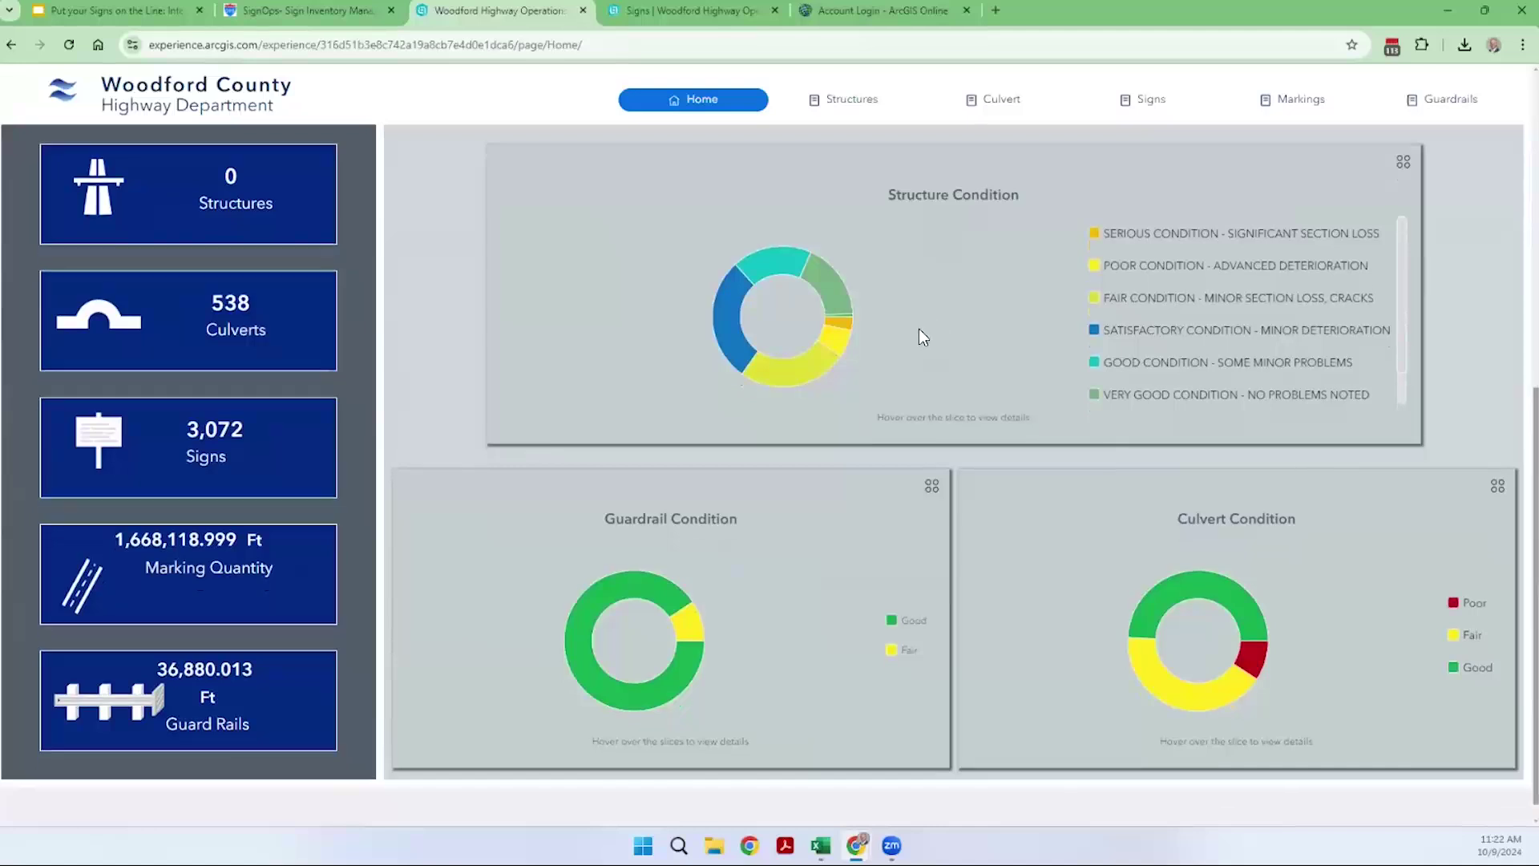
pyautogui.scroll(7, 896, 334)
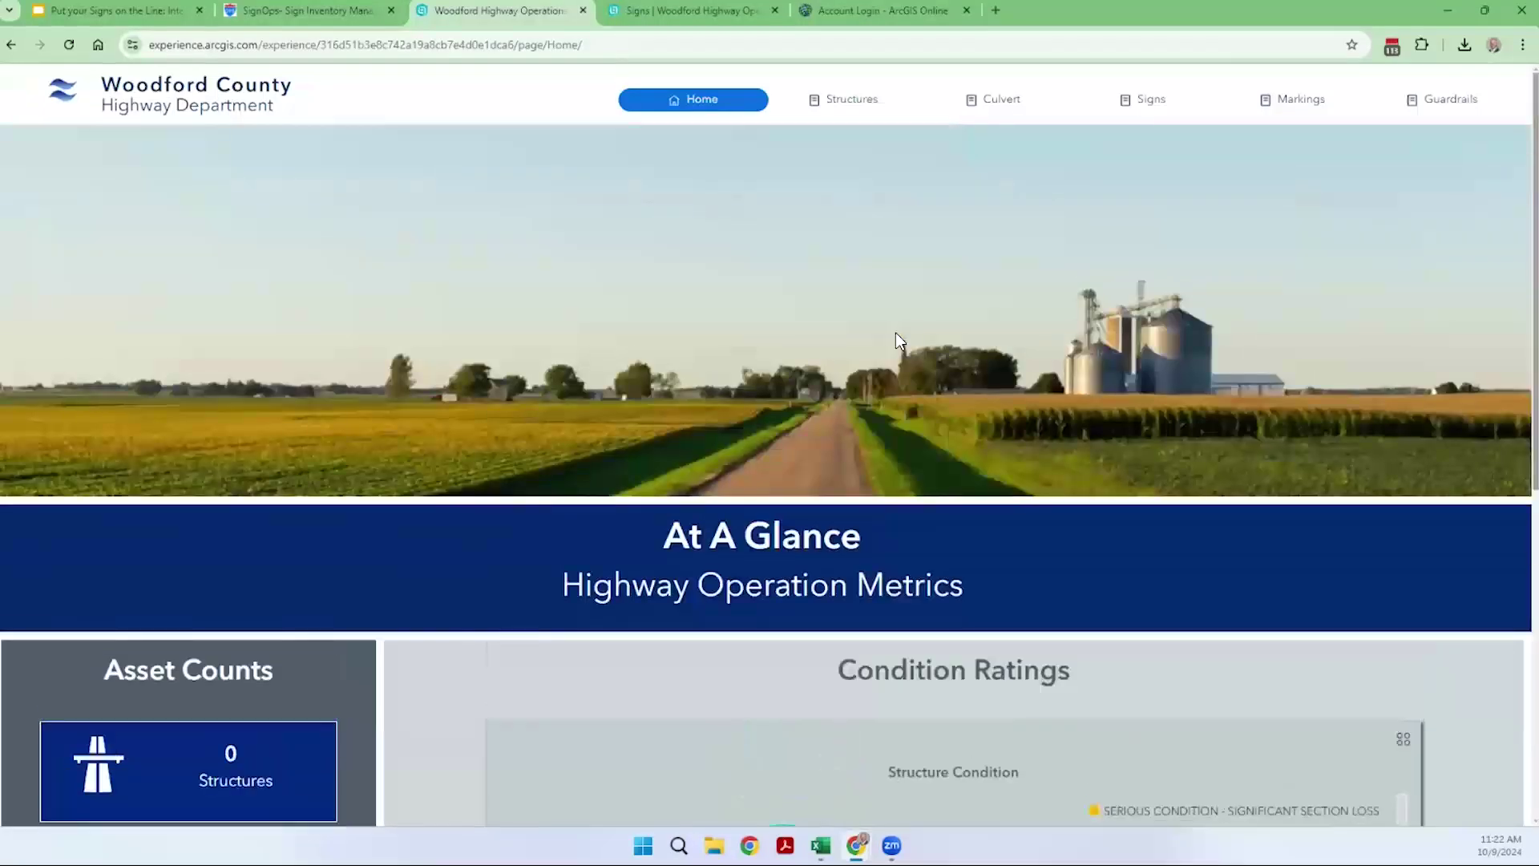
pyautogui.click(834, 105)
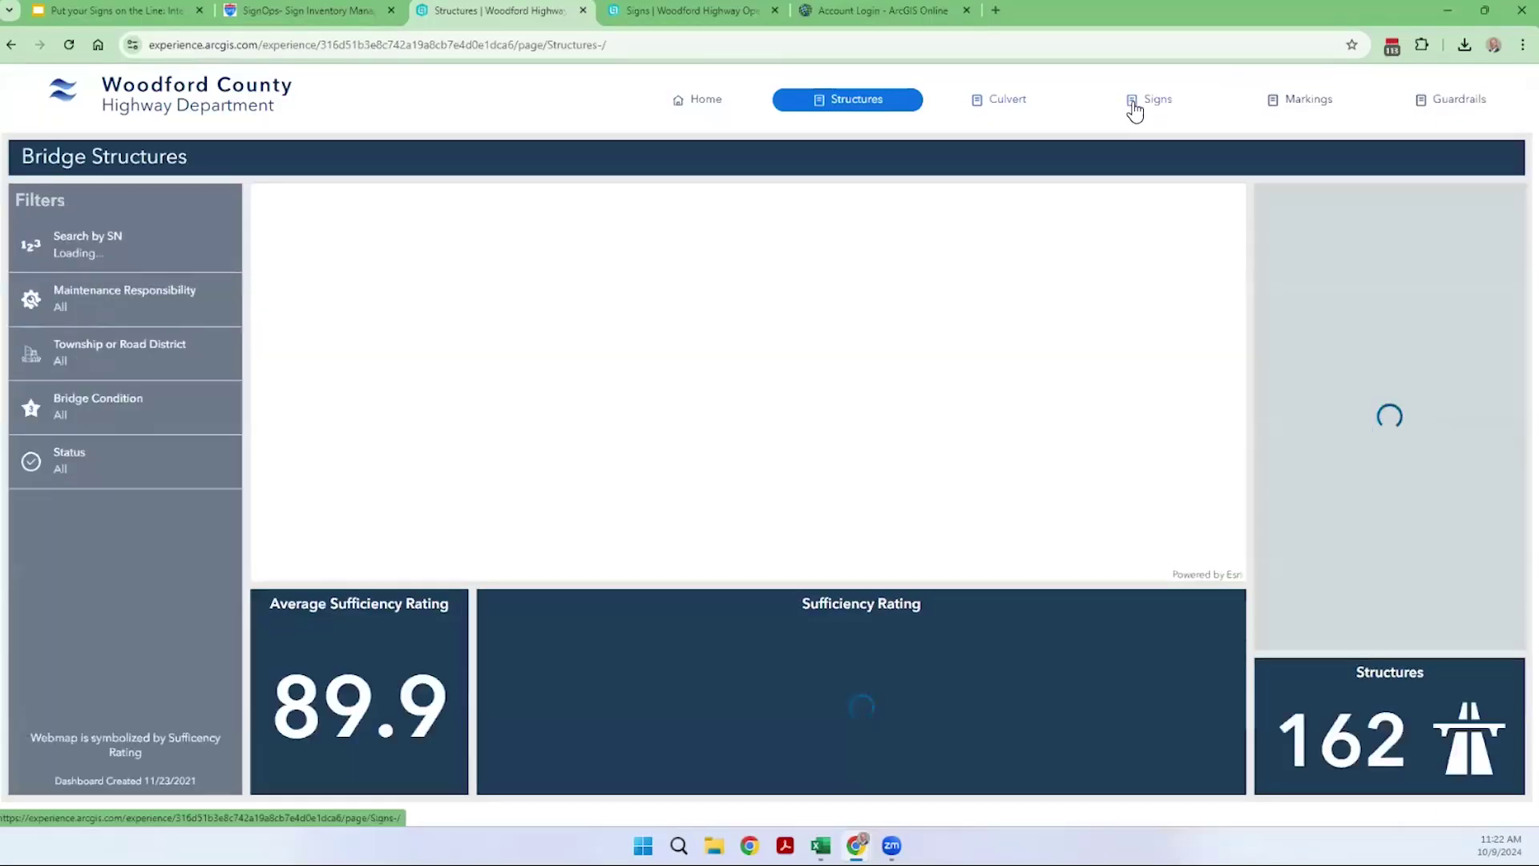
pyautogui.click(980, 105)
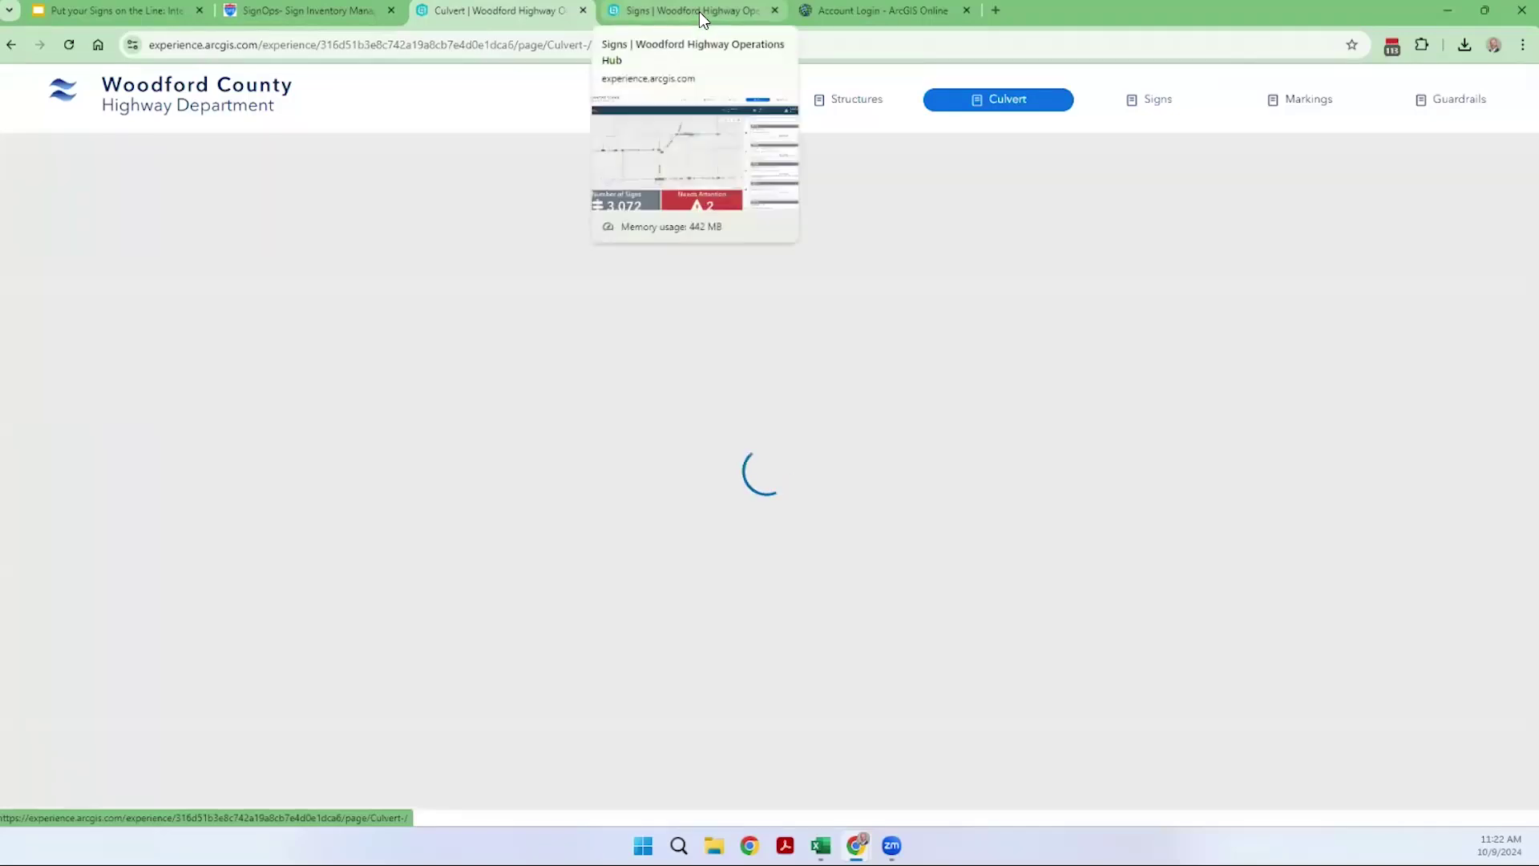
# Search the hub's Sign Inventory for 8045, locate county route sign 80450 on the map and clear its selection.
pyautogui.click(699, 11)
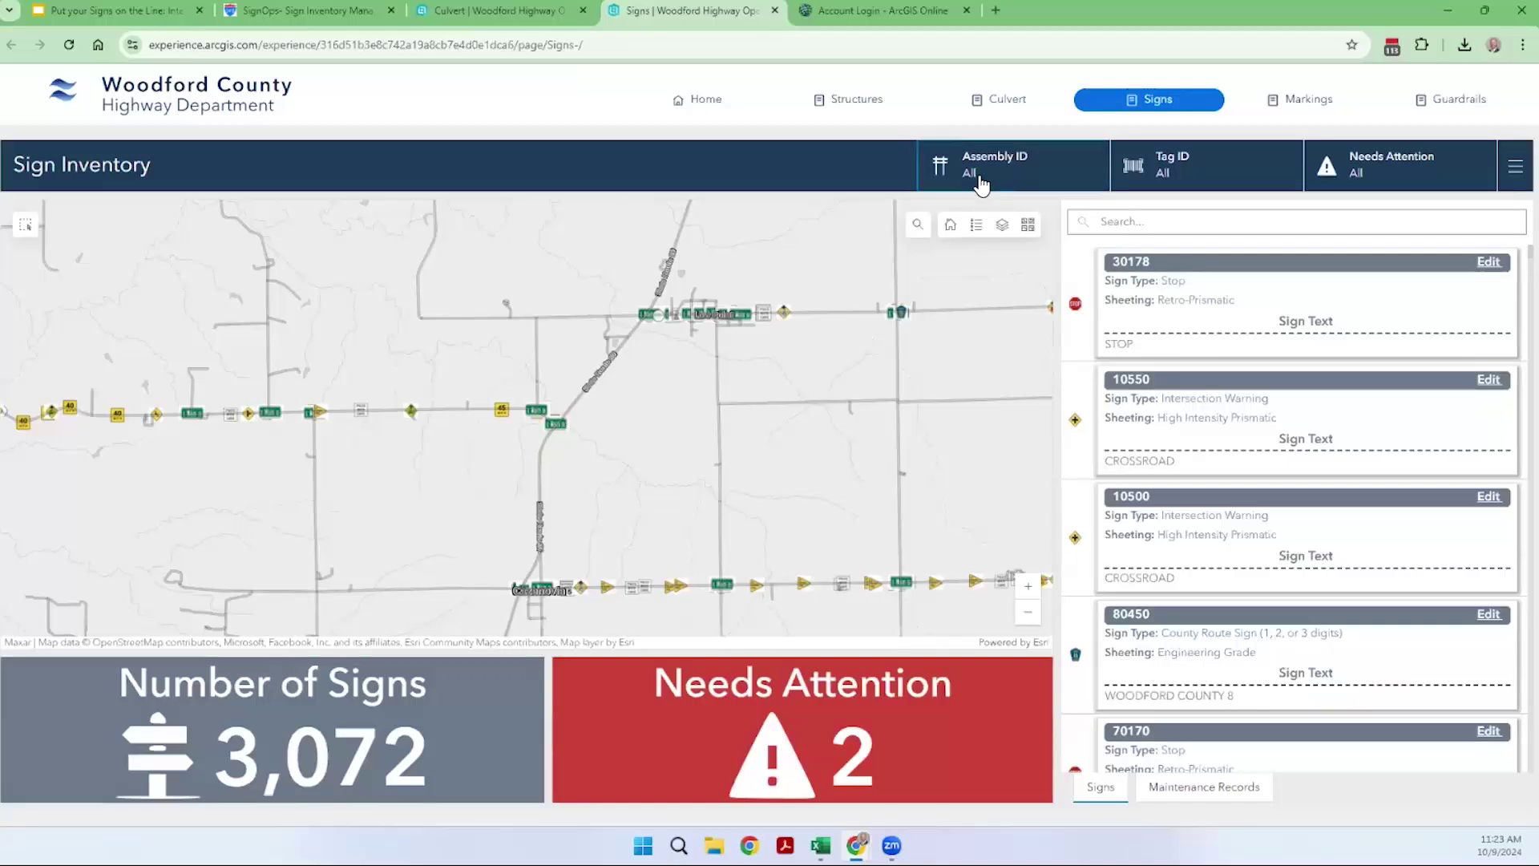
pyautogui.click(1111, 221)
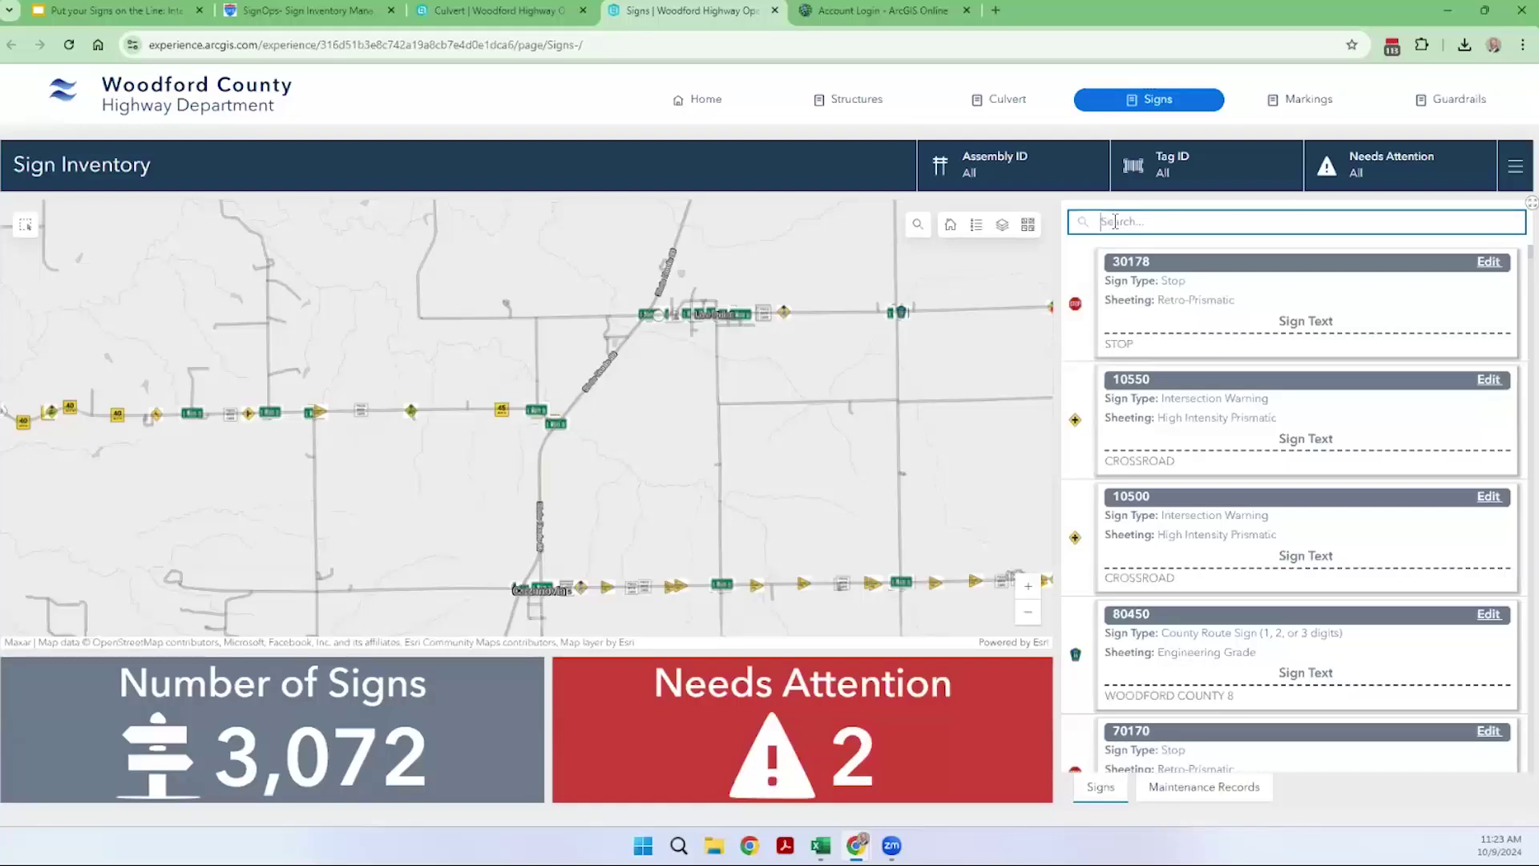
pyautogui.write('8045')
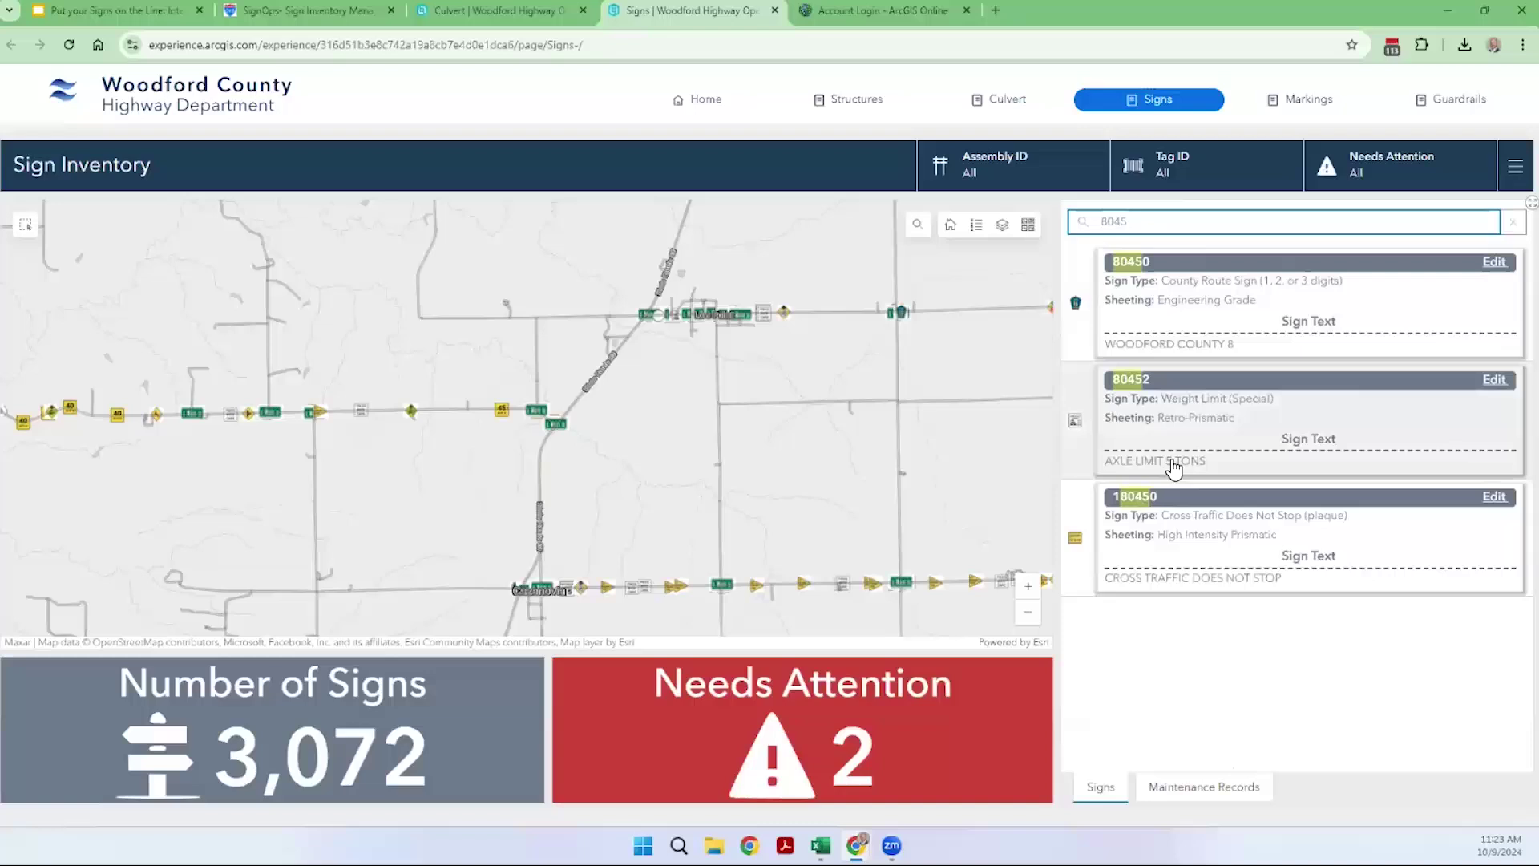
pyautogui.click(1163, 298)
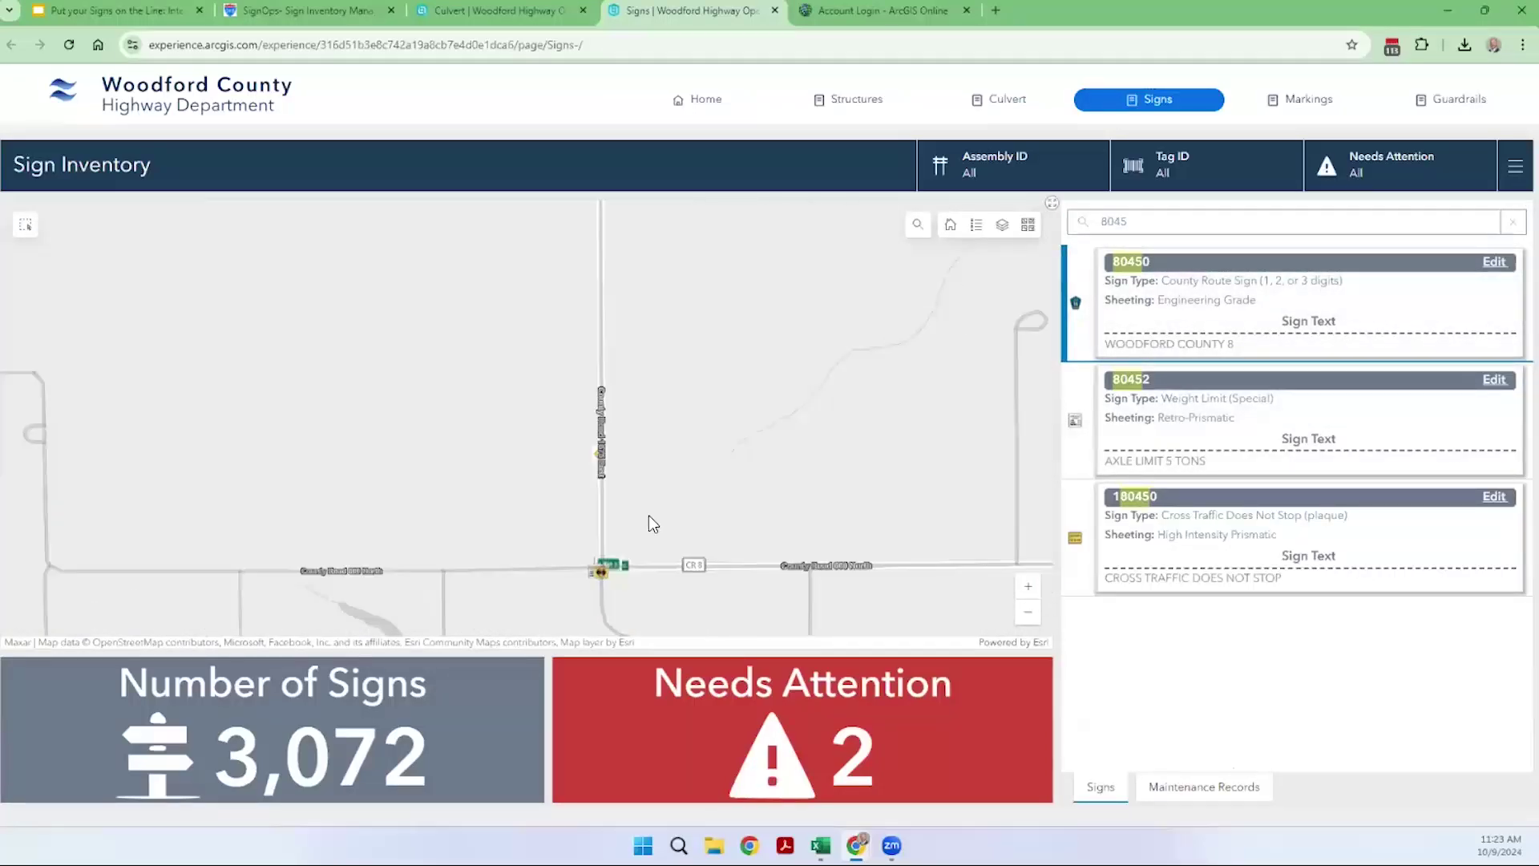
pyautogui.click(526, 424)
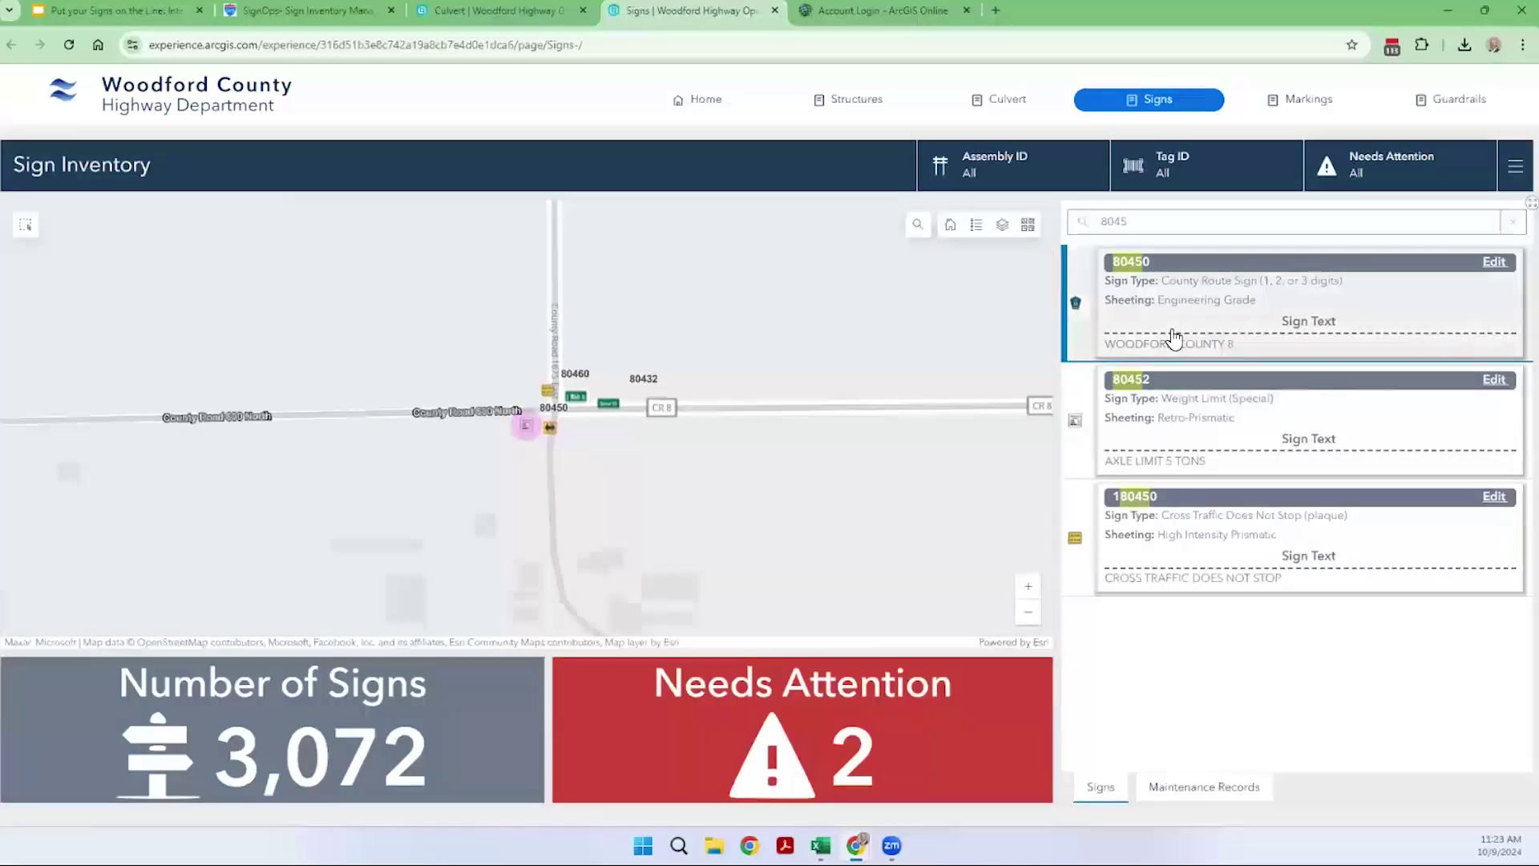
pyautogui.click(1152, 311)
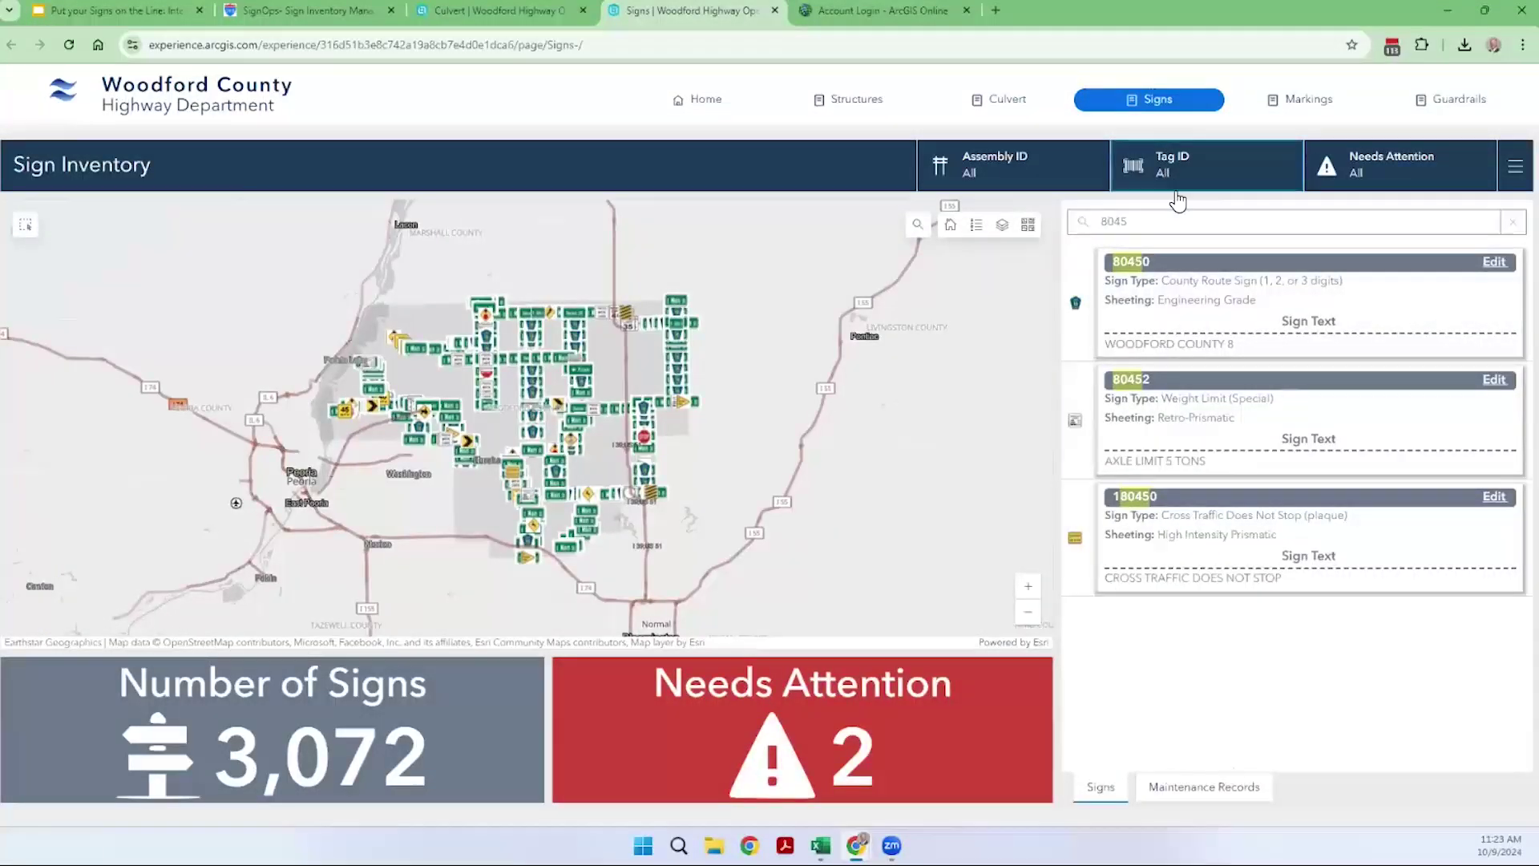
# Search the sign list for 05, locate intersection warning sign 10500 on the map and clear the search.
pyautogui.doubleClick(1103, 222)
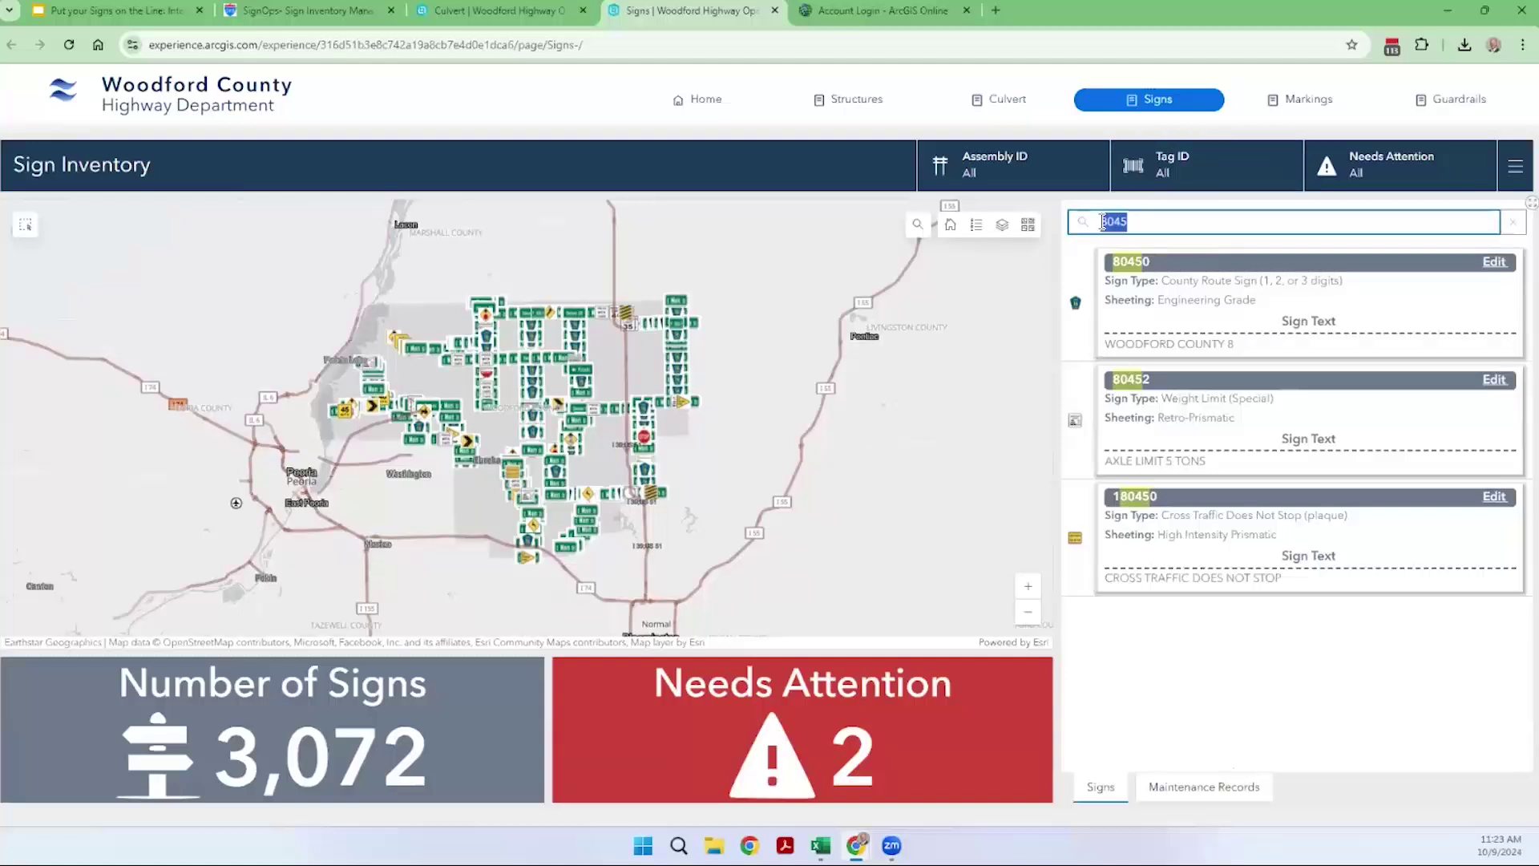
pyautogui.write('05')
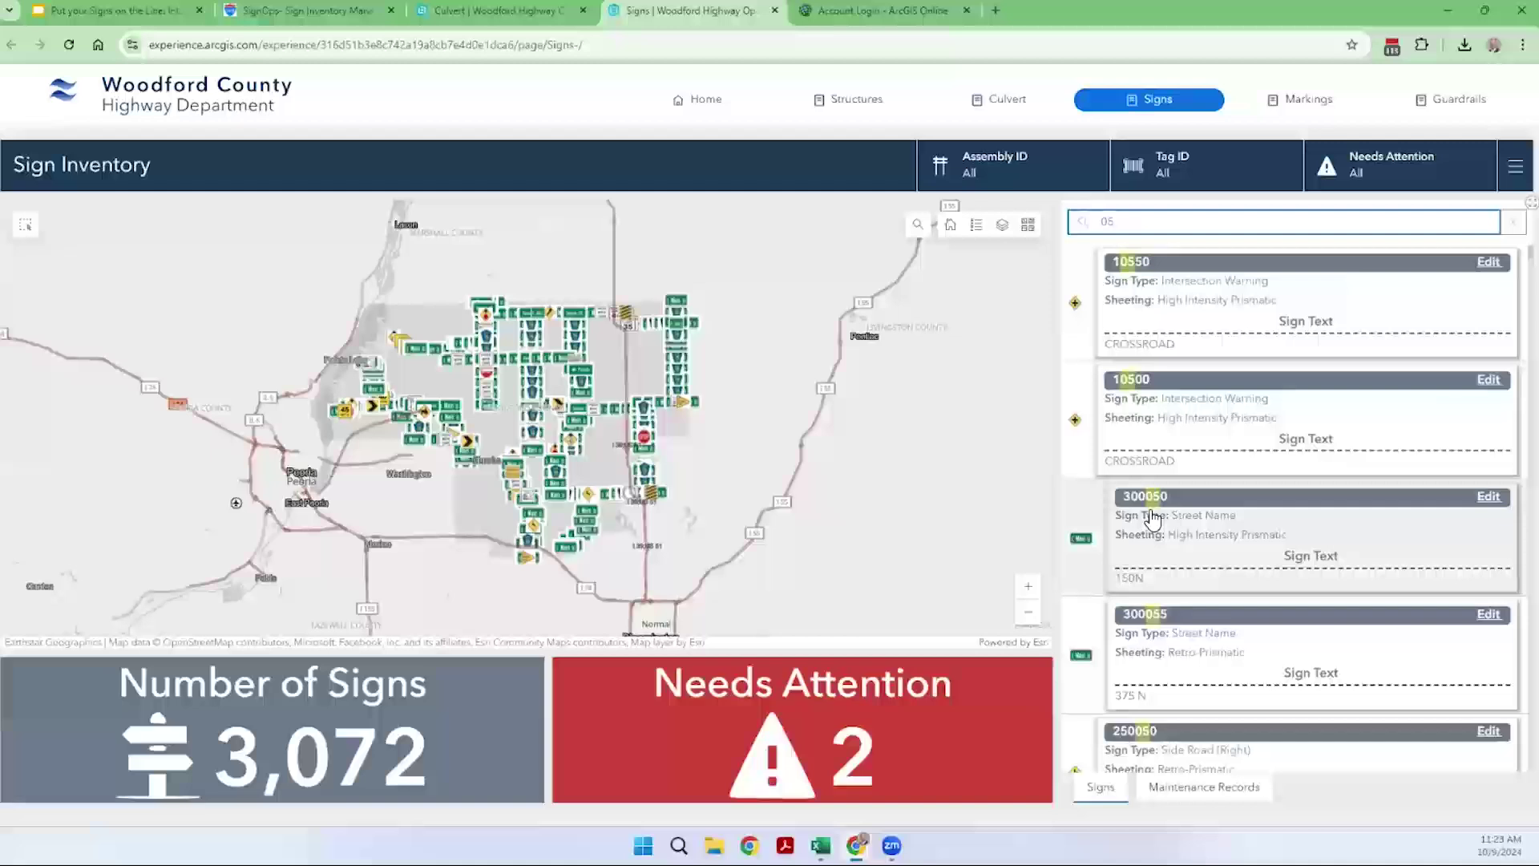
pyautogui.click(1133, 430)
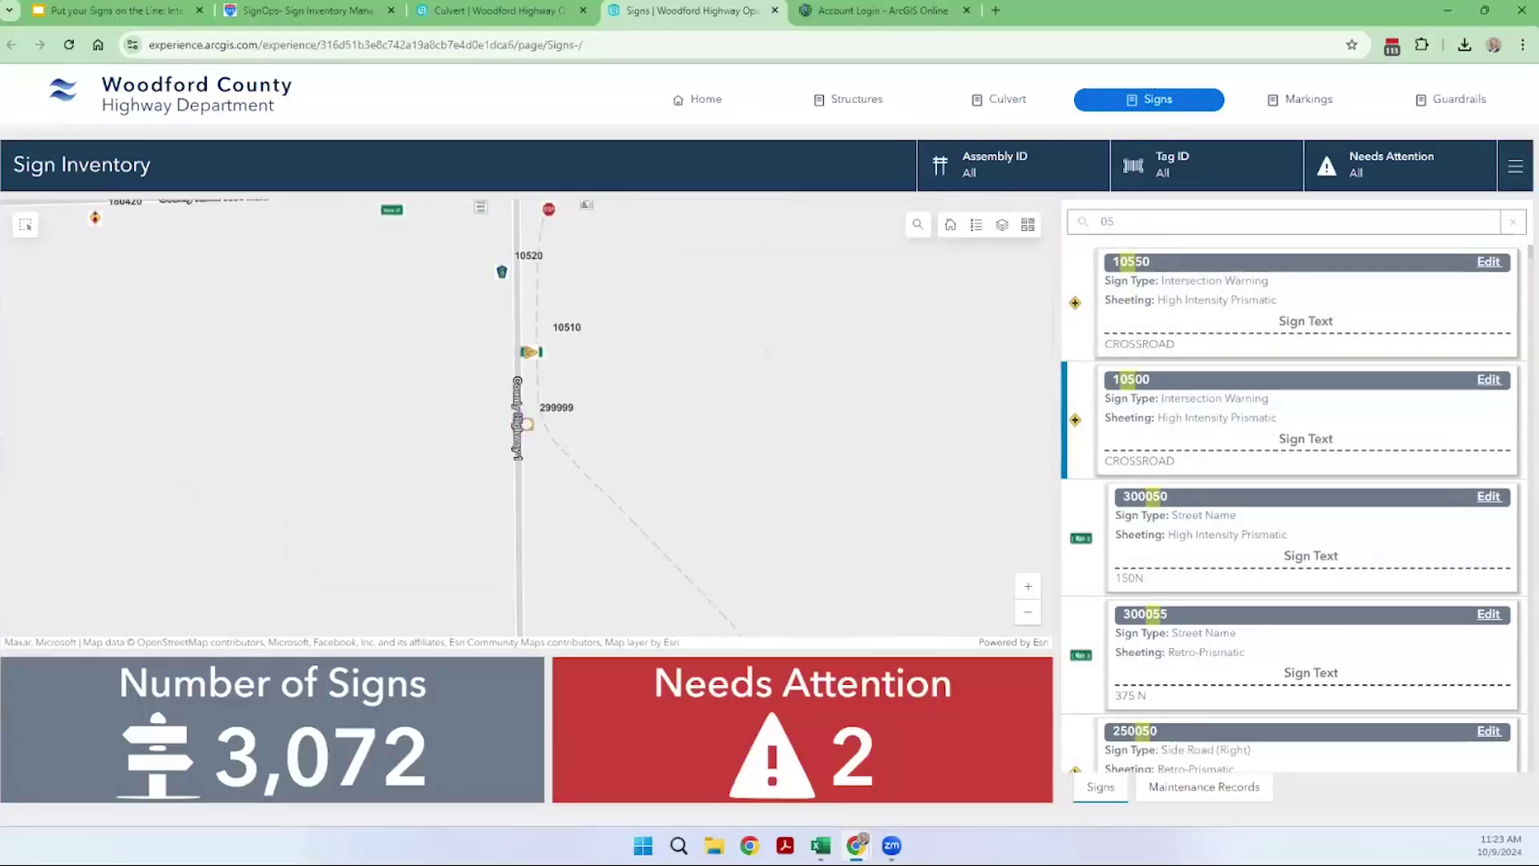
pyautogui.click(1512, 221)
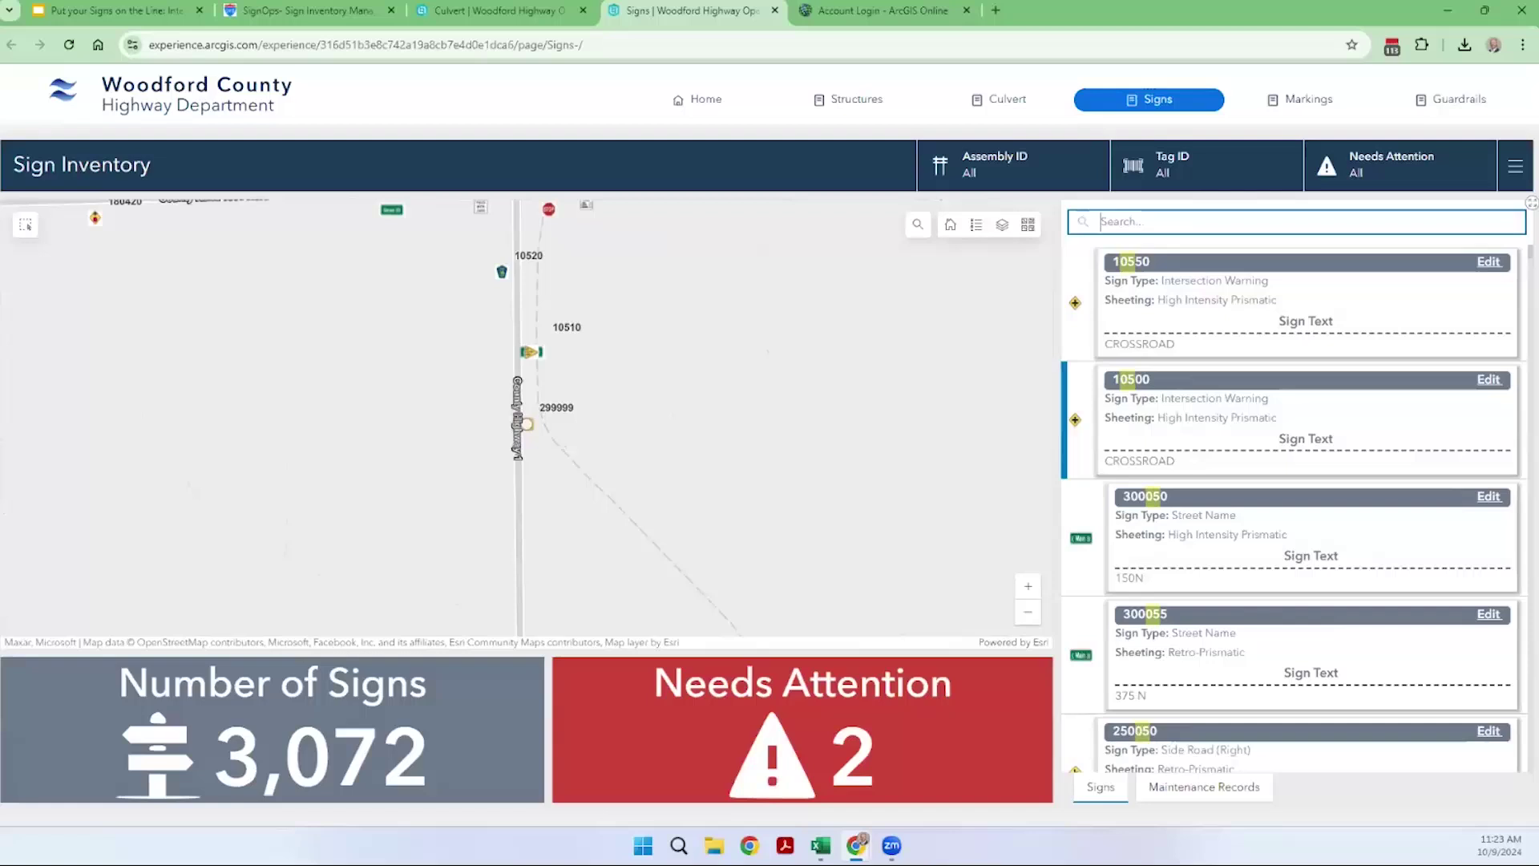
# Filter the Sign Inventory to signs with Needs Attention set to Yes.
pyautogui.click(1399, 165)
pyautogui.click(1399, 249)
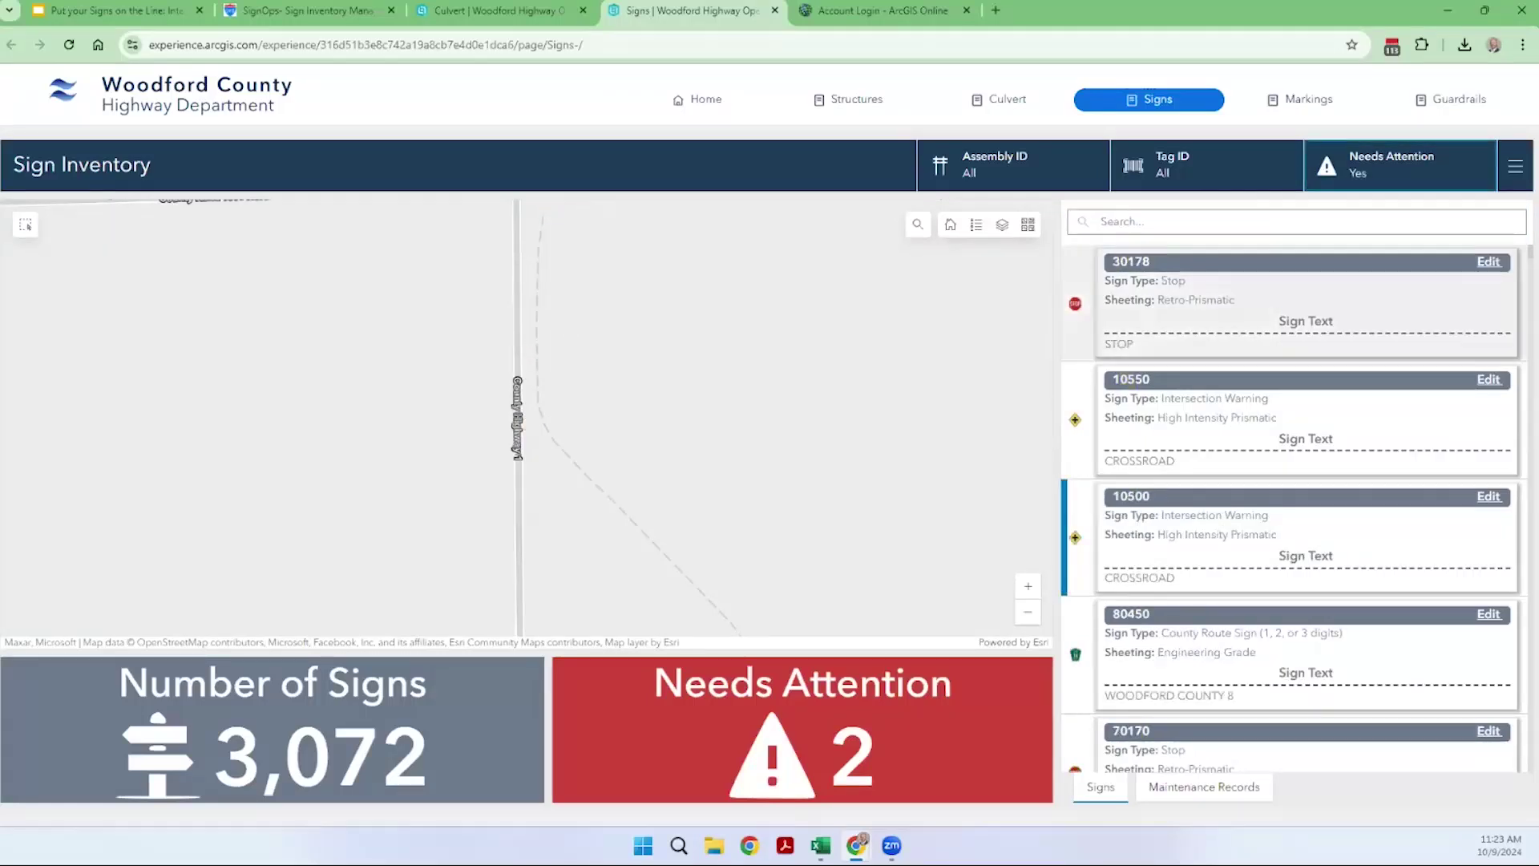
pyautogui.scroll(-1, 443, 404)
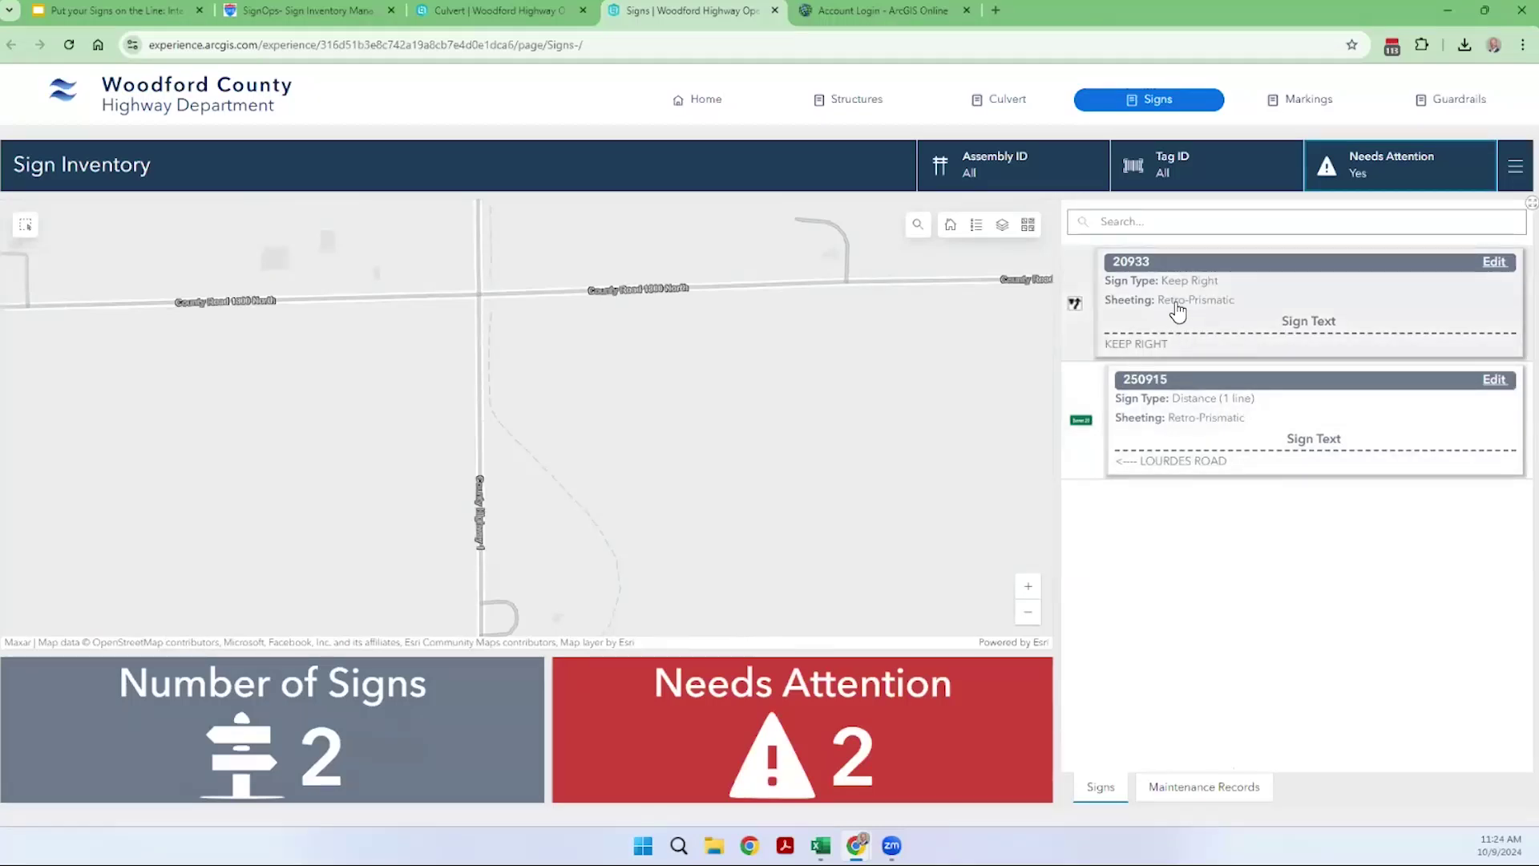
# Locate the Lourdes Road sign 250915 on the map and review its attributes in the pop-up.
pyautogui.click(1162, 412)
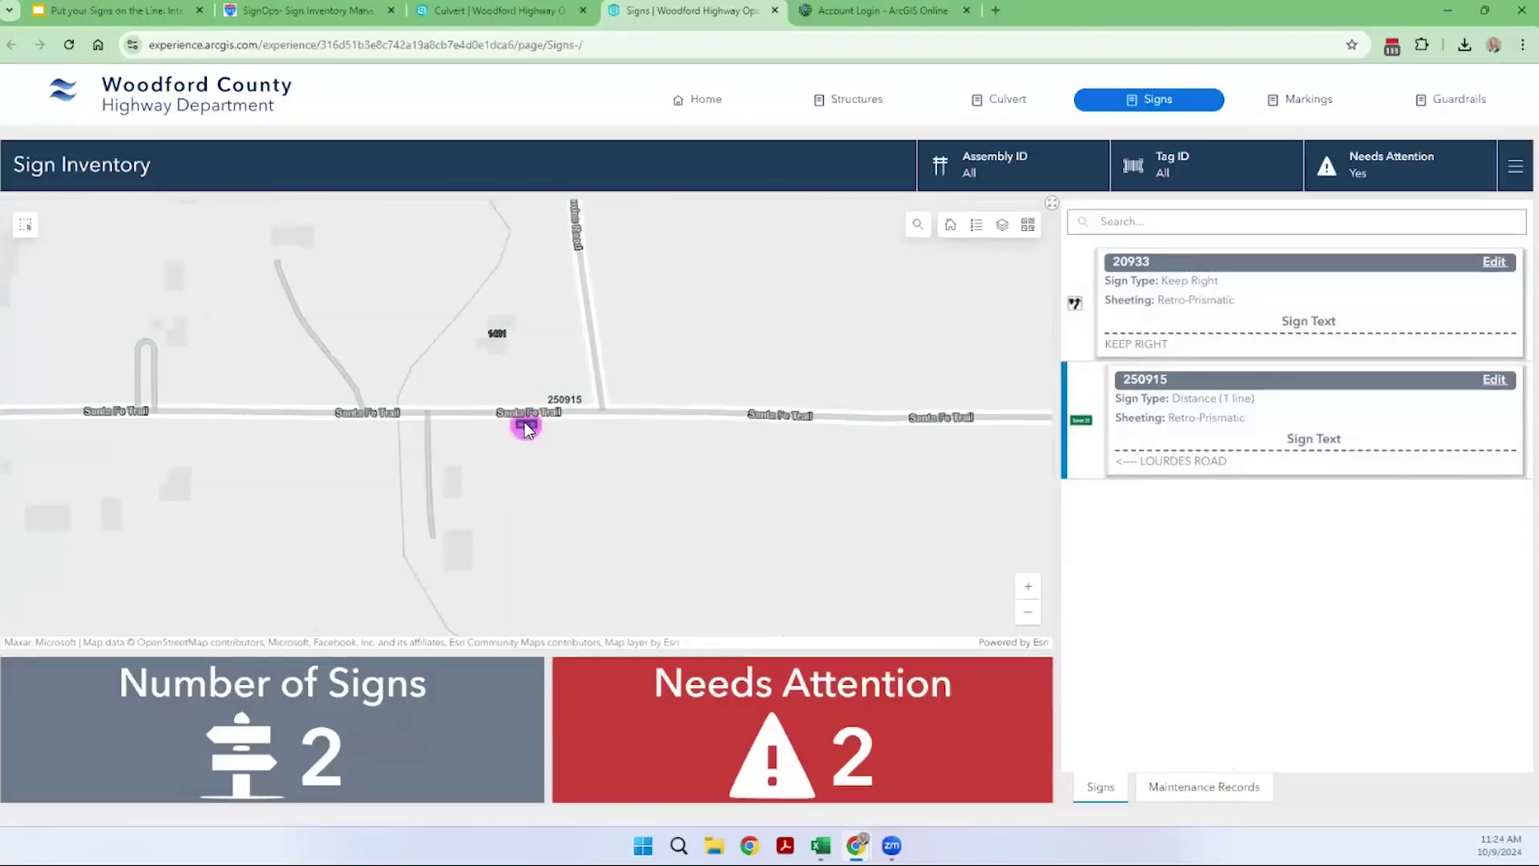
pyautogui.click(525, 422)
pyautogui.scroll(-3, 233, 435)
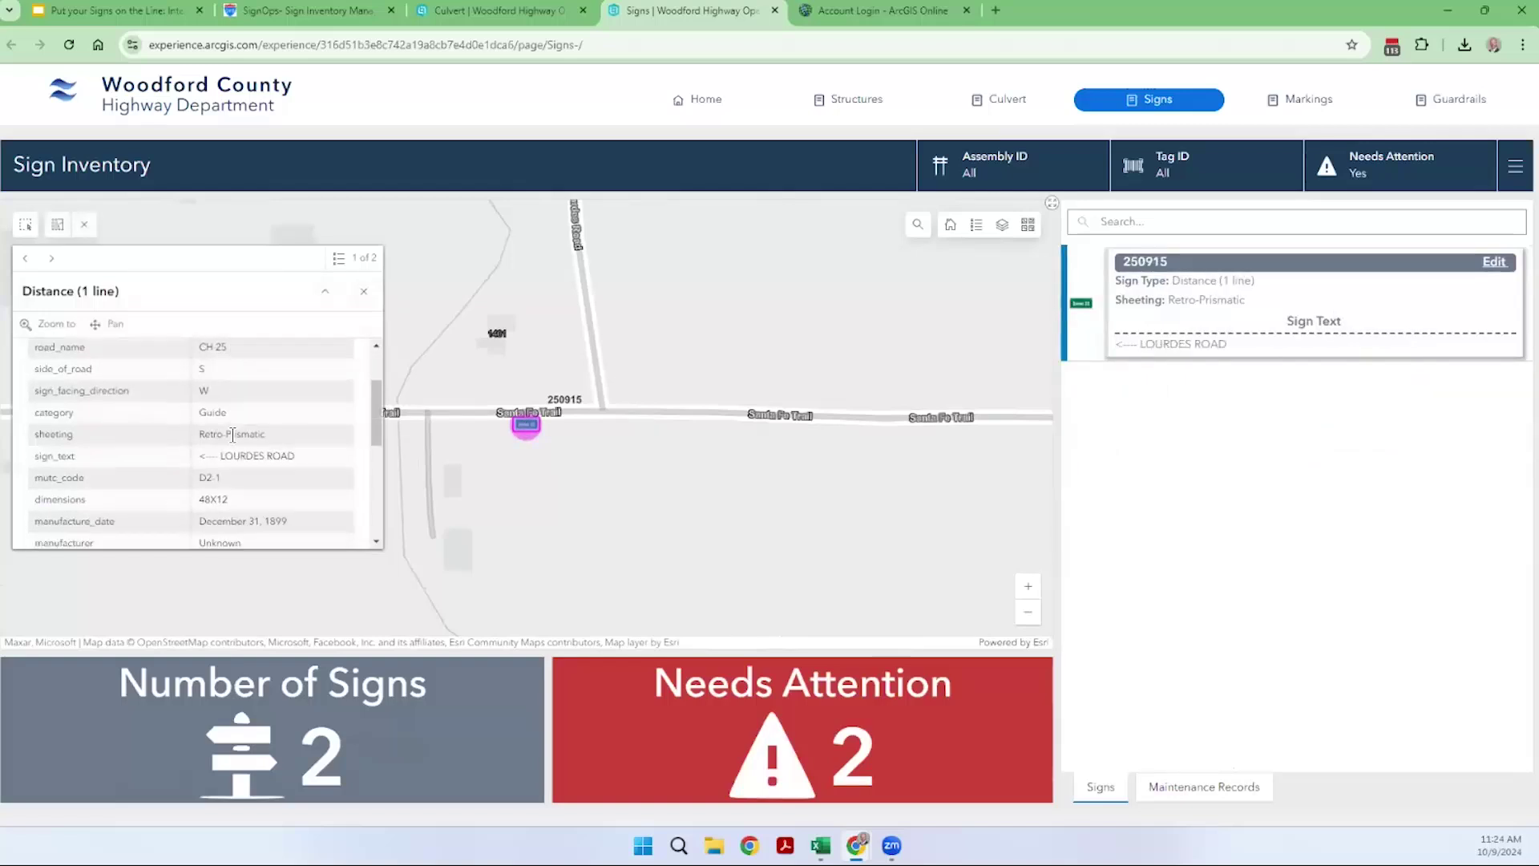
pyautogui.scroll(-1, 233, 435)
pyautogui.scroll(3, 96, 401)
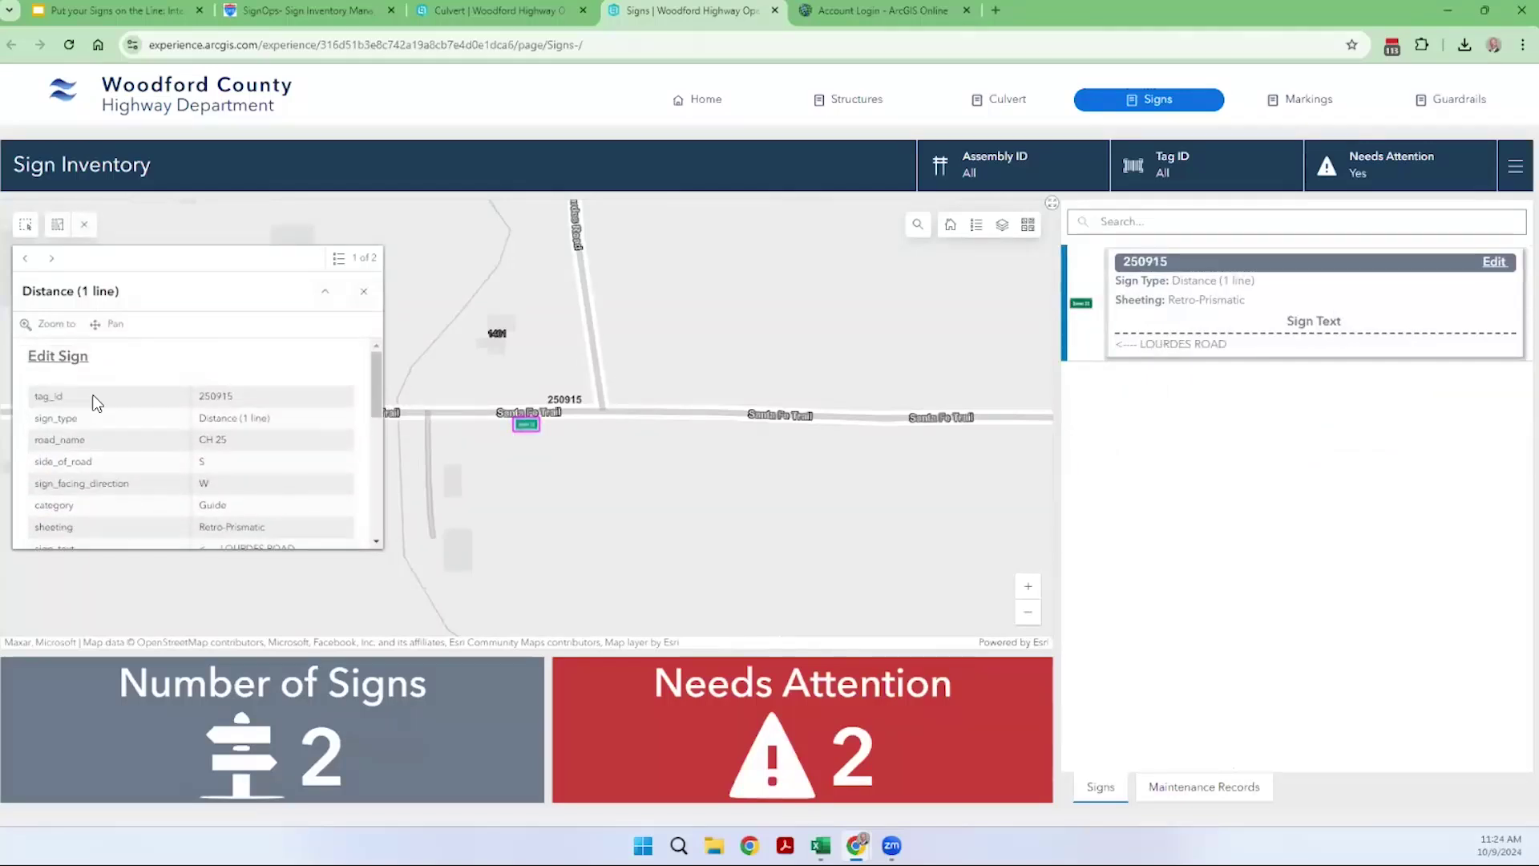
# Open the Lourdes Road sign's SignOps edit record from the pop-up, review its details and maintenance records, and return to the Signs dashboard.
pyautogui.click(58, 361)
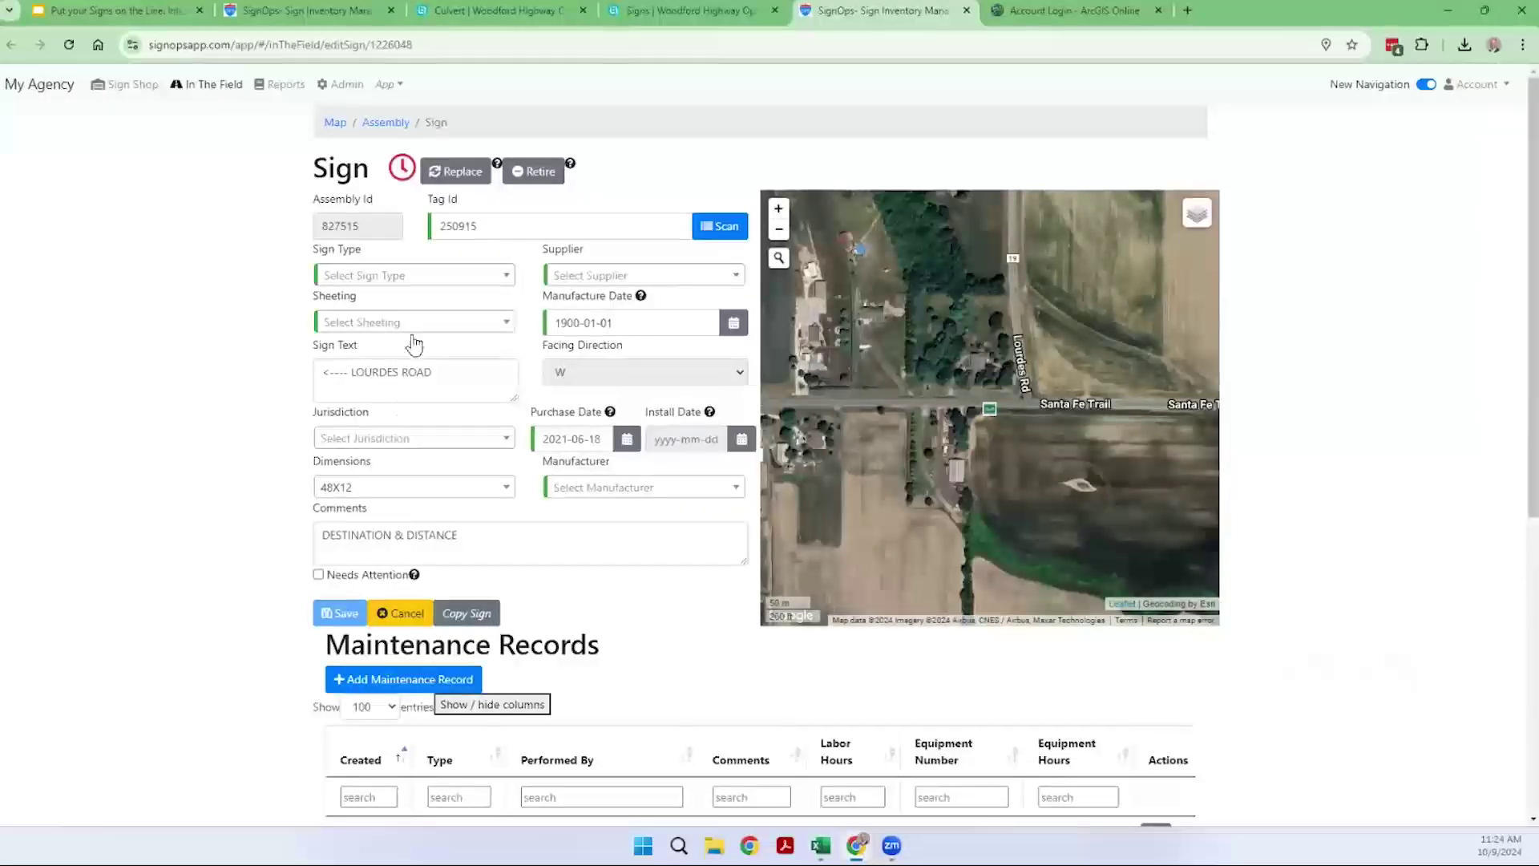
pyautogui.scroll(-4, 396, 429)
pyautogui.scroll(4, 342, 425)
pyautogui.click(694, 13)
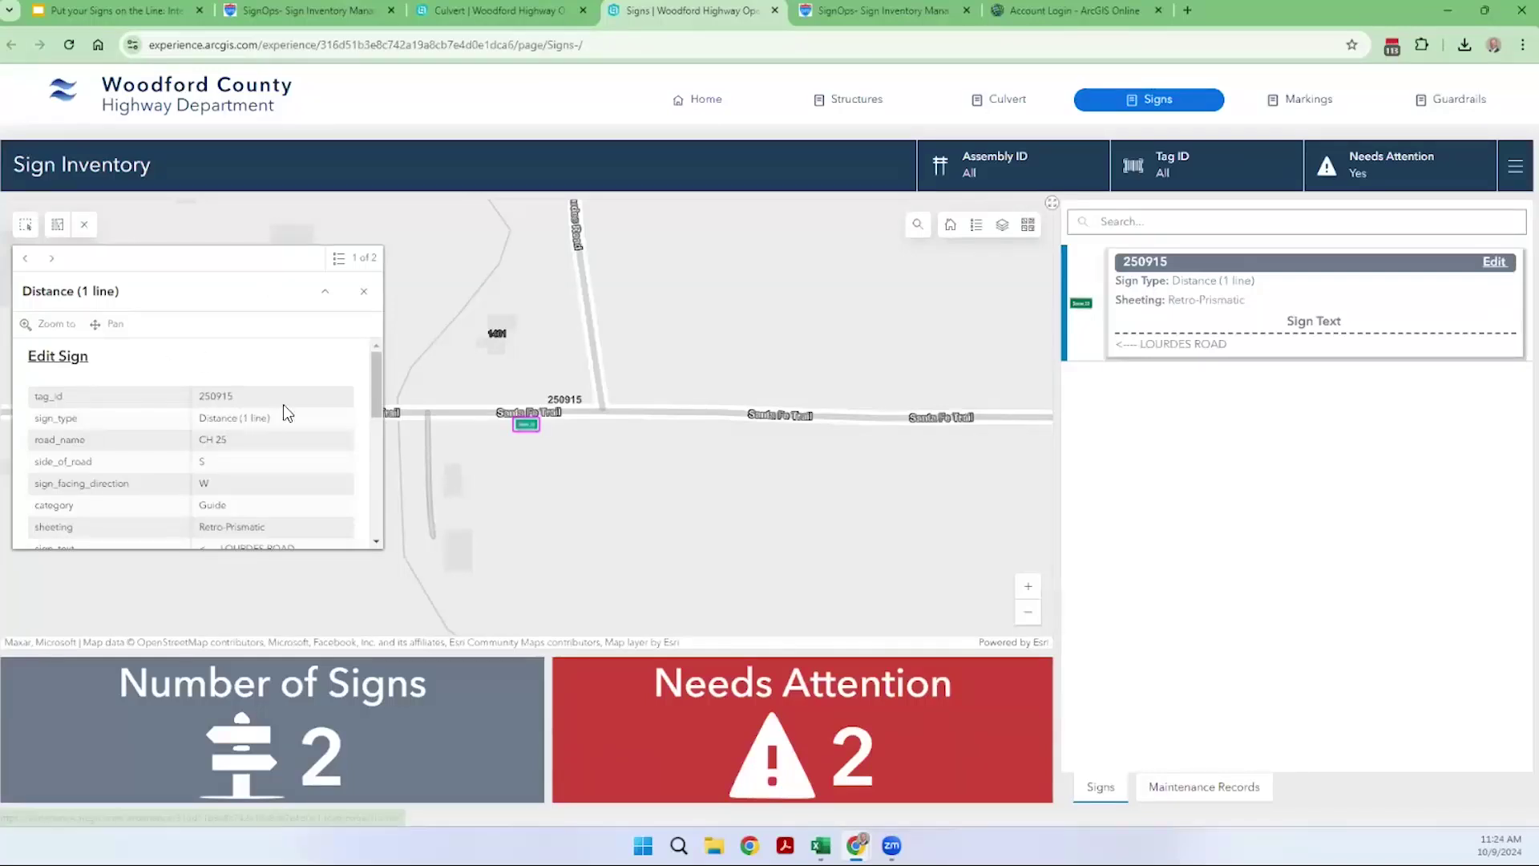
# Open the first December 19, 2022 maintenance record in the Lourdes Road sign's pop-up, check its maintenance type and return to the sign.
pyautogui.scroll(-10, 287, 413)
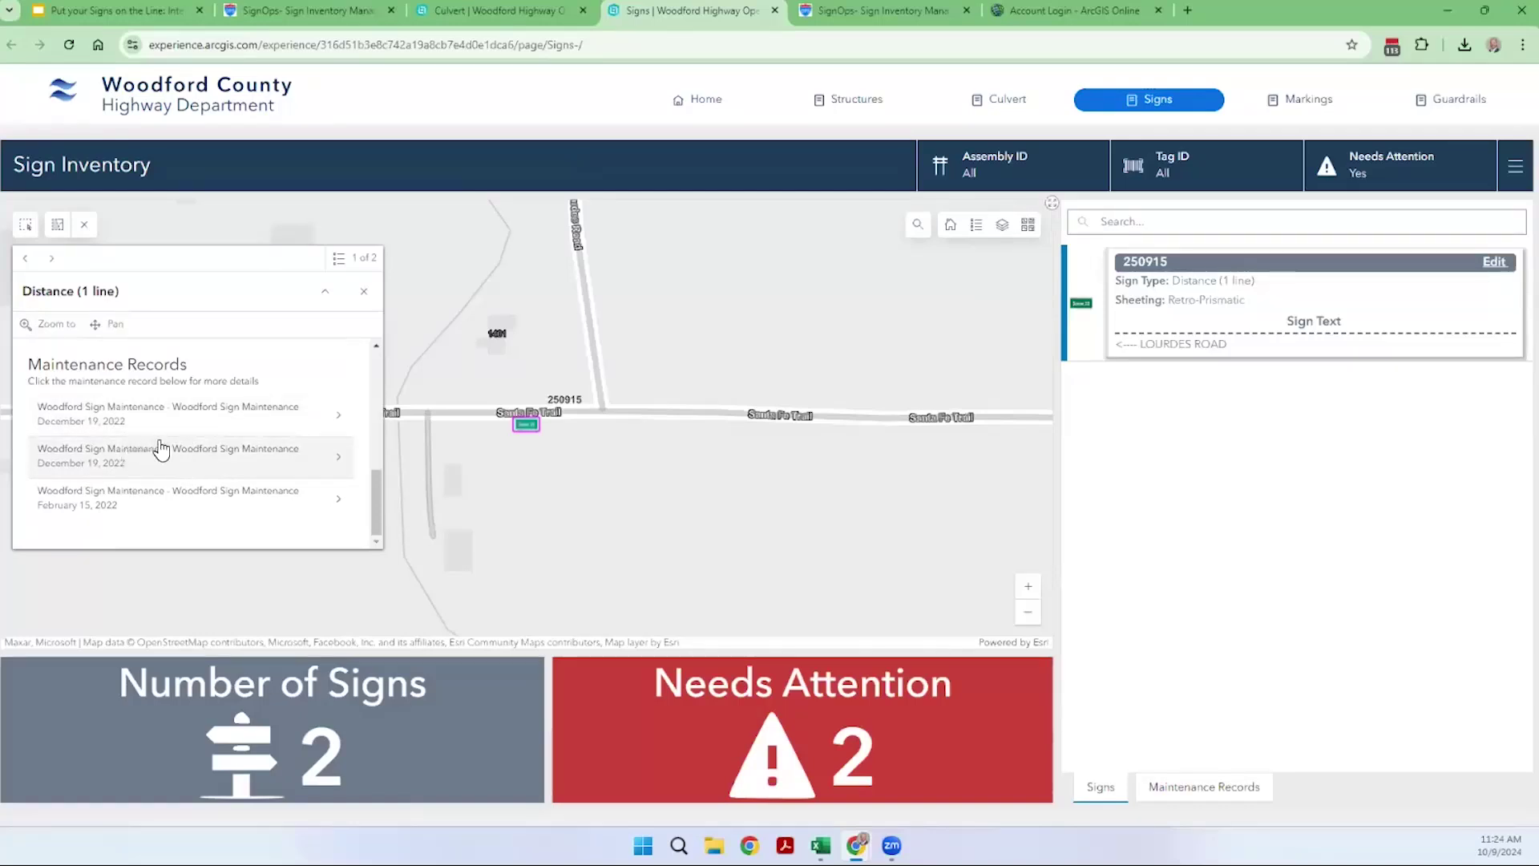
pyautogui.click(301, 415)
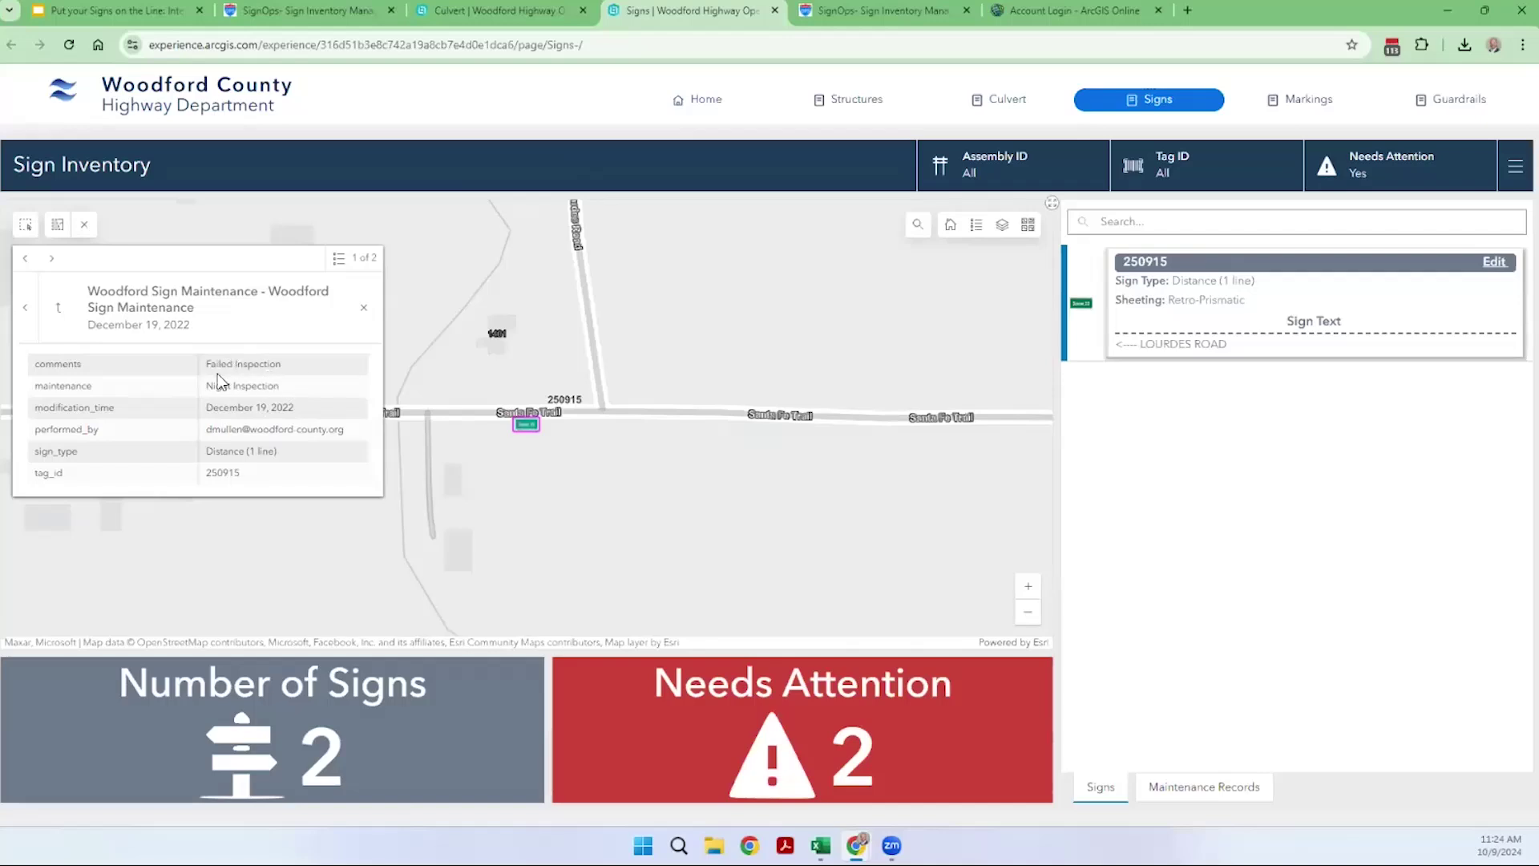
pyautogui.moveTo(207, 386); pyautogui.dragTo(282, 389)
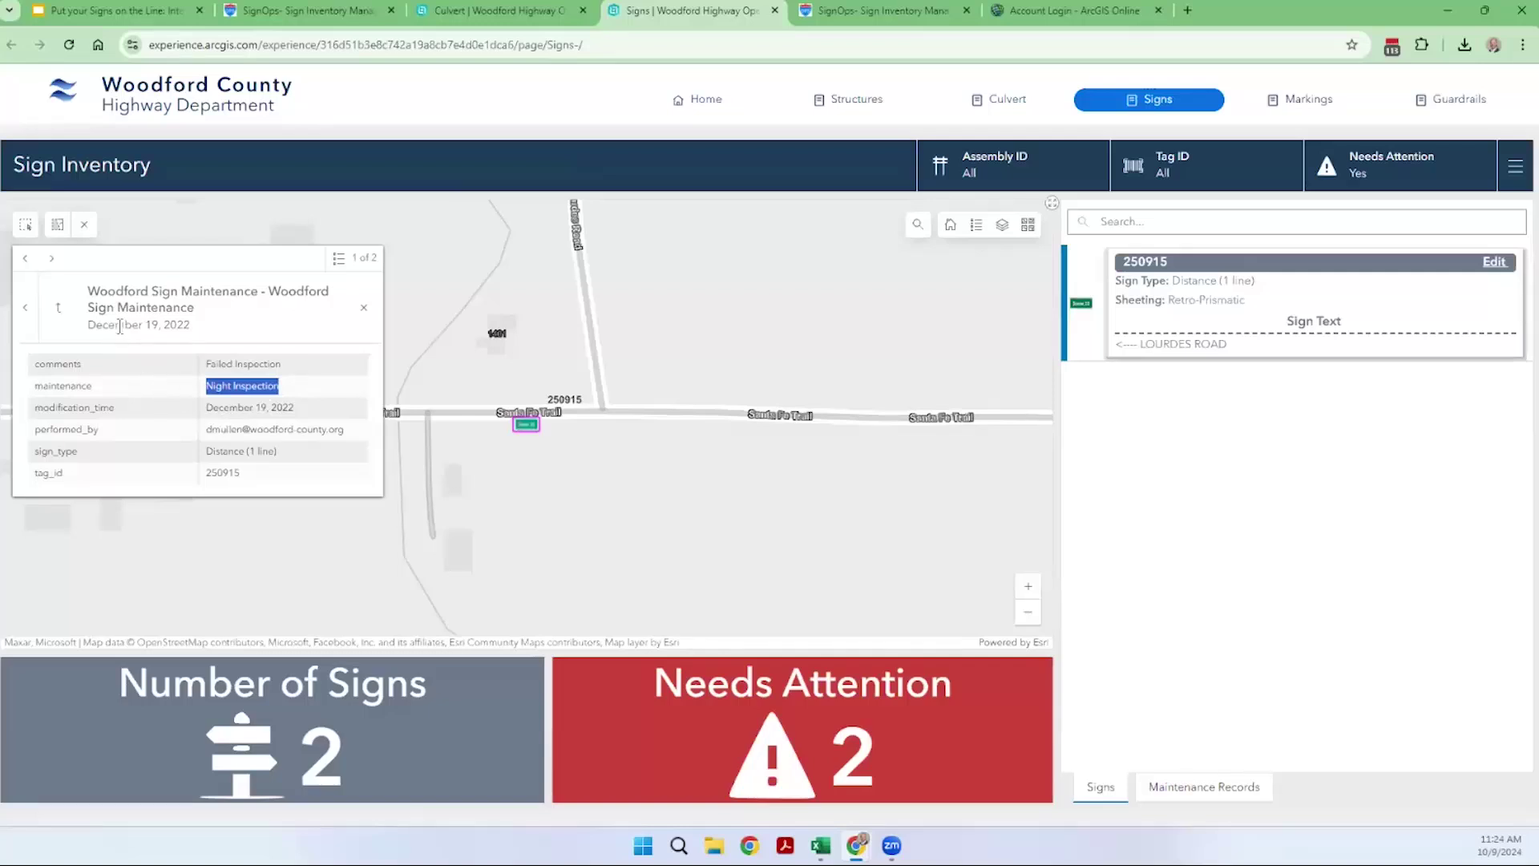
pyautogui.click(26, 307)
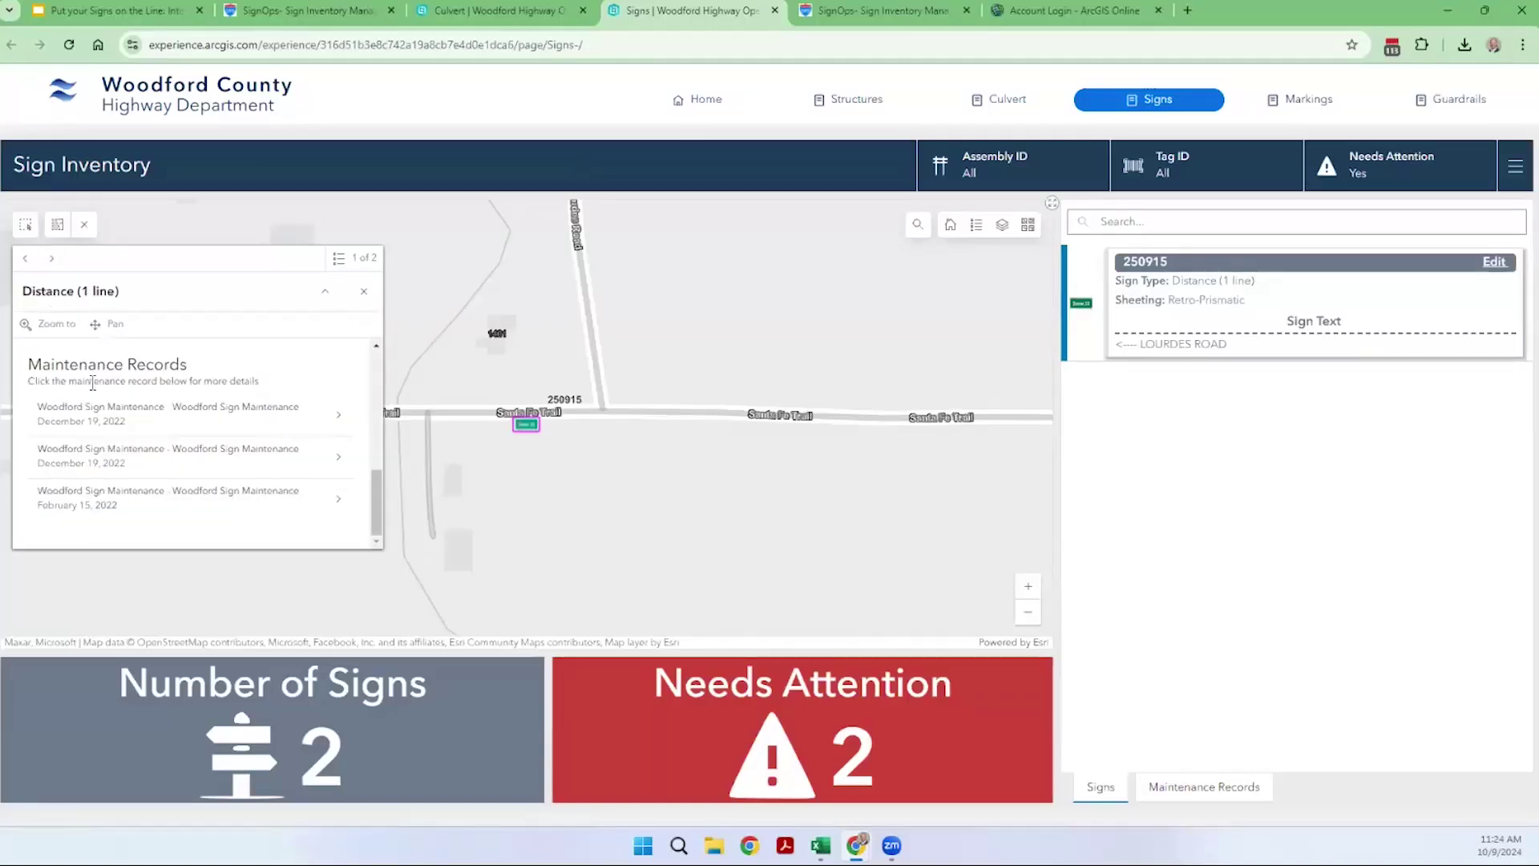
# Review the Lourdes Road sign's attributes in the pop-up, view its Maintenance Records list beside the map, and return to the Signs list.
pyautogui.scroll(5, 93, 387)
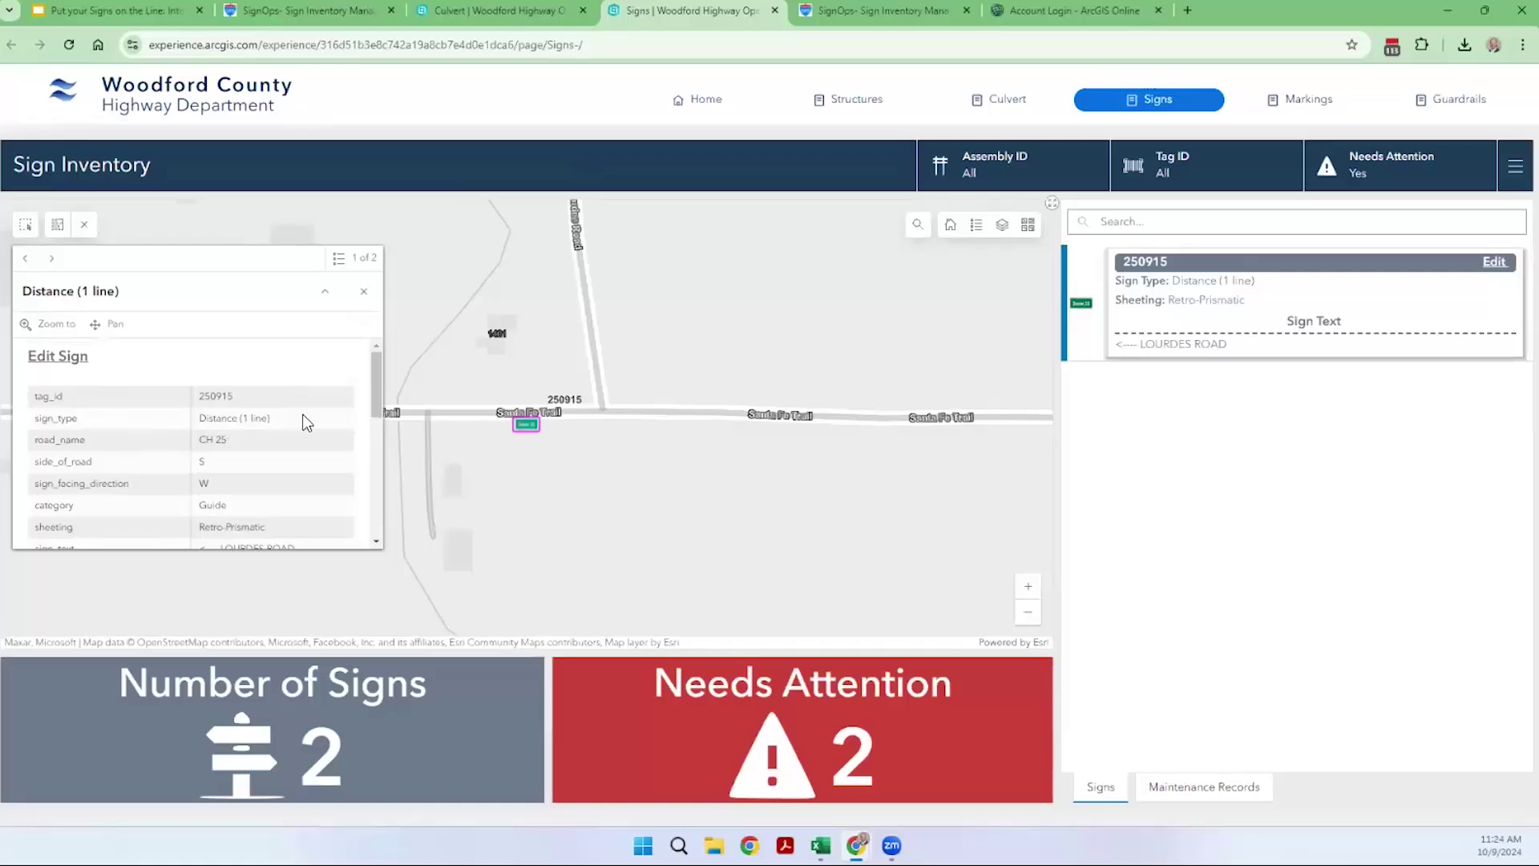
pyautogui.scroll(-5, 128, 405)
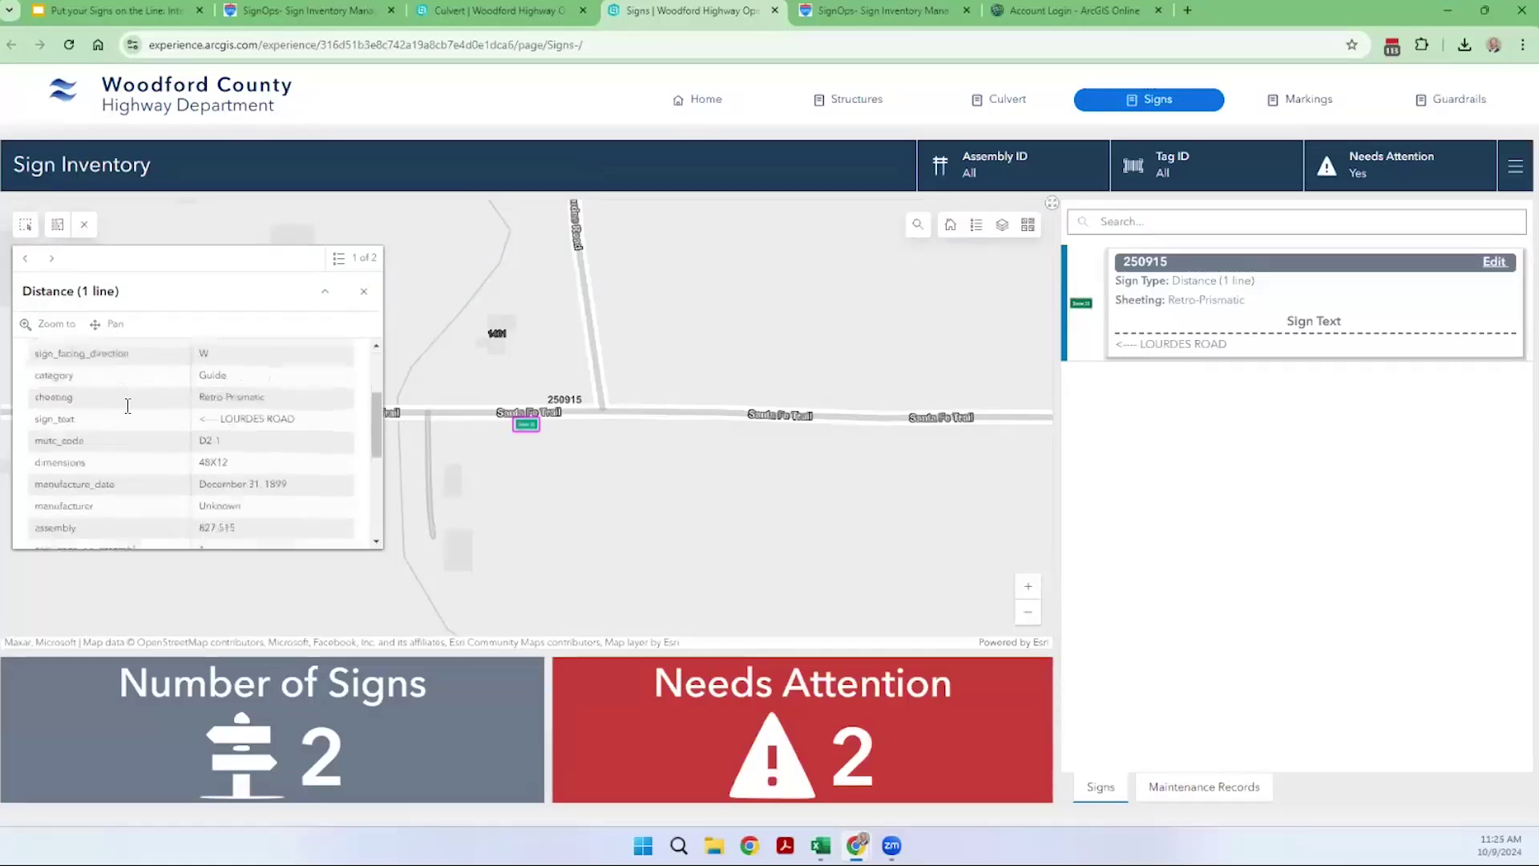
pyautogui.scroll(-3, 169, 422)
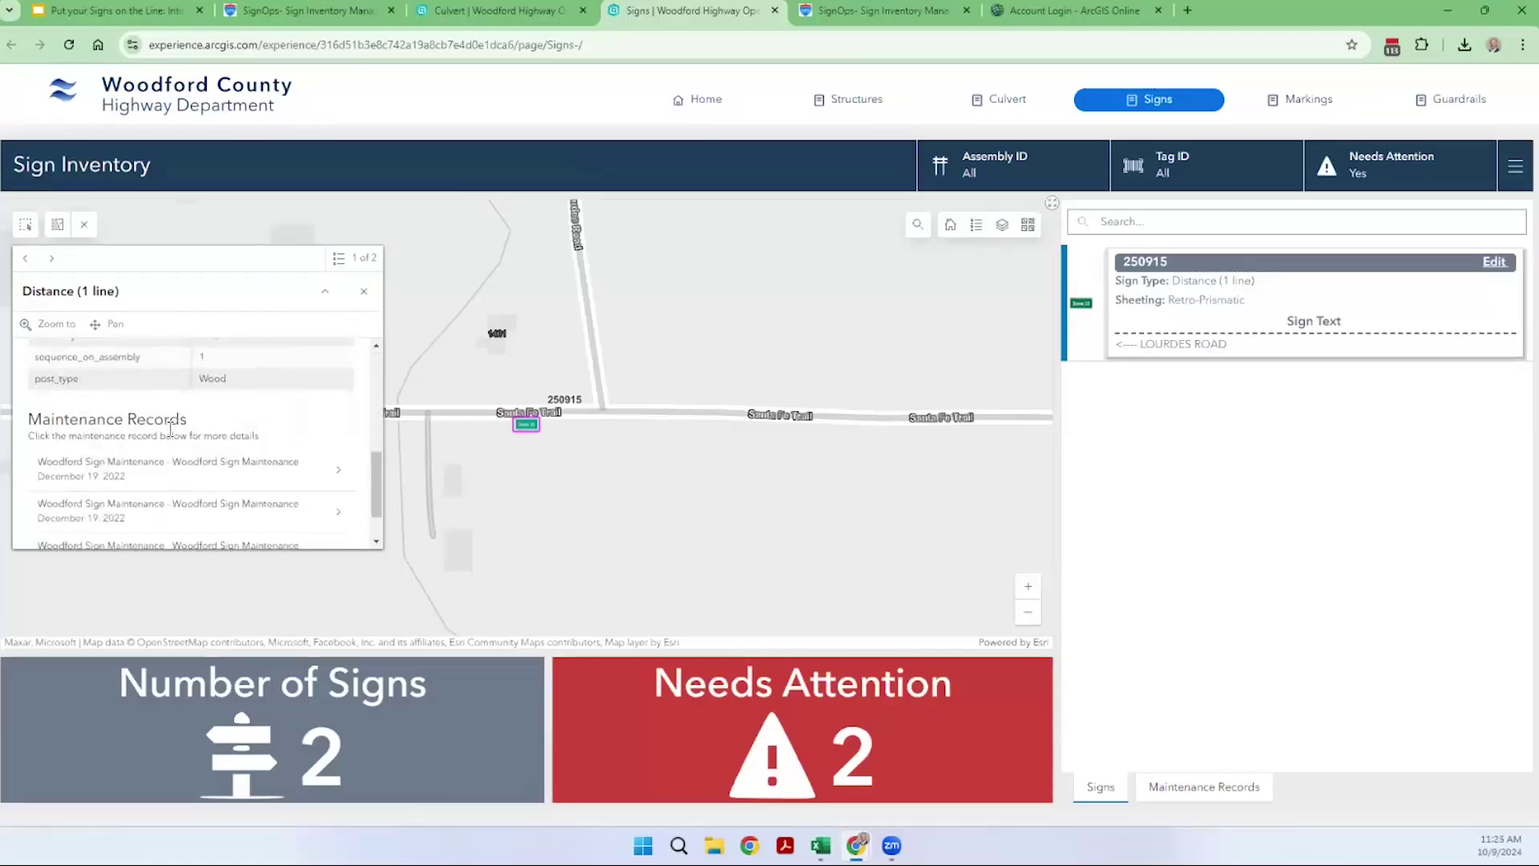
pyautogui.scroll(10, 169, 425)
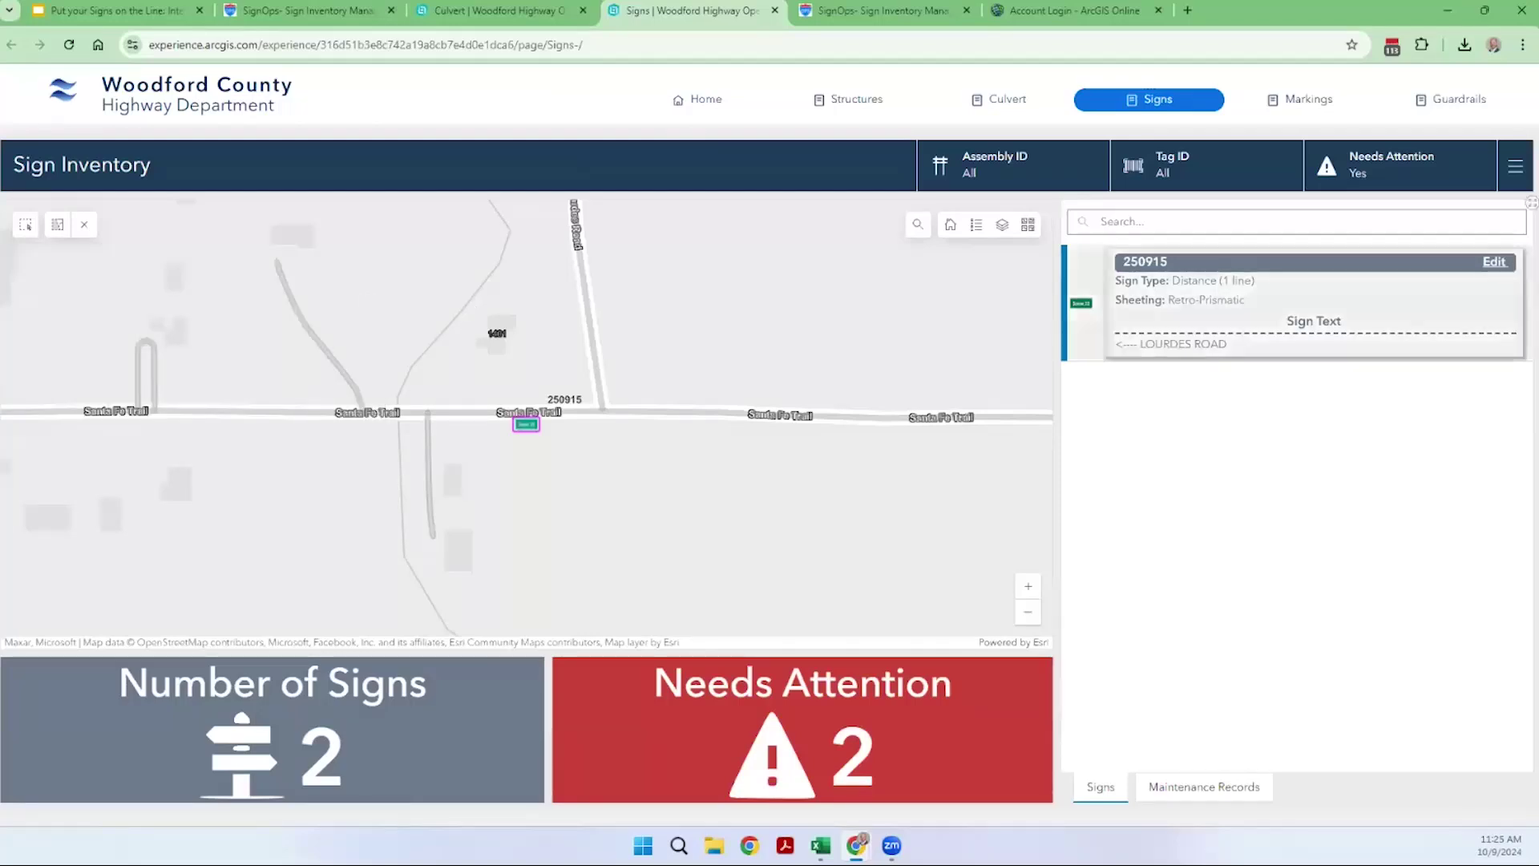
pyautogui.click(1191, 794)
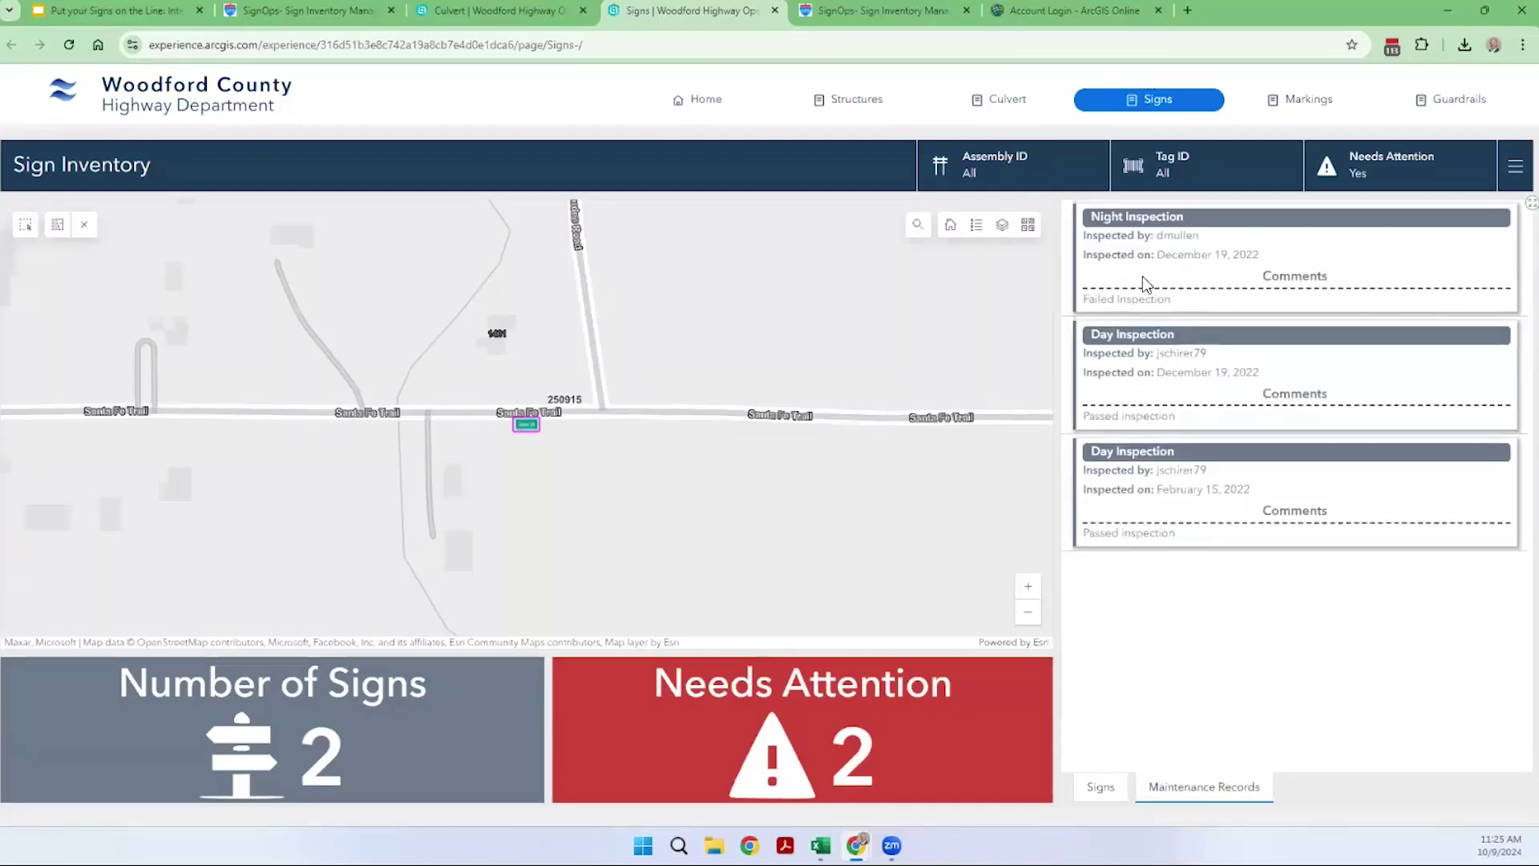
pyautogui.click(1118, 788)
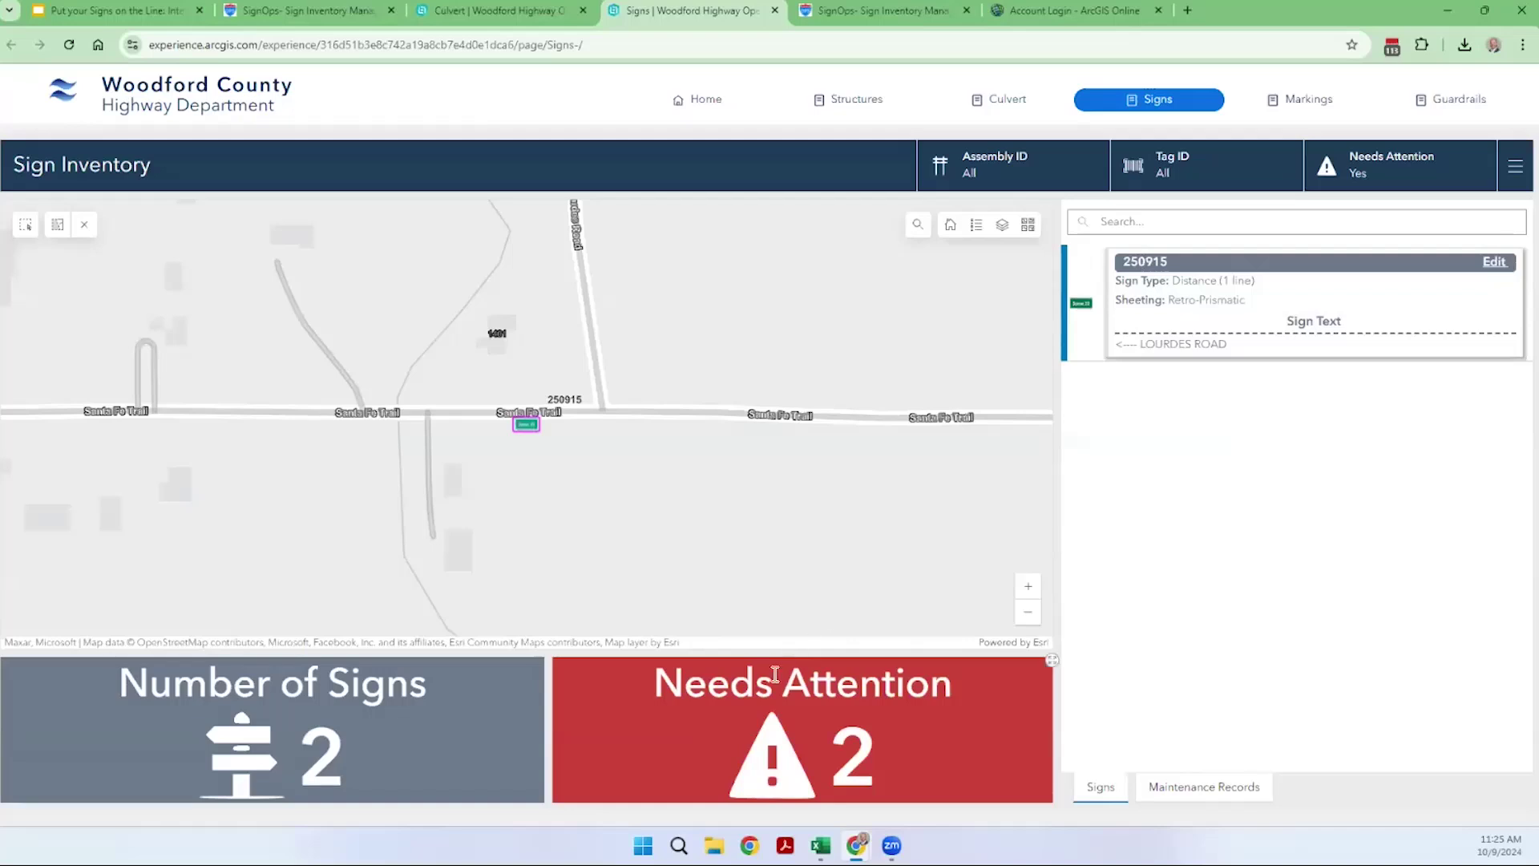
# Reset the Sign Inventory's Needs Attention filter to All and highlight the Number of Signs total.
pyautogui.click(1394, 164)
pyautogui.click(1336, 217)
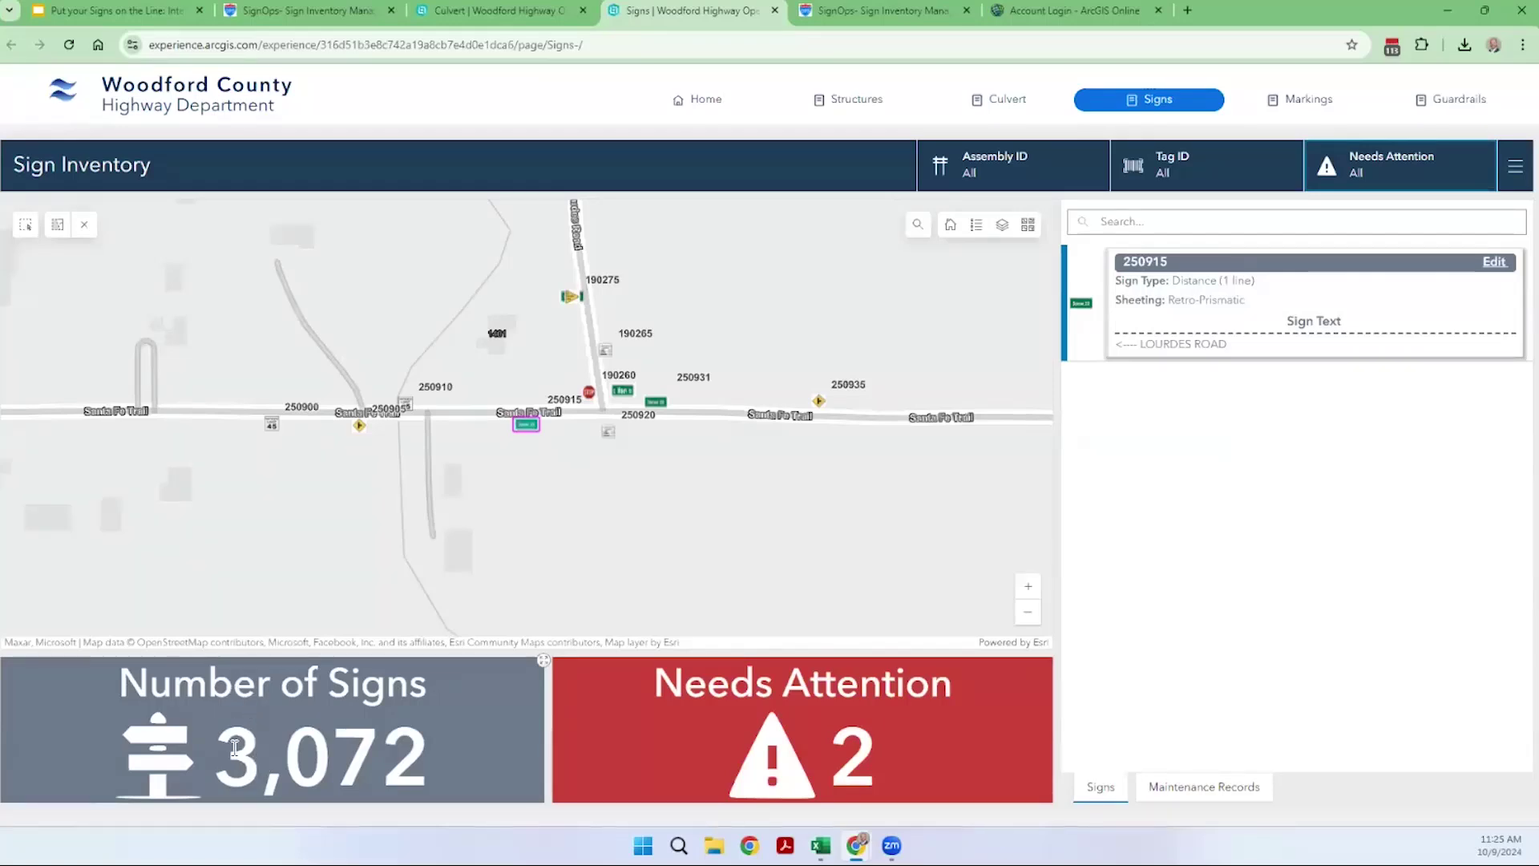
pyautogui.moveTo(234, 748); pyautogui.dragTo(419, 744)
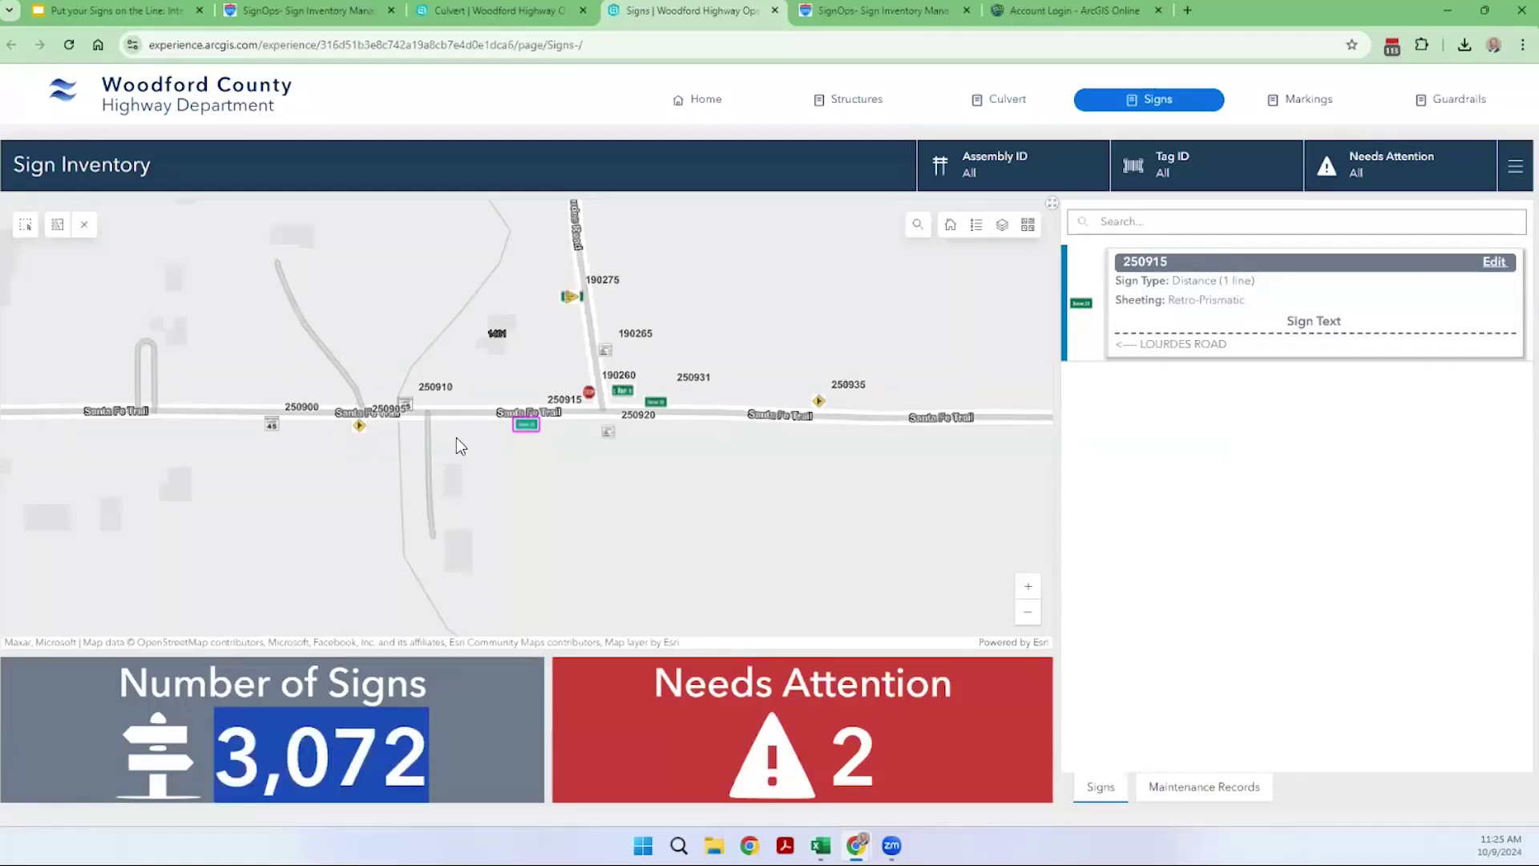
# Show the signs across the wider area around Santa Fe Trail and clear the map selection of sign 250915.
pyautogui.scroll(-1, 481, 424)
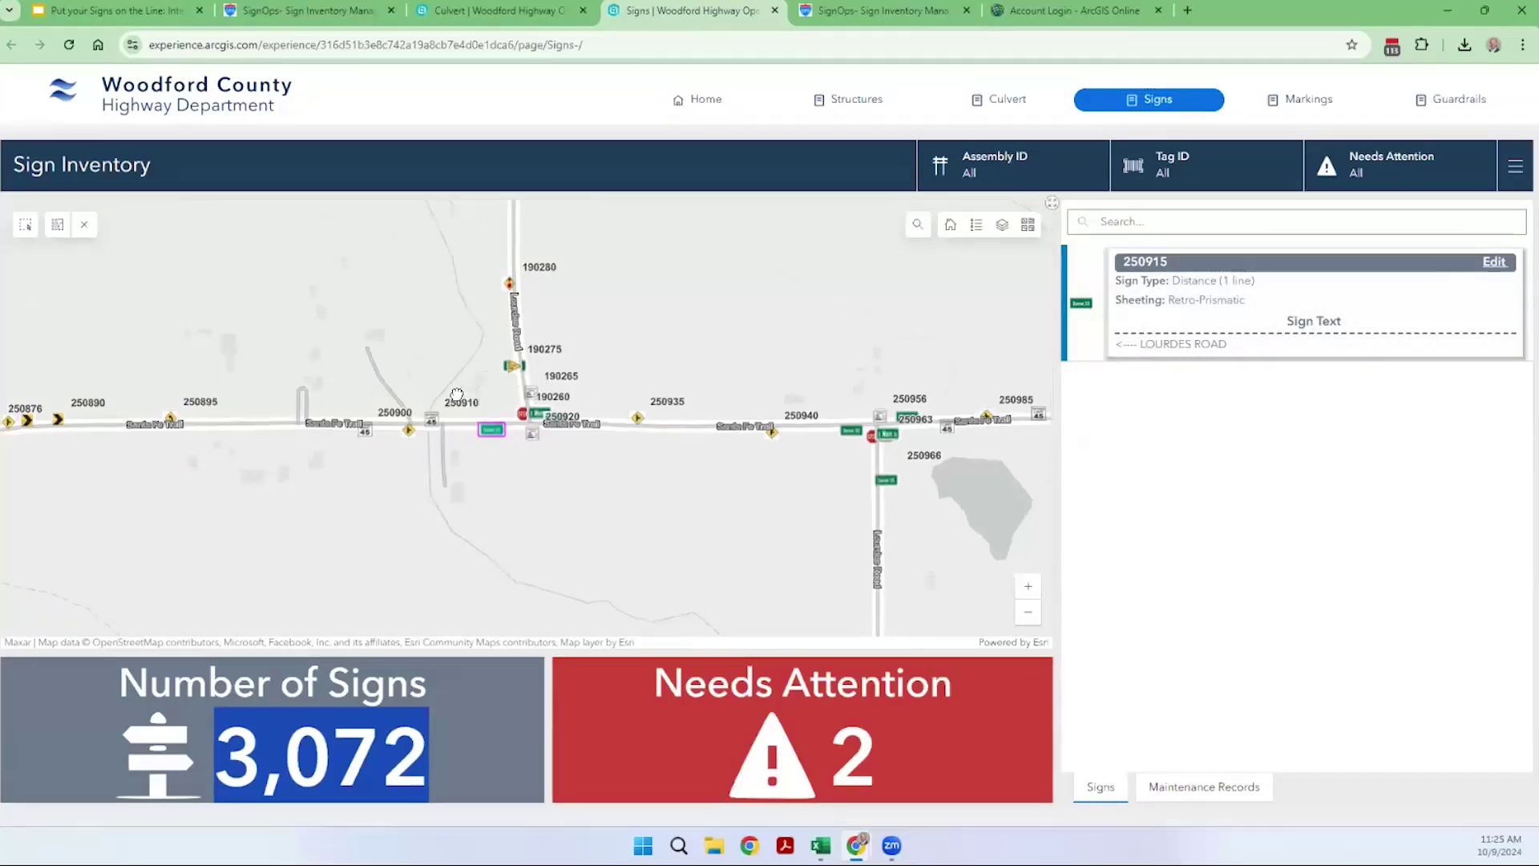
pyautogui.scroll(-2, 624, 390)
pyautogui.moveTo(645, 382); pyautogui.dragTo(508, 444)
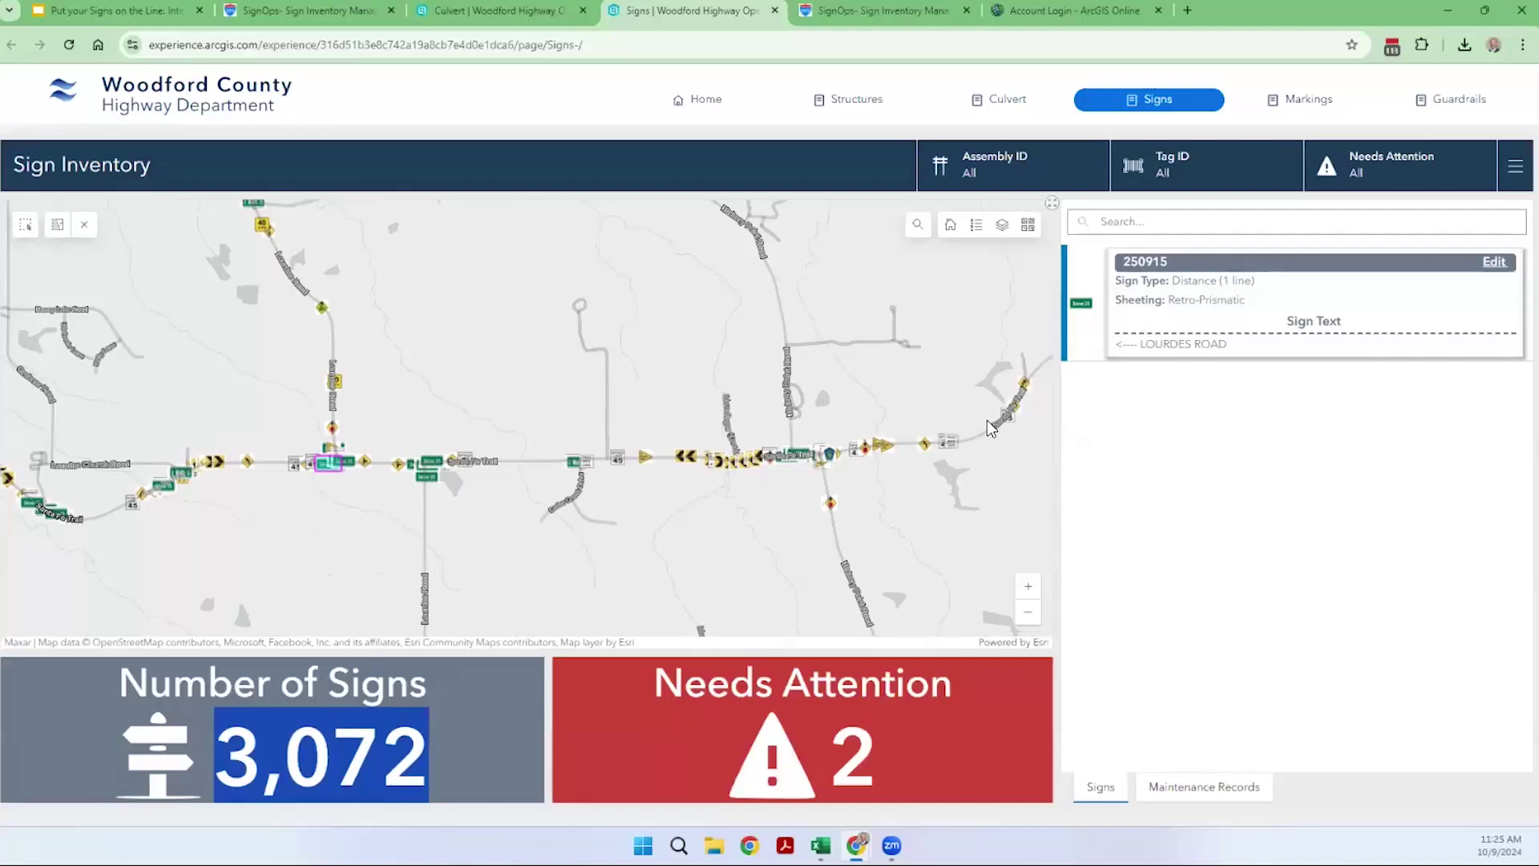
pyautogui.click(84, 225)
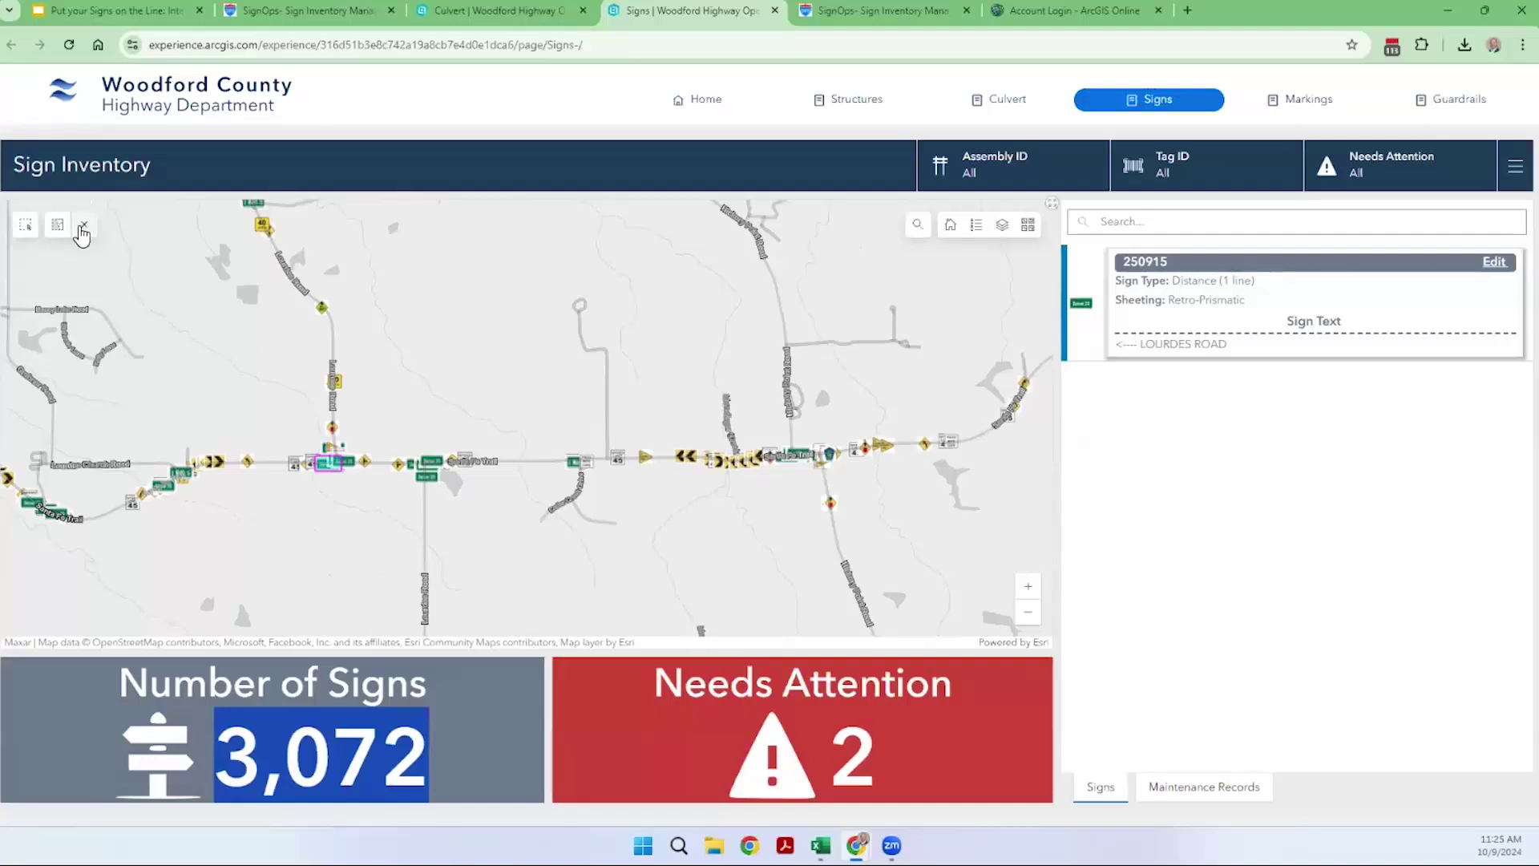